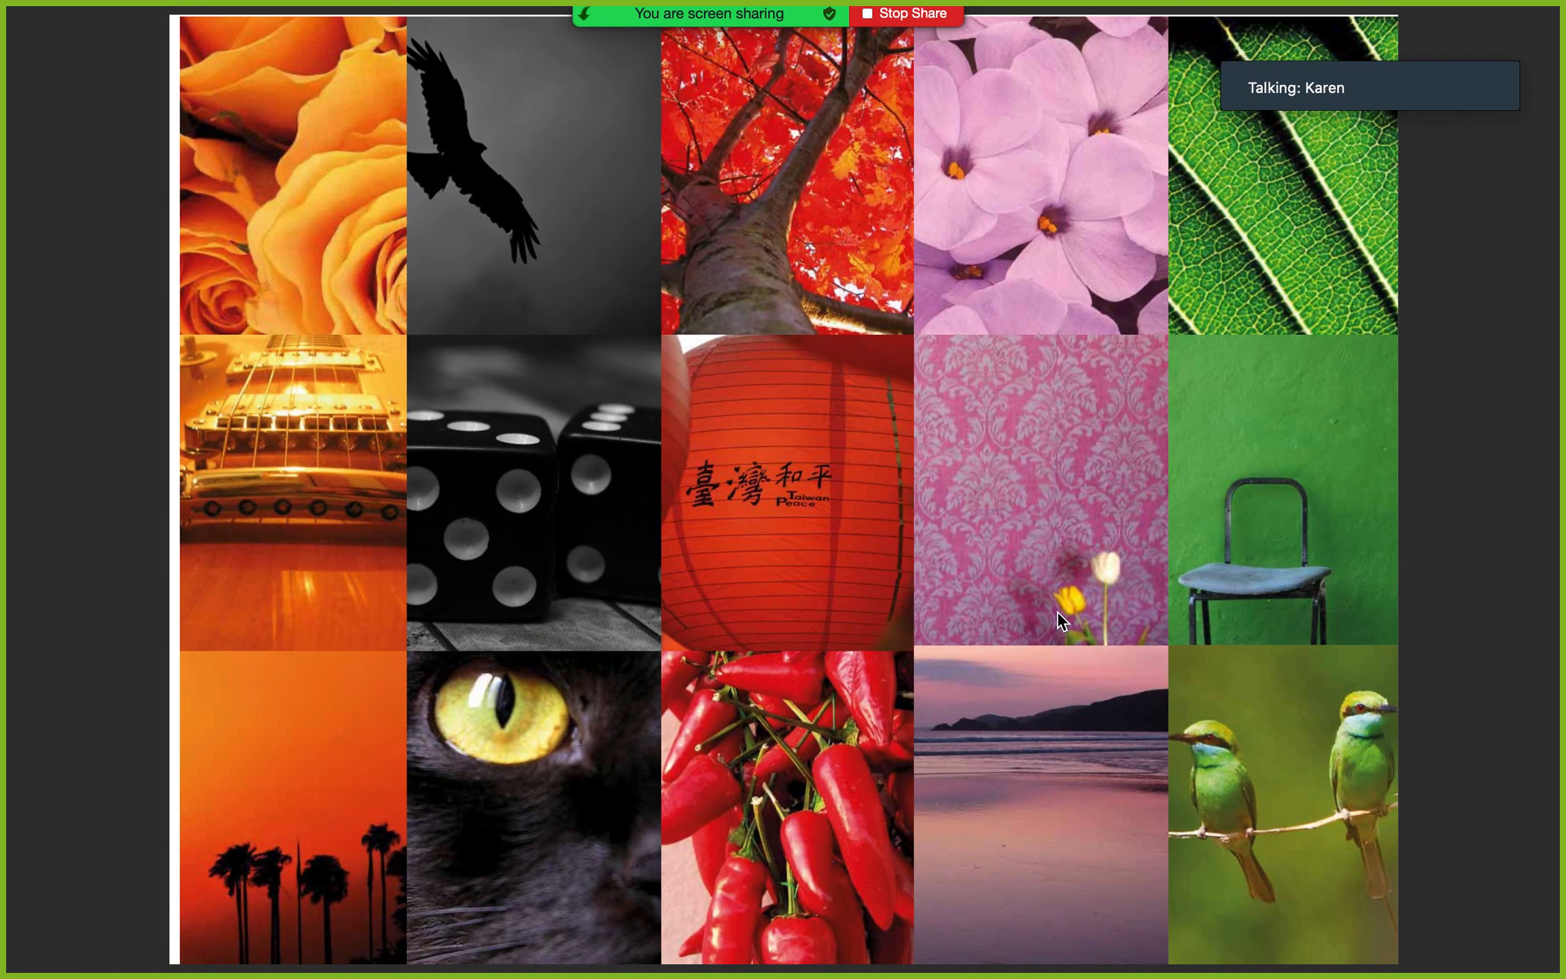
Leave the full-screen slideshow and browse the PDF's page thumbnails back to page 1
key(Right)
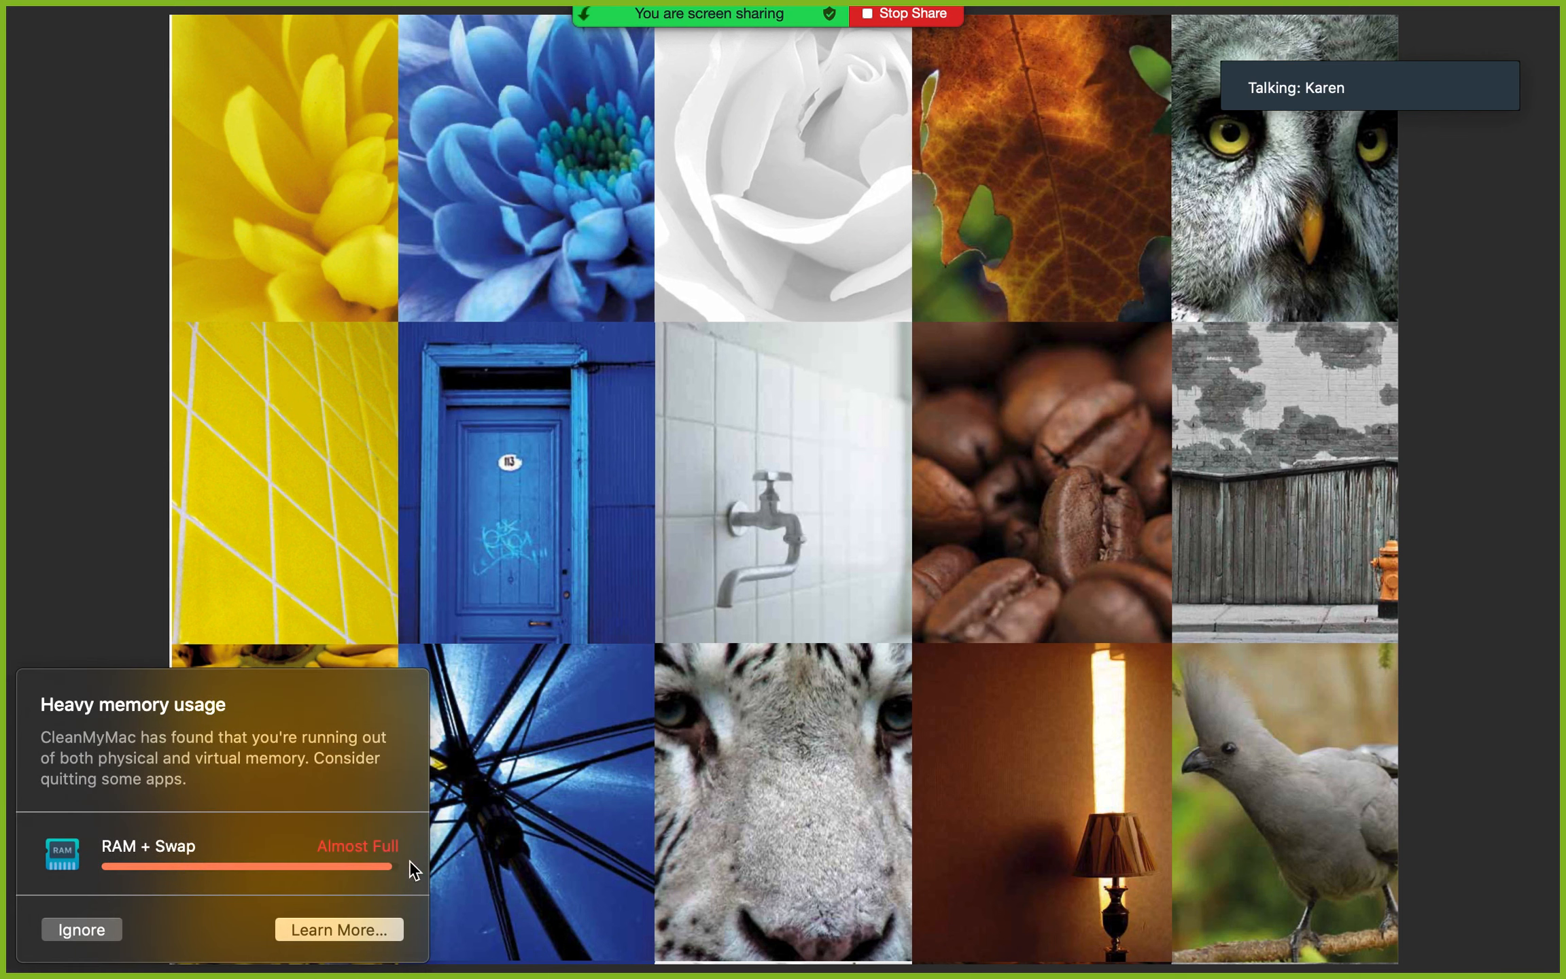
click(74, 933)
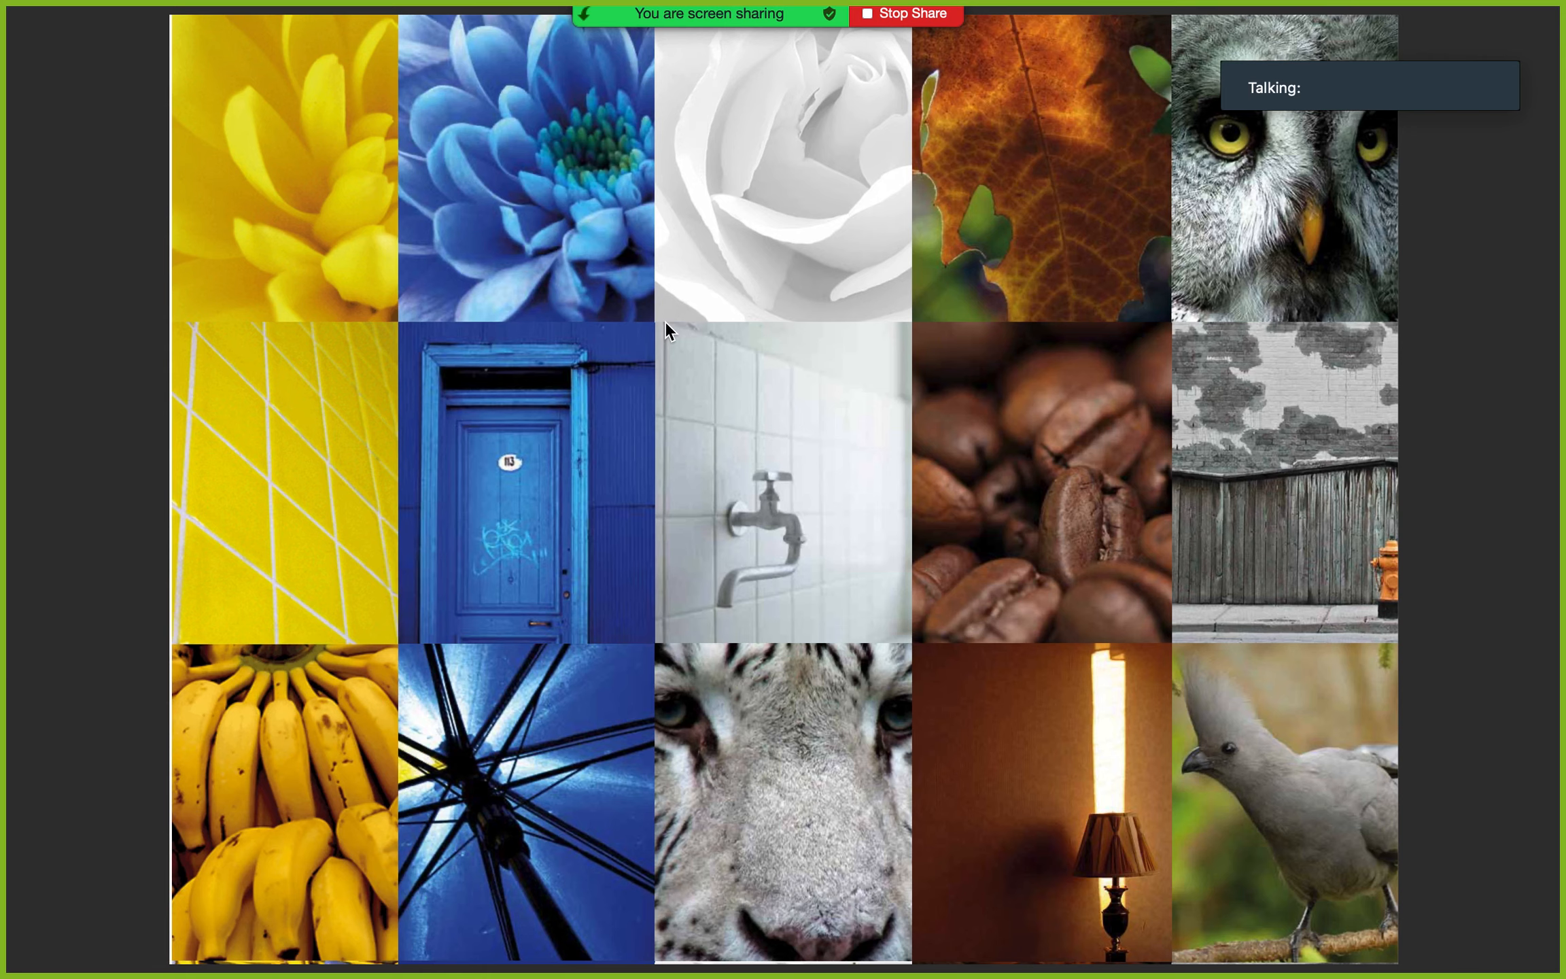
key(Escape)
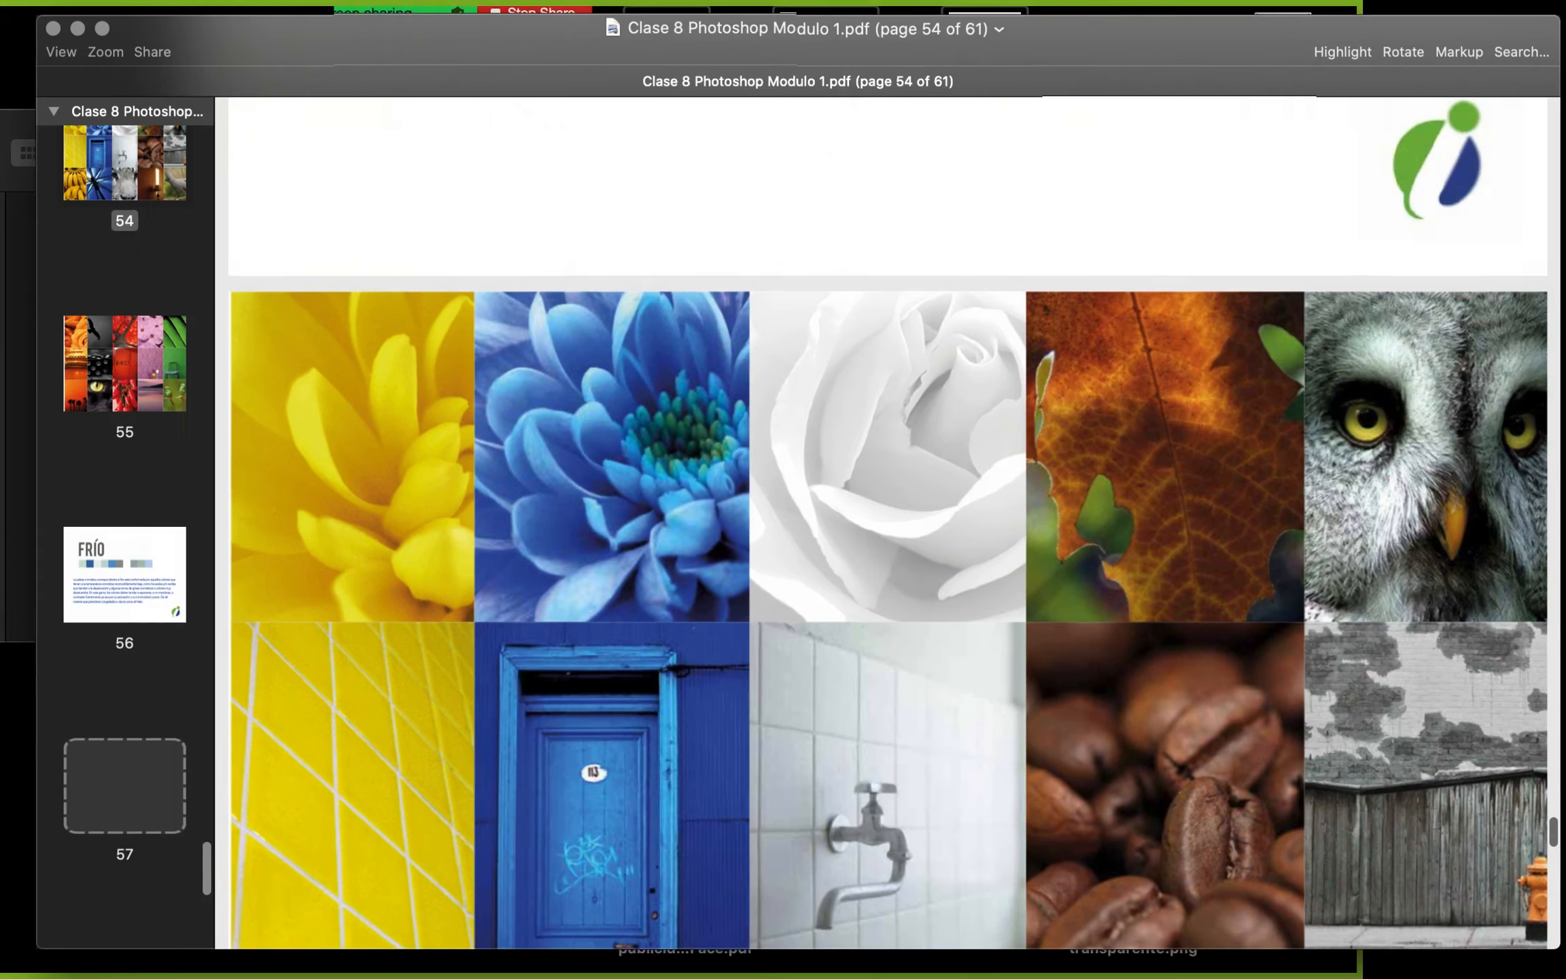
scroll(125, 439, up, 20)
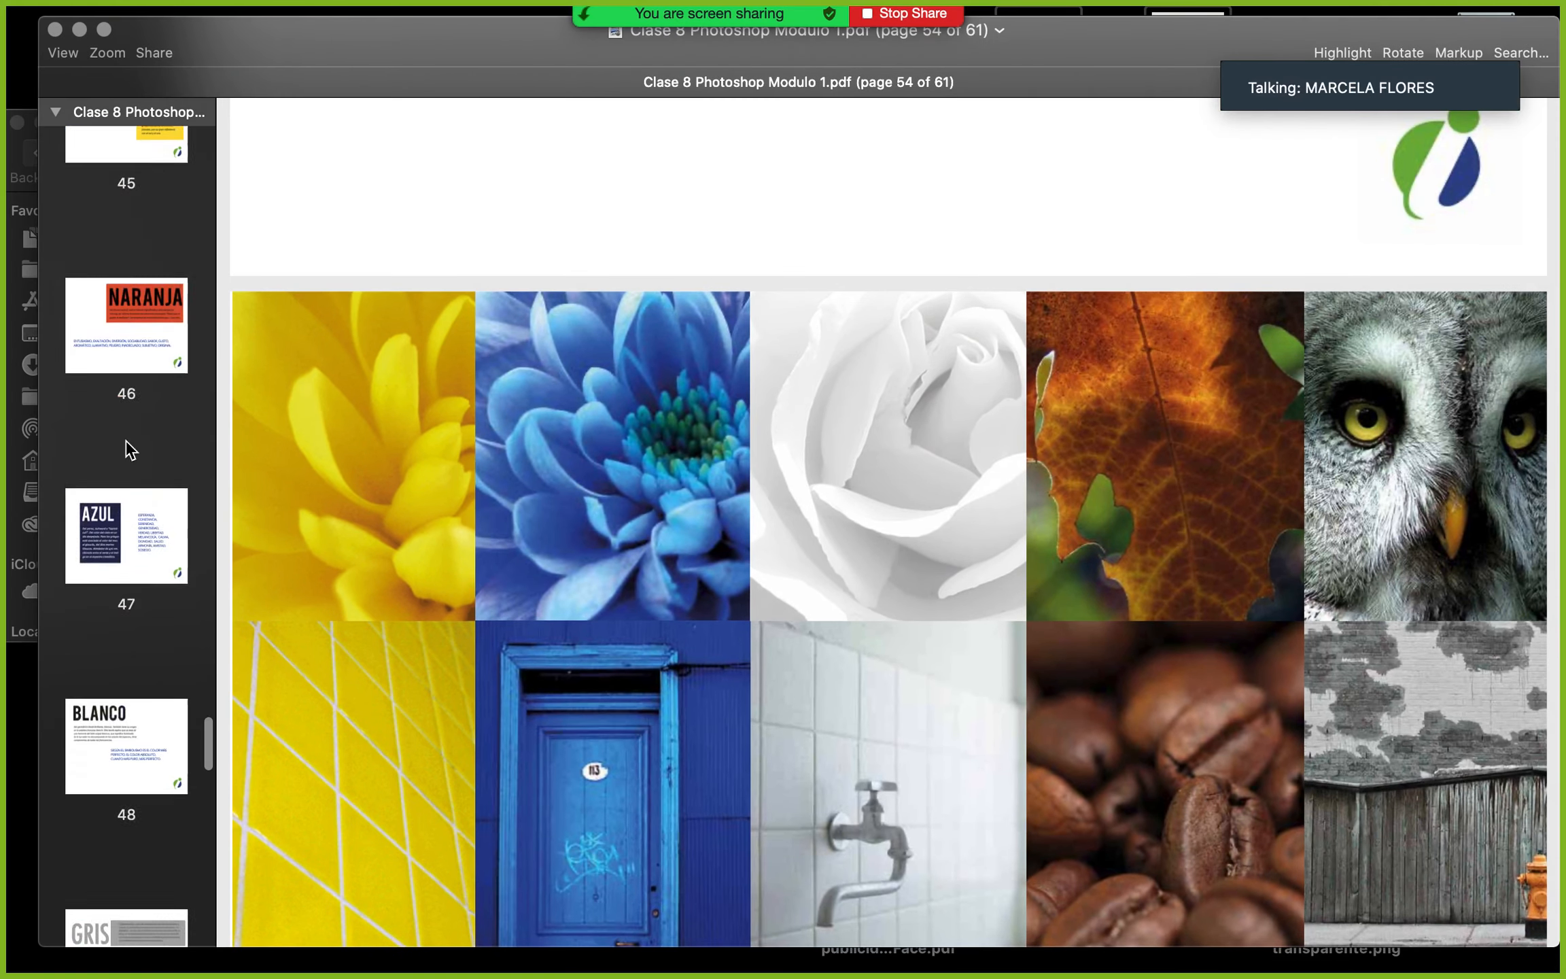
scroll(125, 439, up, 10)
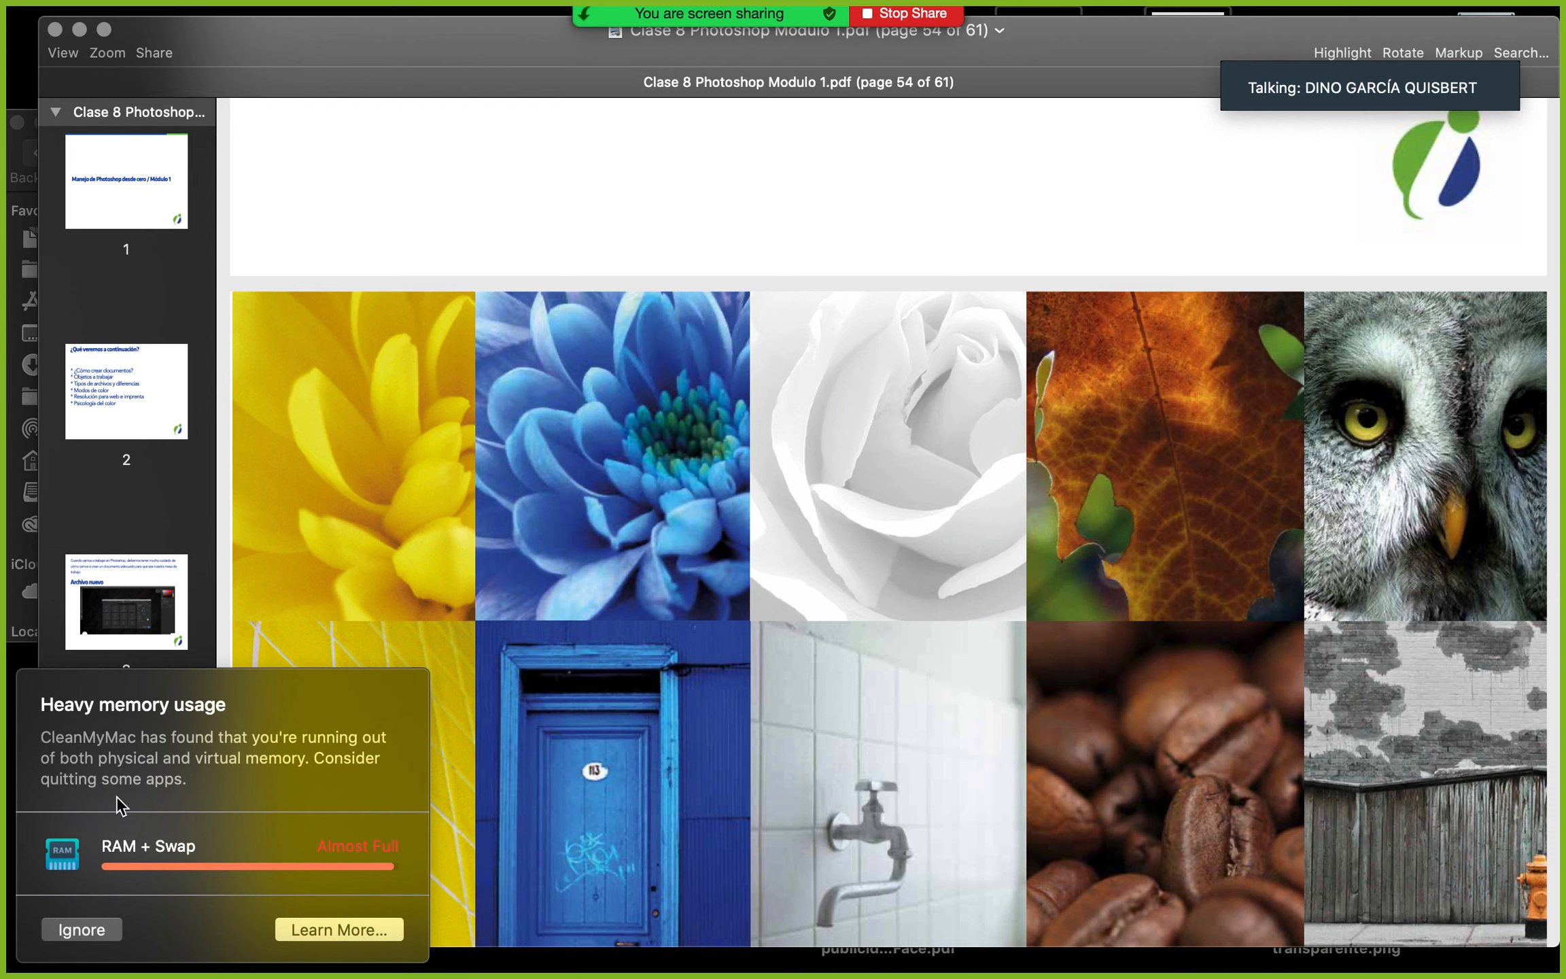
click(82, 930)
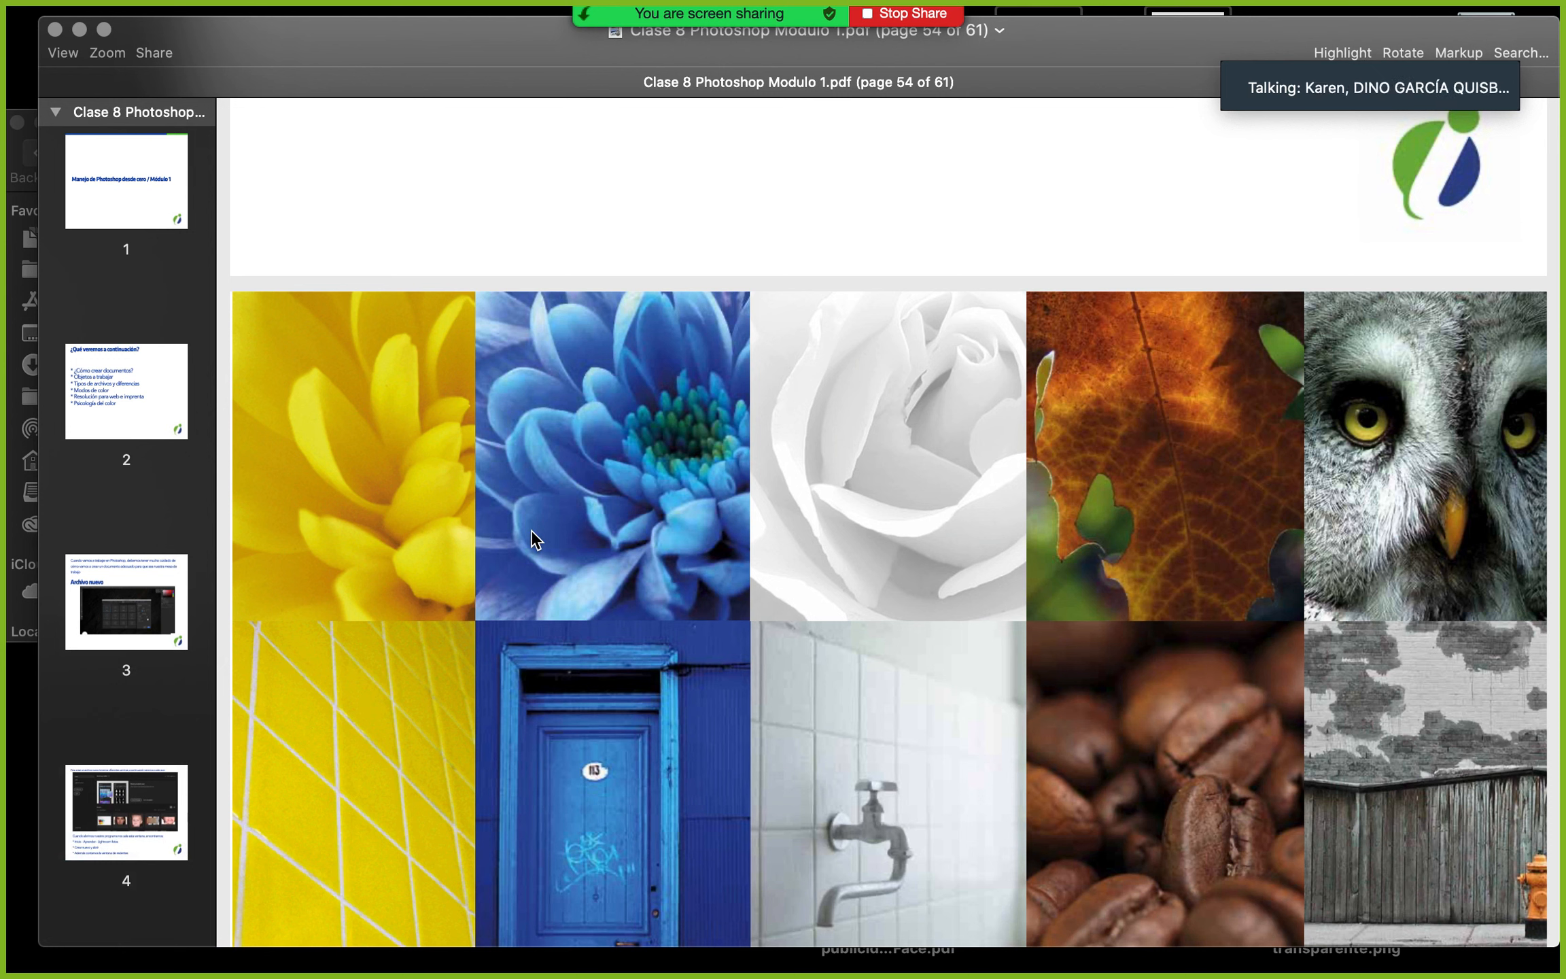
Switch from the PDF to Photoshop, examine the foreground color's R, G and B channel views, and cancel the Color Picker
click(79, 31)
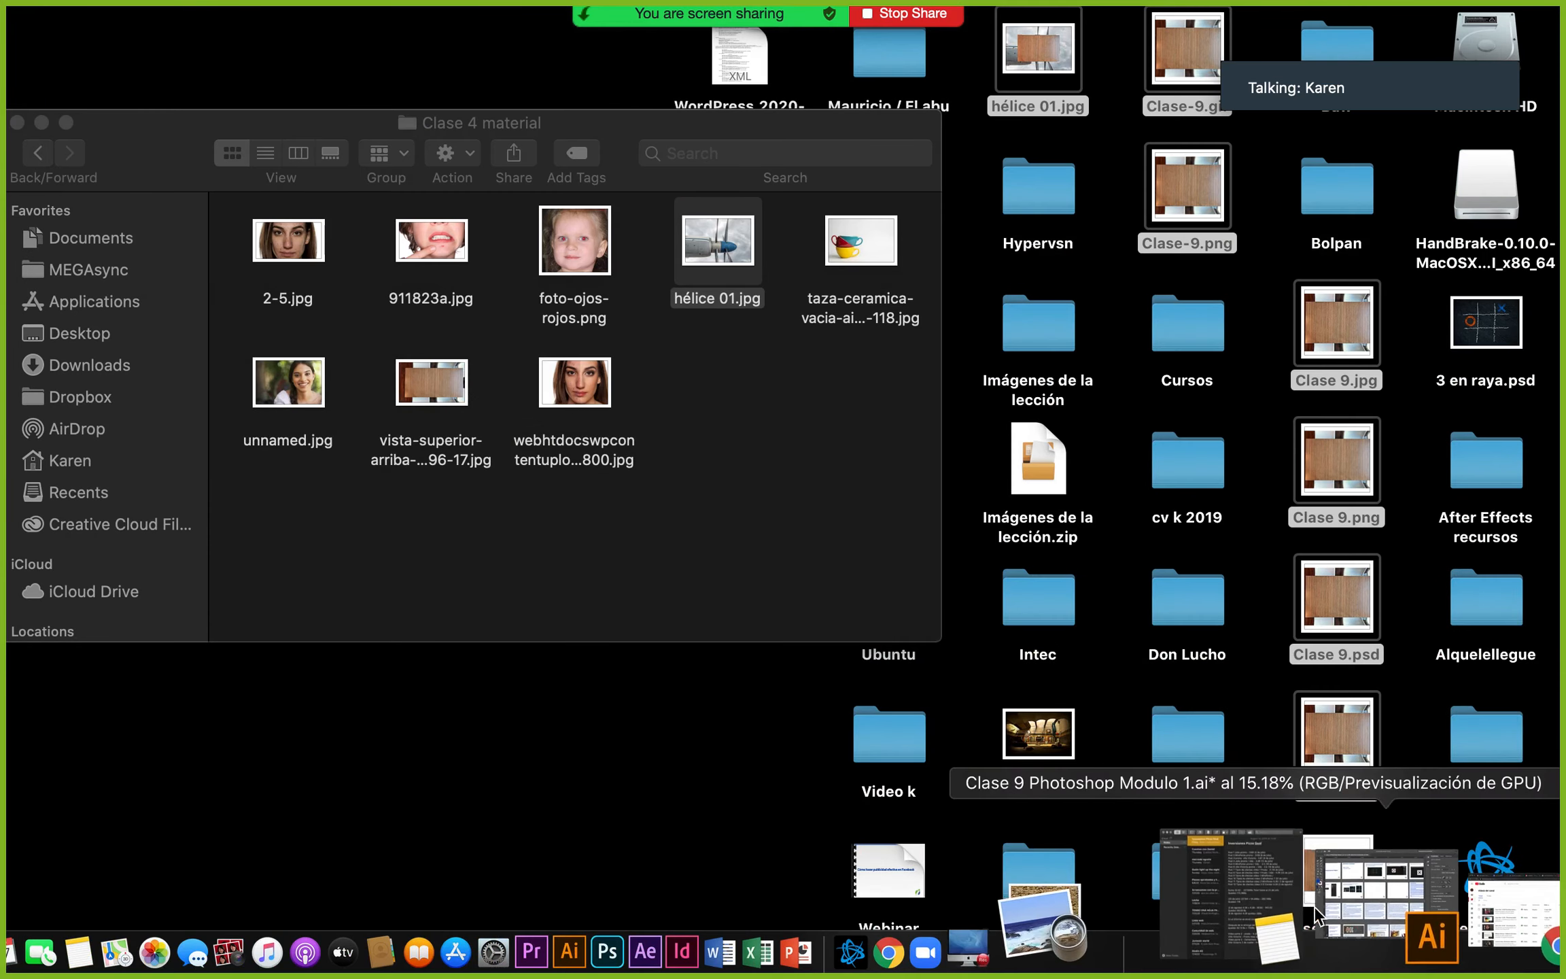
click(1438, 911)
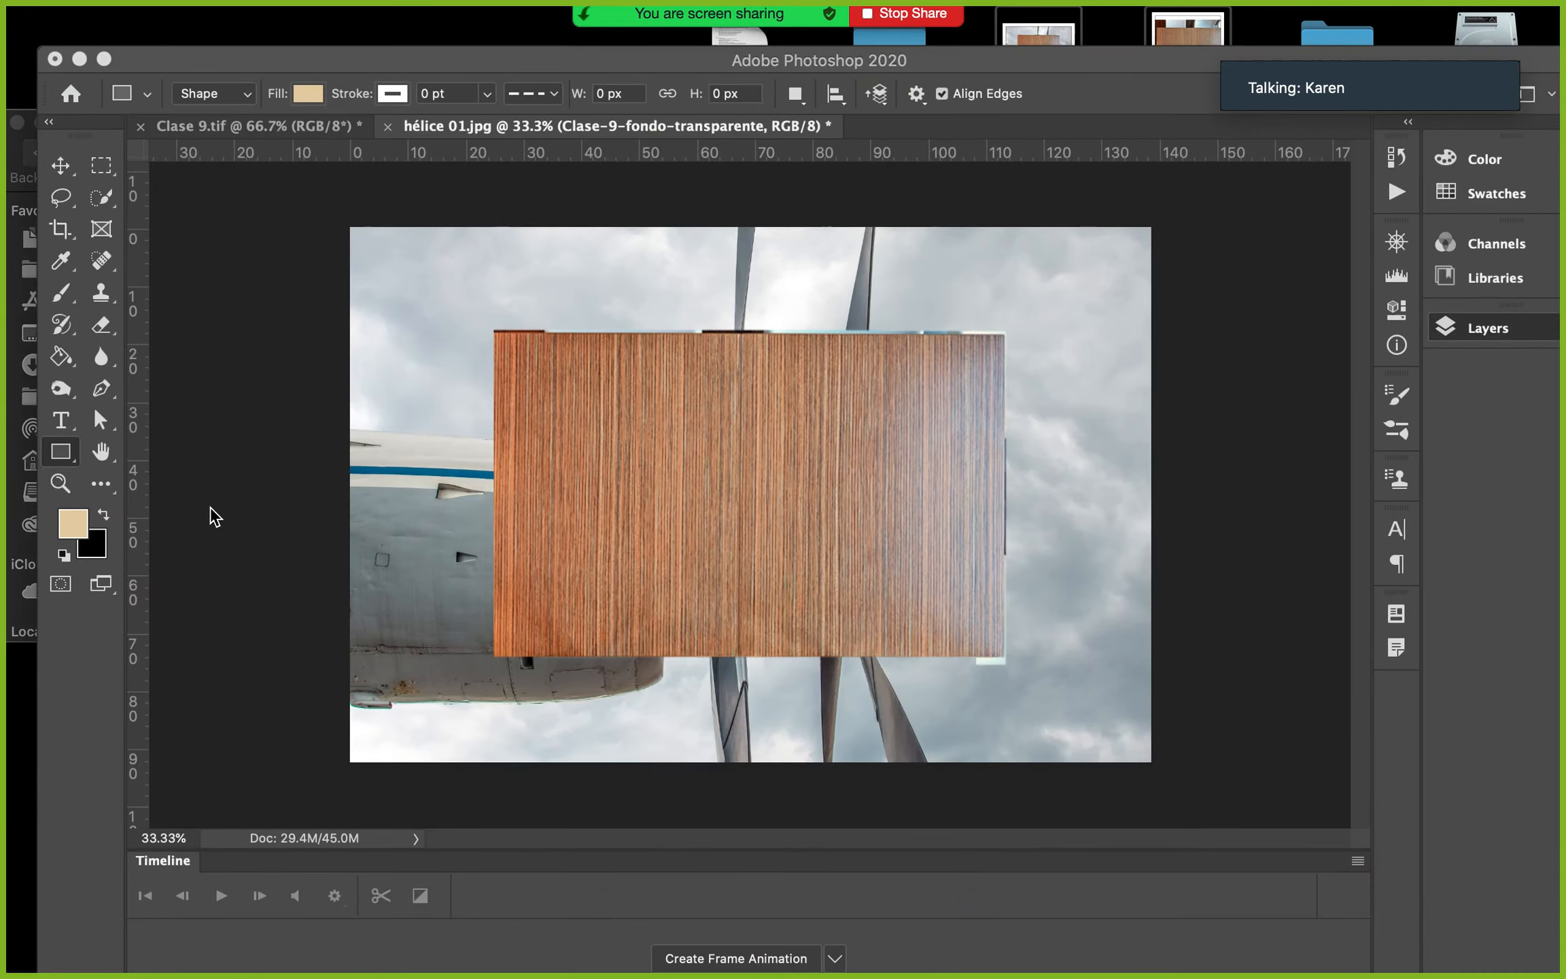
click(76, 529)
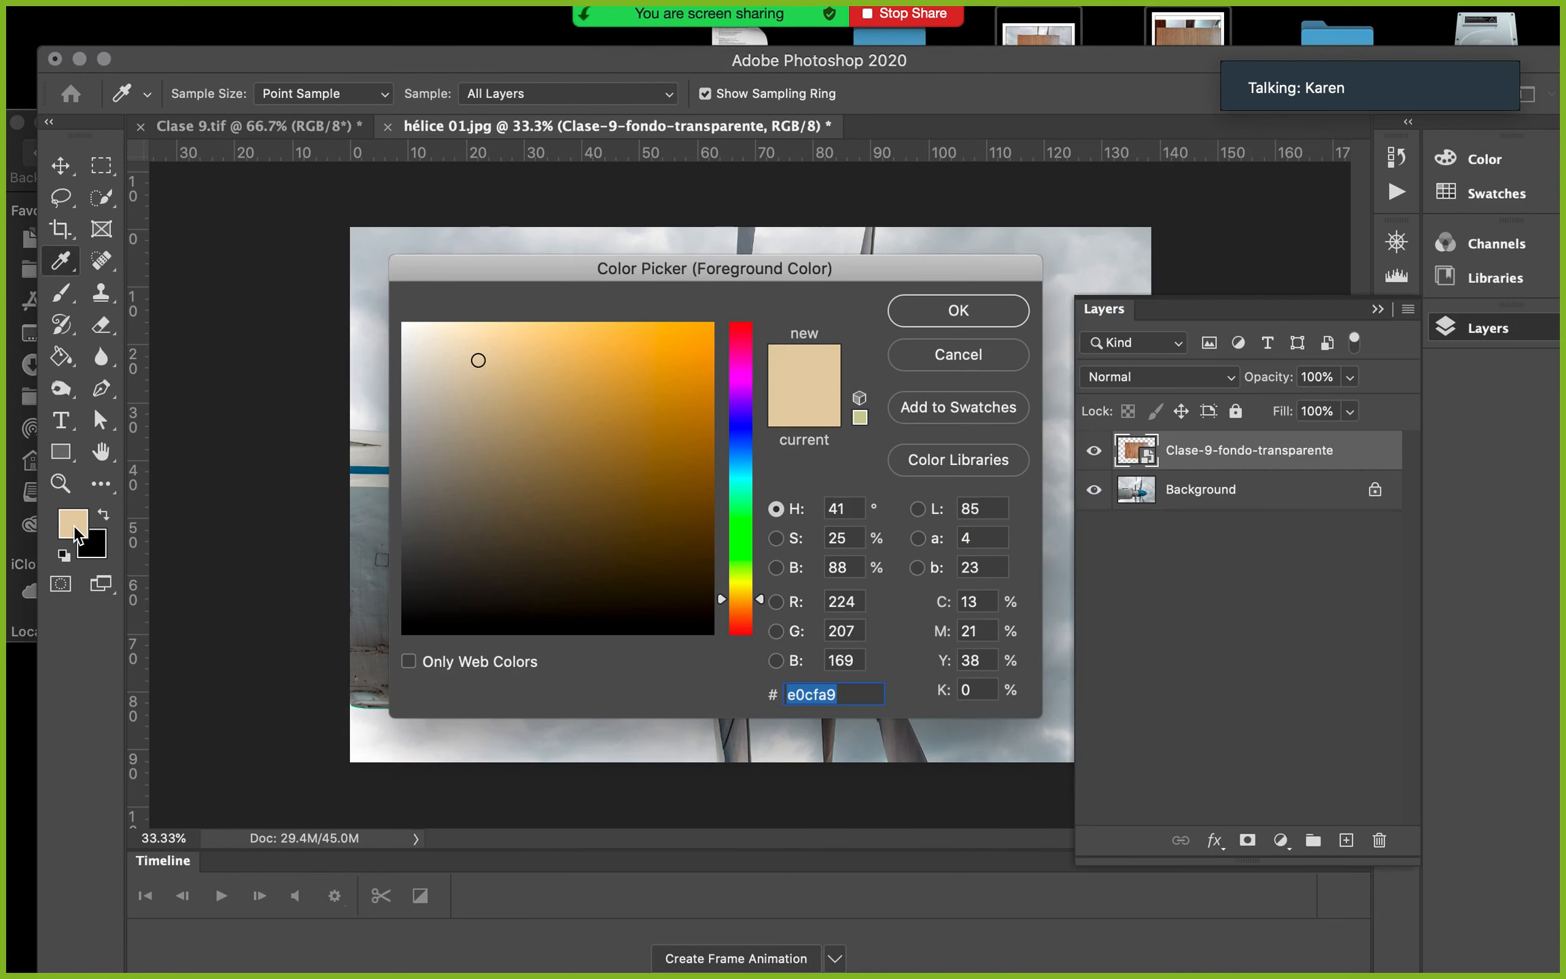
click(850, 603)
click(778, 602)
click(776, 632)
click(776, 660)
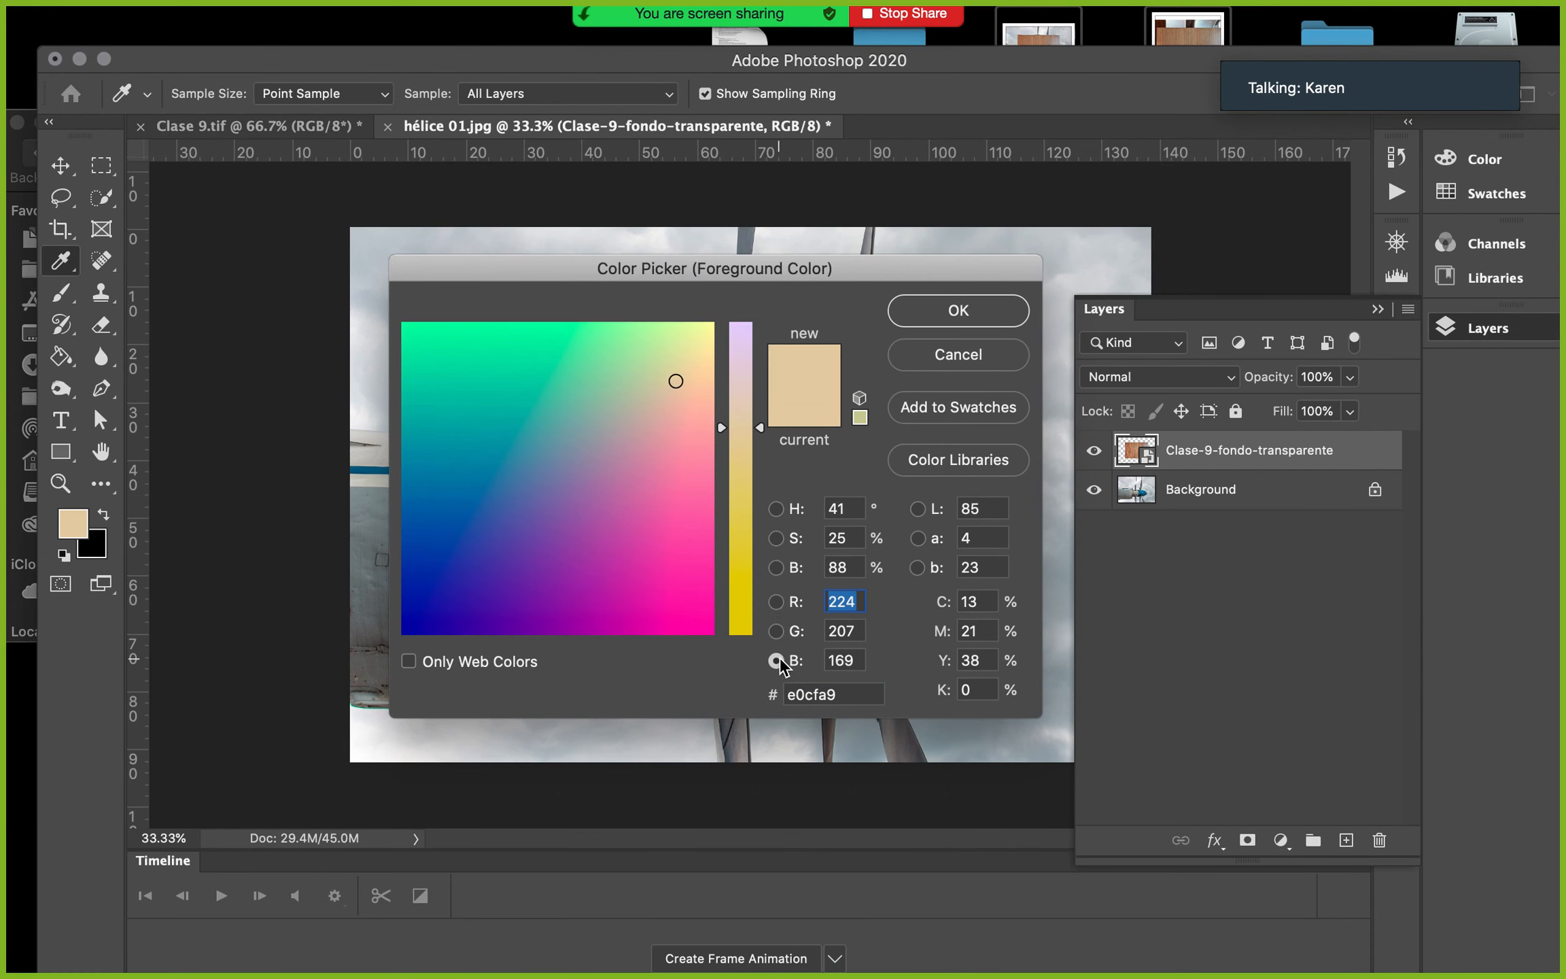
click(777, 602)
click(933, 362)
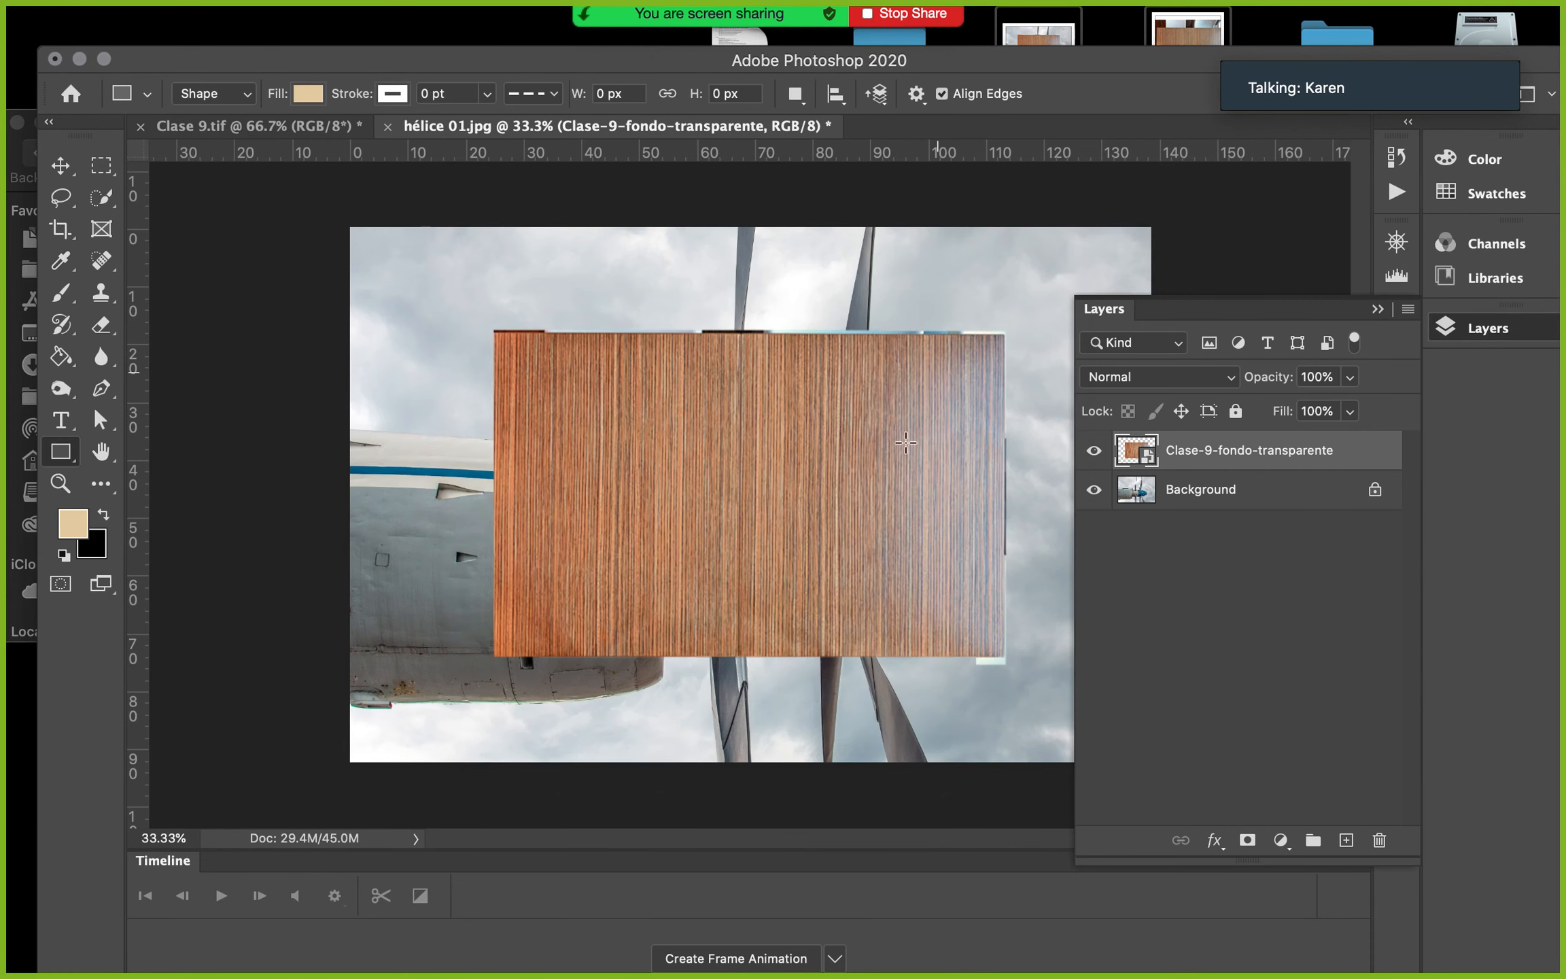
Draw a beige rectangle shape about 2852 by 1004 px and move it over the wood panel at about X 475, Y 995 px
click(65, 460)
click(157, 447)
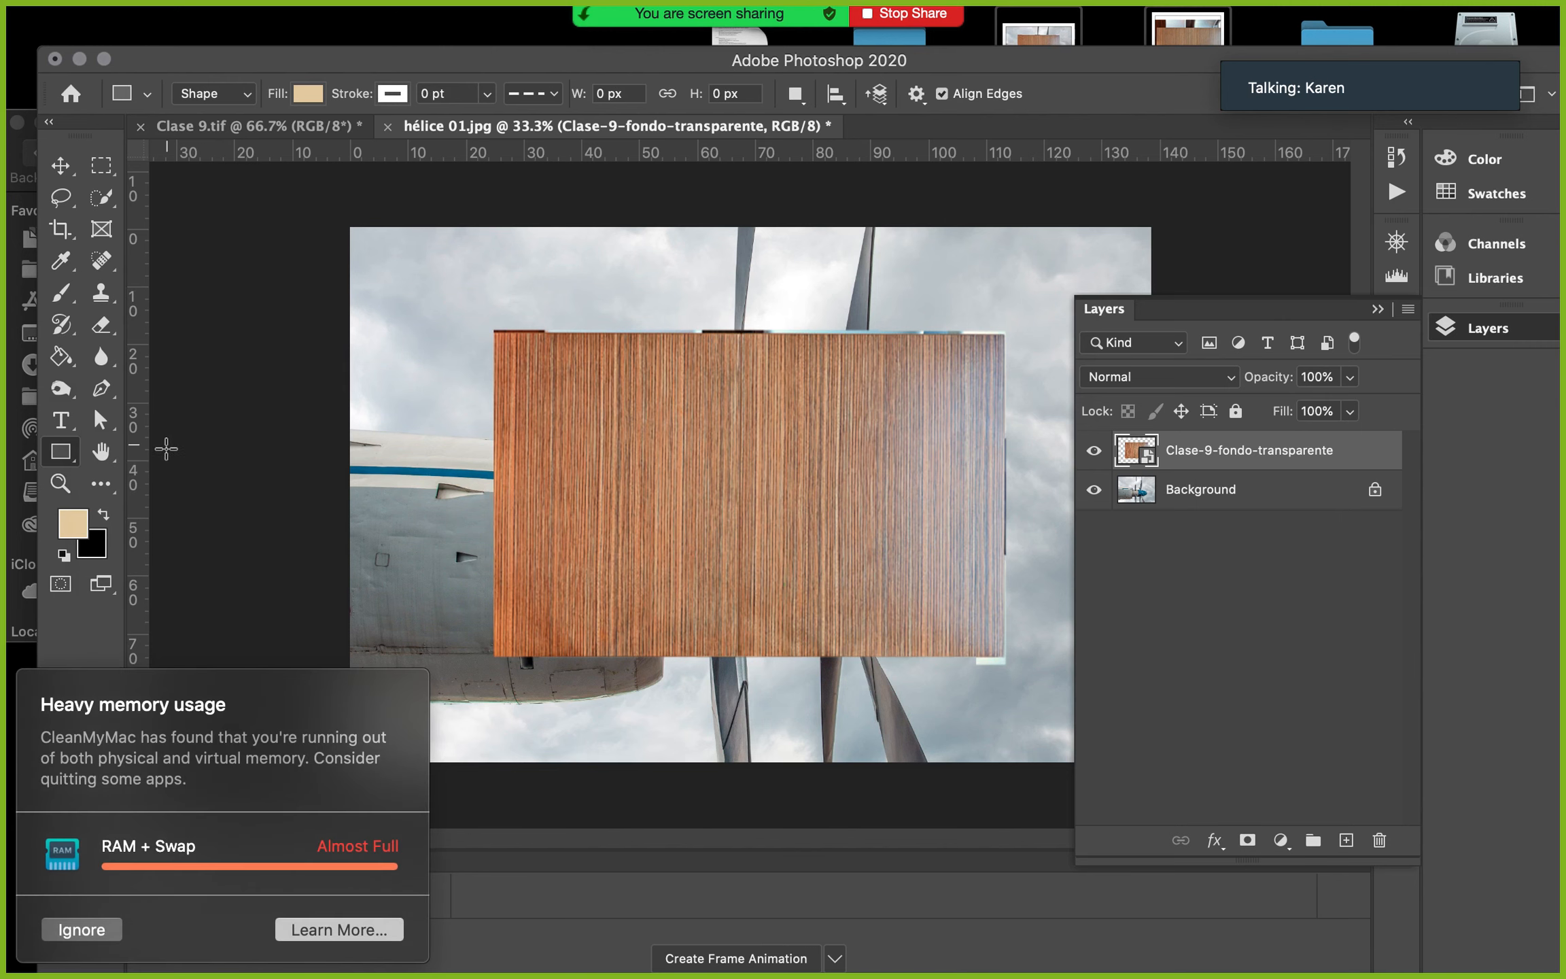
click(91, 938)
drag(429, 272, 722, 376)
key(v)
drag(590, 309, 898, 568)
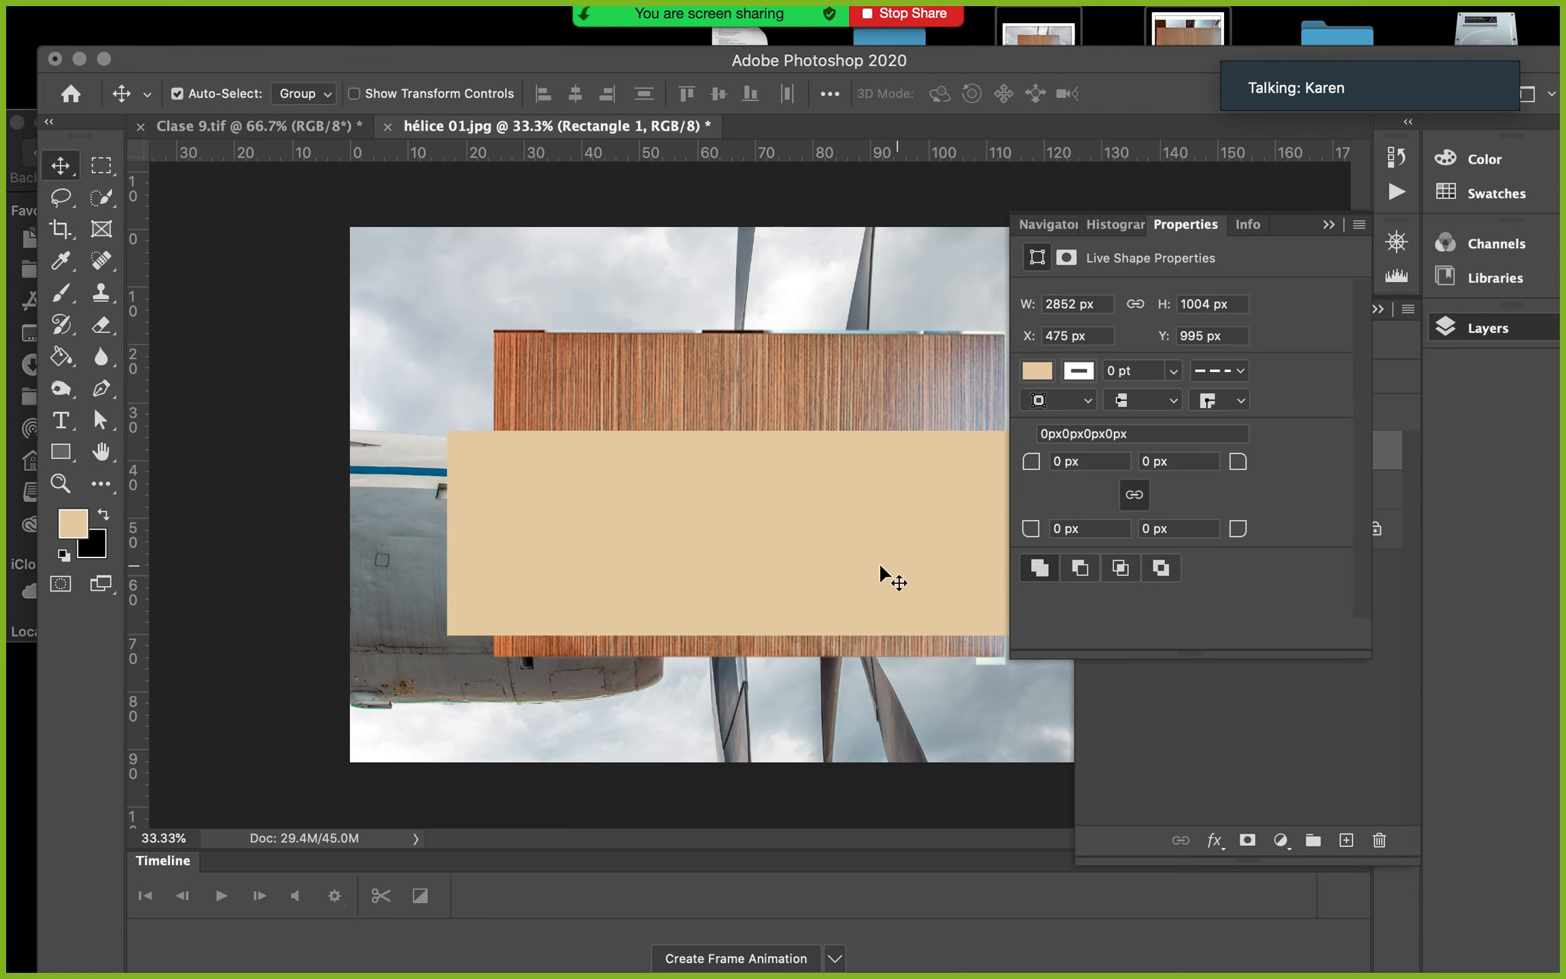
Open the foreground Color Picker, consult the brand color chart on page 60 of the Clase 8 PDF, and return to Photoshop
click(73, 523)
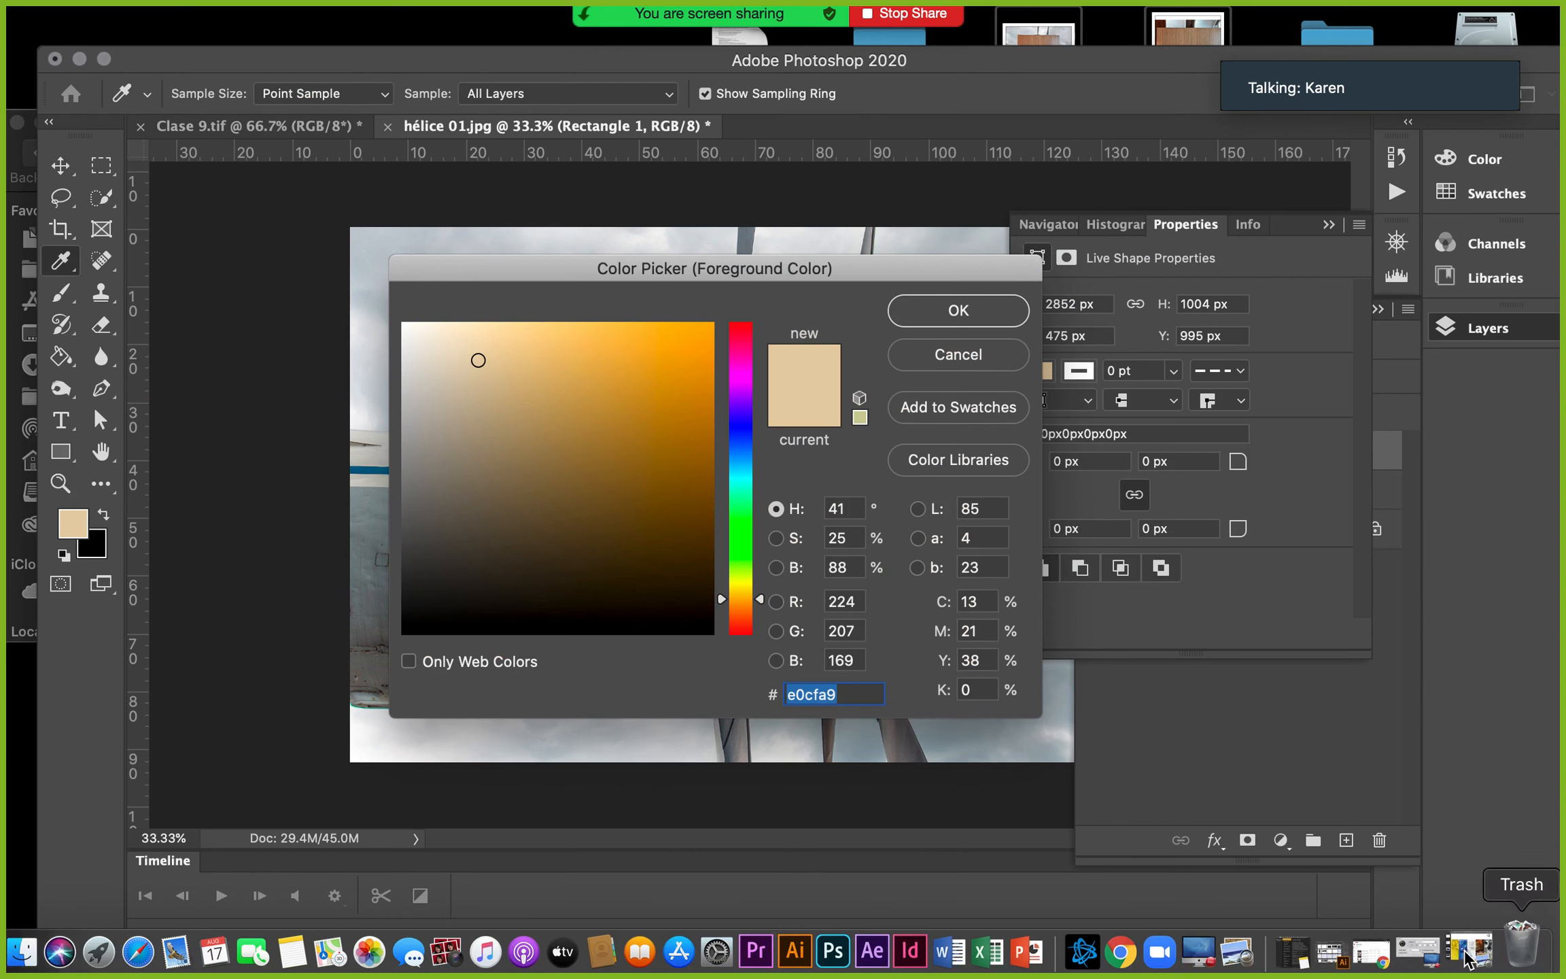
click(1475, 928)
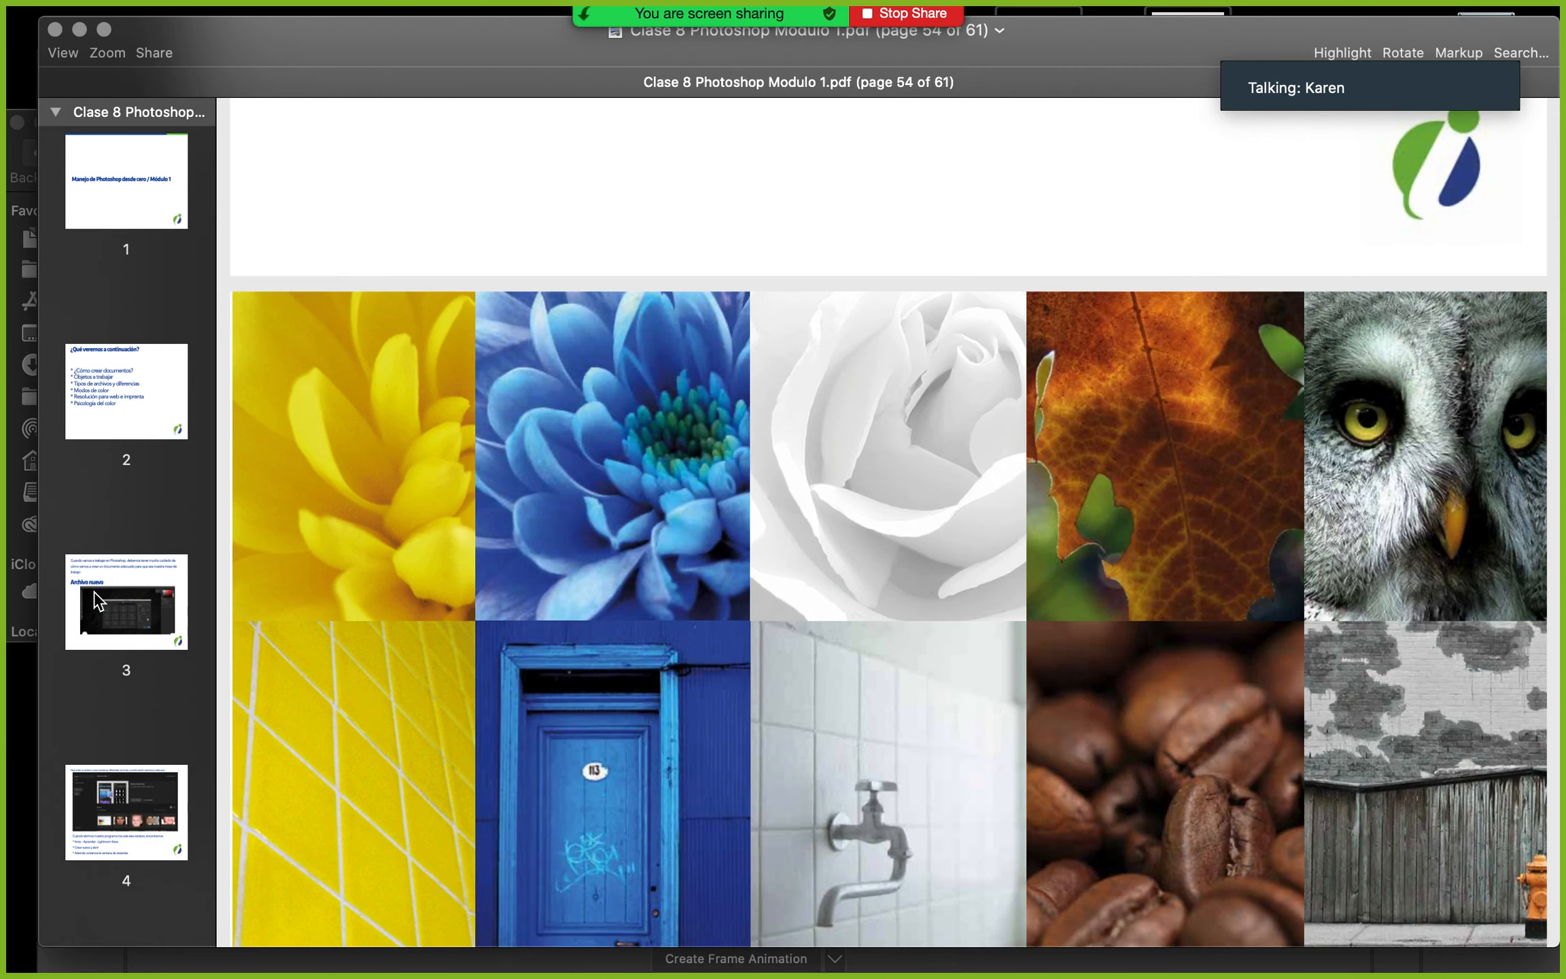
scroll(106, 657, down, 10)
scroll(107, 659, down, 20)
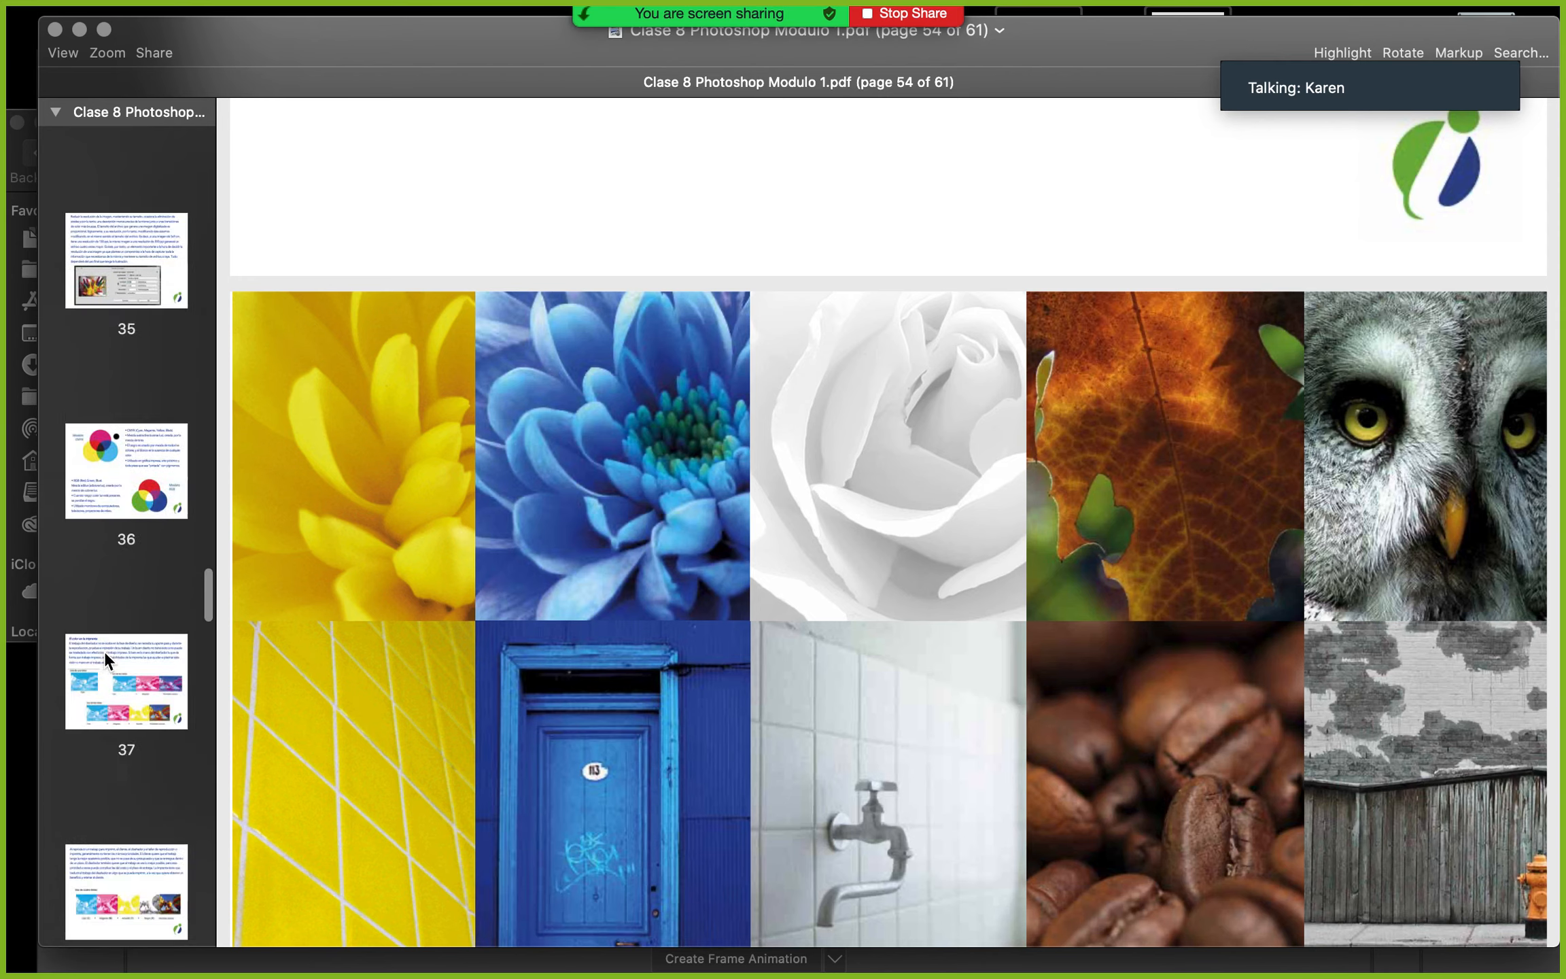
click(106, 660)
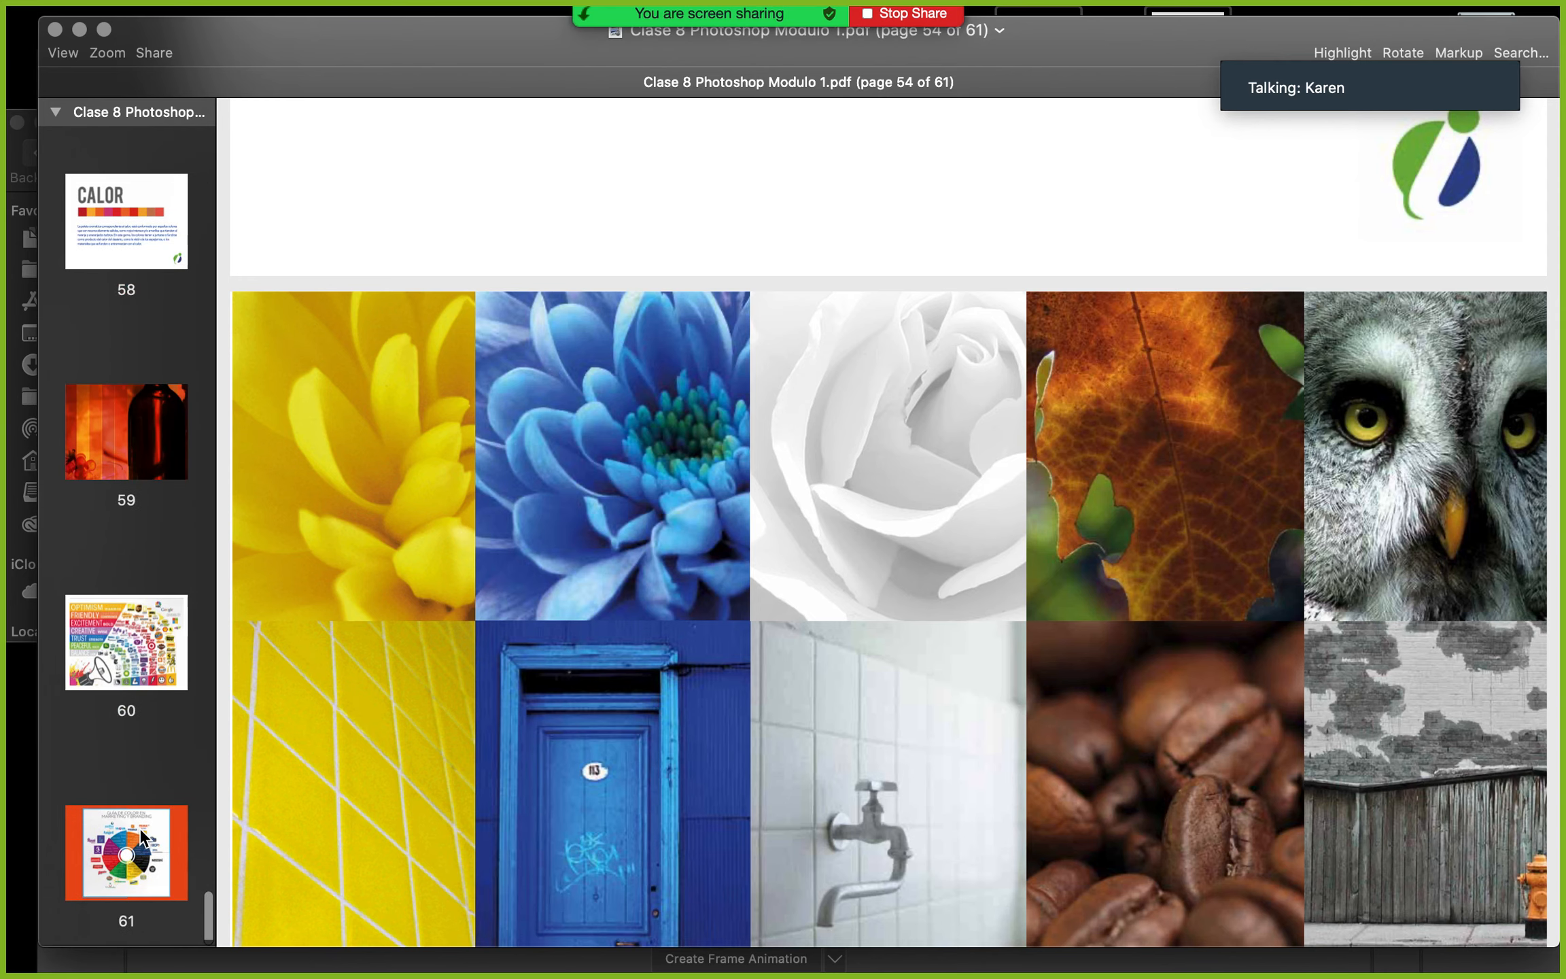
click(141, 643)
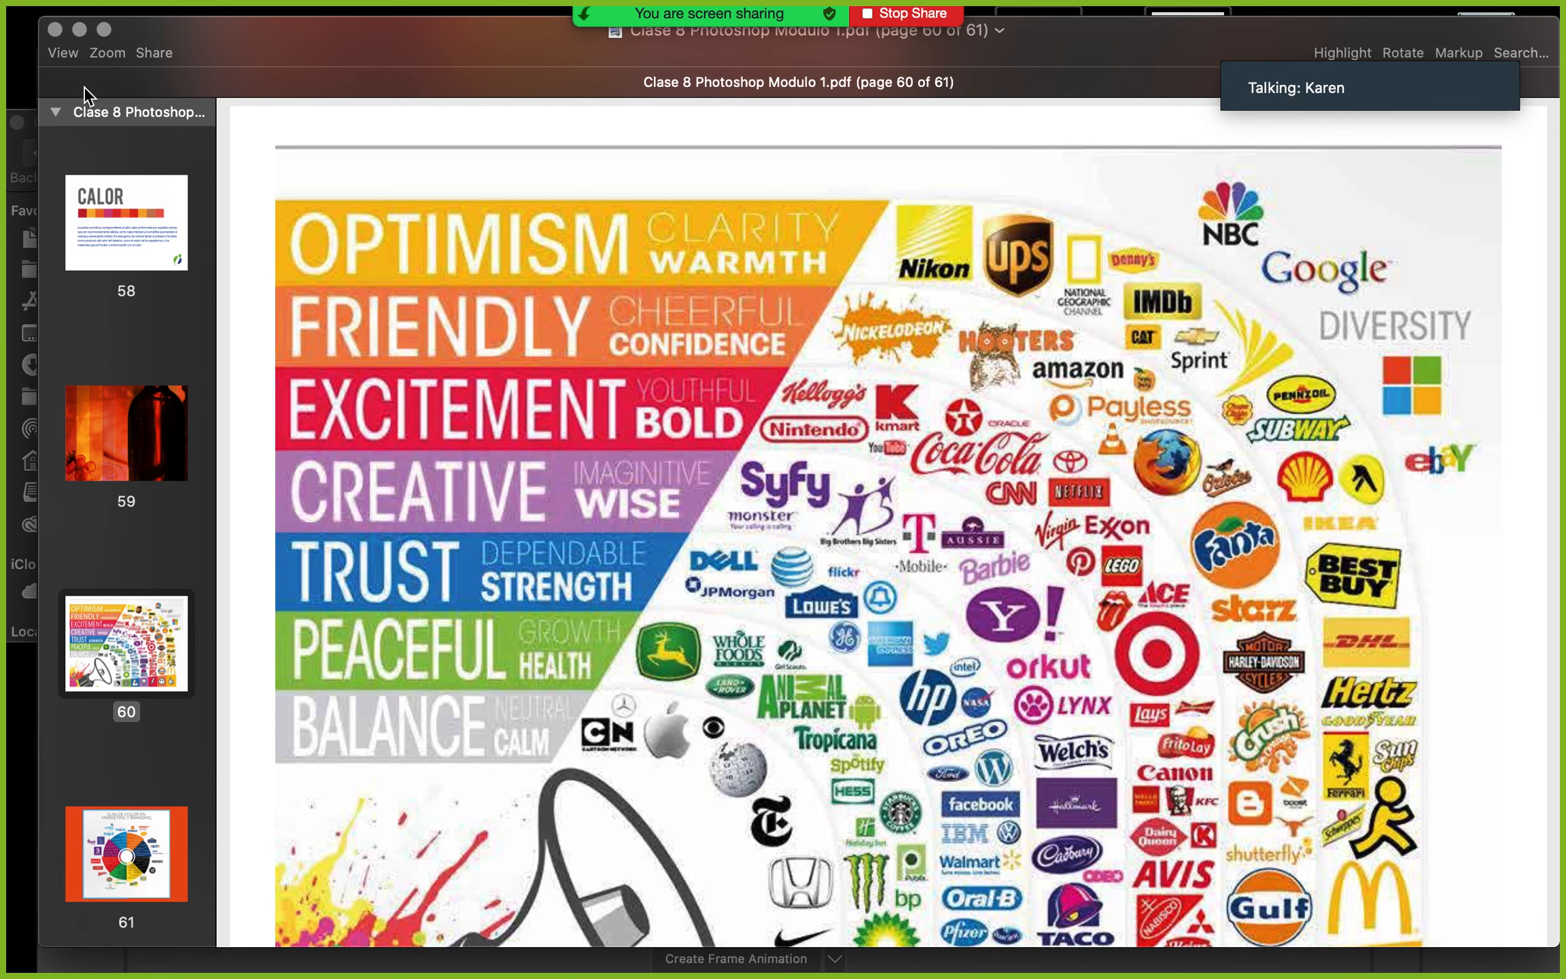
click(79, 29)
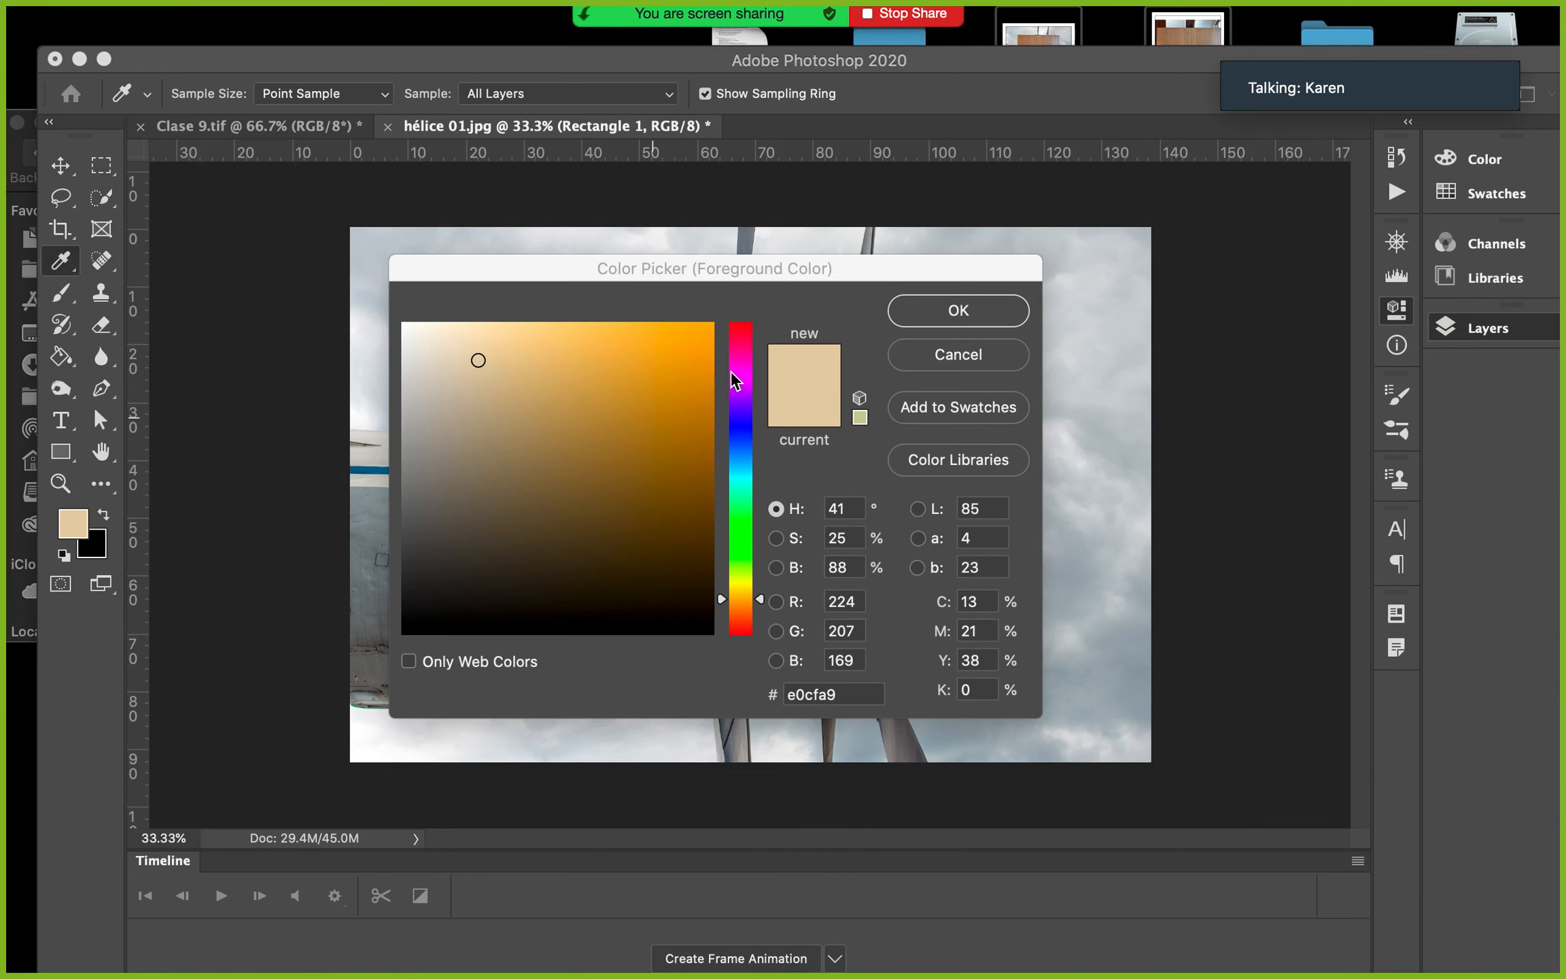
Choose the bright red f40c0c in the foreground Color Picker by setting hue 0 and a high saturation and brightness
click(746, 340)
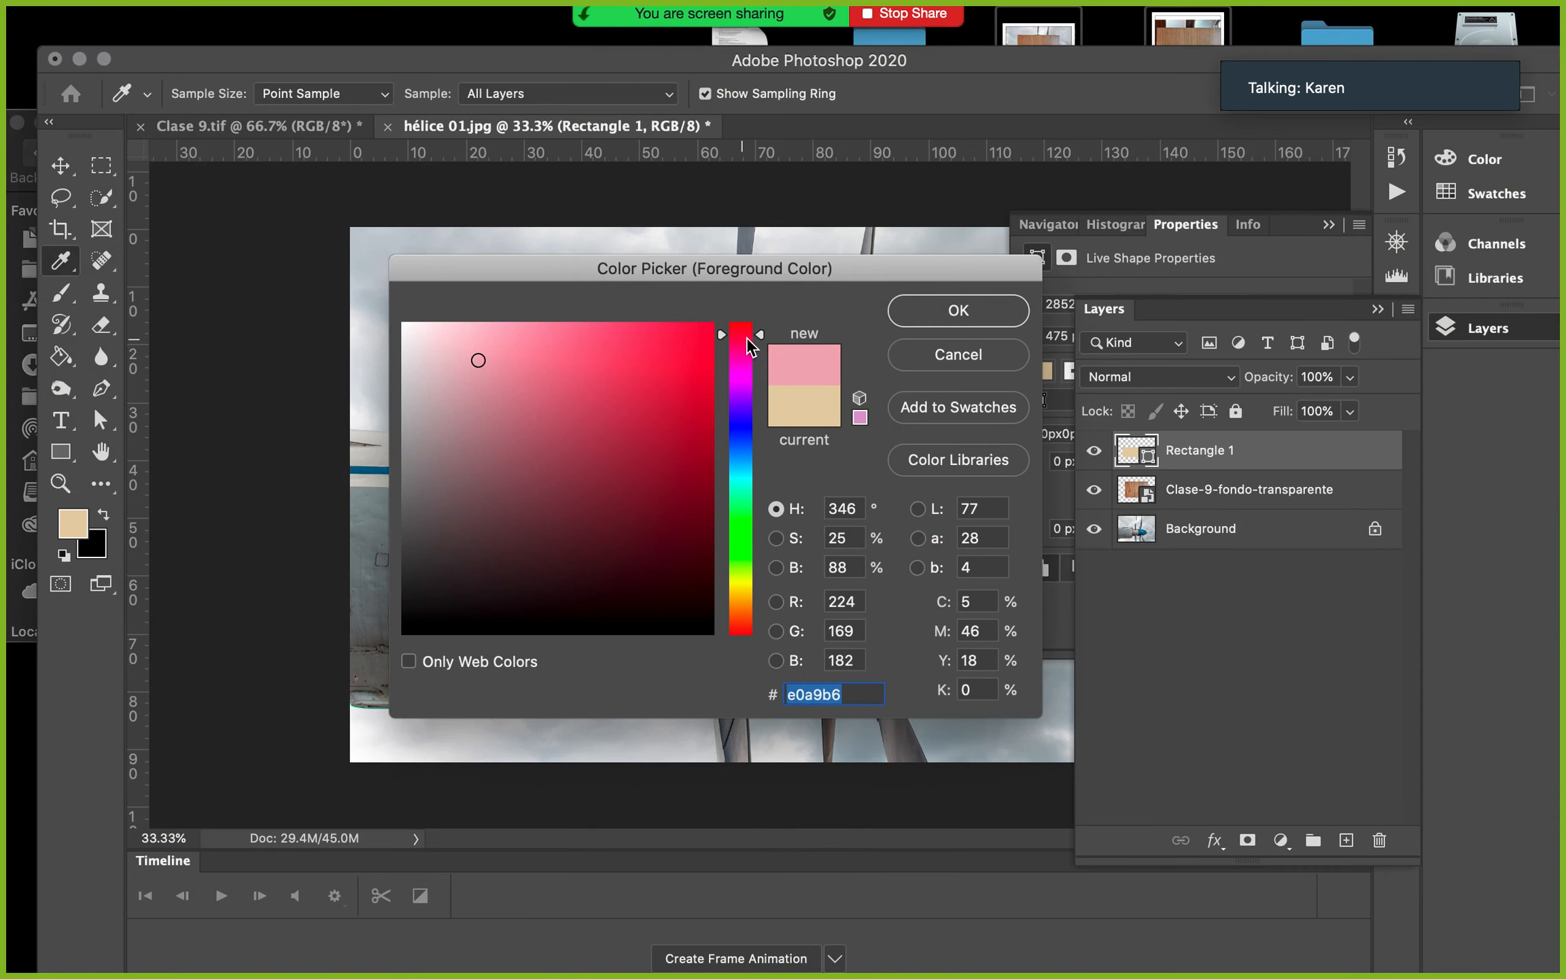
mouse_move(761, 340)
mouse_down()
mouse_move(765, 511)
mouse_move(735, 630)
mouse_move(748, 321)
mouse_up()
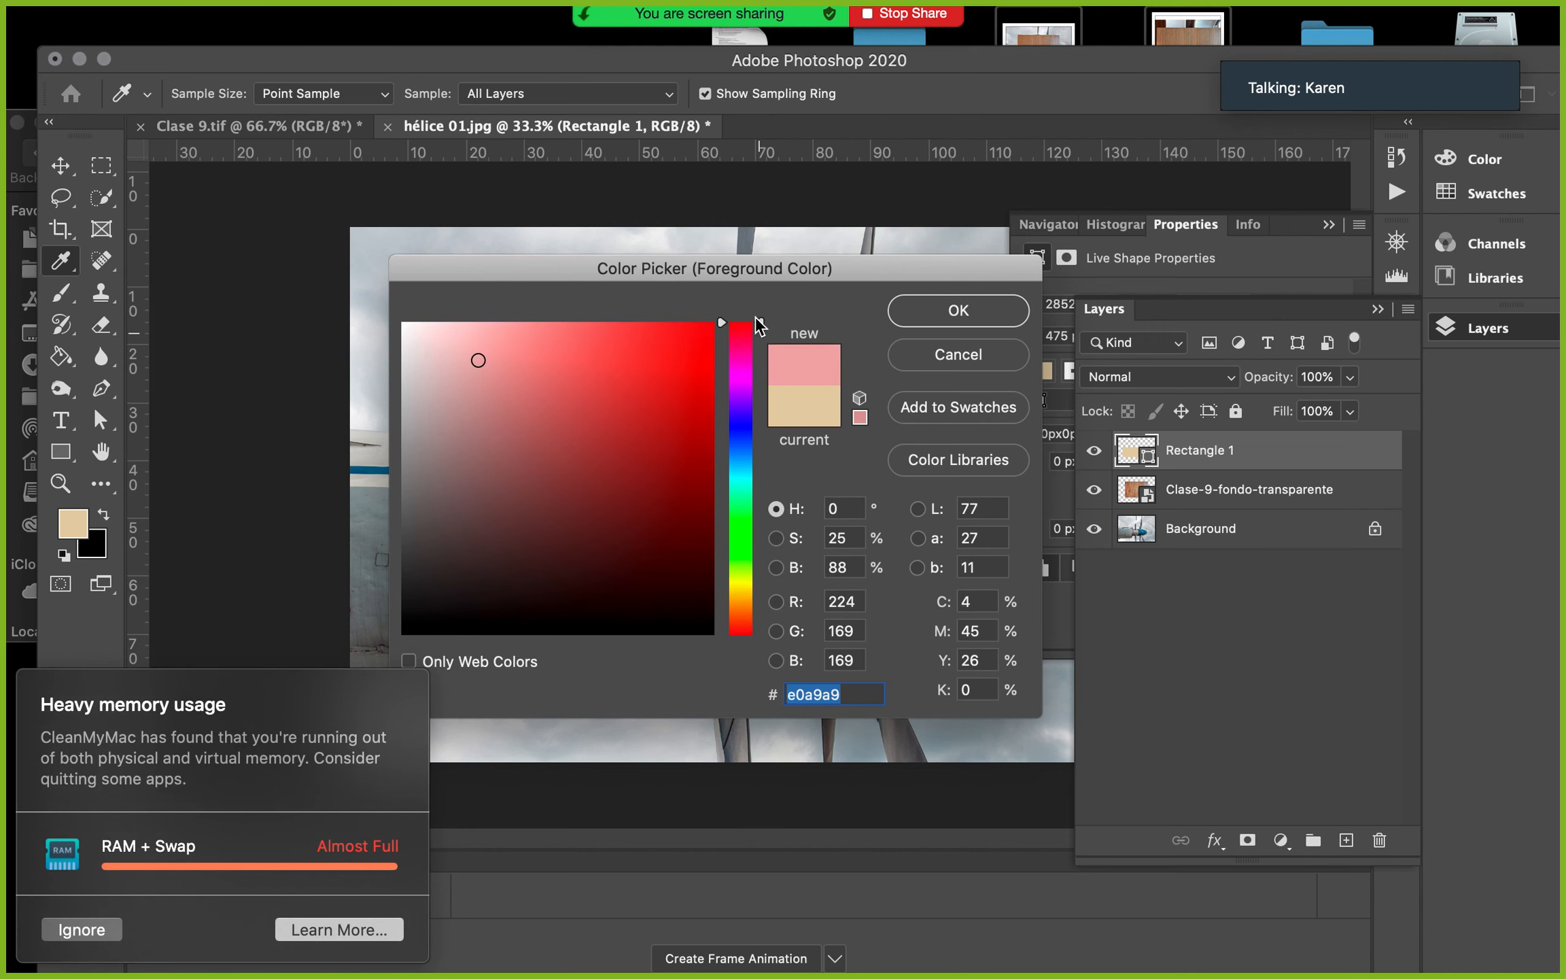
click(82, 929)
mouse_move(540, 410)
mouse_down()
mouse_move(553, 420)
mouse_move(697, 334)
mouse_up()
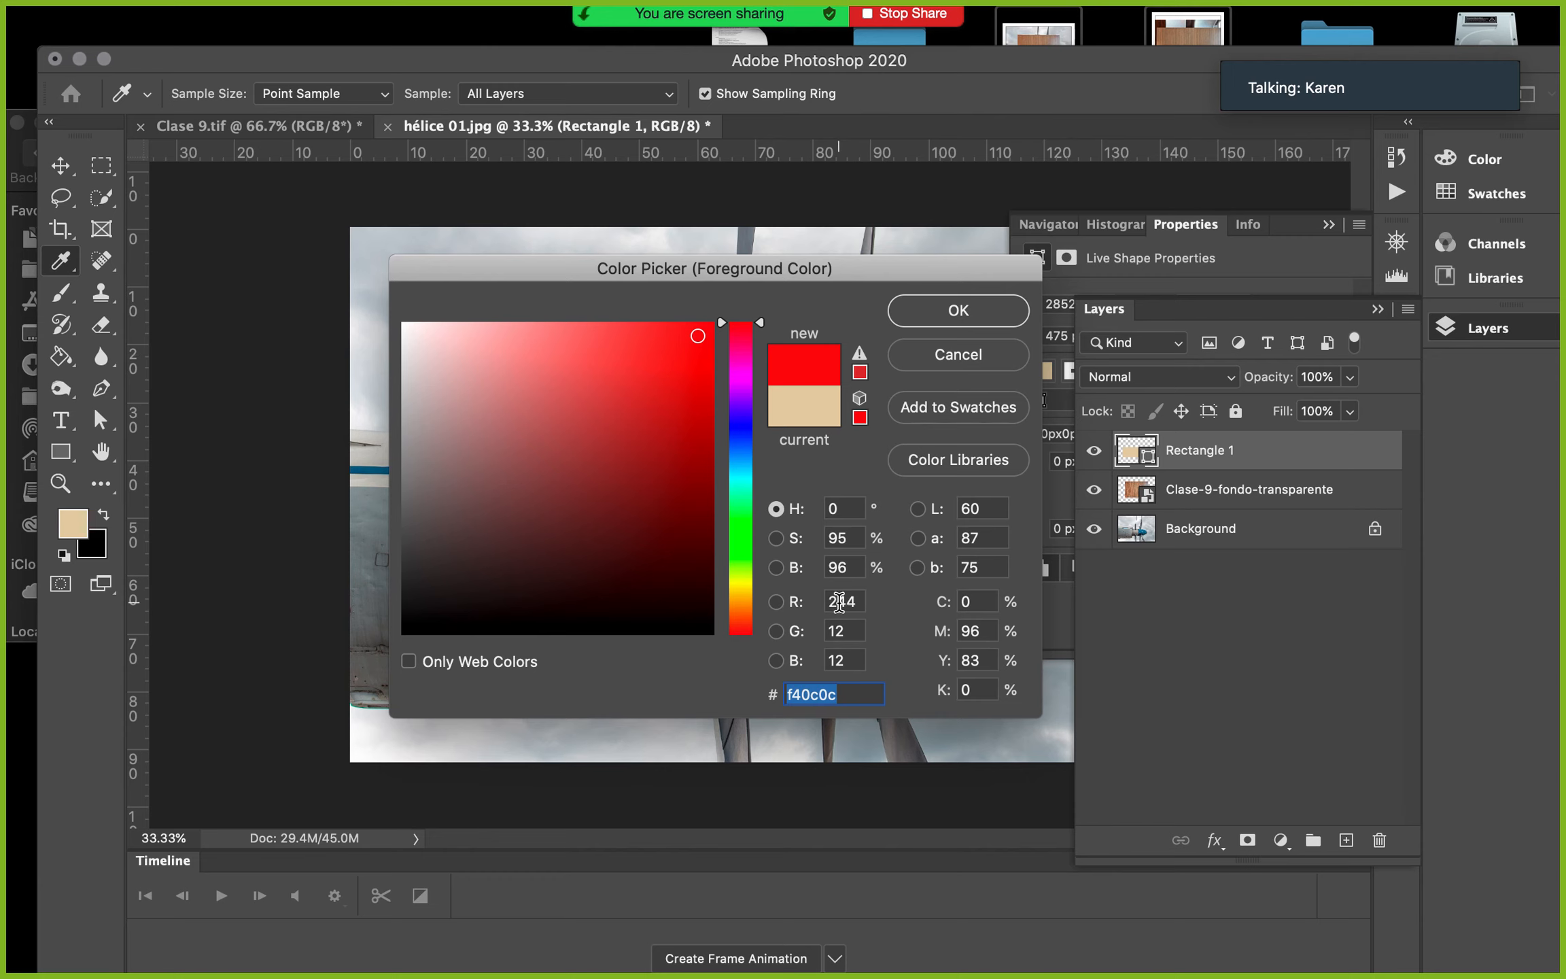
Examine the R, G and B values of the selected red in the Color Picker
double_click(850, 602)
double_click(849, 631)
double_click(850, 660)
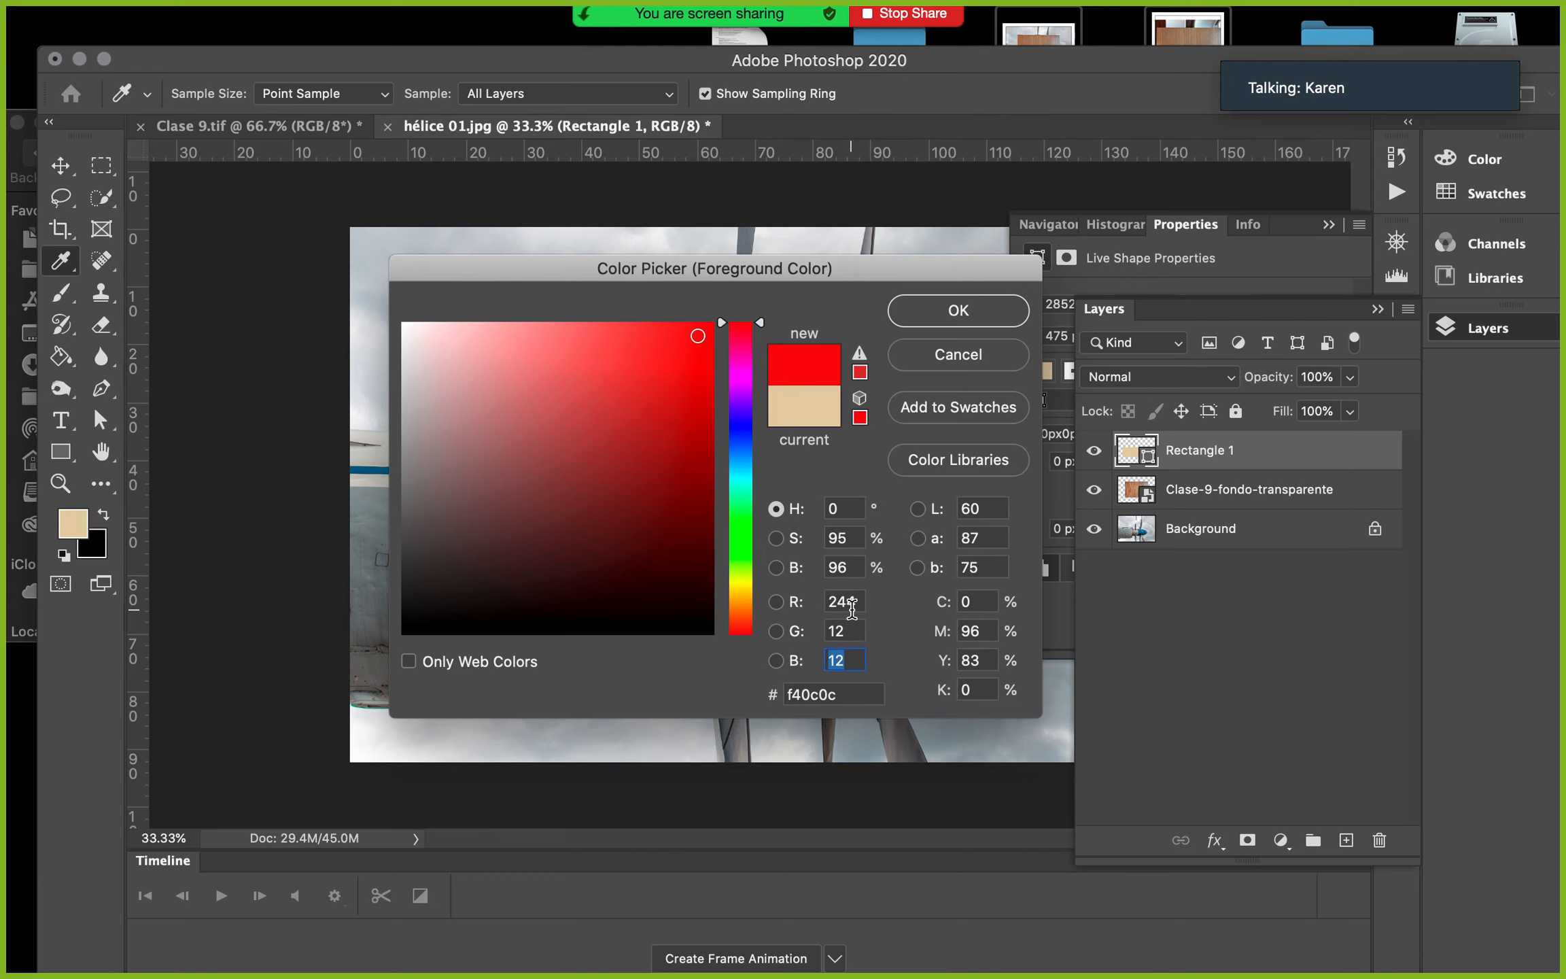
double_click(855, 631)
double_click(858, 603)
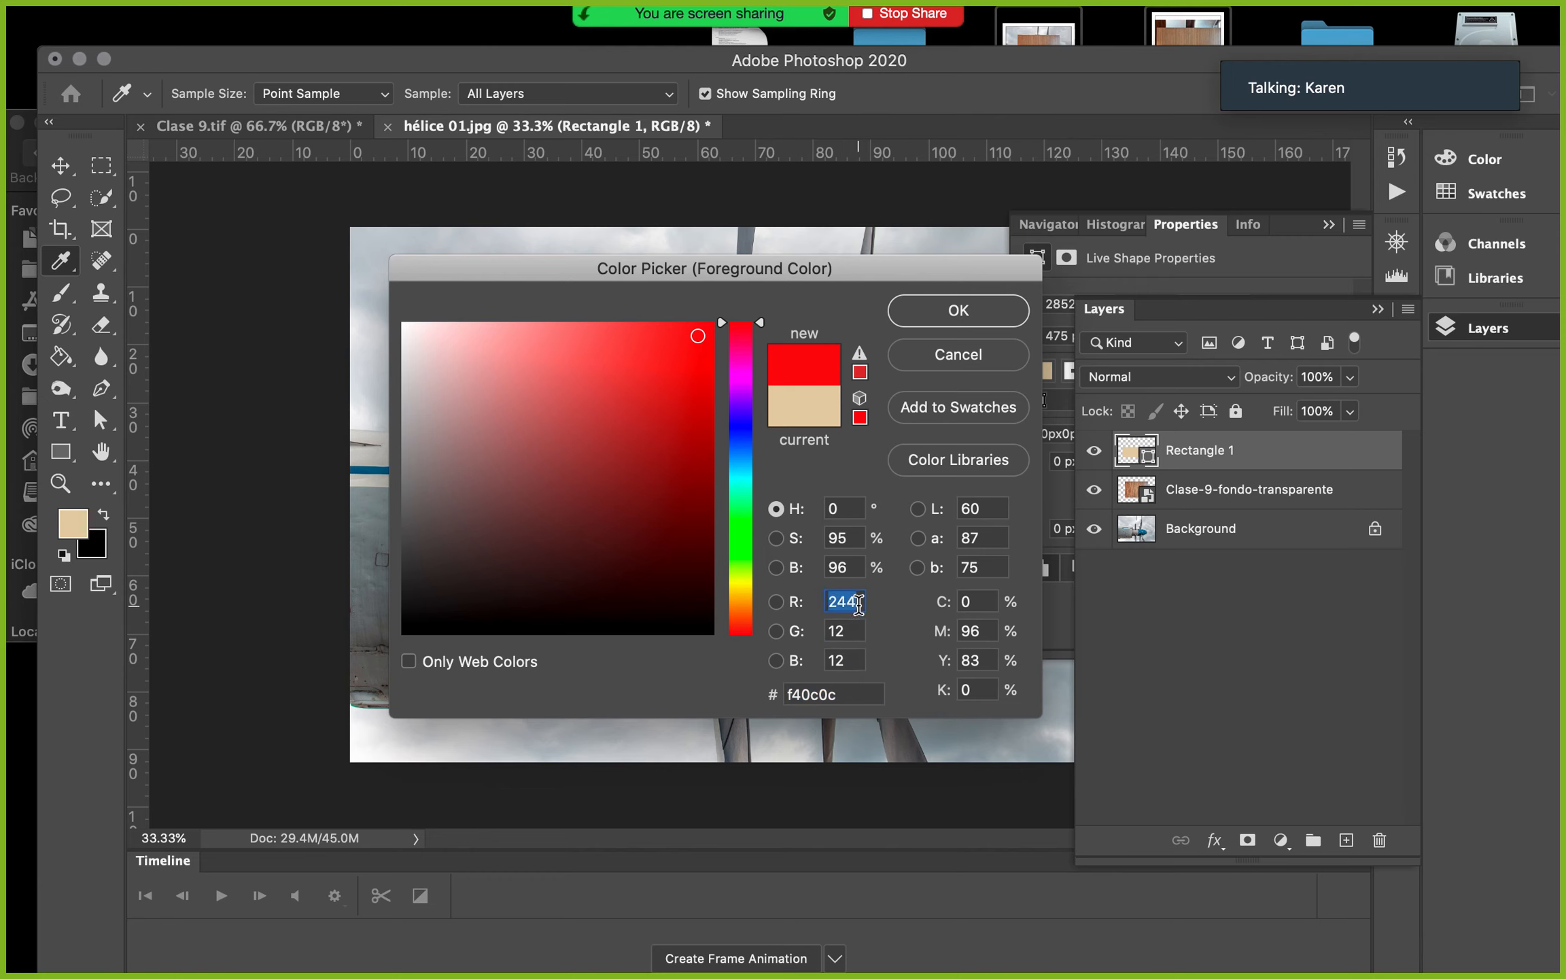
double_click(854, 631)
double_click(855, 658)
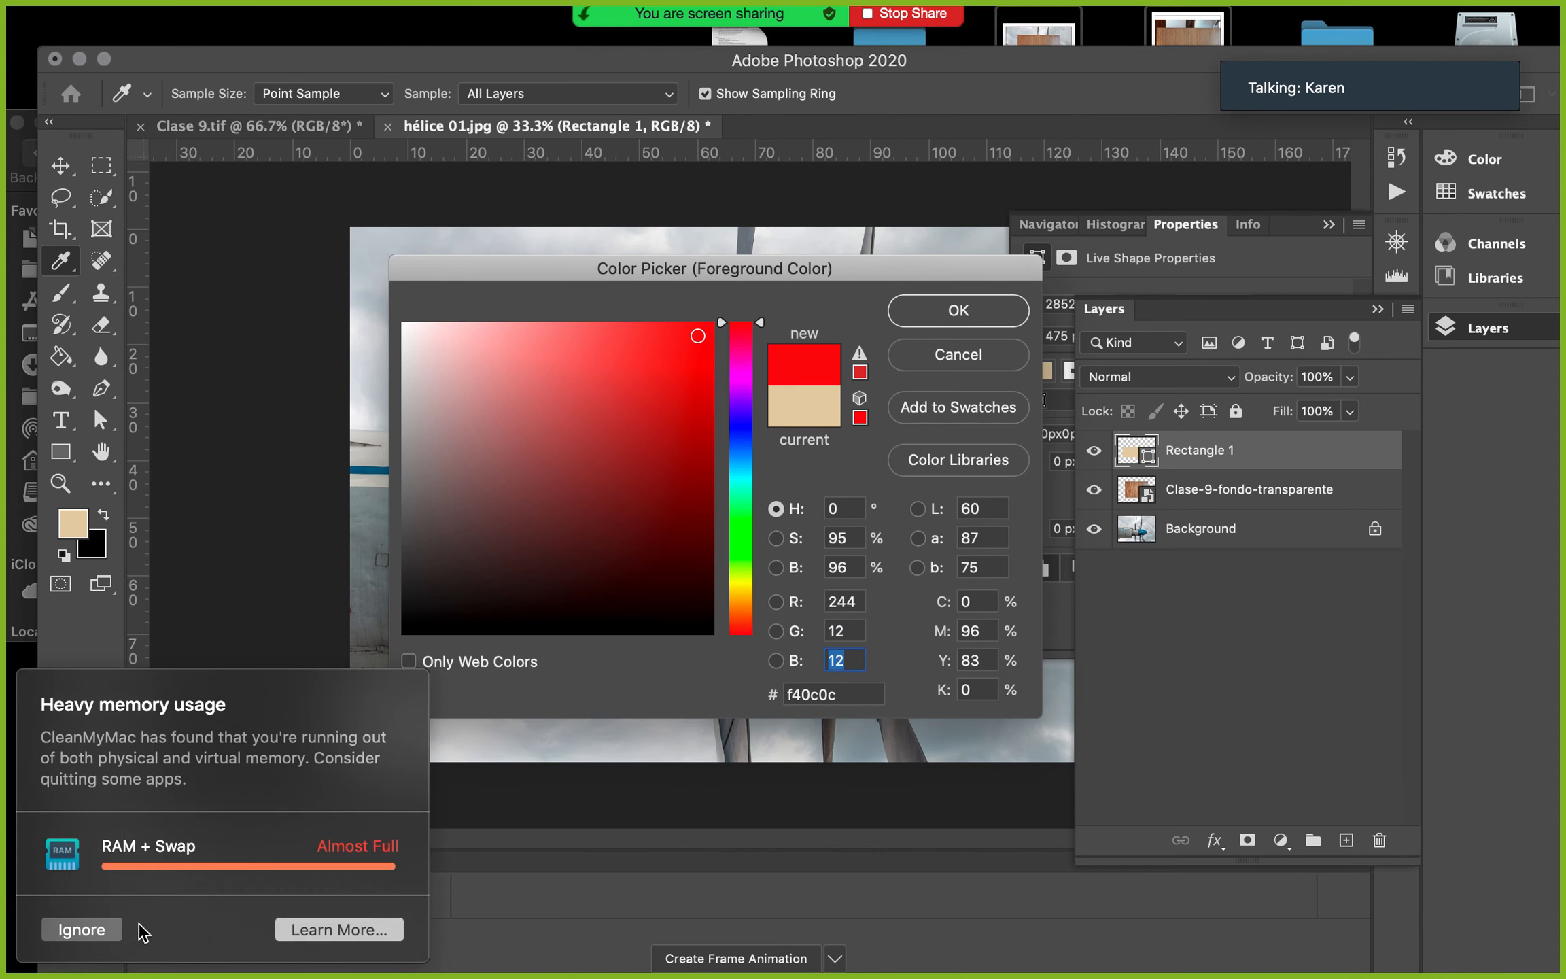
click(82, 930)
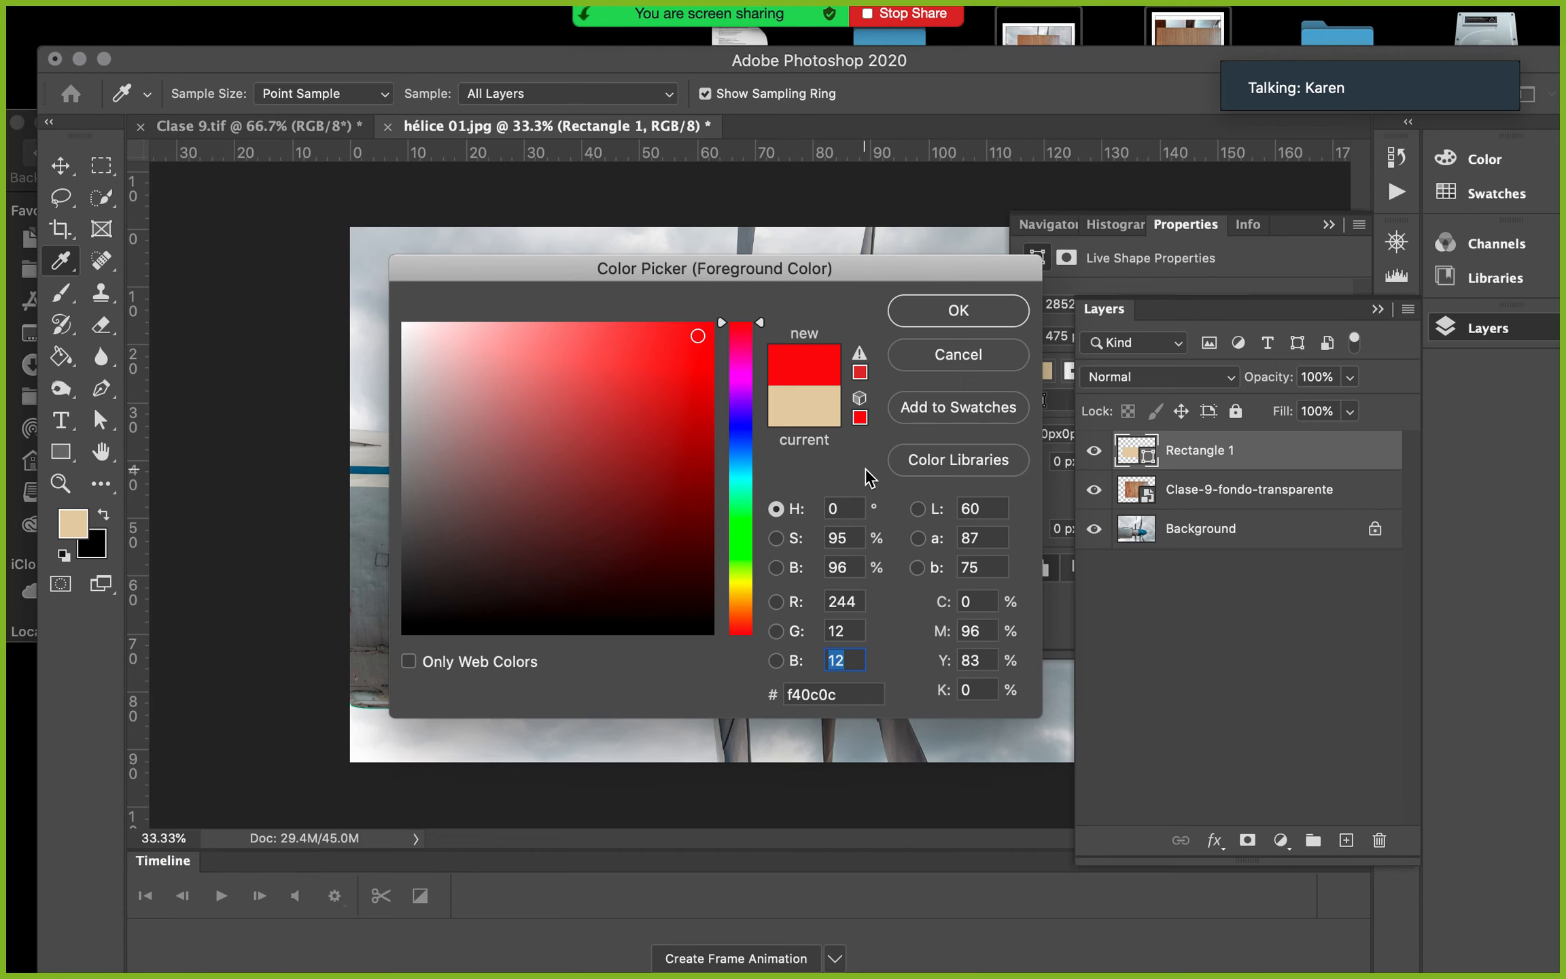
Open the Color Libraries for the red, review the available color books, and cancel without changing the foreground color
drag(848, 275, 703, 208)
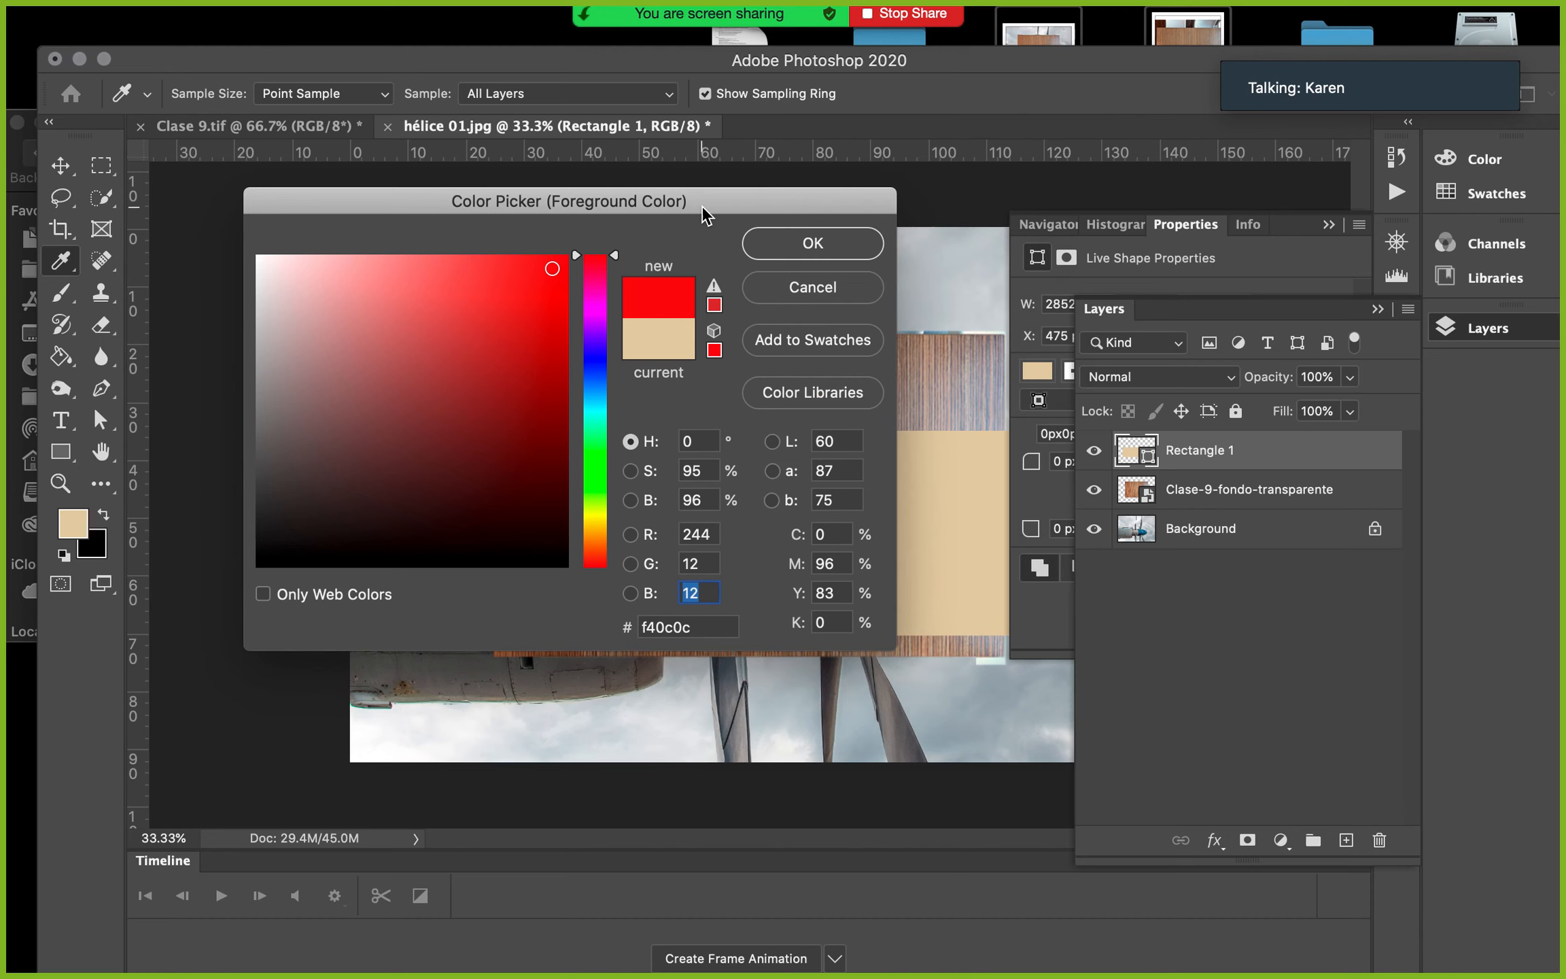
click(802, 406)
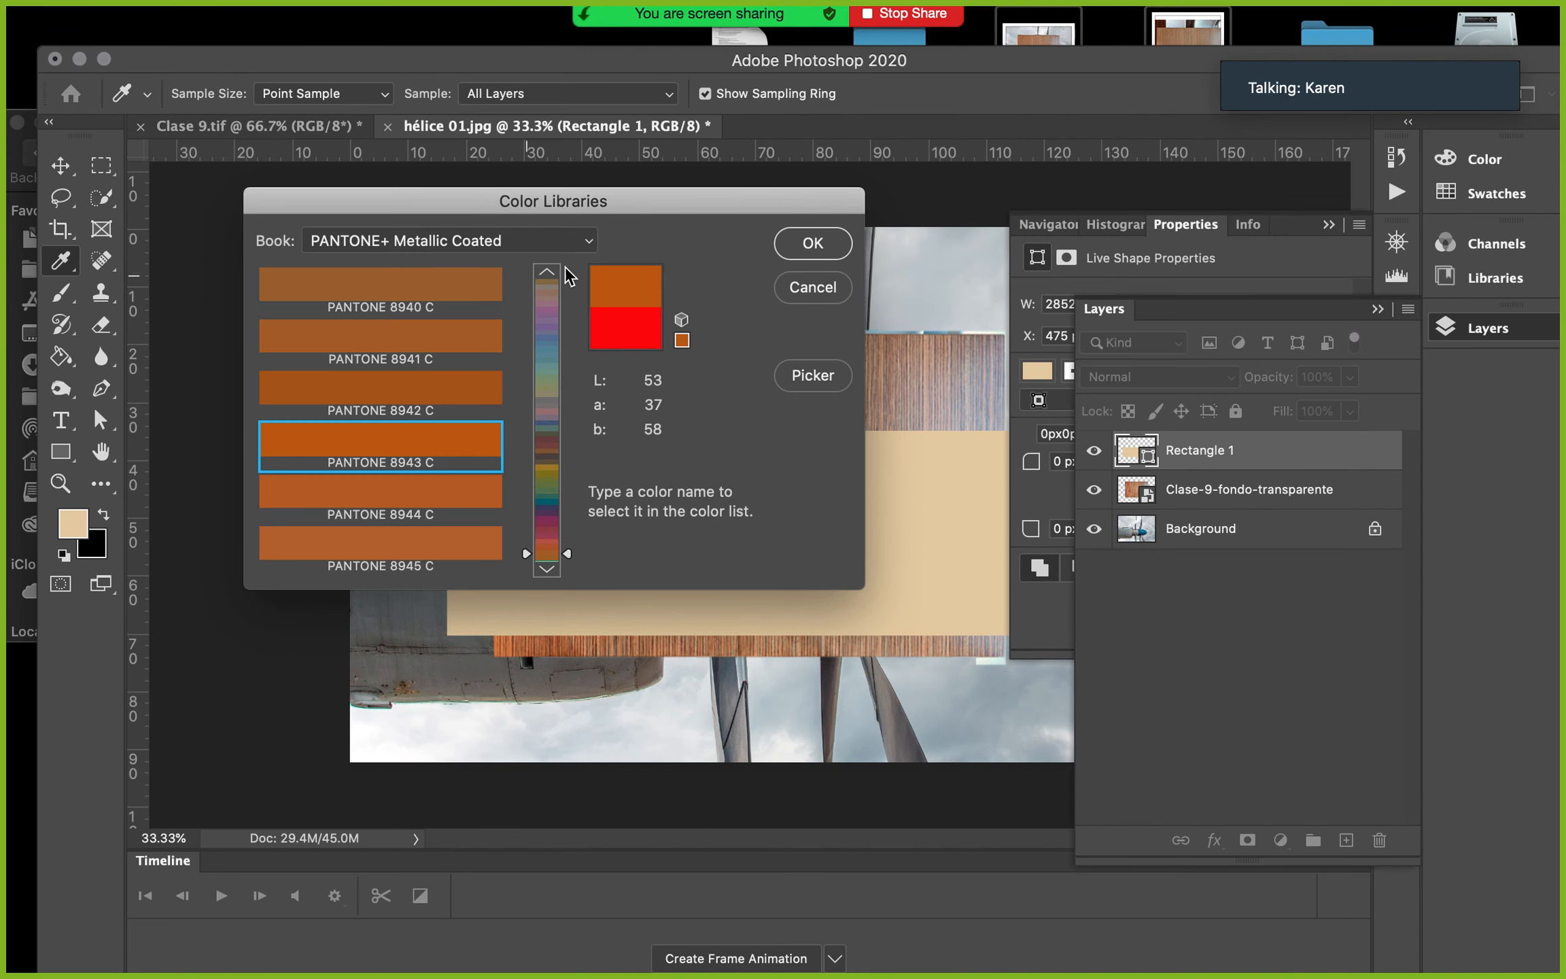
drag(719, 205, 797, 306)
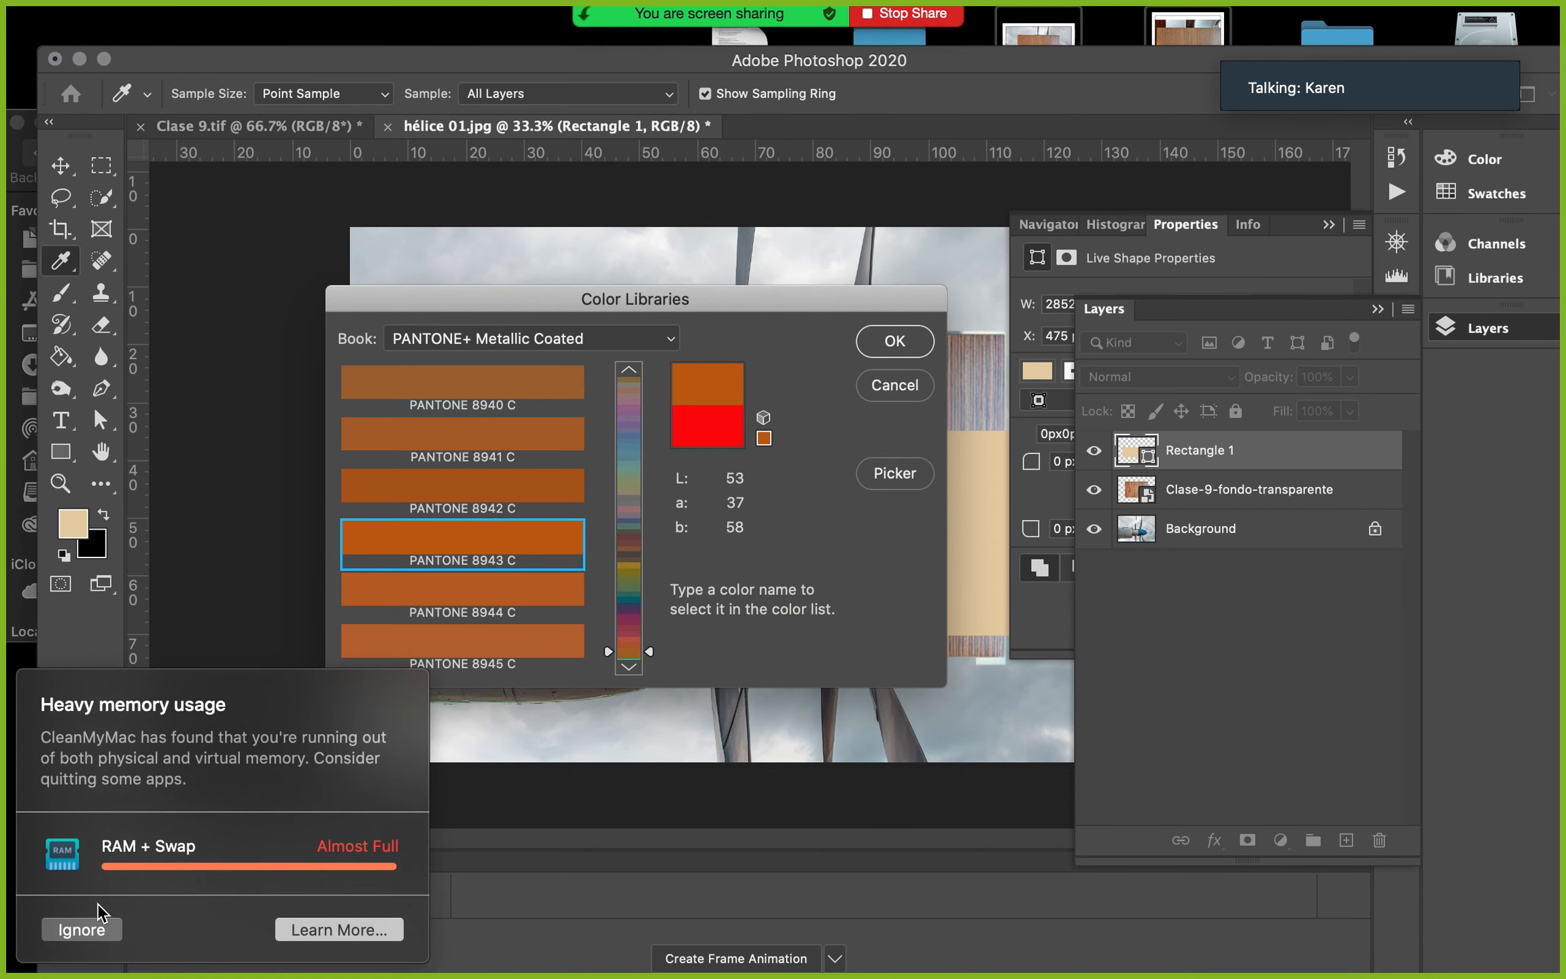
click(111, 930)
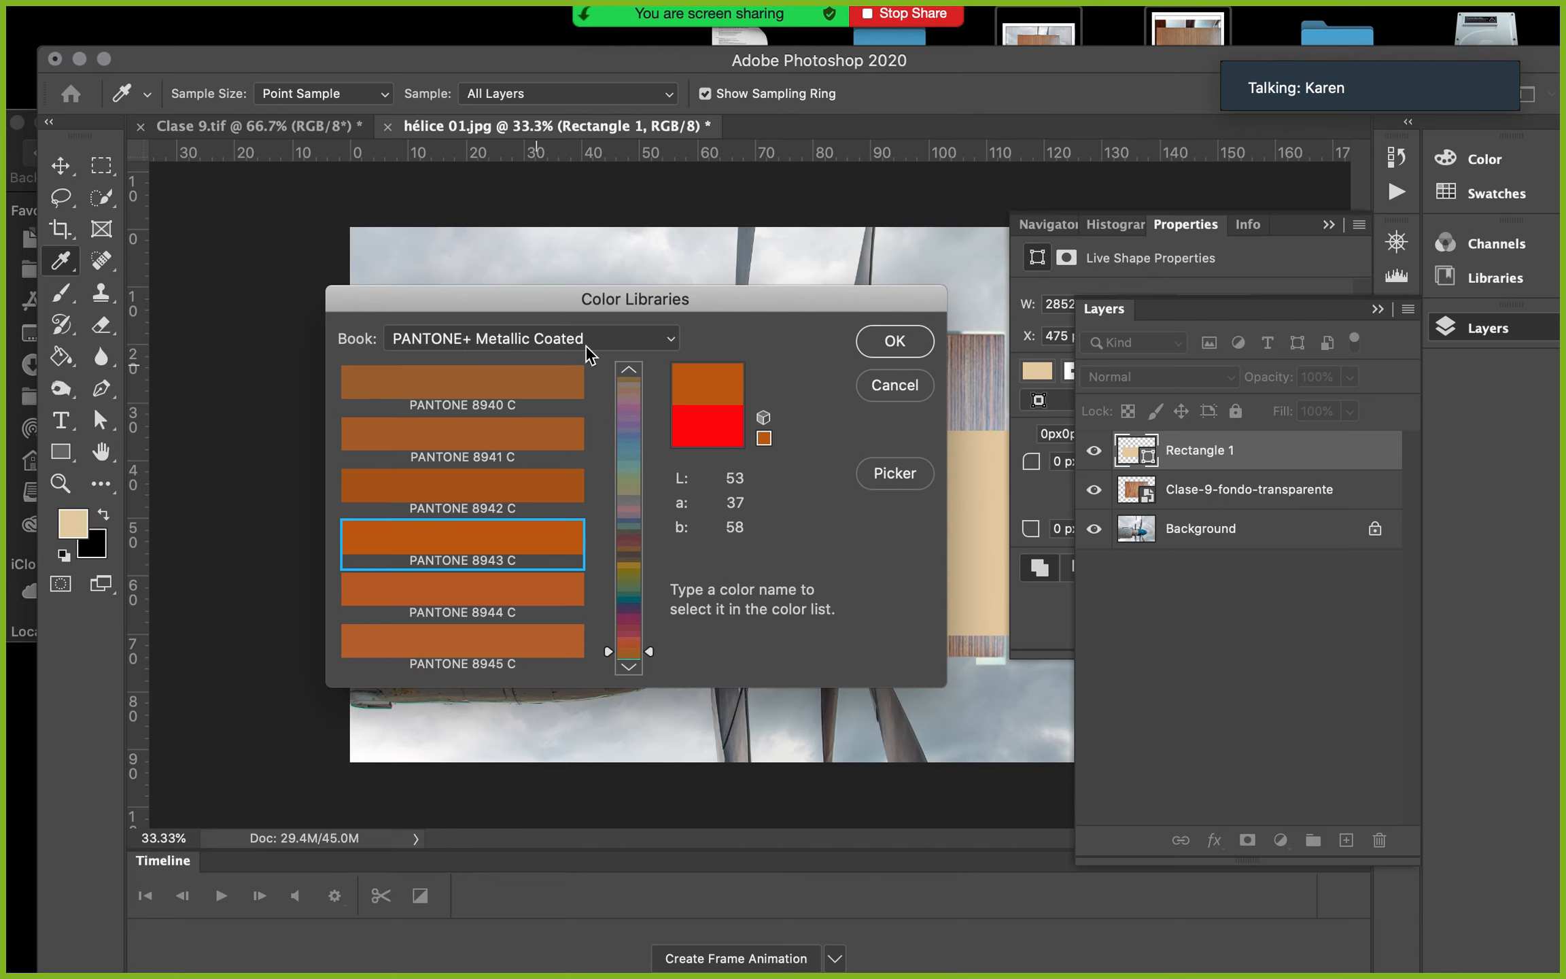
click(658, 343)
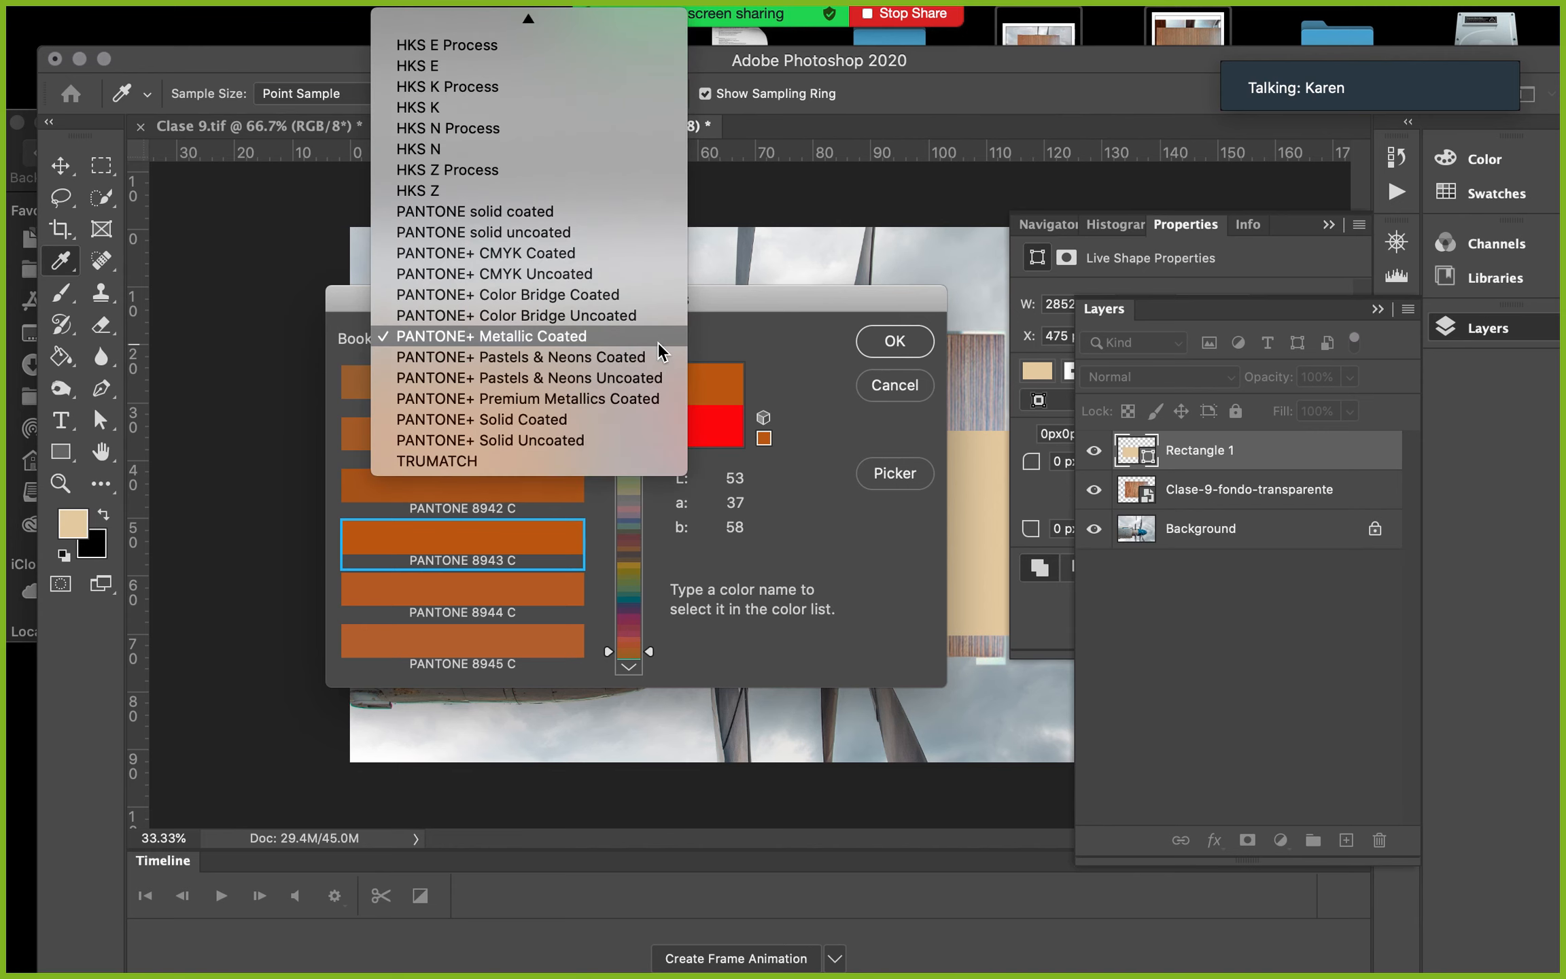
click(894, 385)
click(895, 386)
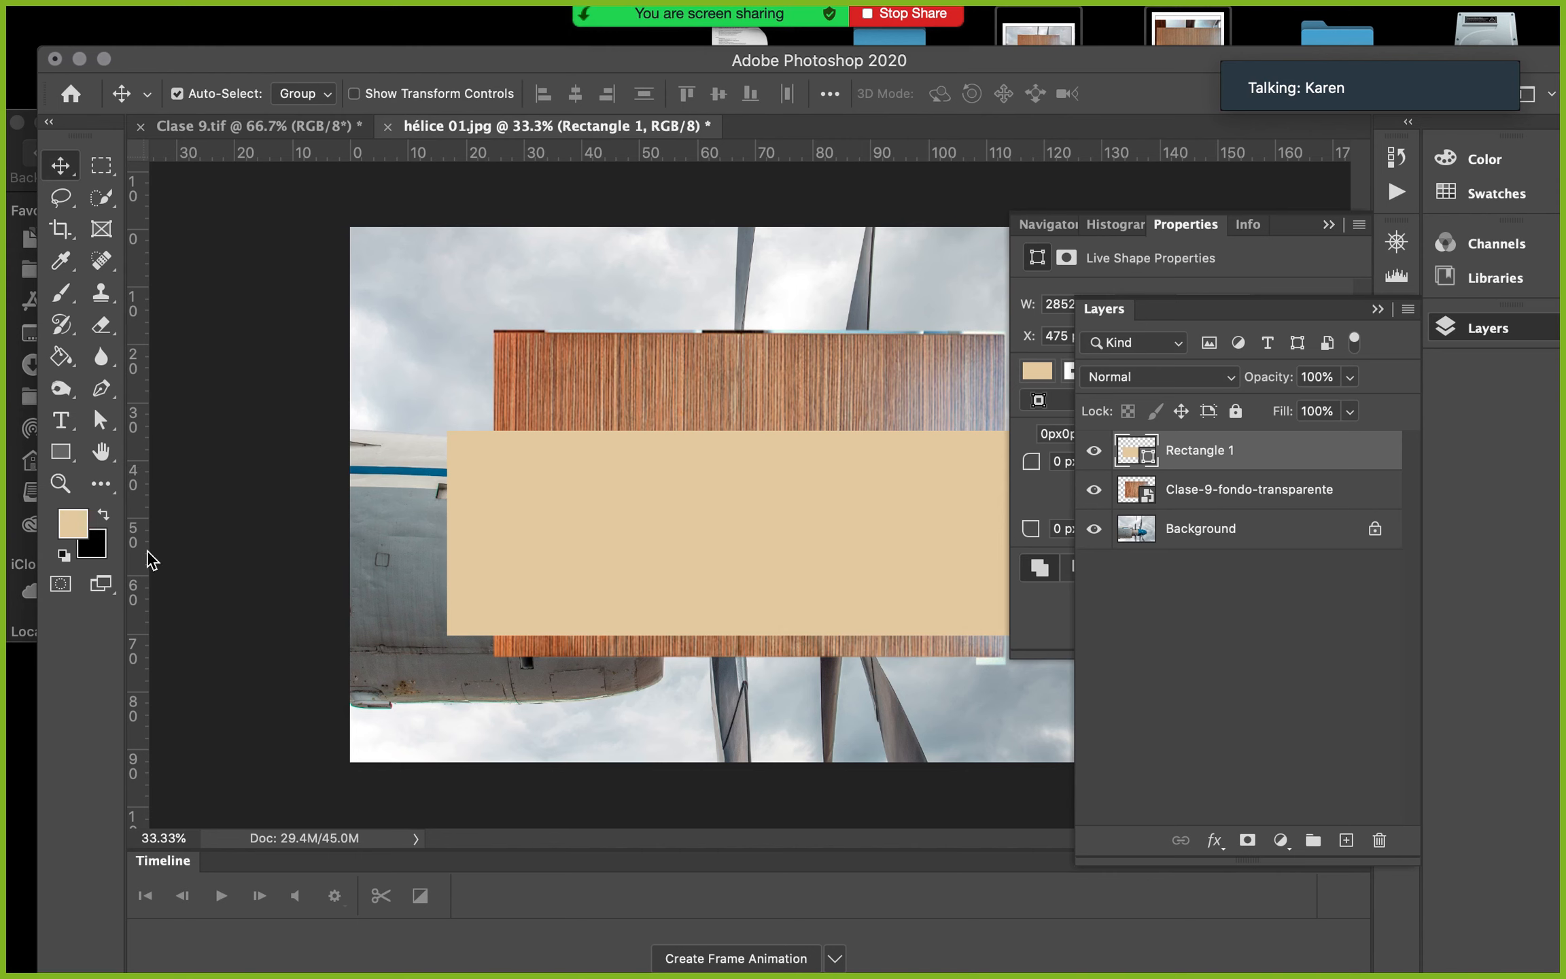
Open the Color Libraries for the foreground color and select the purple PANTONE 8081 C in the PANTONE+ Metallic Coated book
click(75, 525)
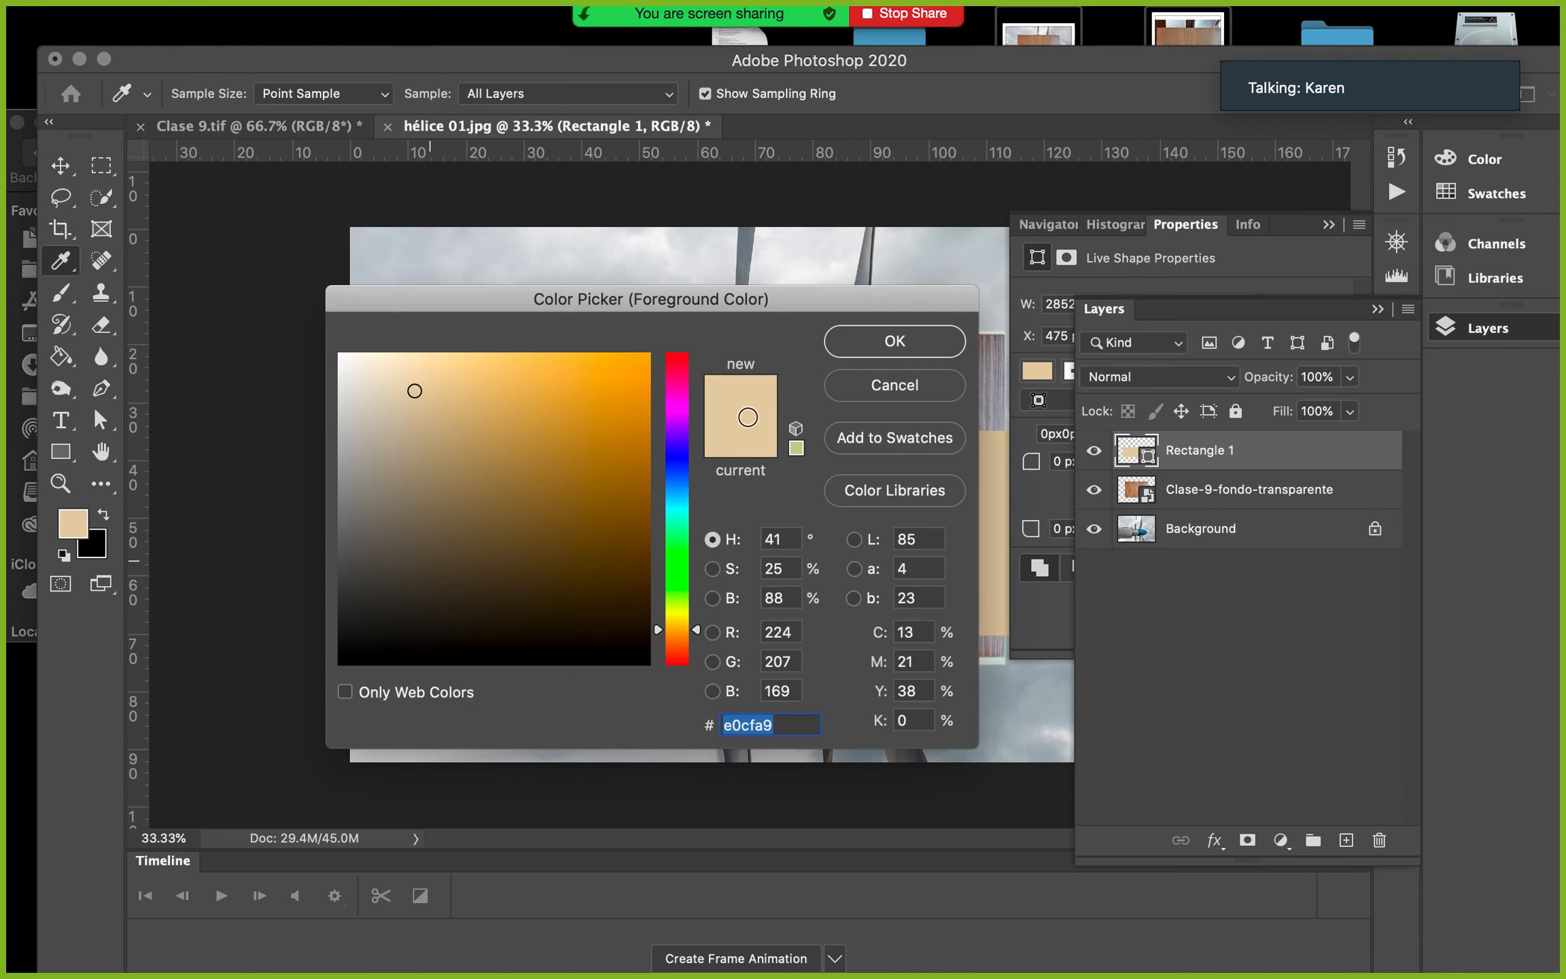
click(908, 503)
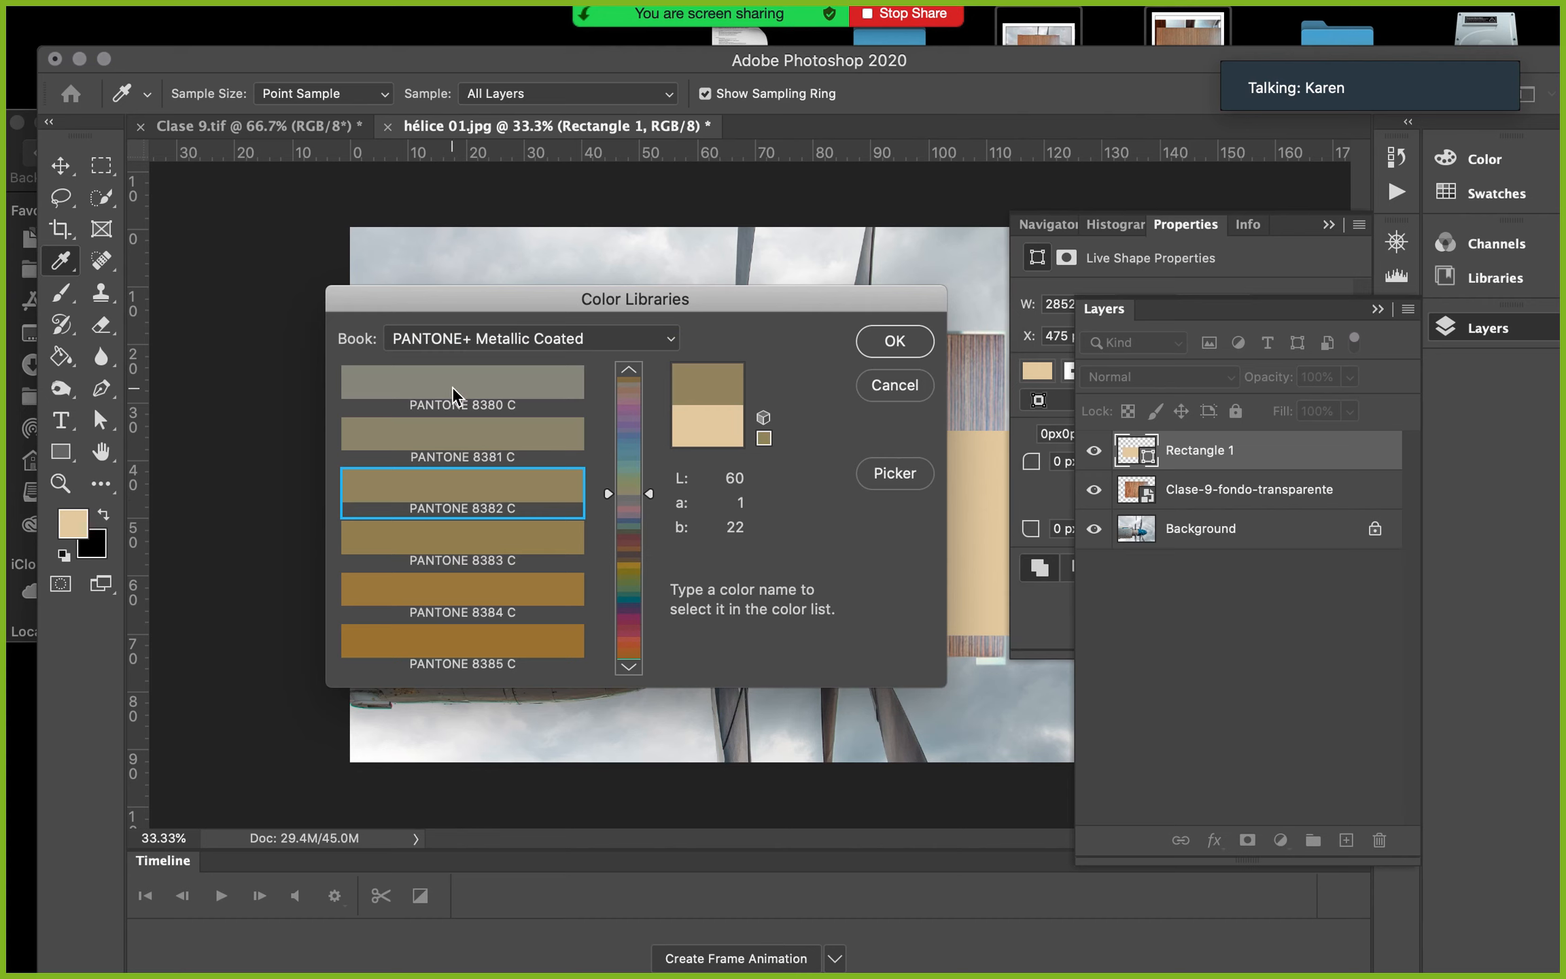
click(630, 457)
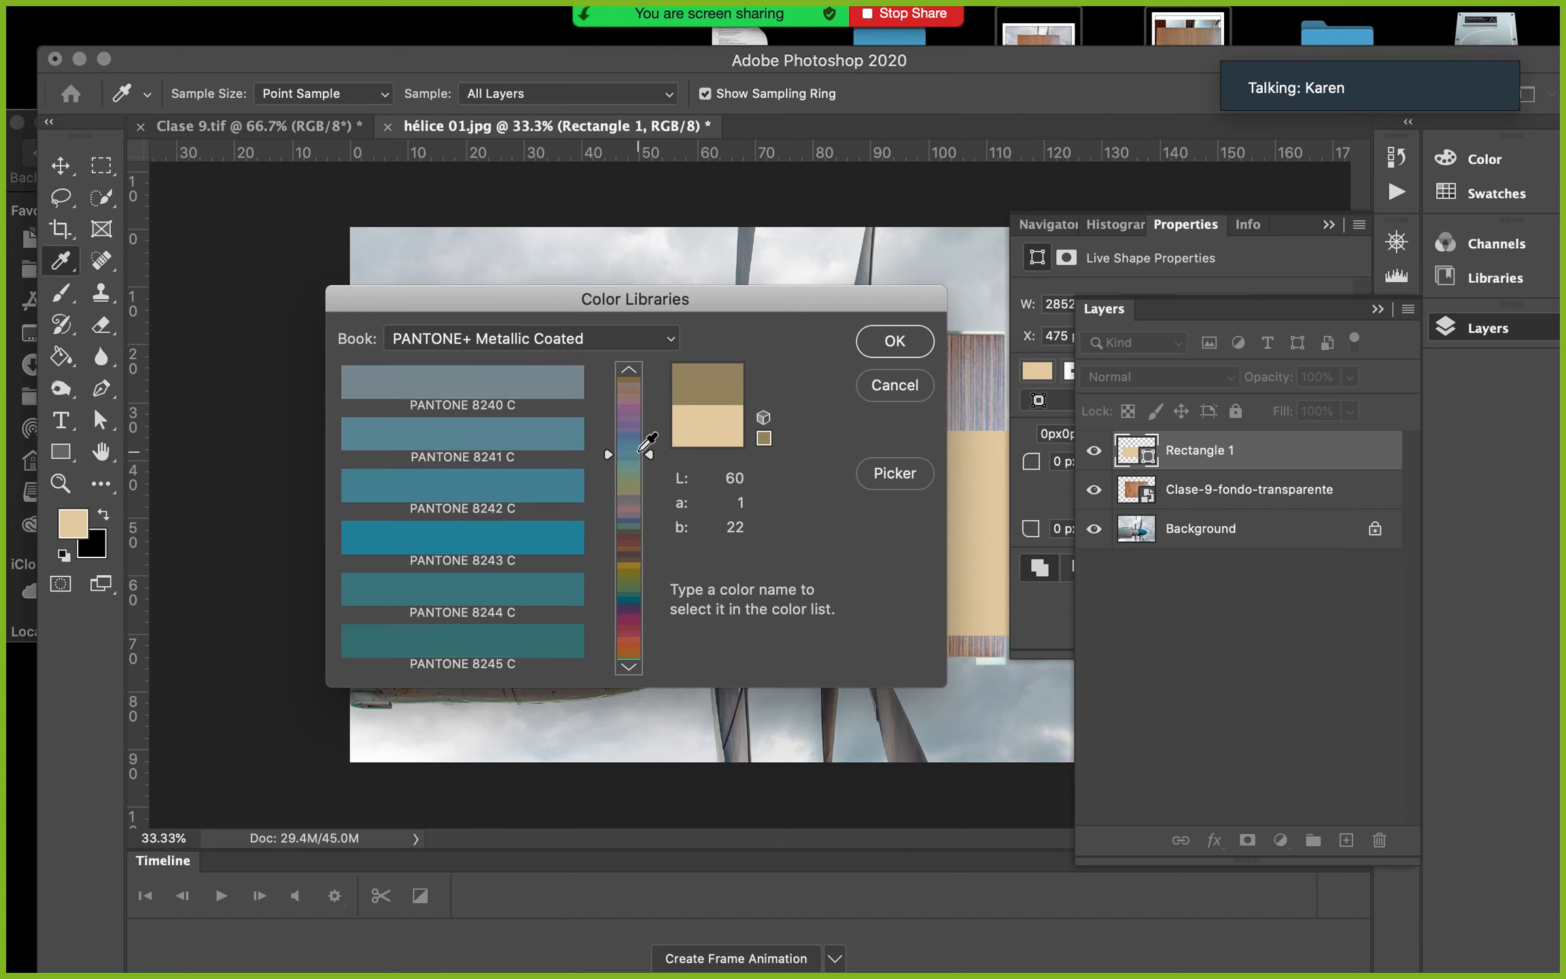
click(631, 409)
click(505, 386)
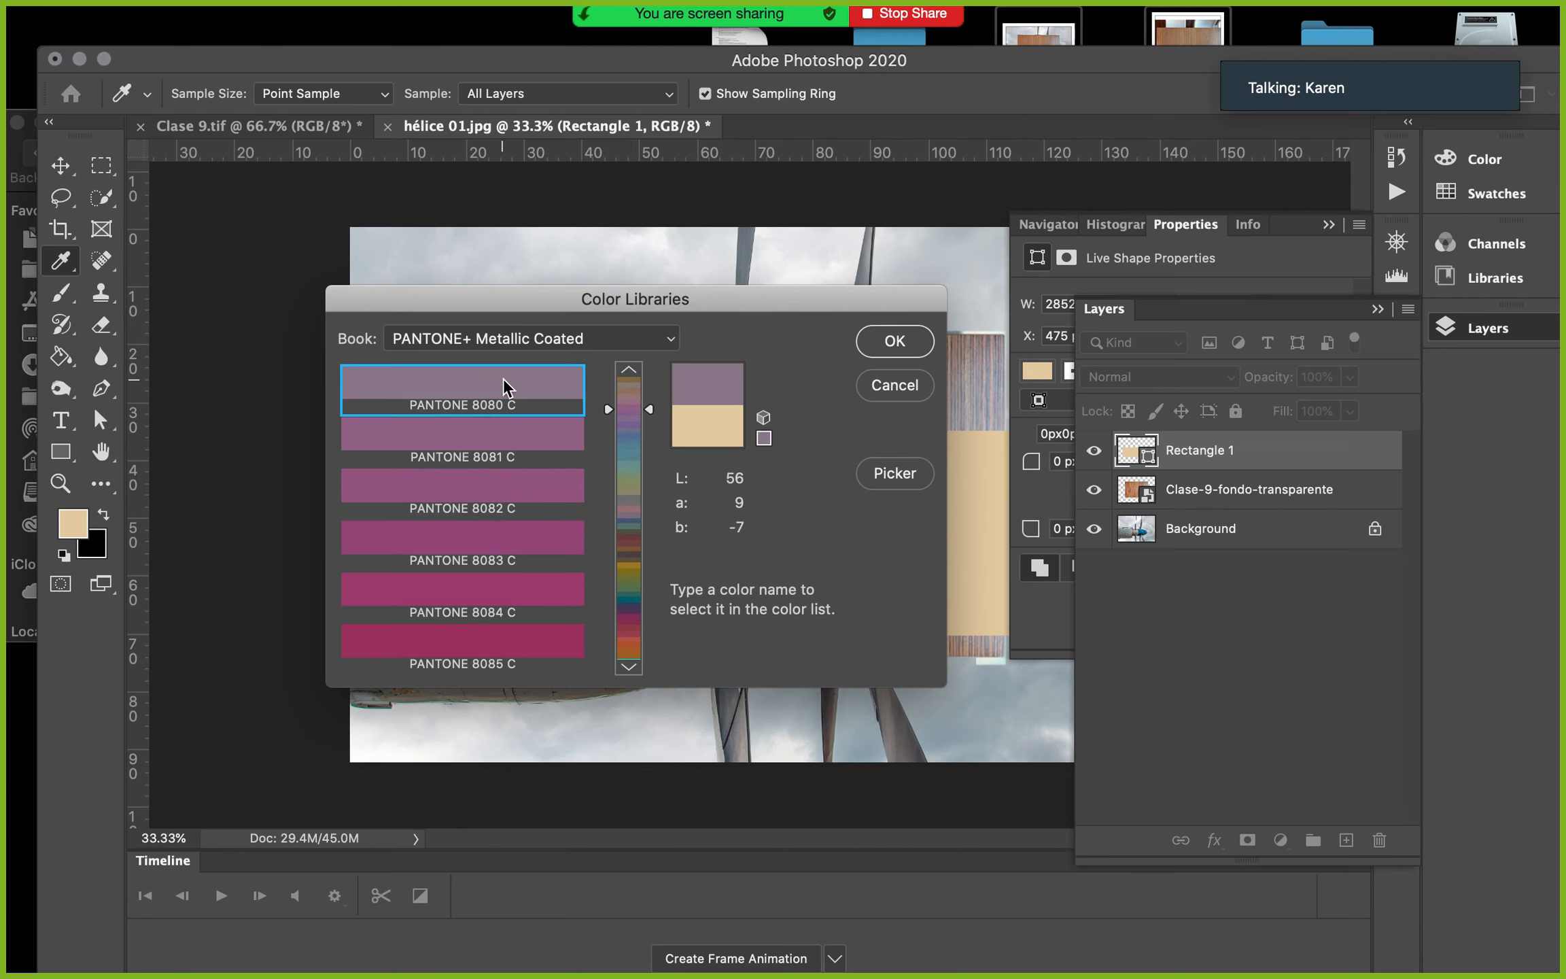
click(516, 451)
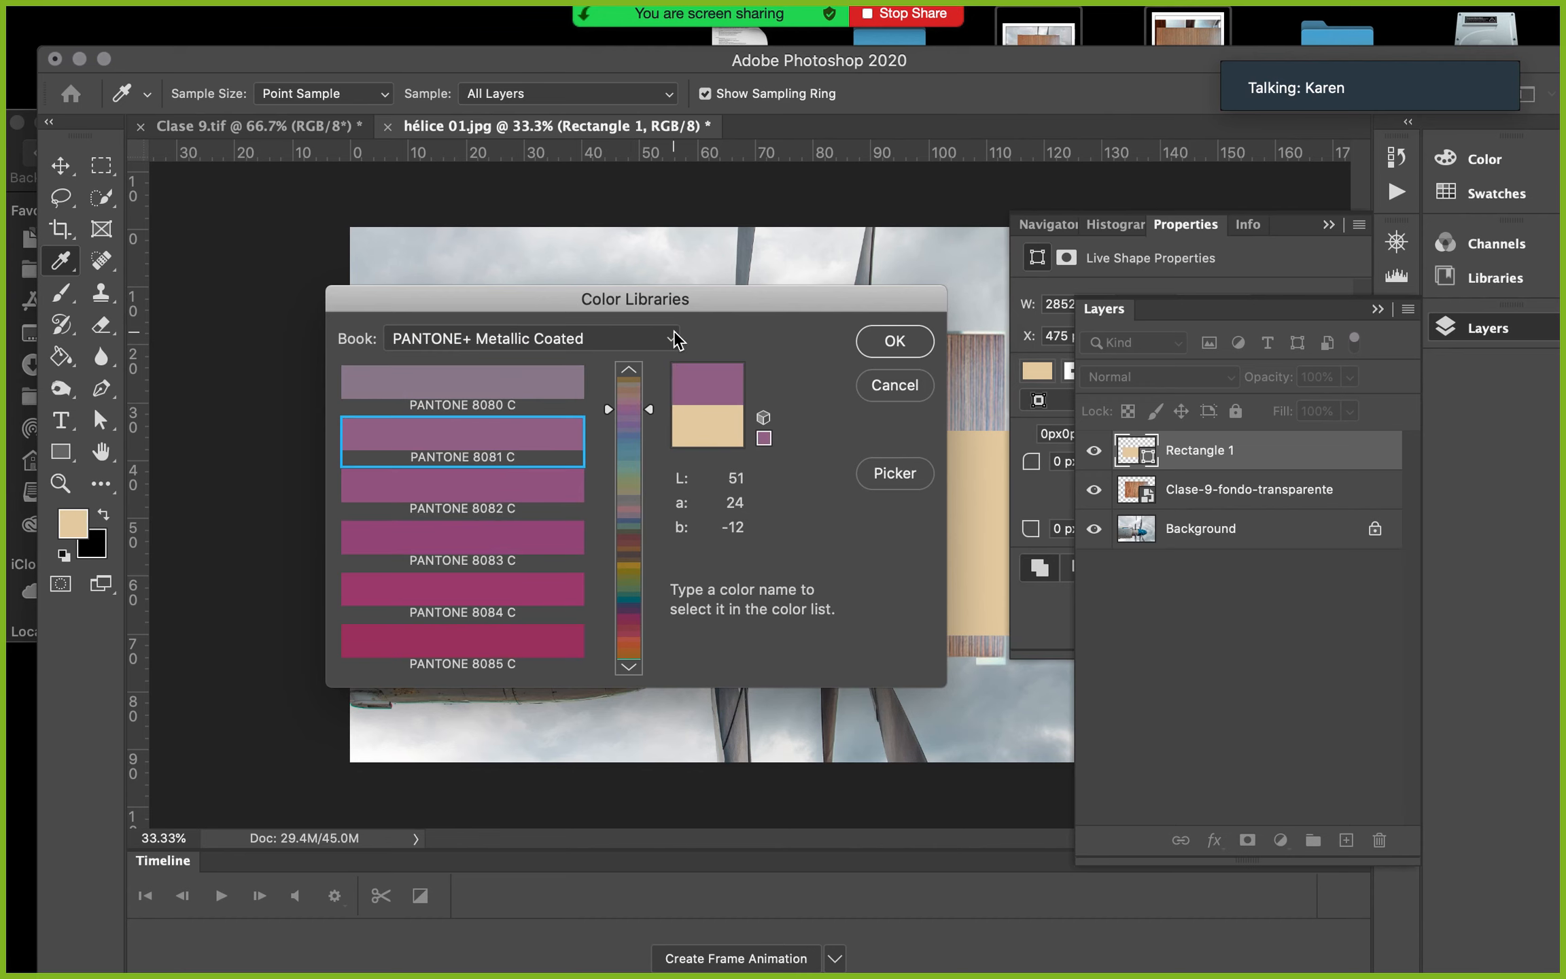
click(81, 926)
key(super+Tab)
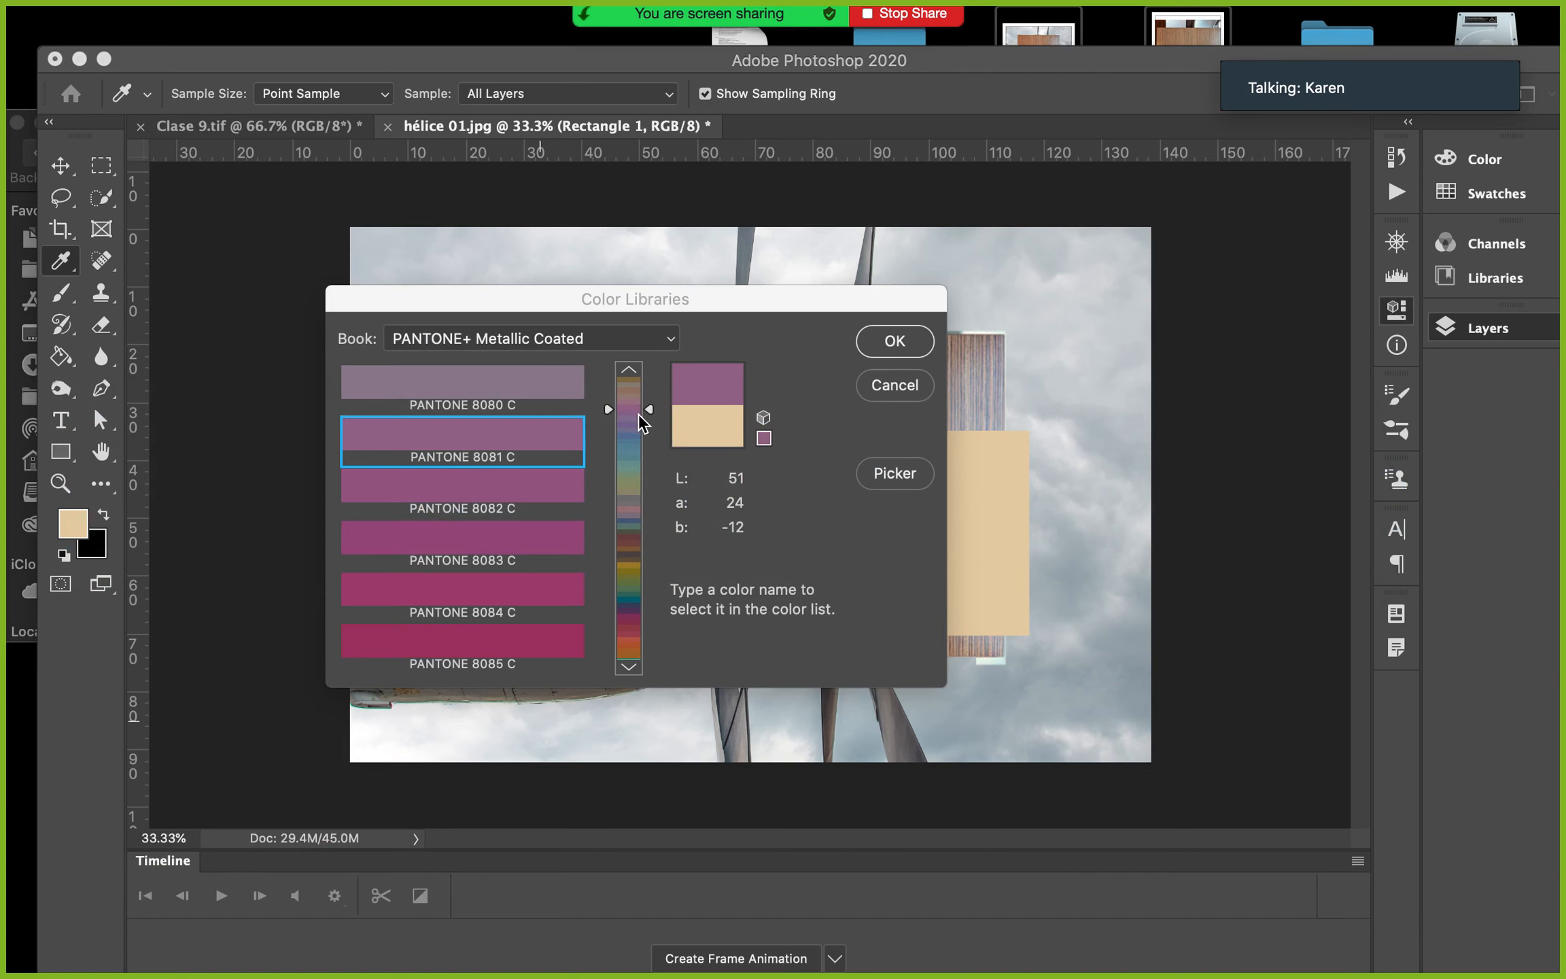
Switch the color book to PANTONE+ CMYK Coated and go to the pinkish-red P 65 swatches
click(664, 340)
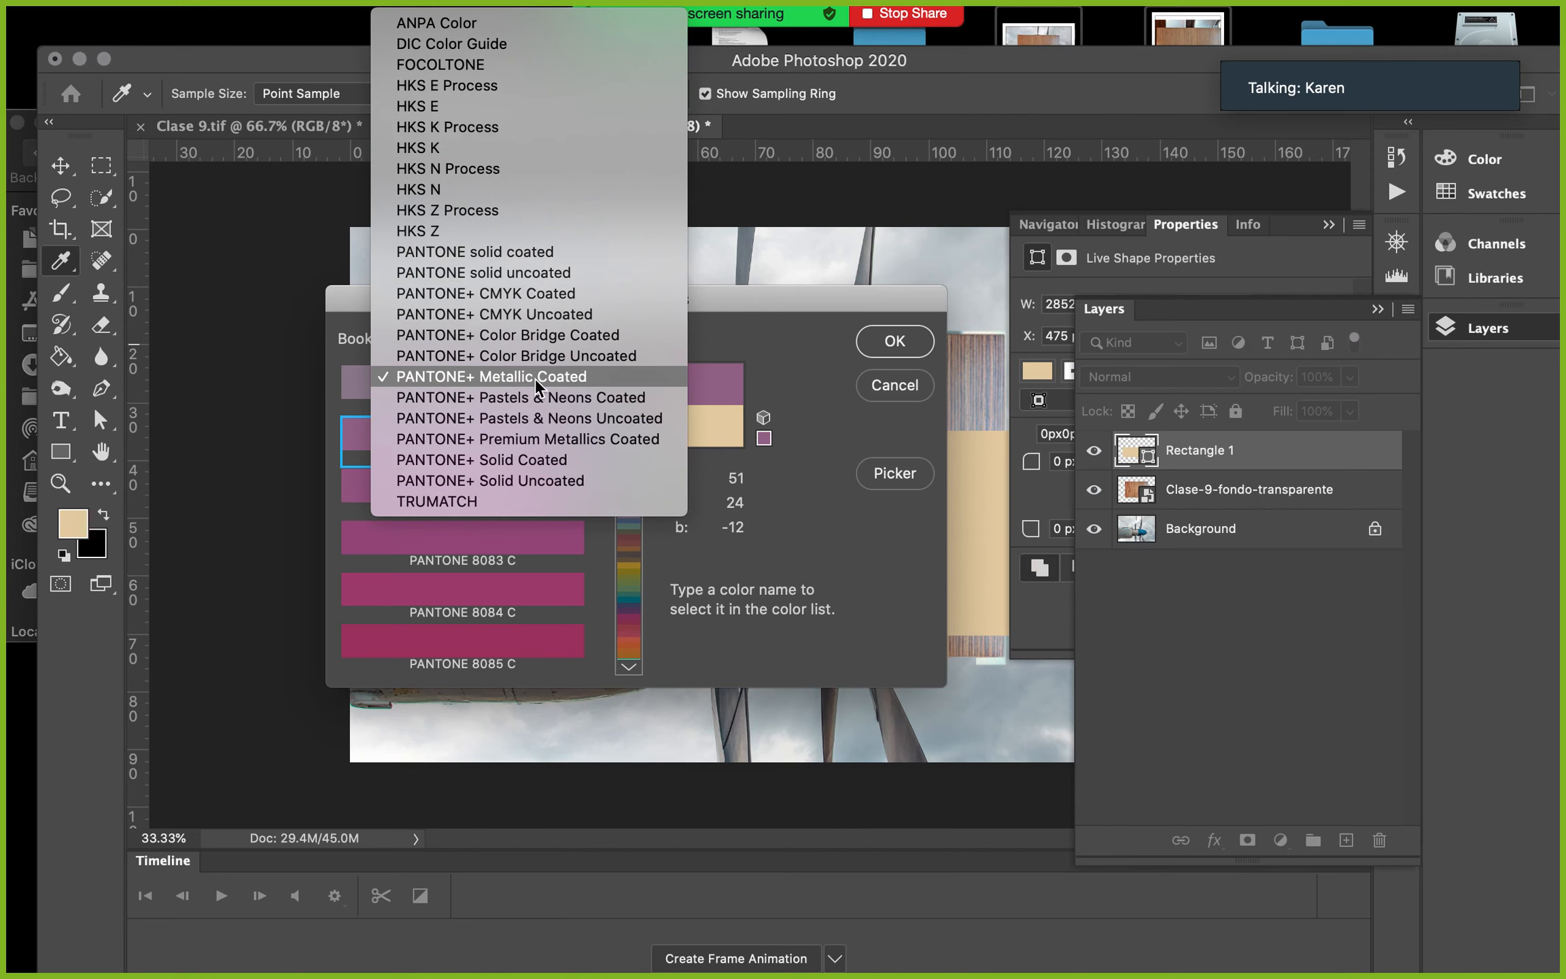
click(549, 297)
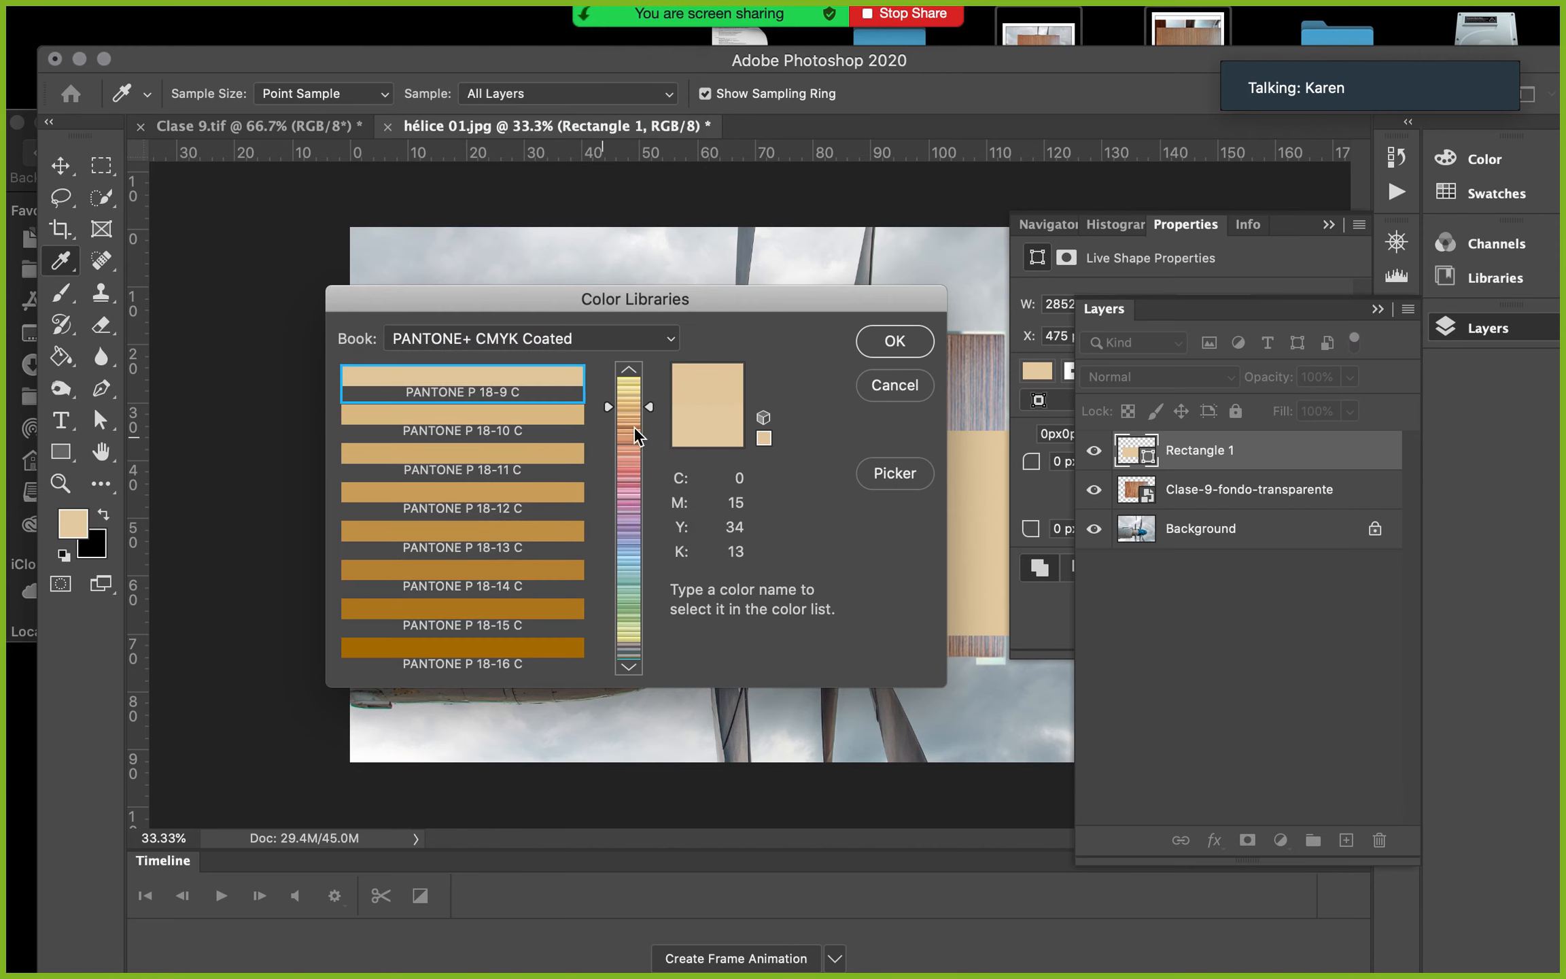
click(633, 479)
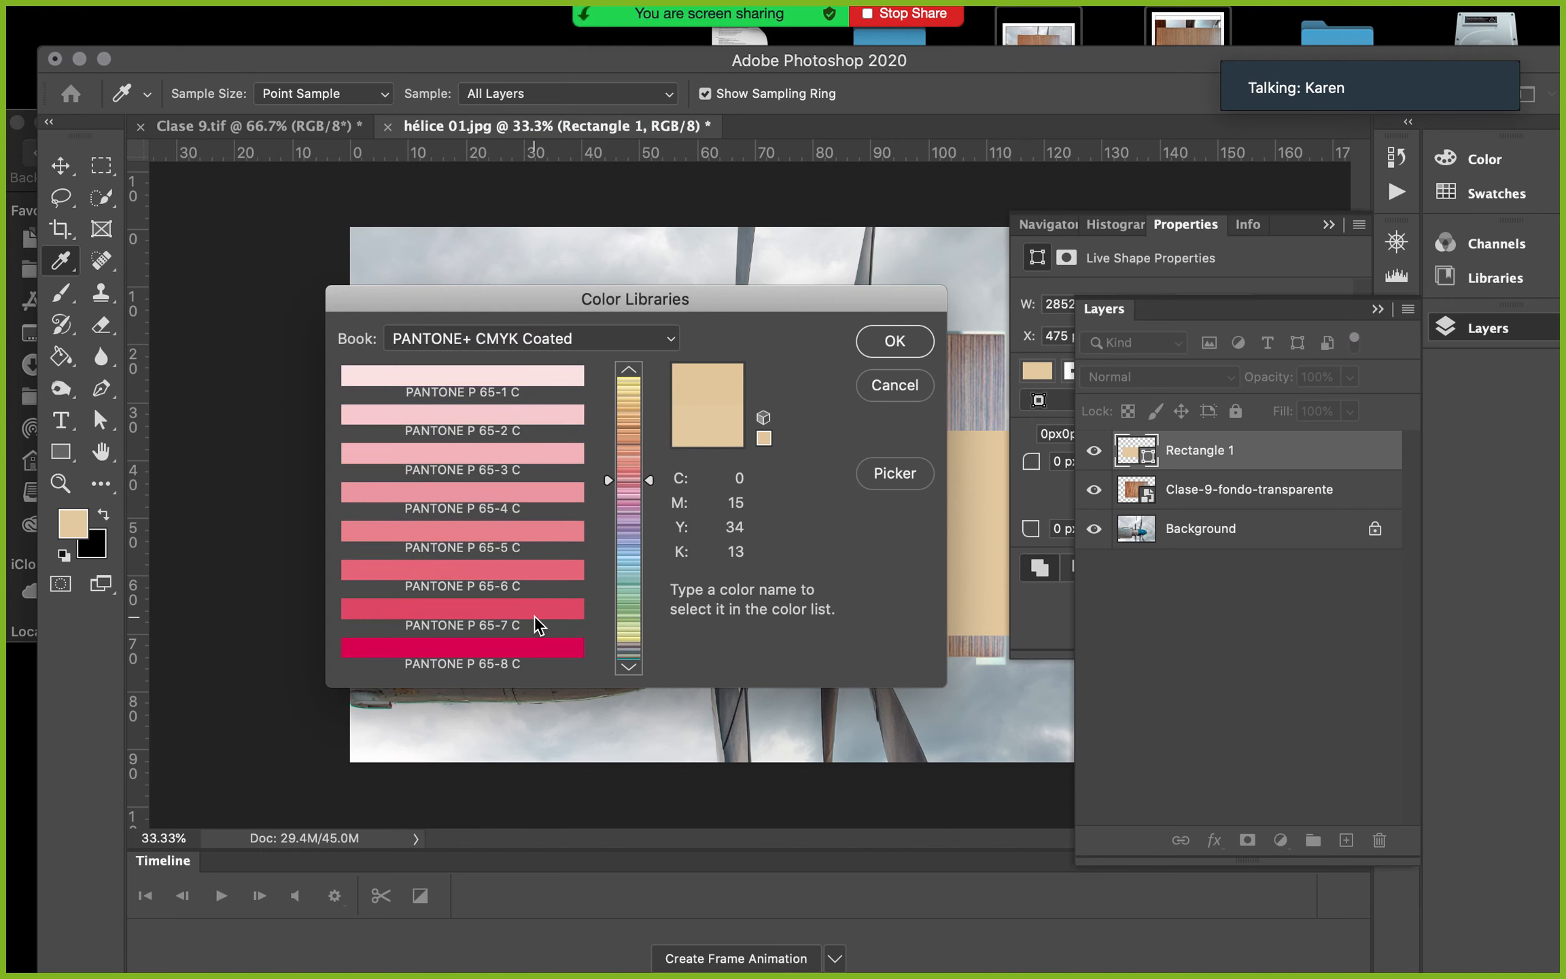
click(652, 482)
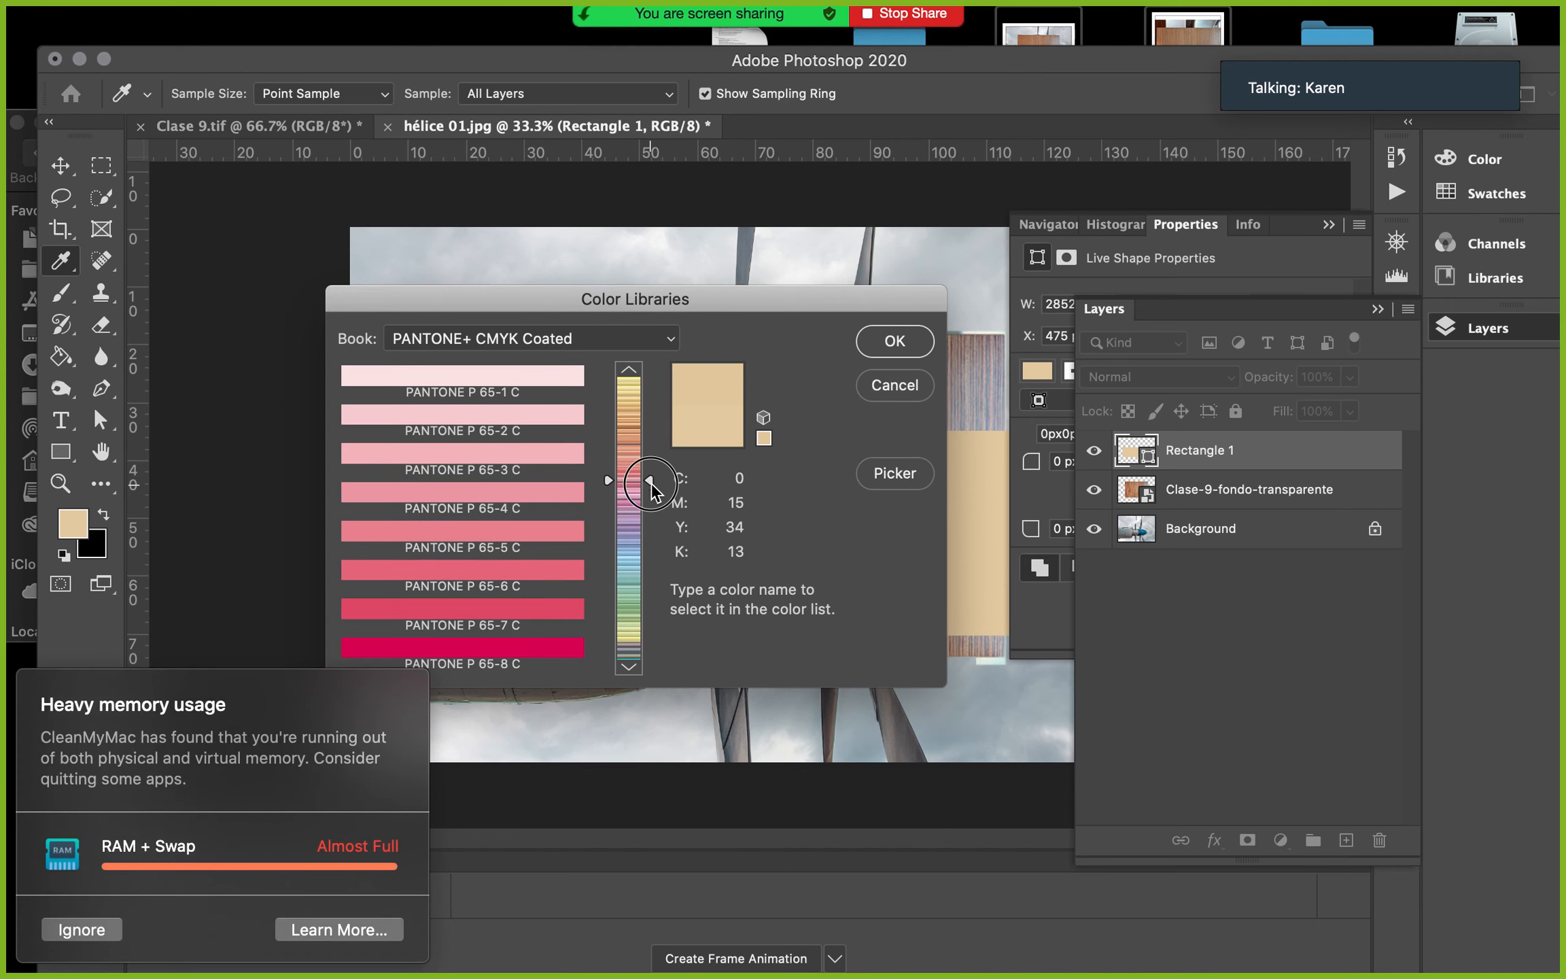
click(81, 929)
Browse forward to the P 88 purples and select PANTONE P 88-5 C, followed by PANTONE P 88-4 C
click(629, 668)
click(629, 669)
click(630, 668)
click(630, 668)
click(629, 668)
click(630, 669)
click(629, 670)
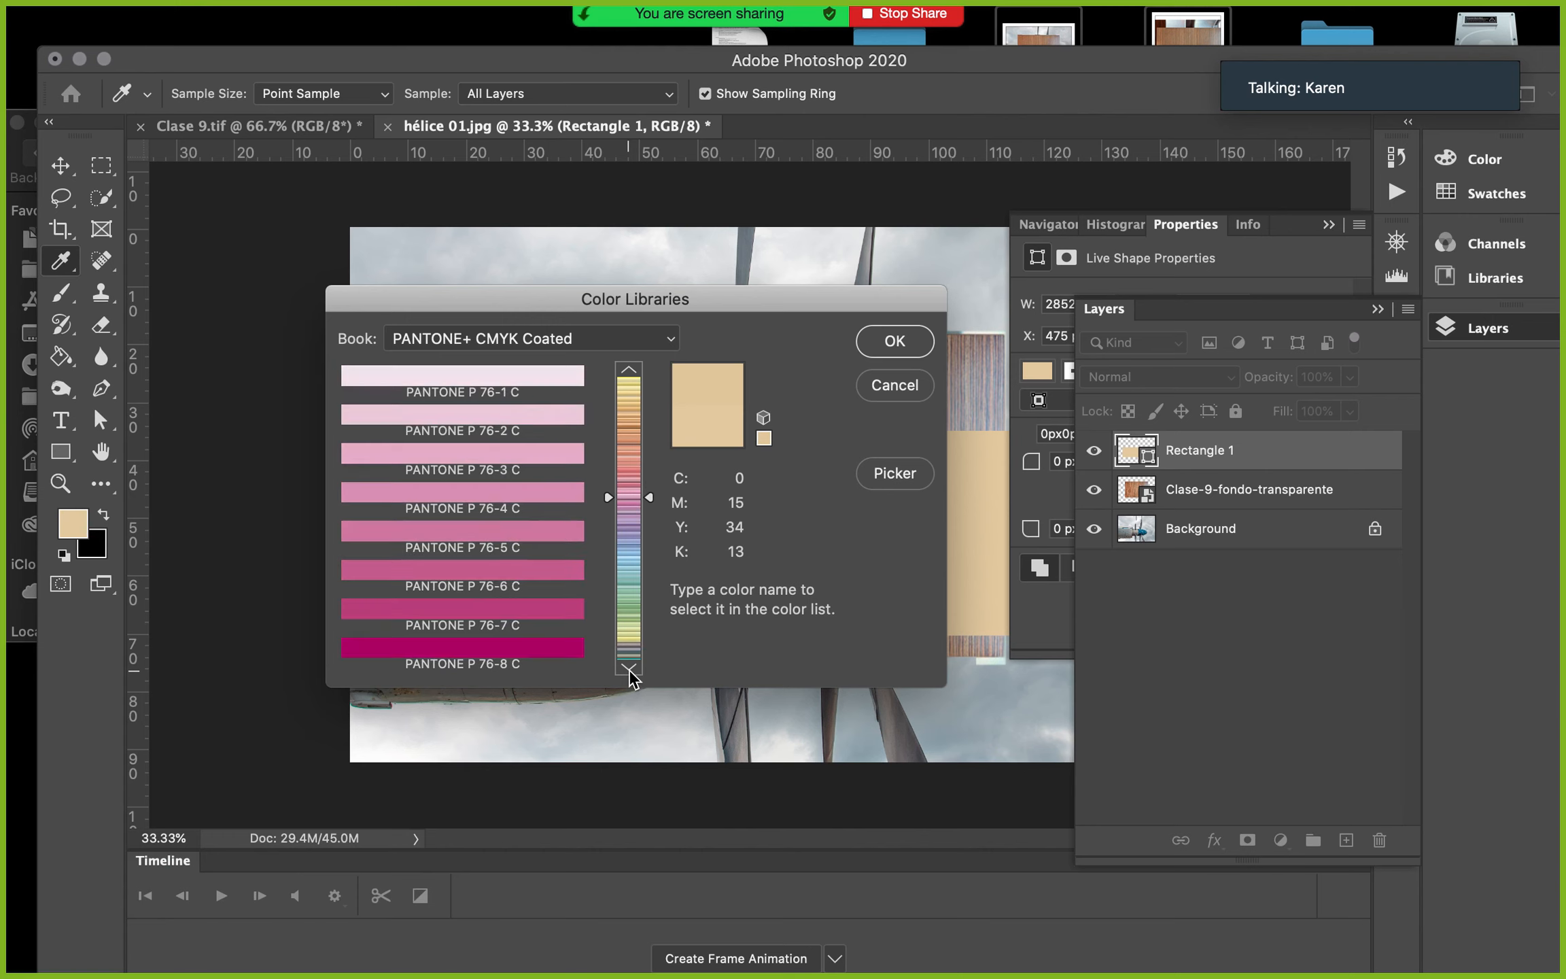
click(629, 670)
click(629, 670)
click(629, 670)
click(629, 670)
click(629, 669)
click(629, 669)
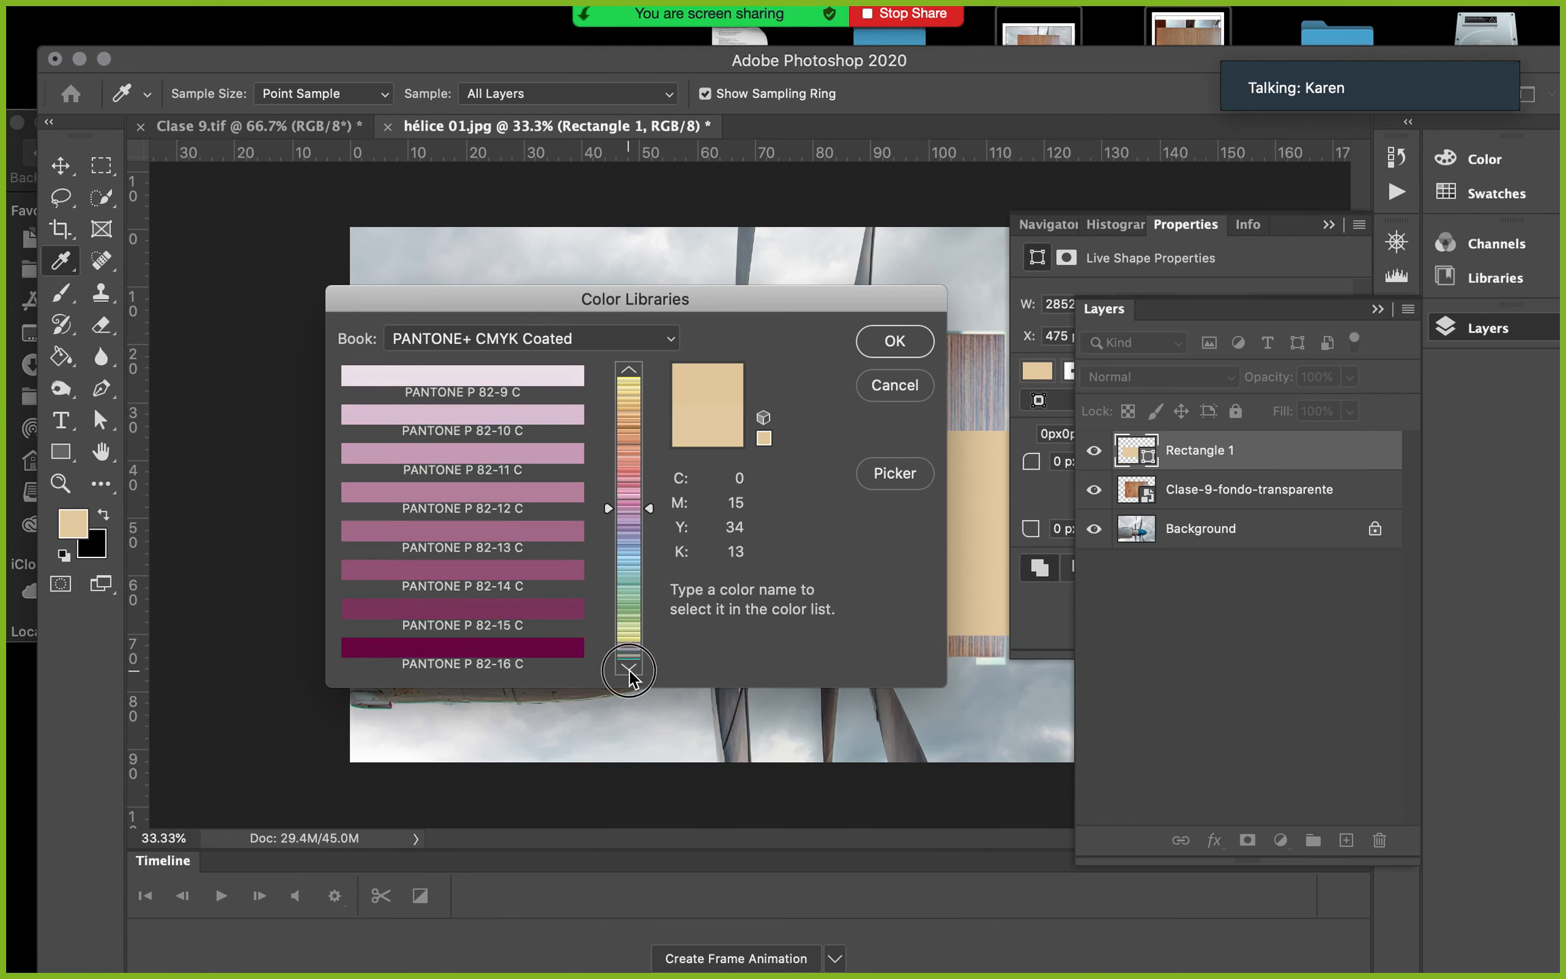
click(629, 670)
click(629, 670)
click(629, 670)
click(629, 670)
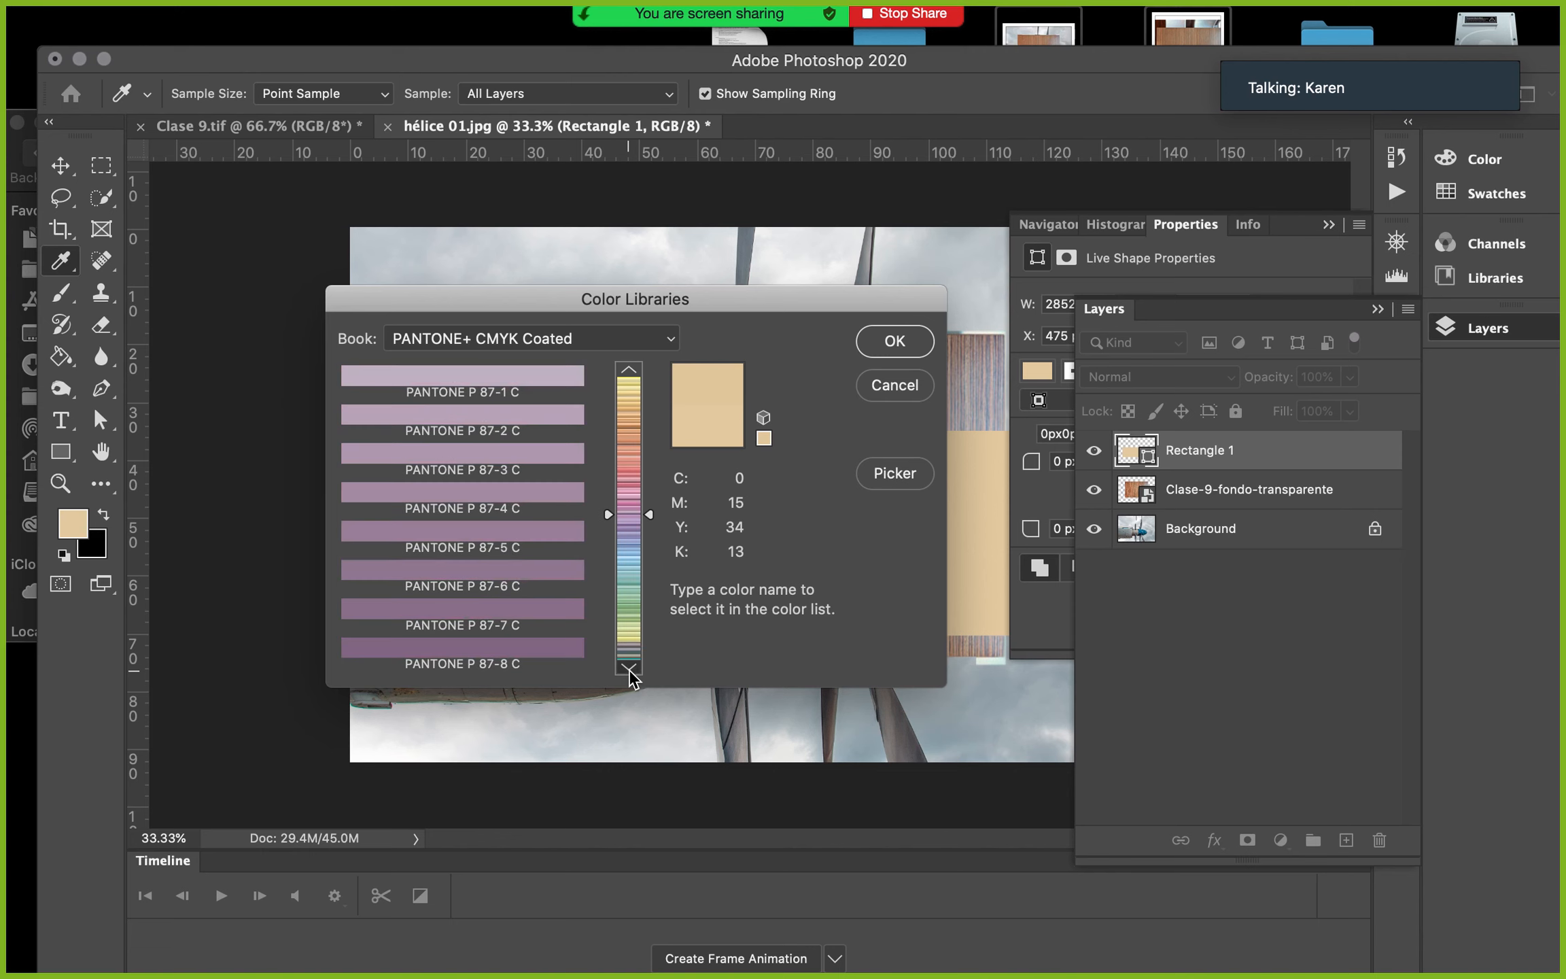
click(629, 670)
click(490, 534)
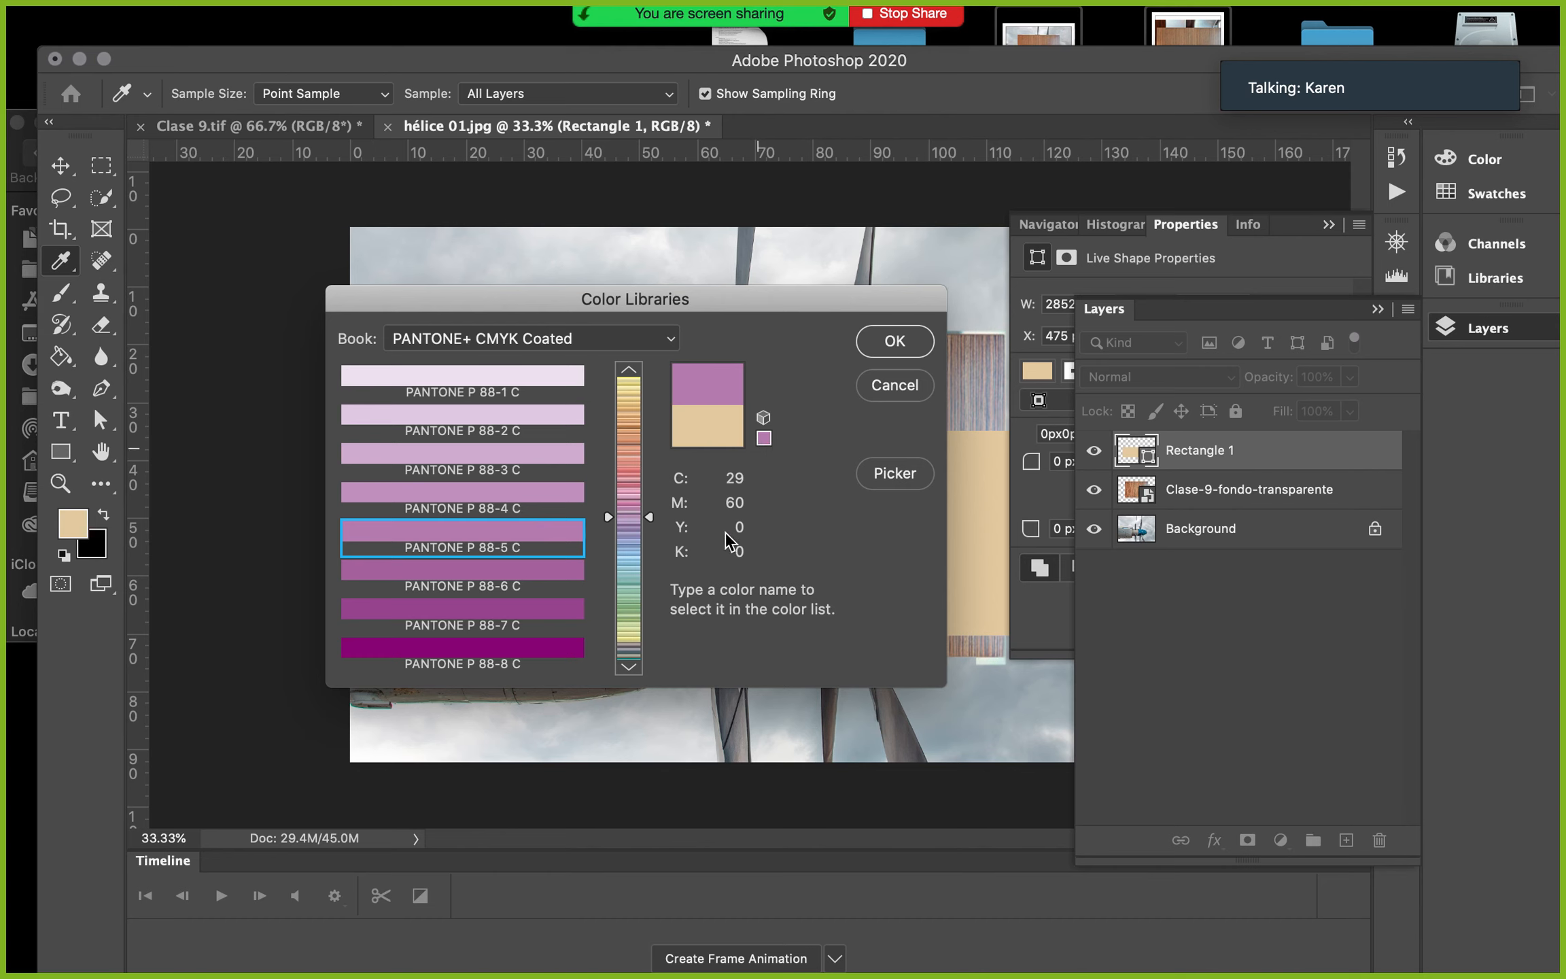
click(456, 491)
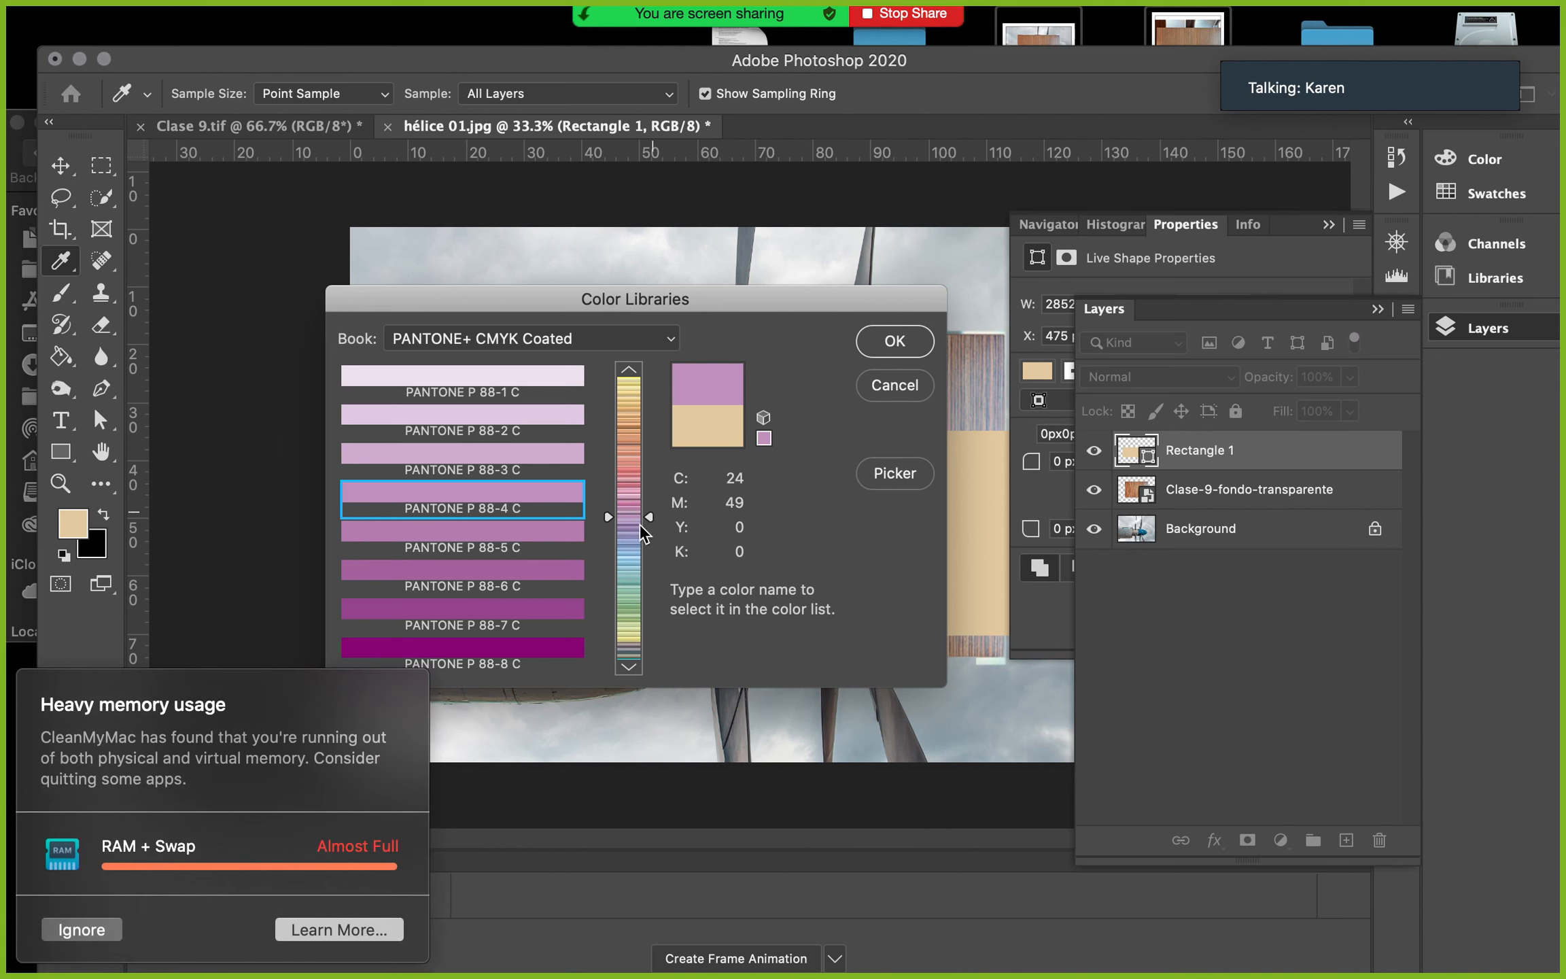
click(76, 929)
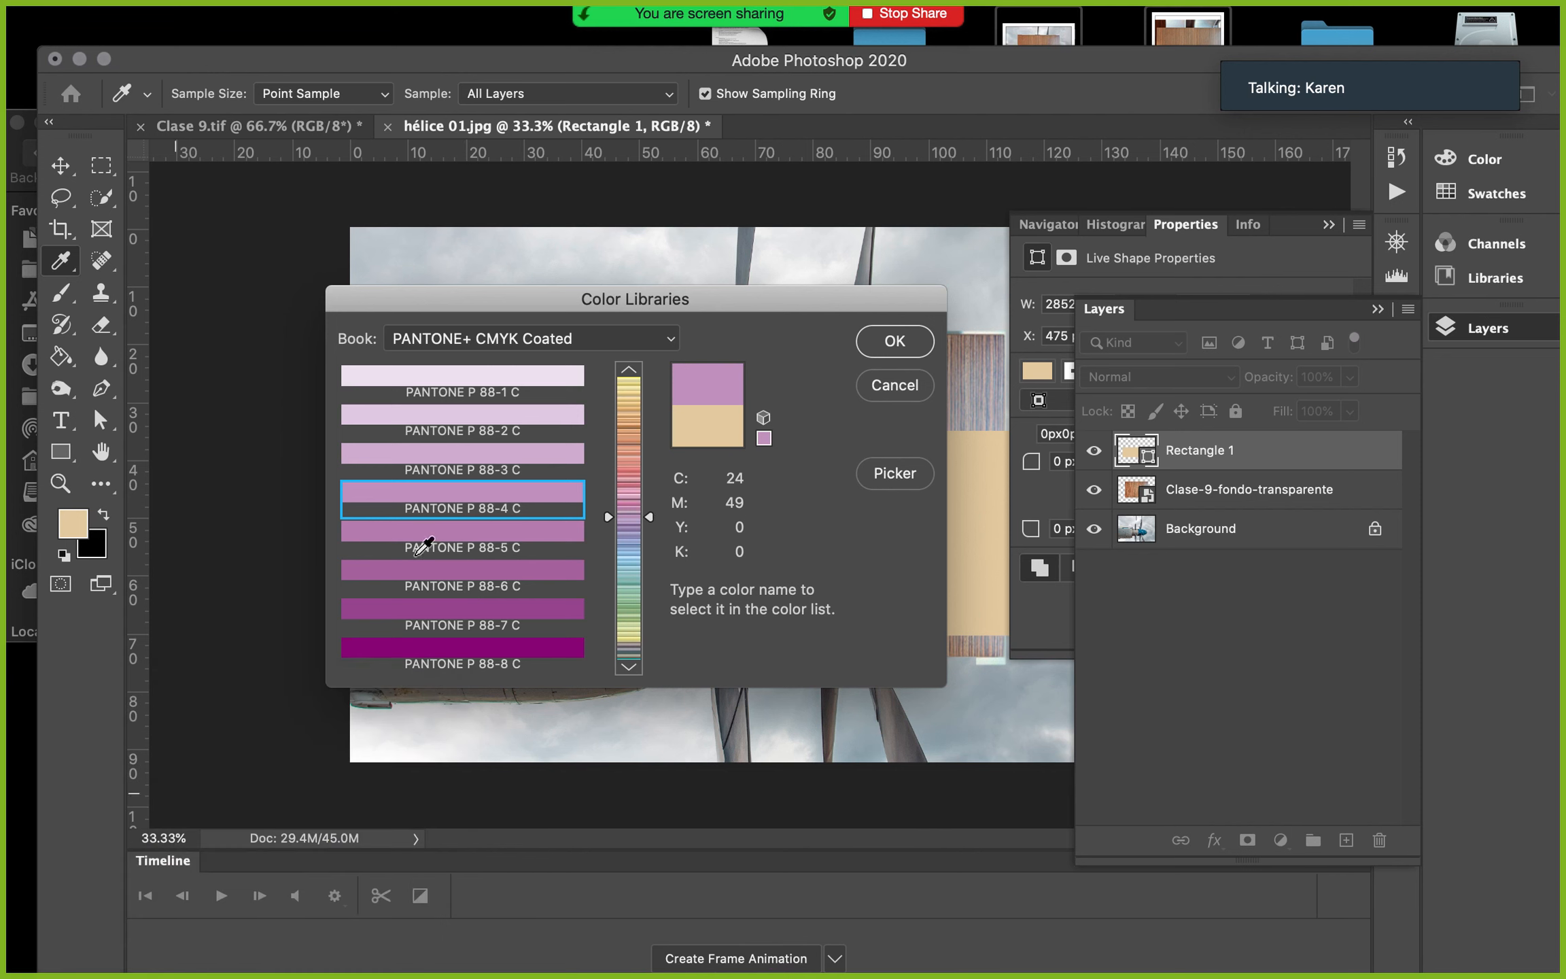
Browse back to the P 68 reds and apply PANTONE P 68-8 C as the foreground color
click(652, 514)
mouse_move(651, 506)
mouse_down()
mouse_move(649, 485)
mouse_move(650, 524)
mouse_up()
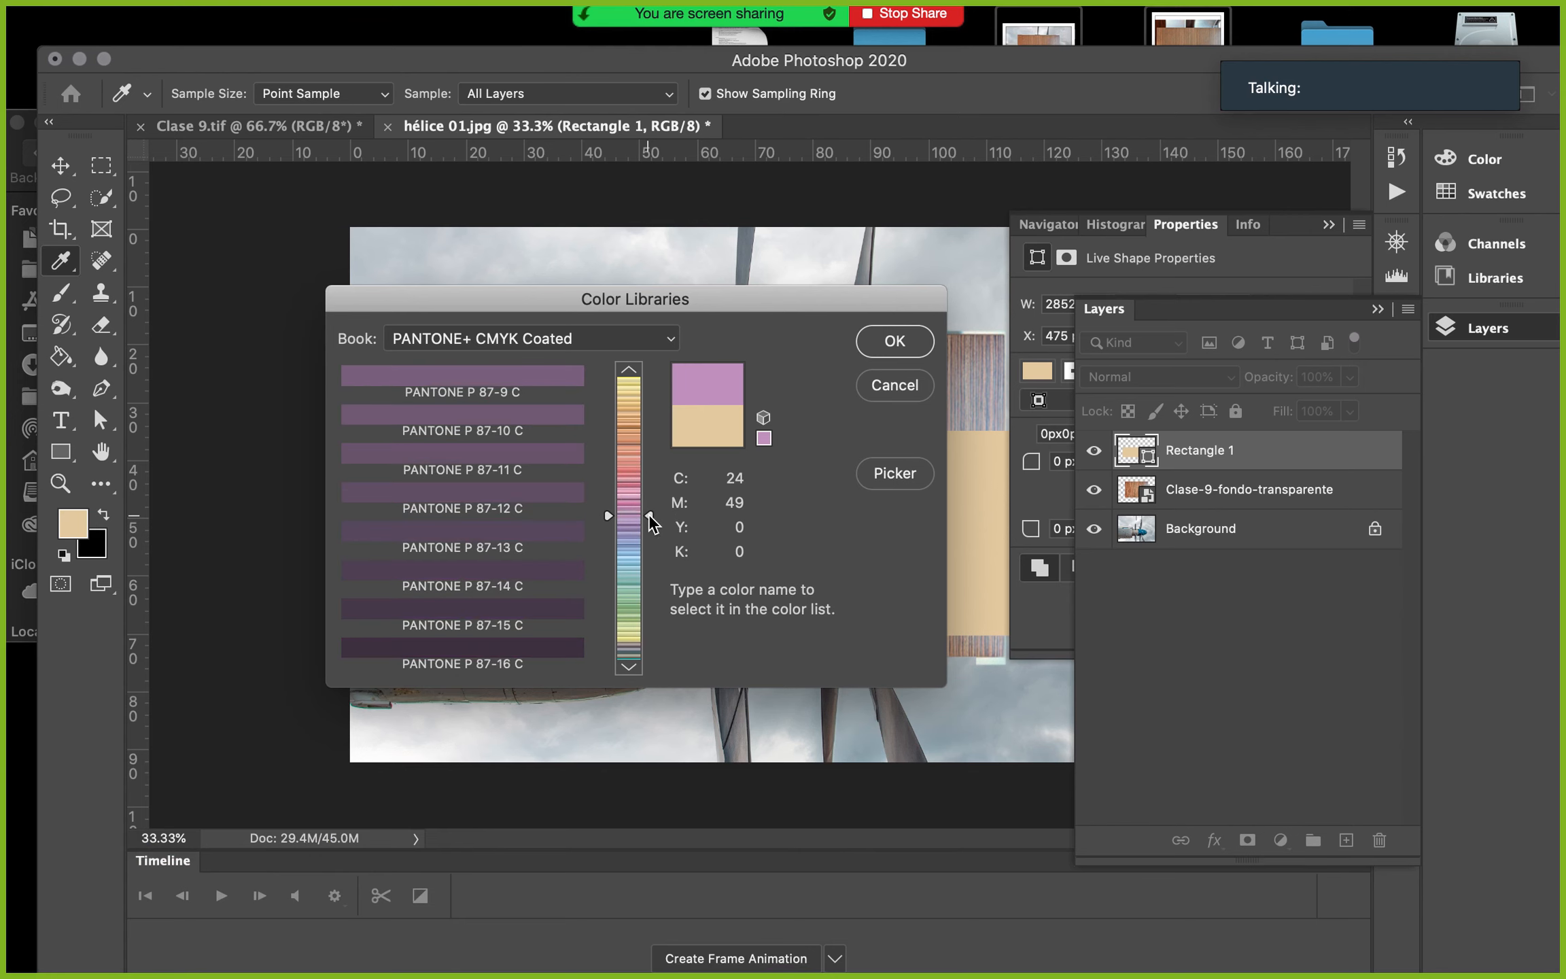
click(630, 371)
click(630, 371)
click(630, 370)
click(630, 370)
click(630, 371)
click(631, 370)
click(630, 371)
click(630, 371)
click(630, 371)
click(630, 370)
click(631, 370)
click(631, 370)
click(630, 371)
click(630, 371)
click(631, 371)
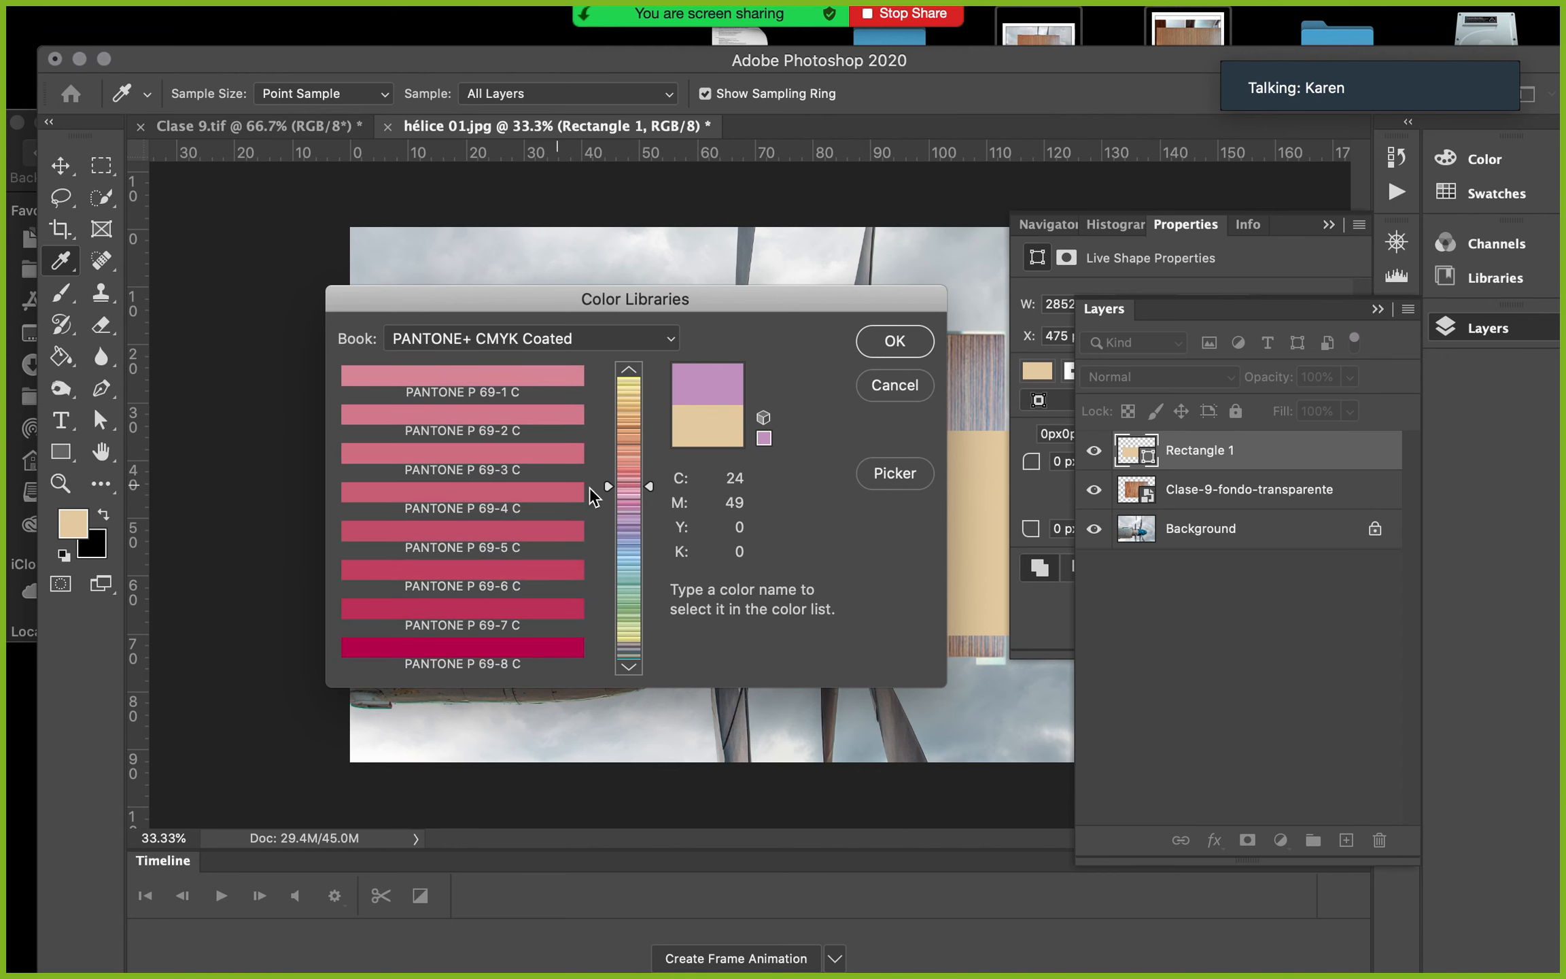
click(627, 370)
click(627, 370)
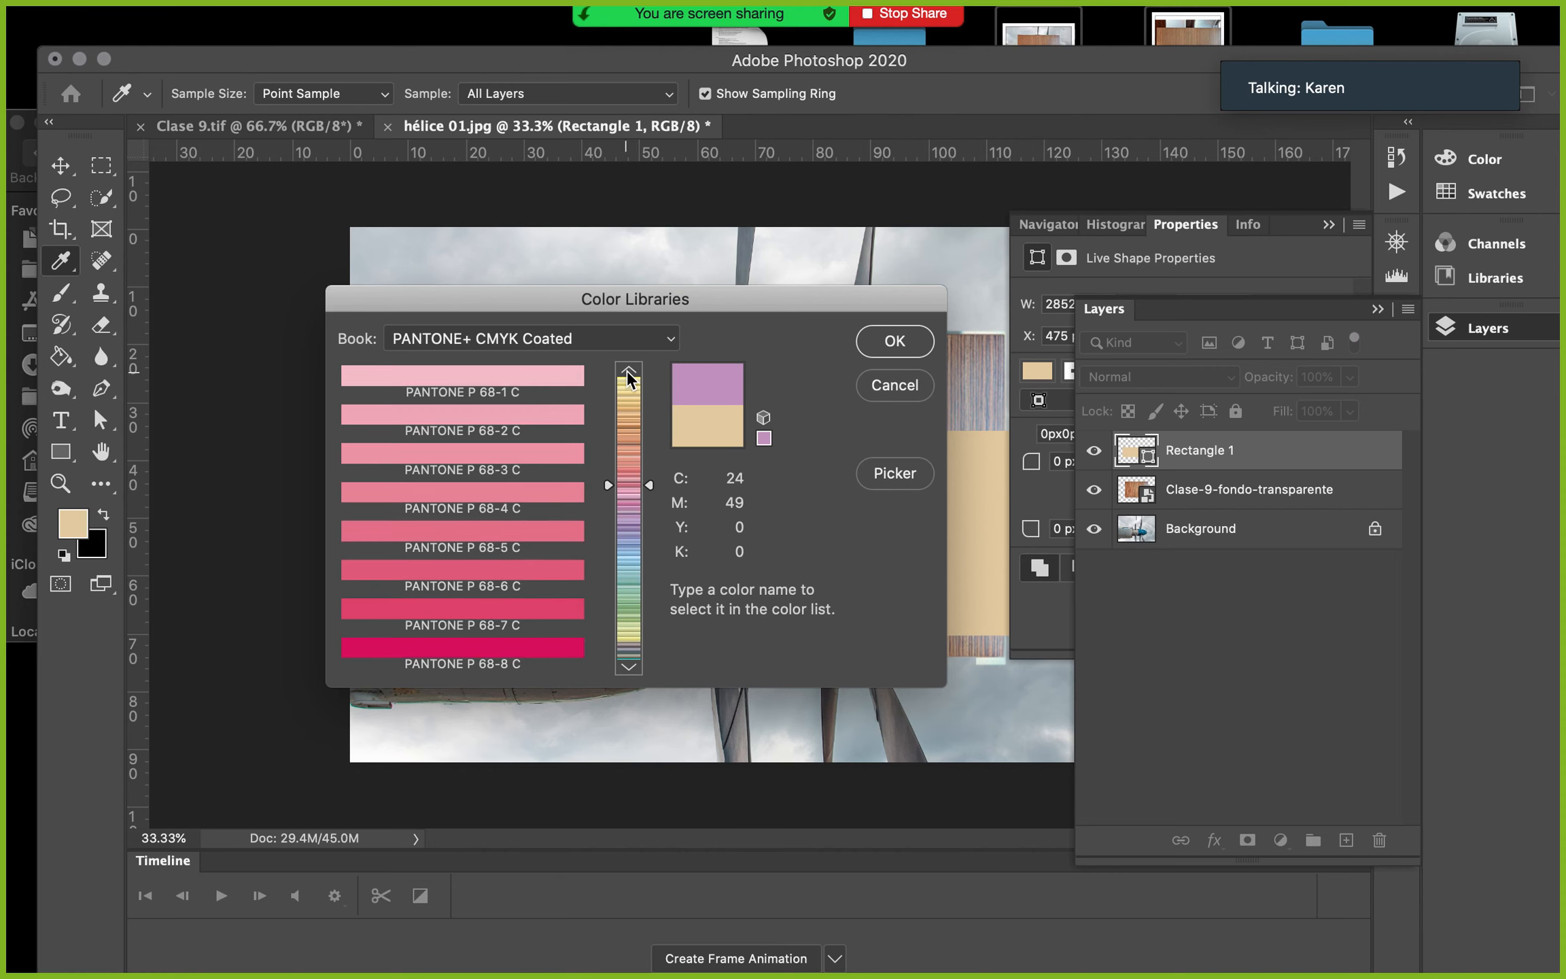
click(627, 369)
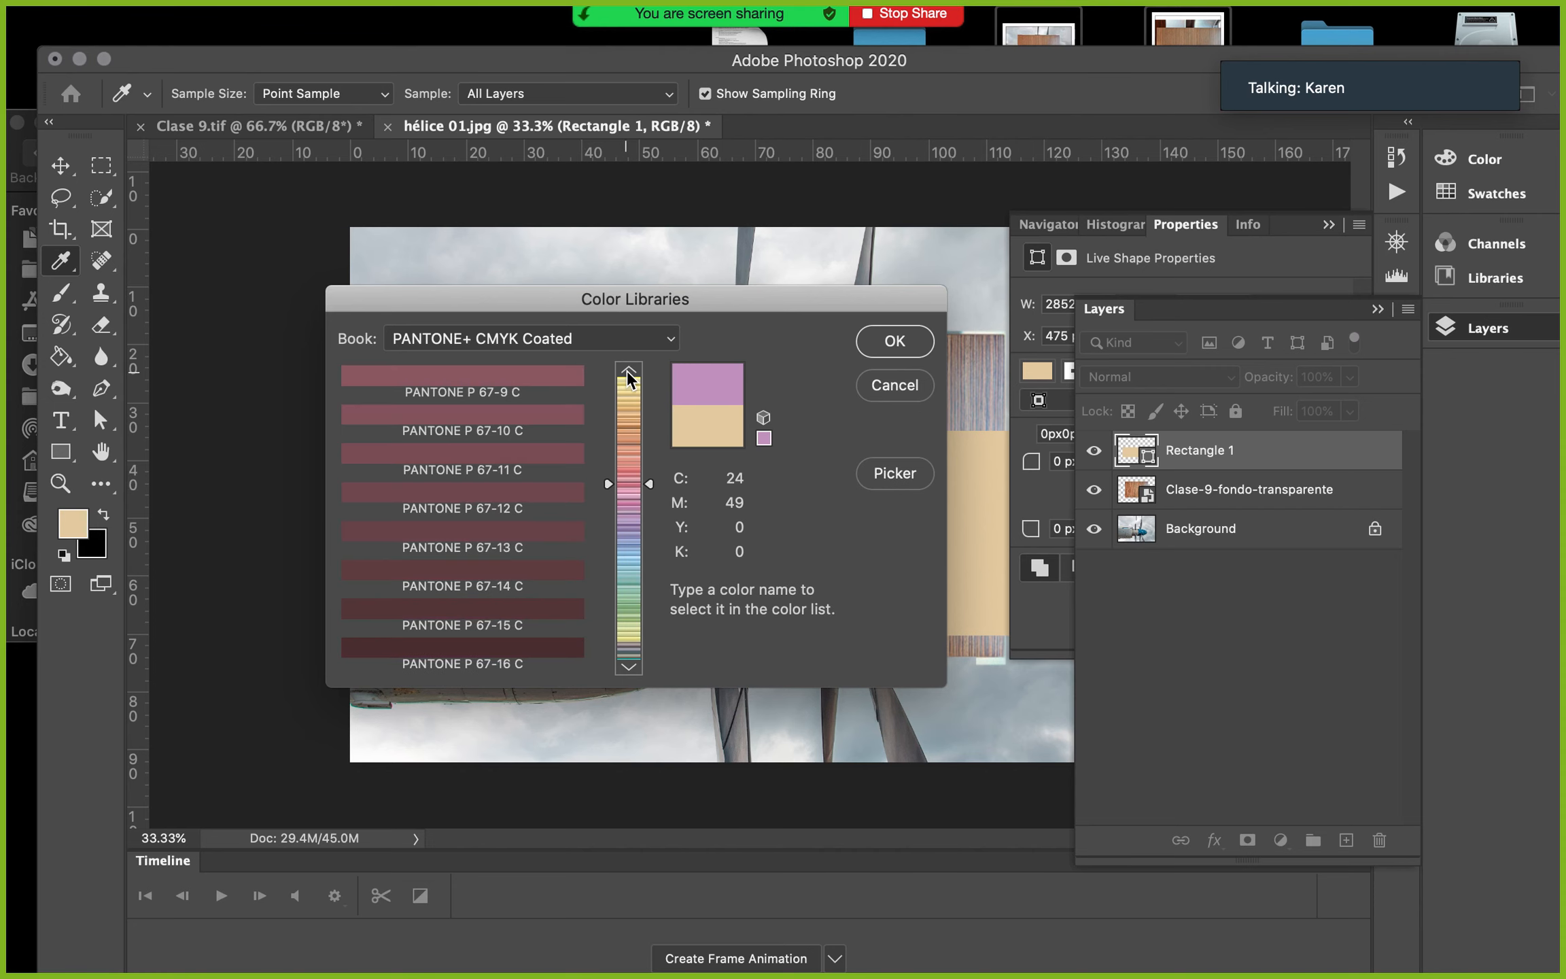
click(629, 668)
click(487, 658)
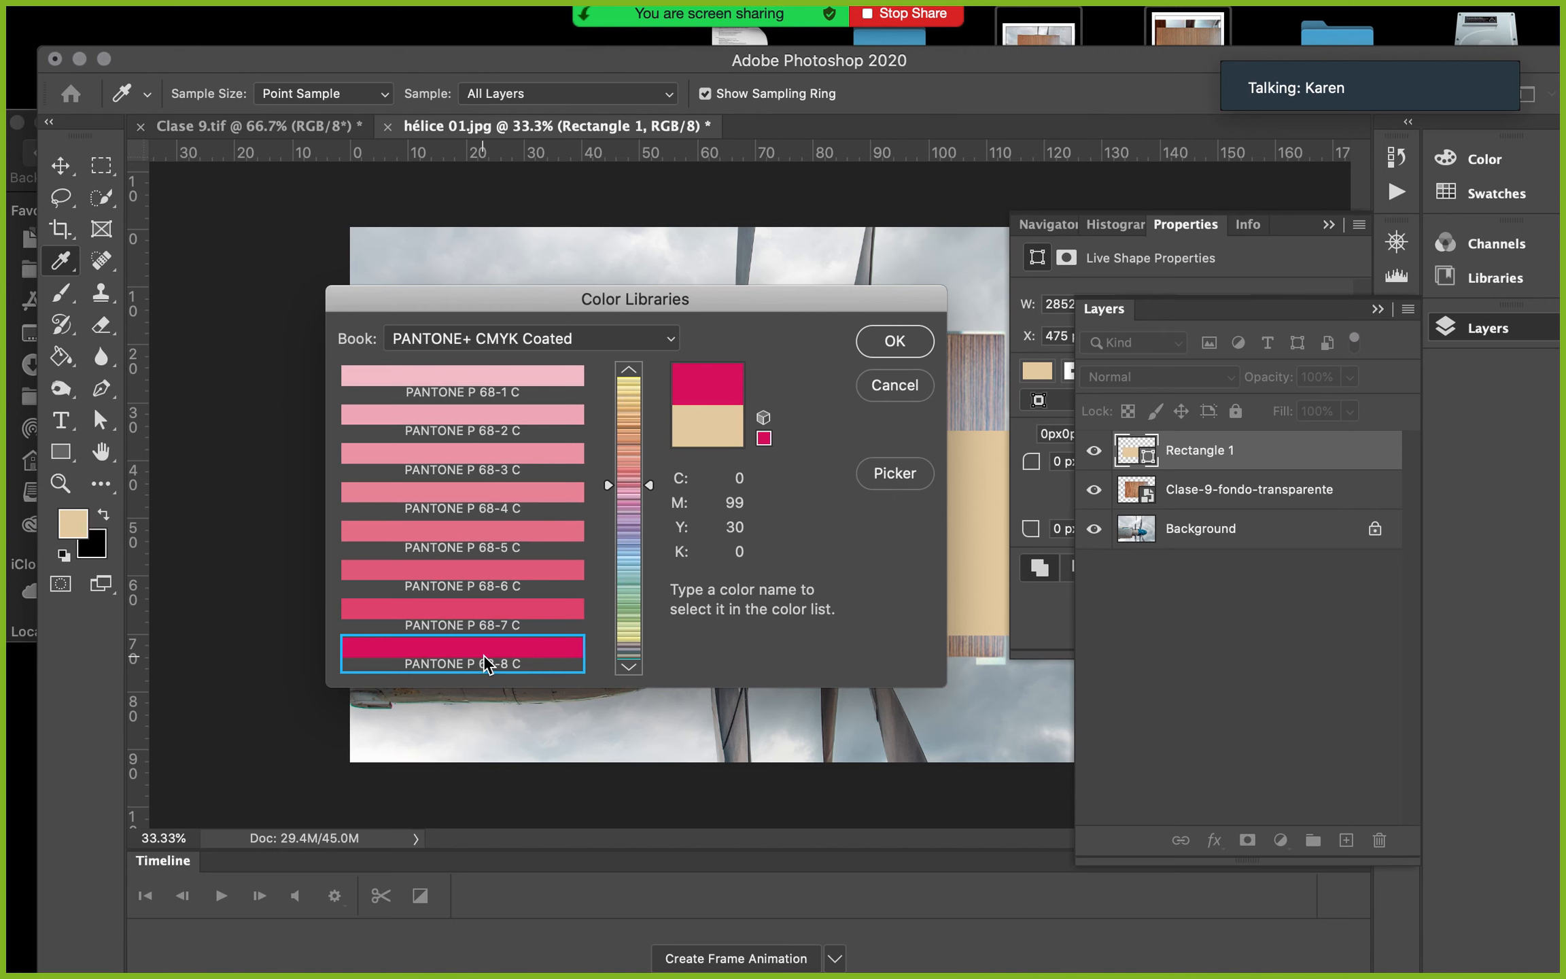
click(903, 340)
key(v)
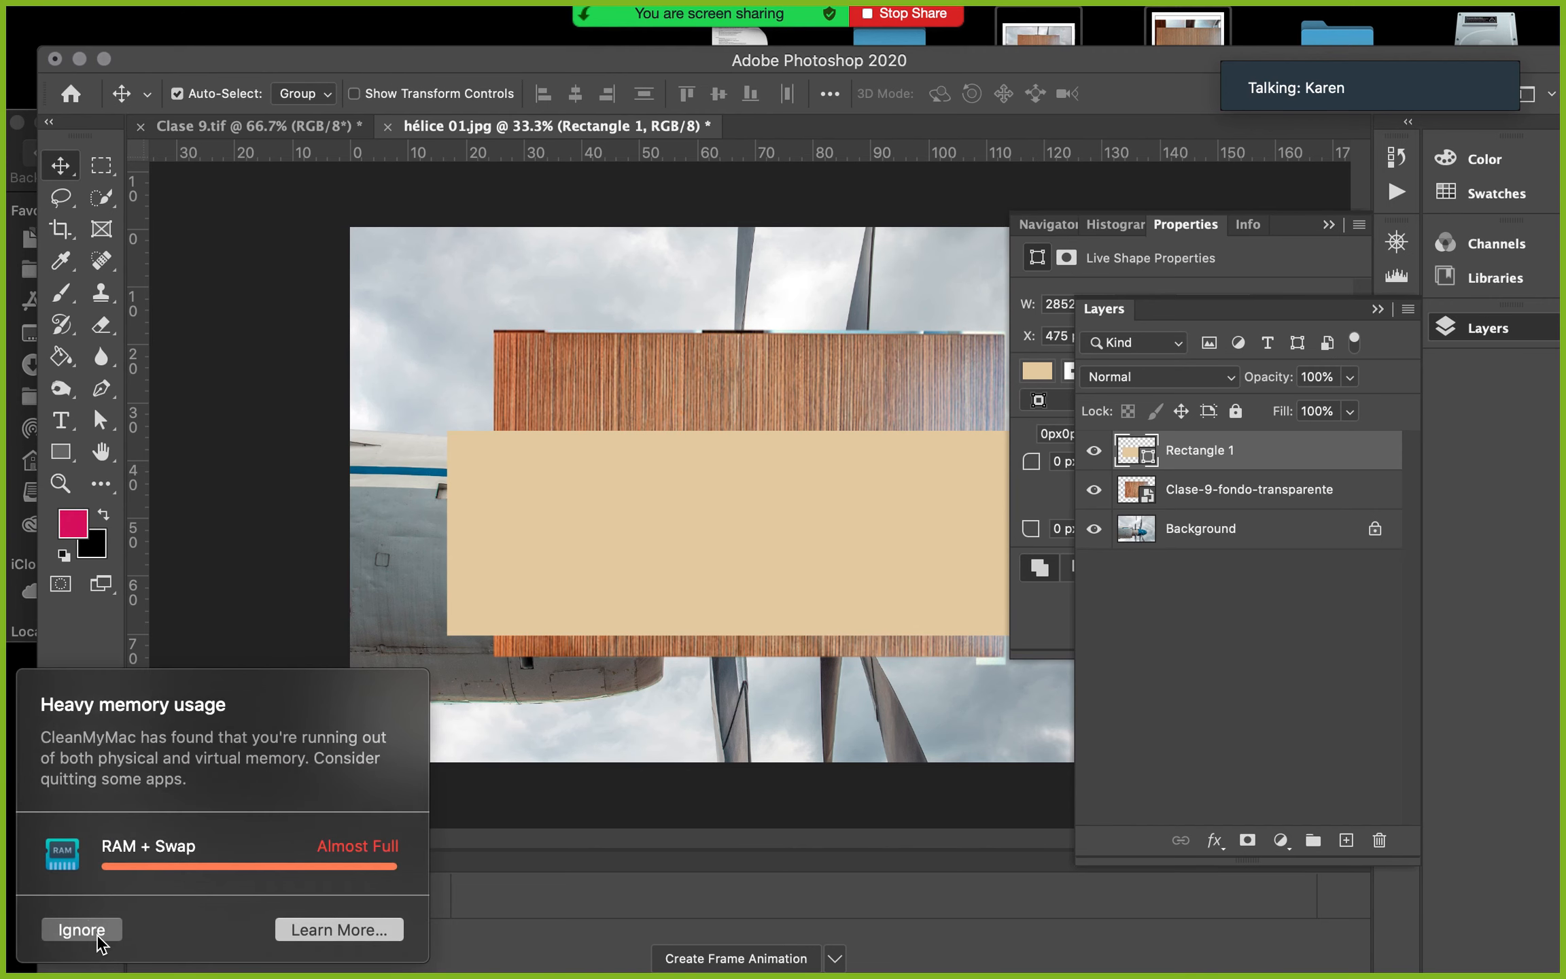
Dismiss the memory alert, check the foreground color's PANTONE match in the Color Libraries, and accept it
click(95, 936)
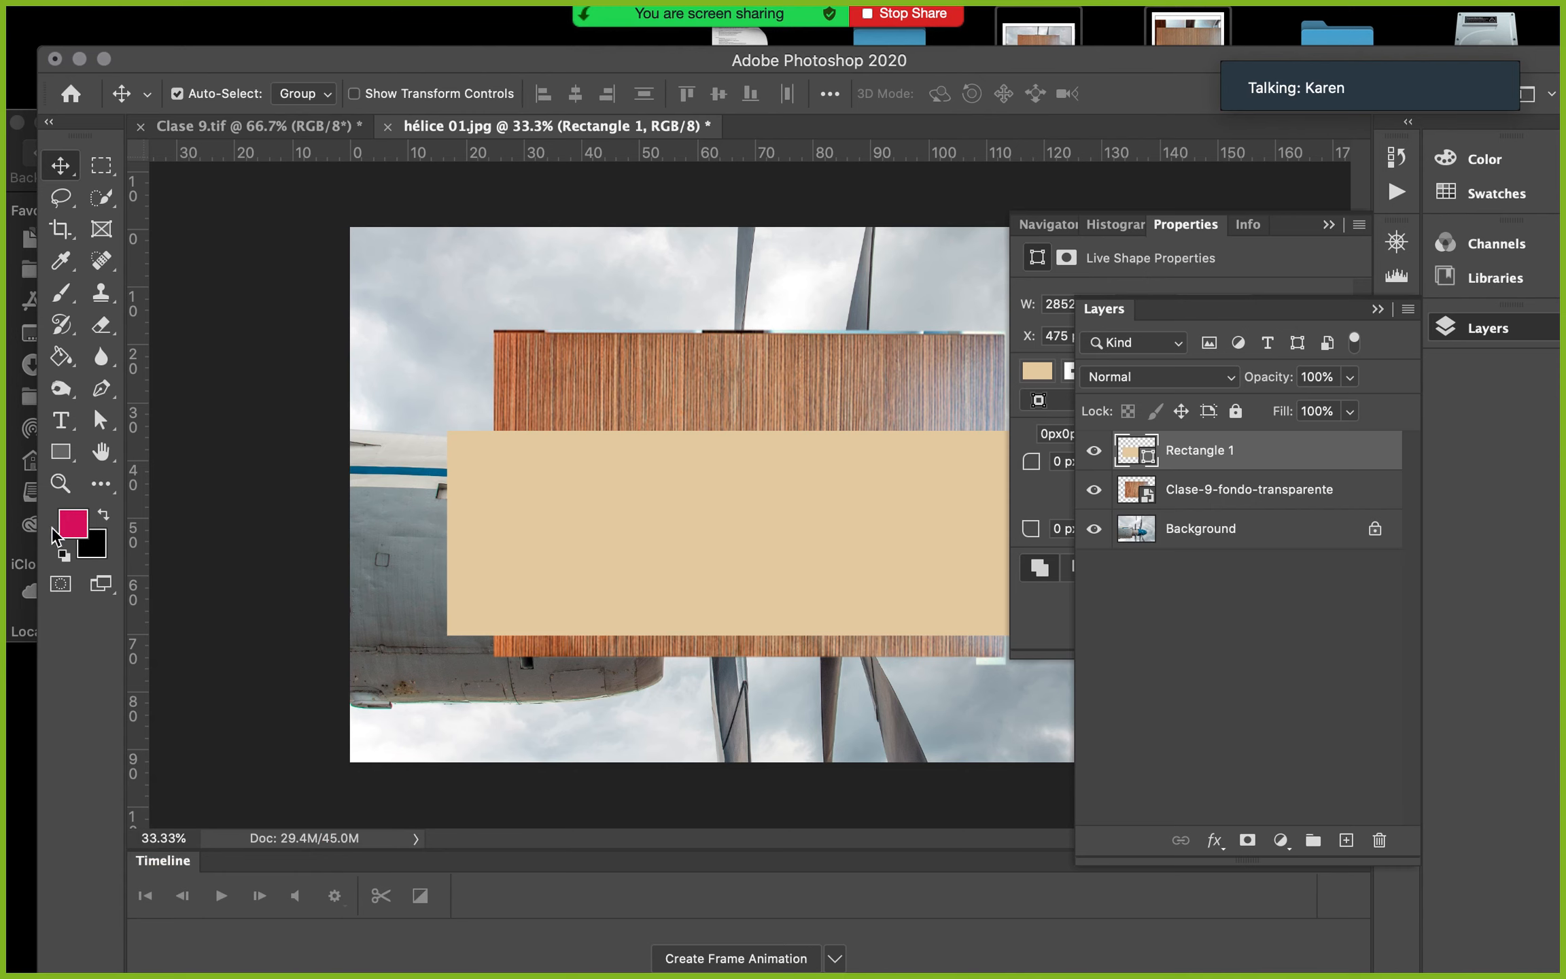
click(80, 530)
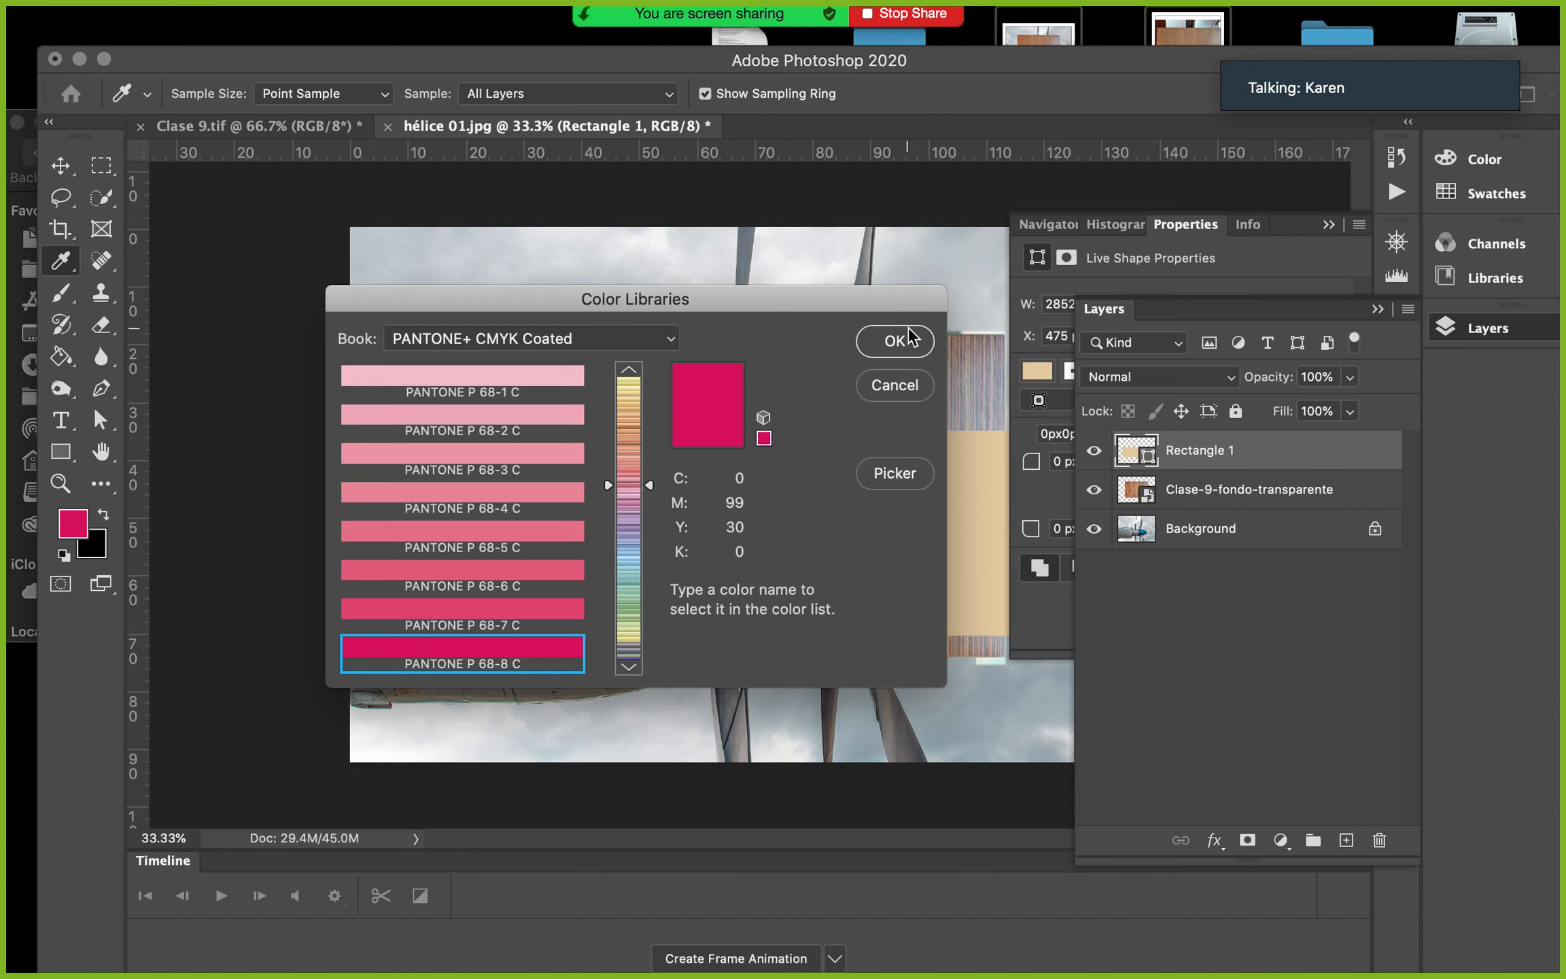
click(897, 340)
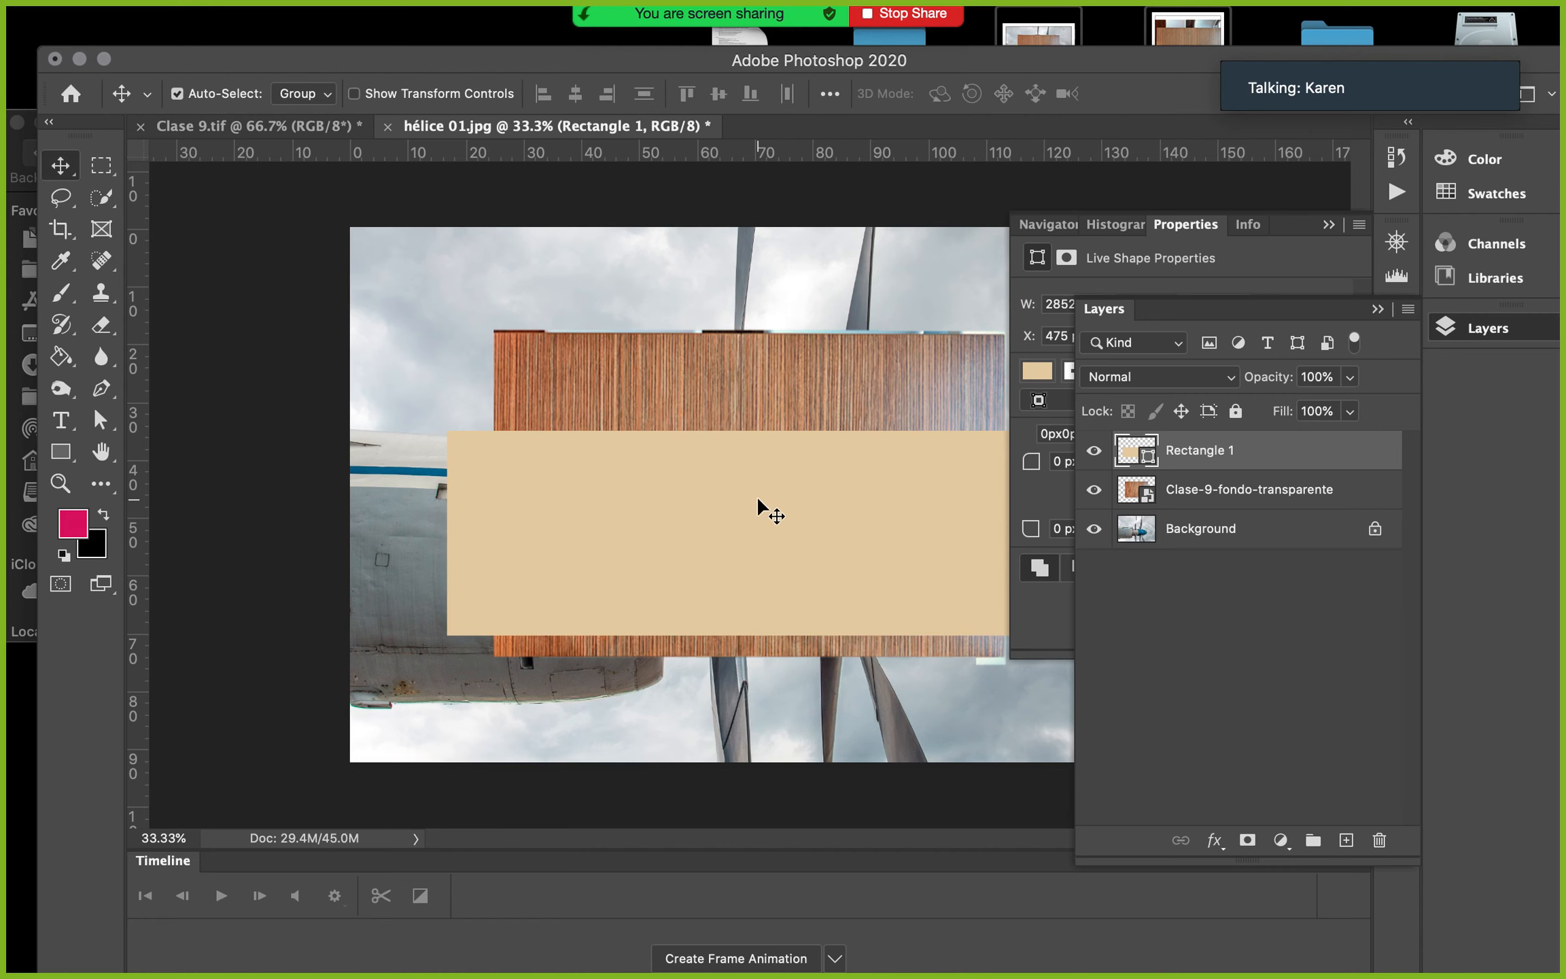
Start the Eraser on the beige Rectangle 1 shape and rasterize its layer
key(e)
click(762, 506)
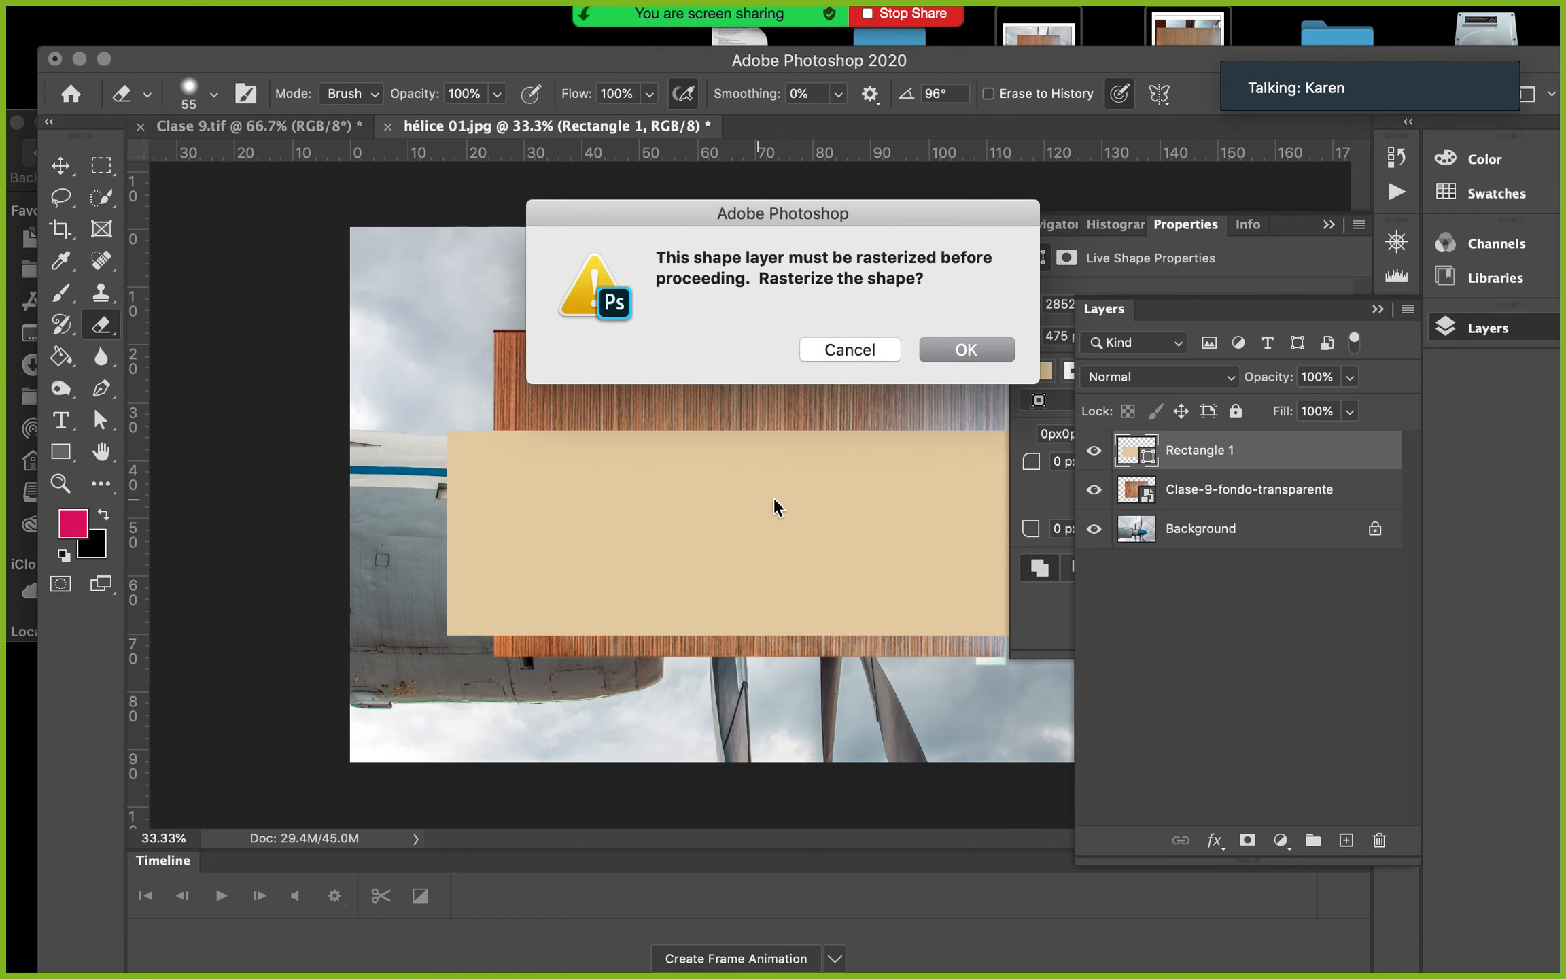
click(974, 351)
Load the Rectangle 1 layer's outline as a selection, fill it with the magenta foreground color, and deselect
super+click(1142, 467)
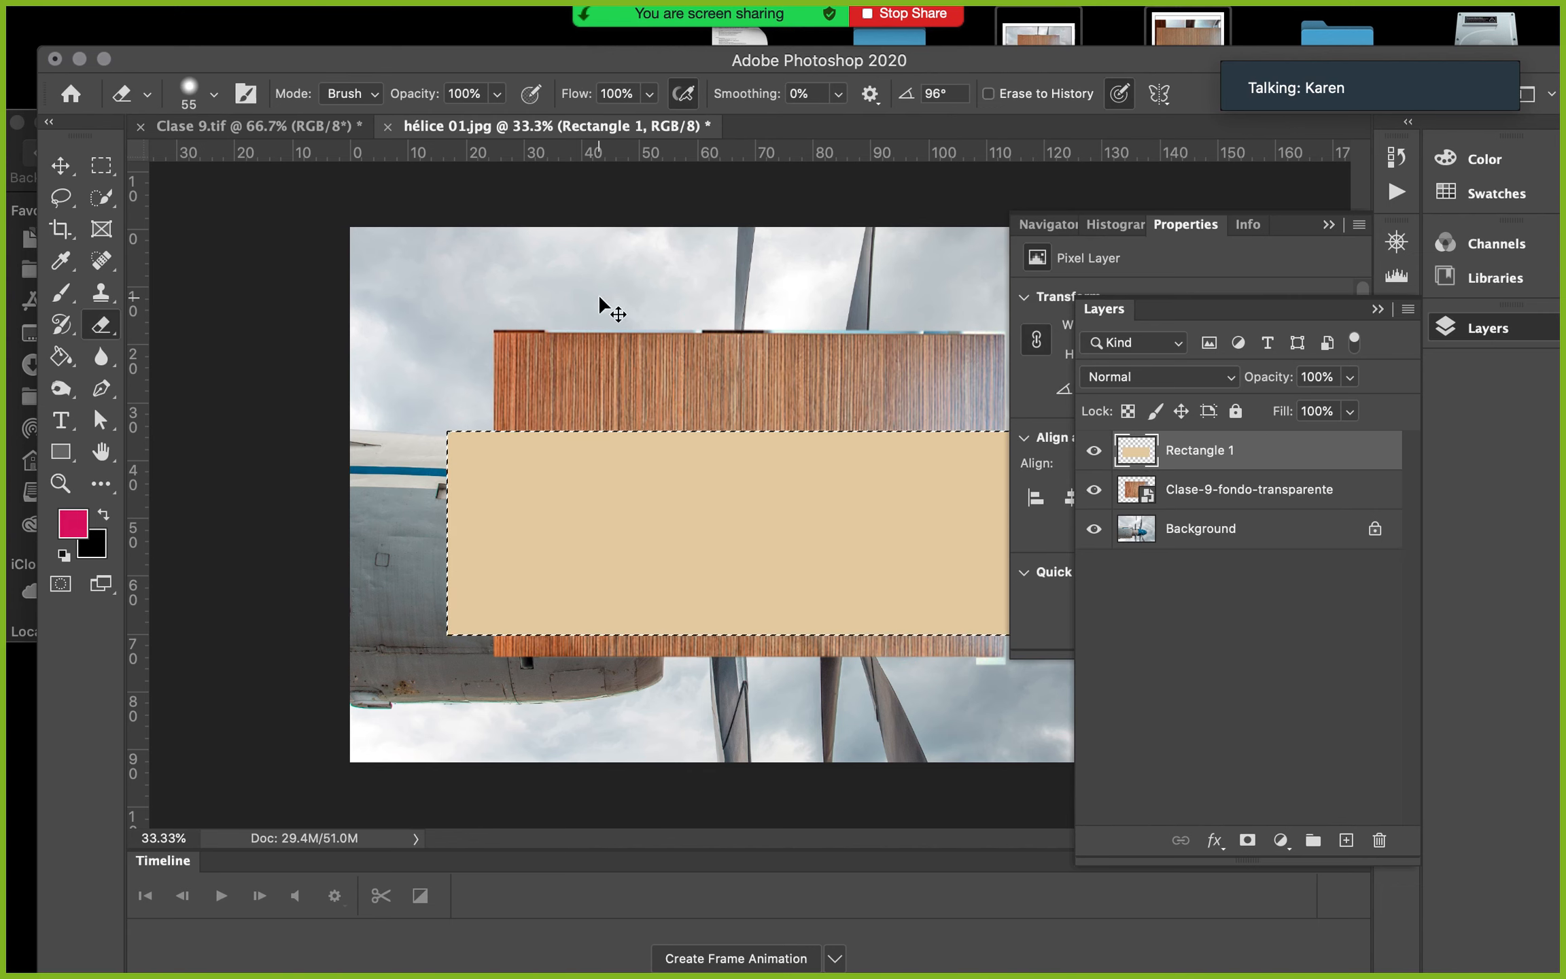
key(super+BackSpace)
key(alt+BackSpace)
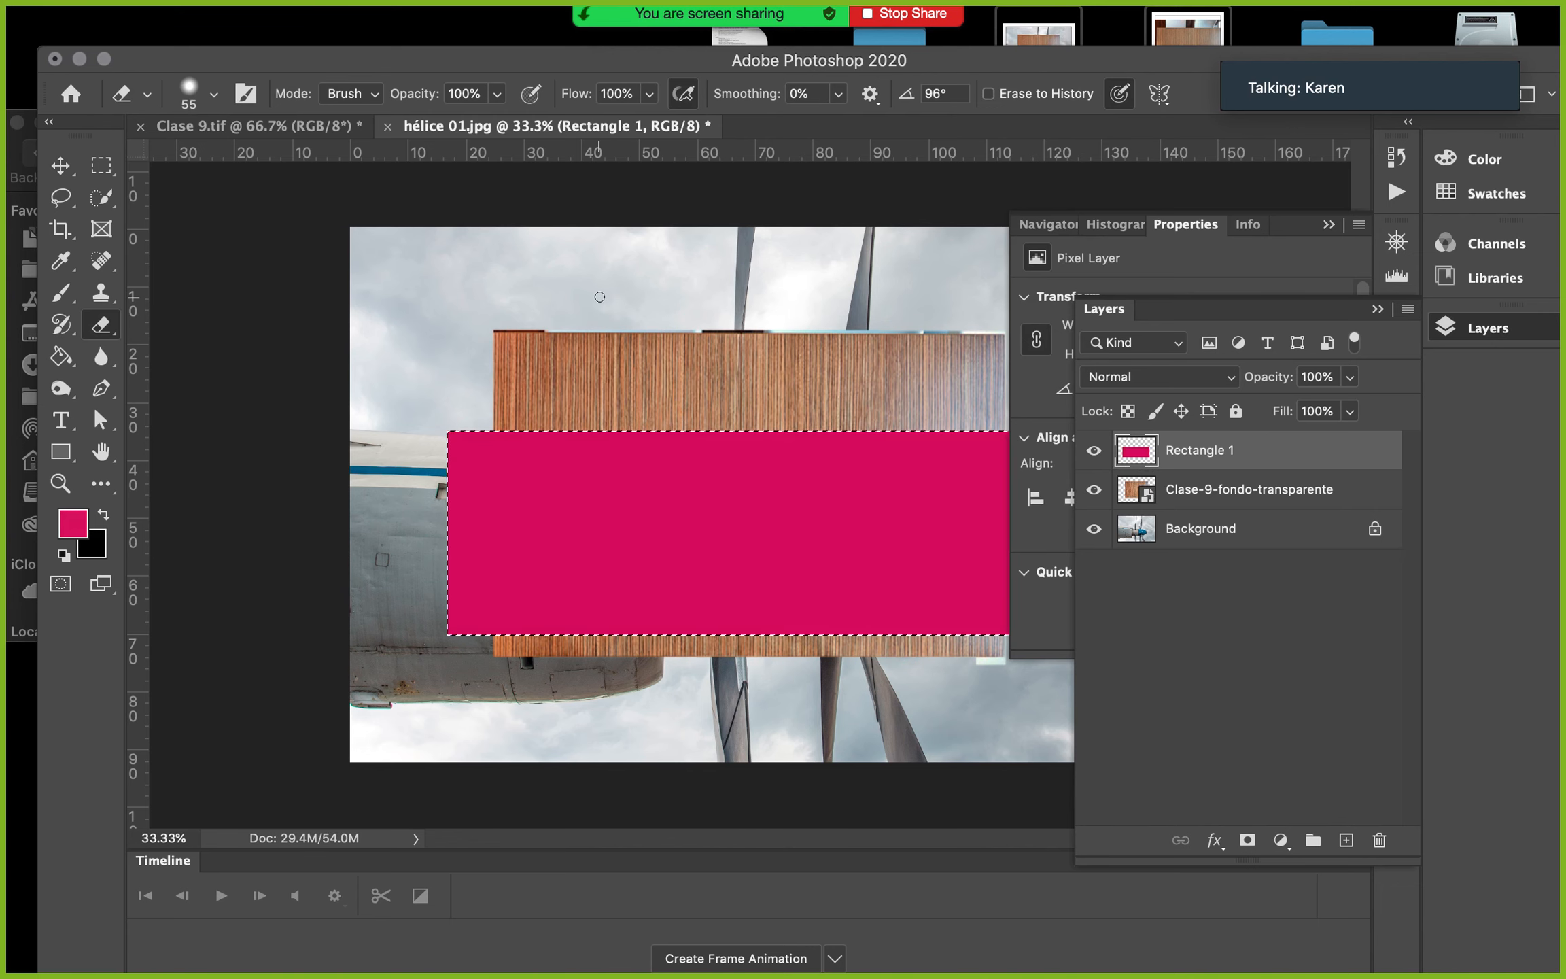
key(super+d)
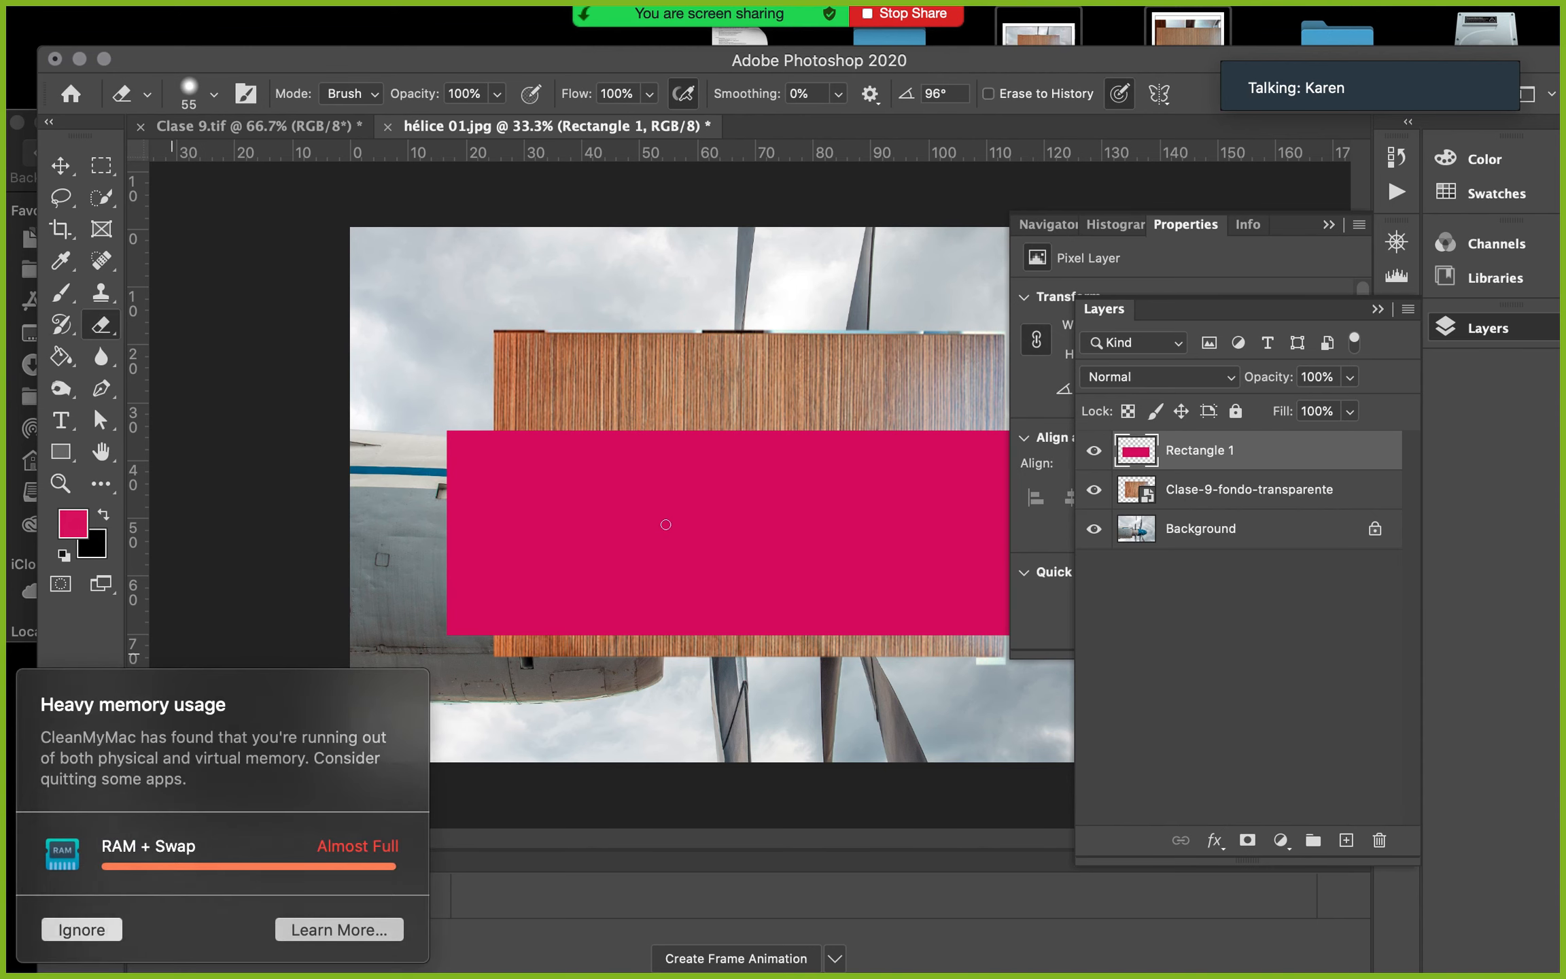
super+click(1142, 457)
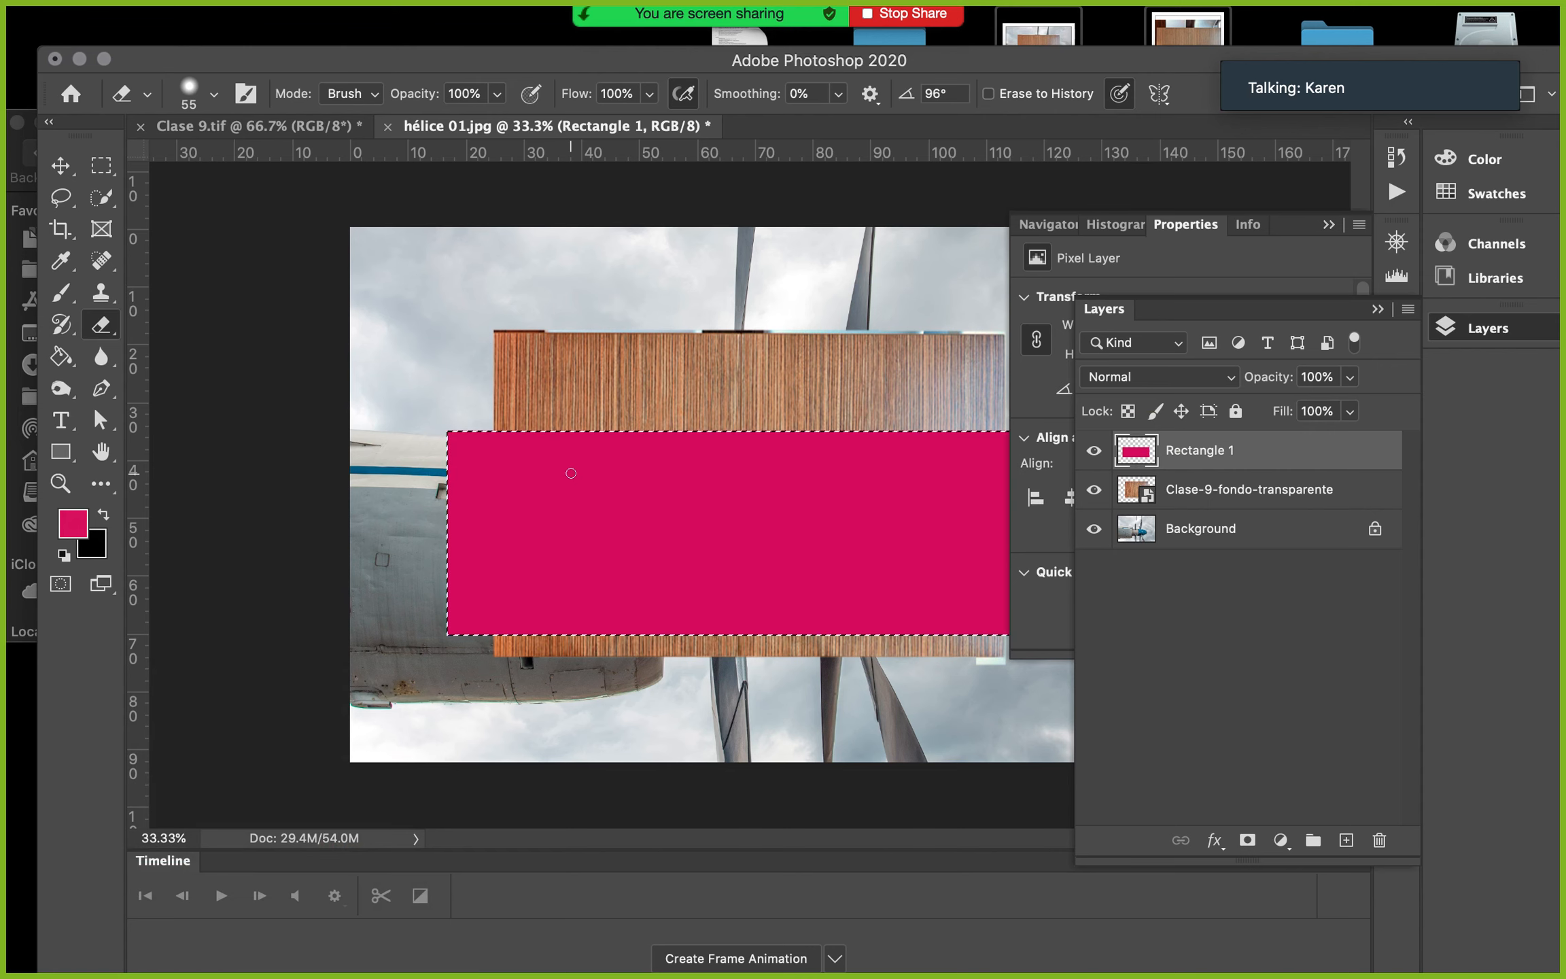
key(super+d)
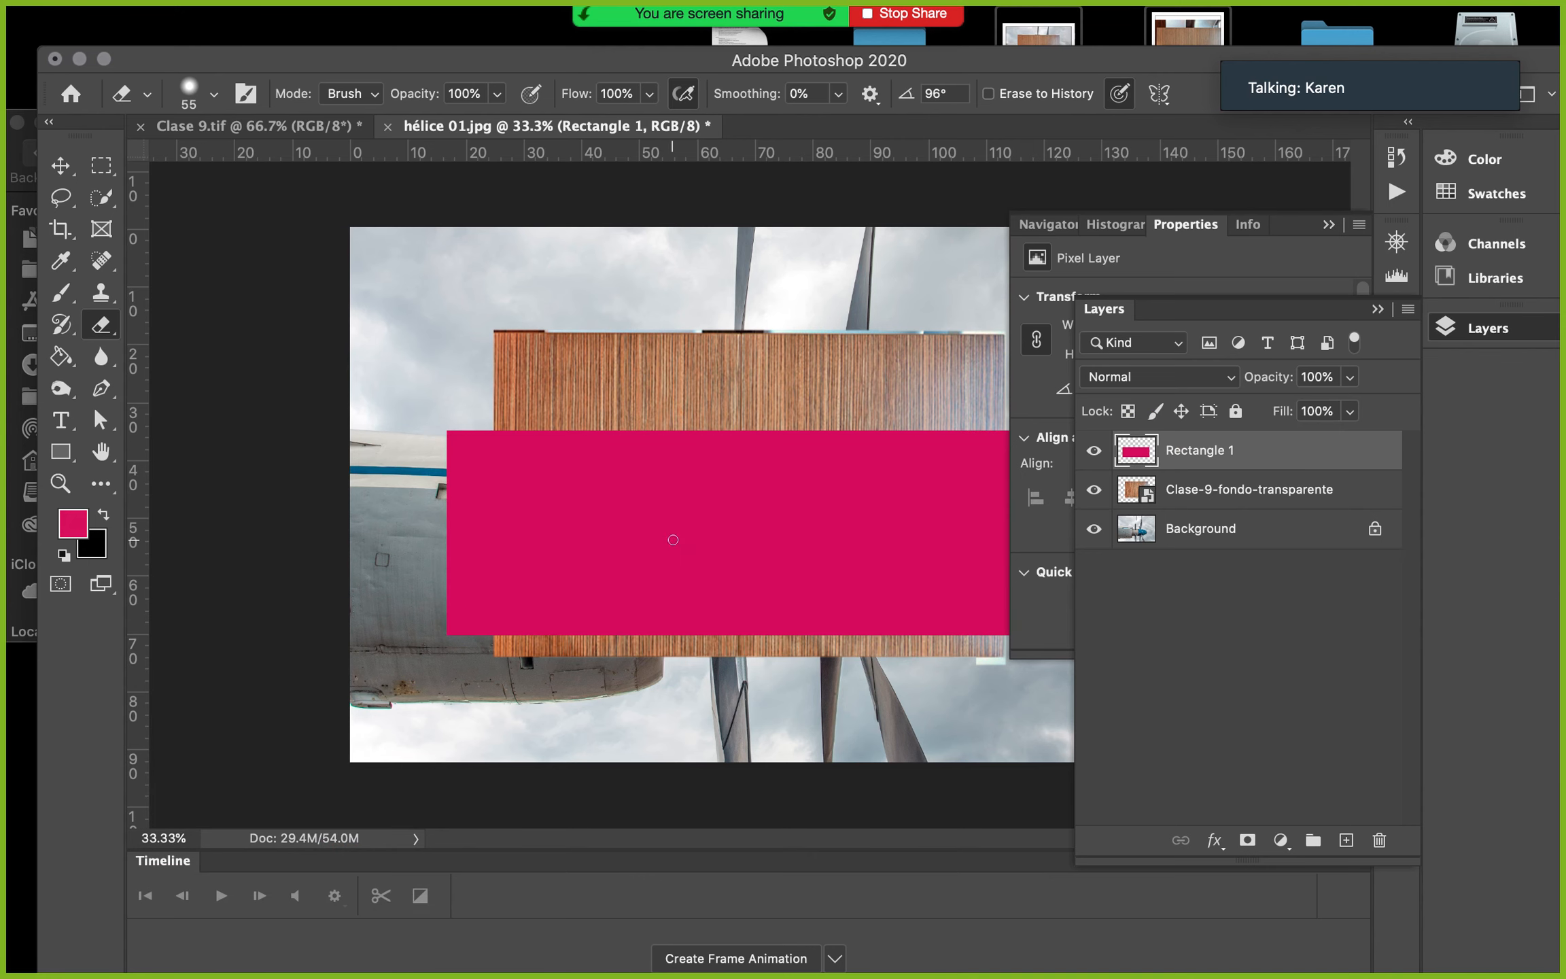
Move the magenta rectangle up to about X 15.9 cm, Y 21.7 cm, and collapse the layer and property displays covering the image
key(v)
mouse_move(671, 536)
mouse_down()
mouse_move(620, 418)
mouse_move(671, 474)
mouse_up()
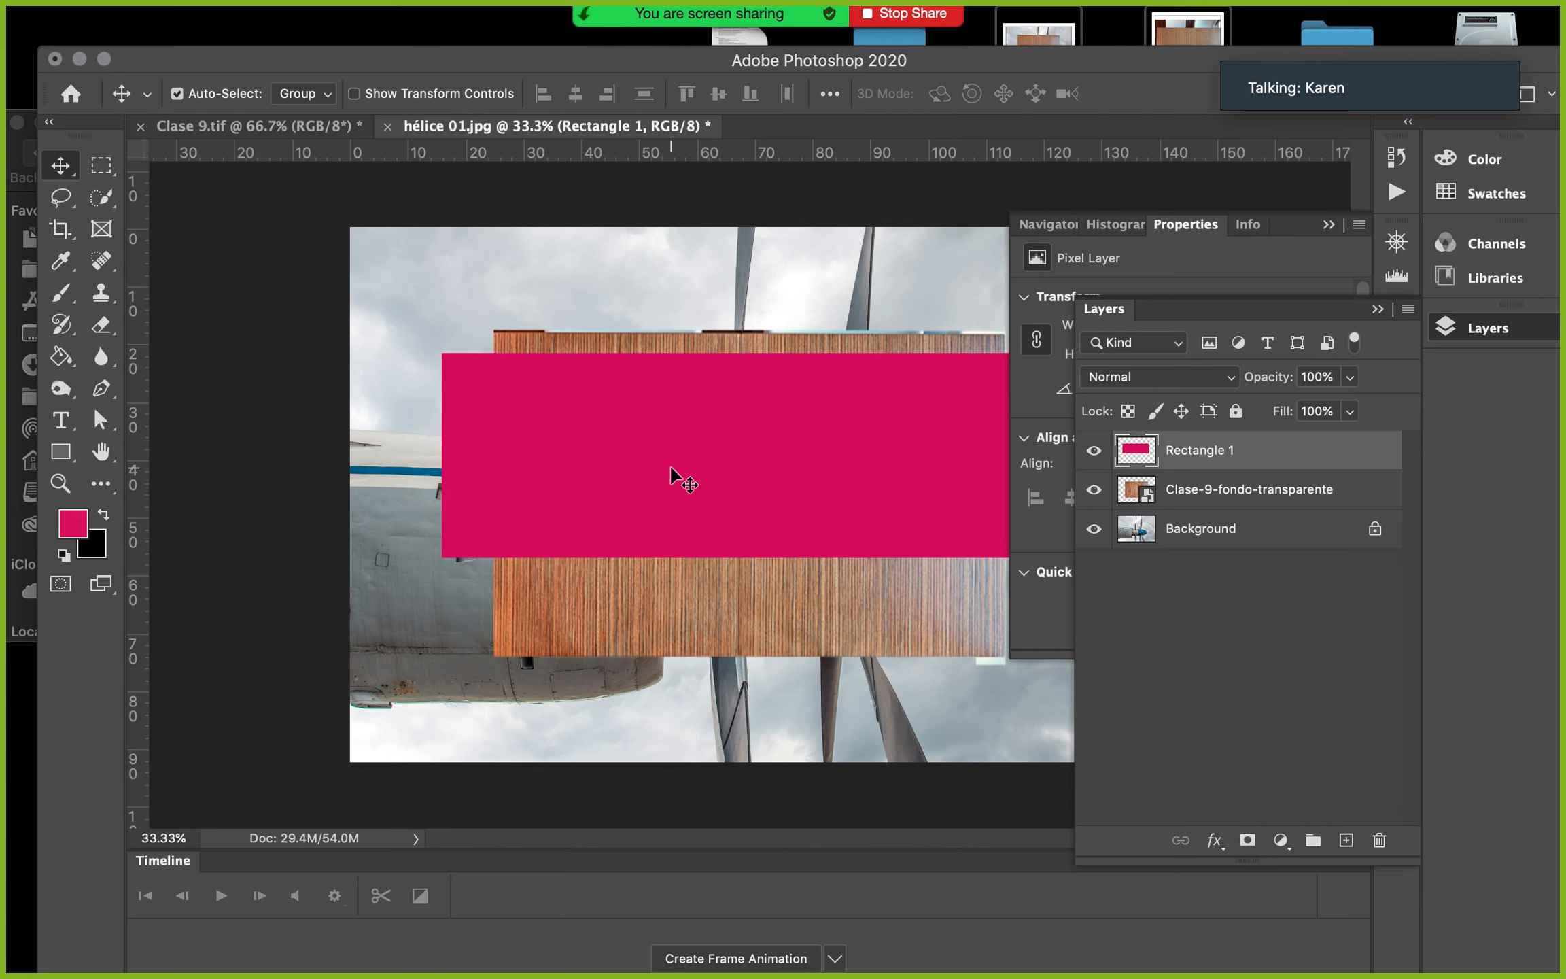
click(1465, 334)
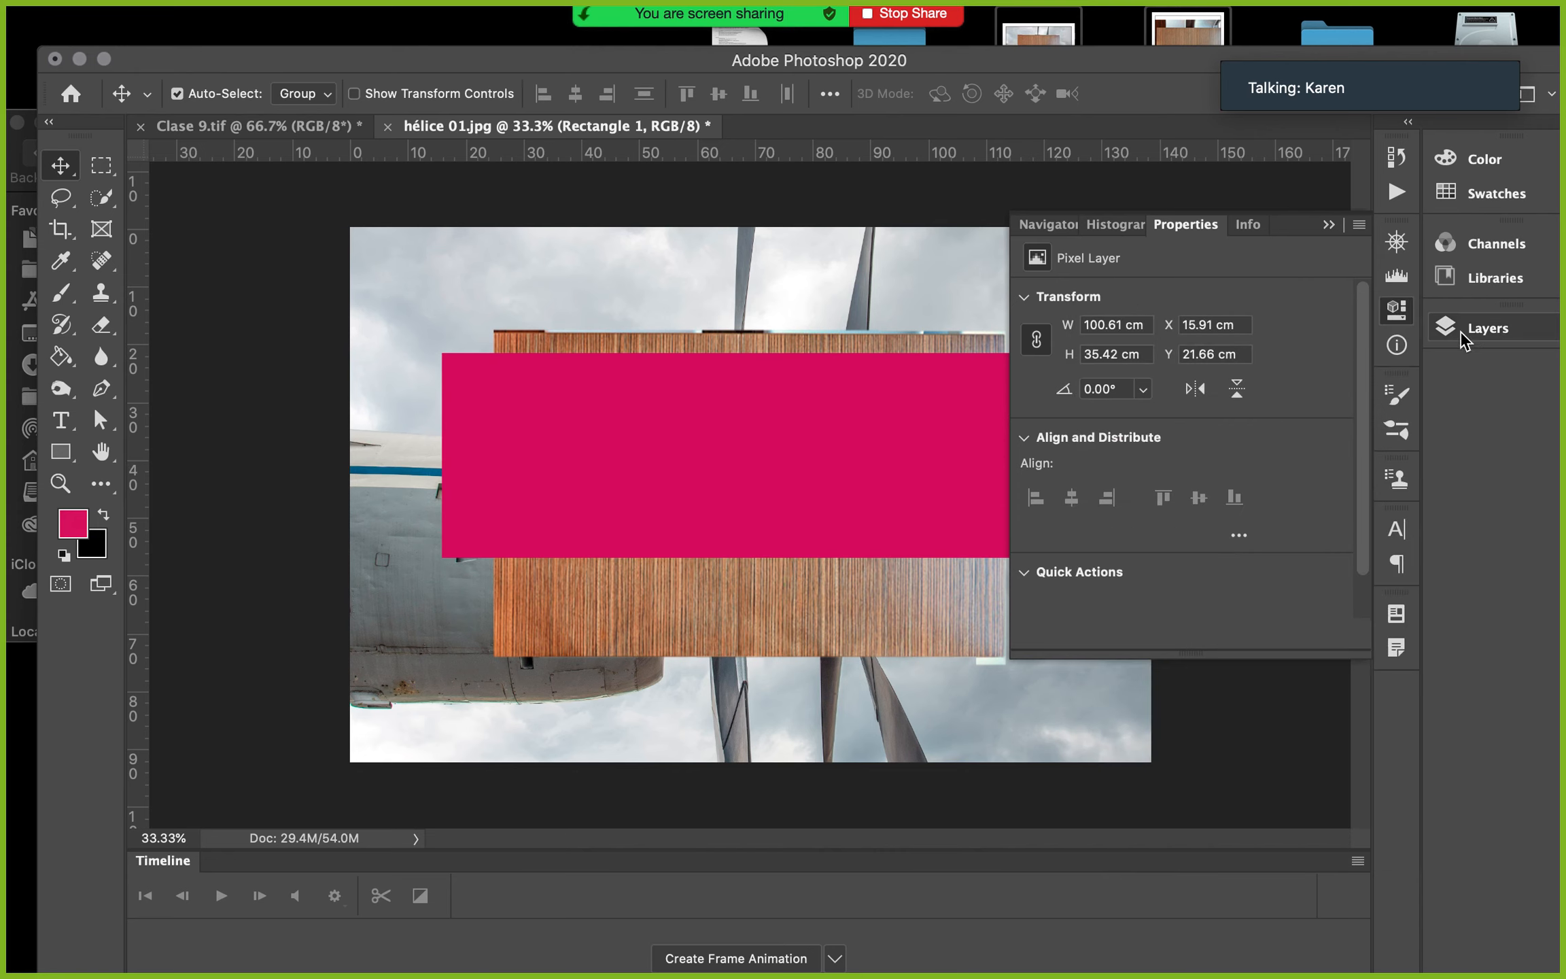
click(1396, 309)
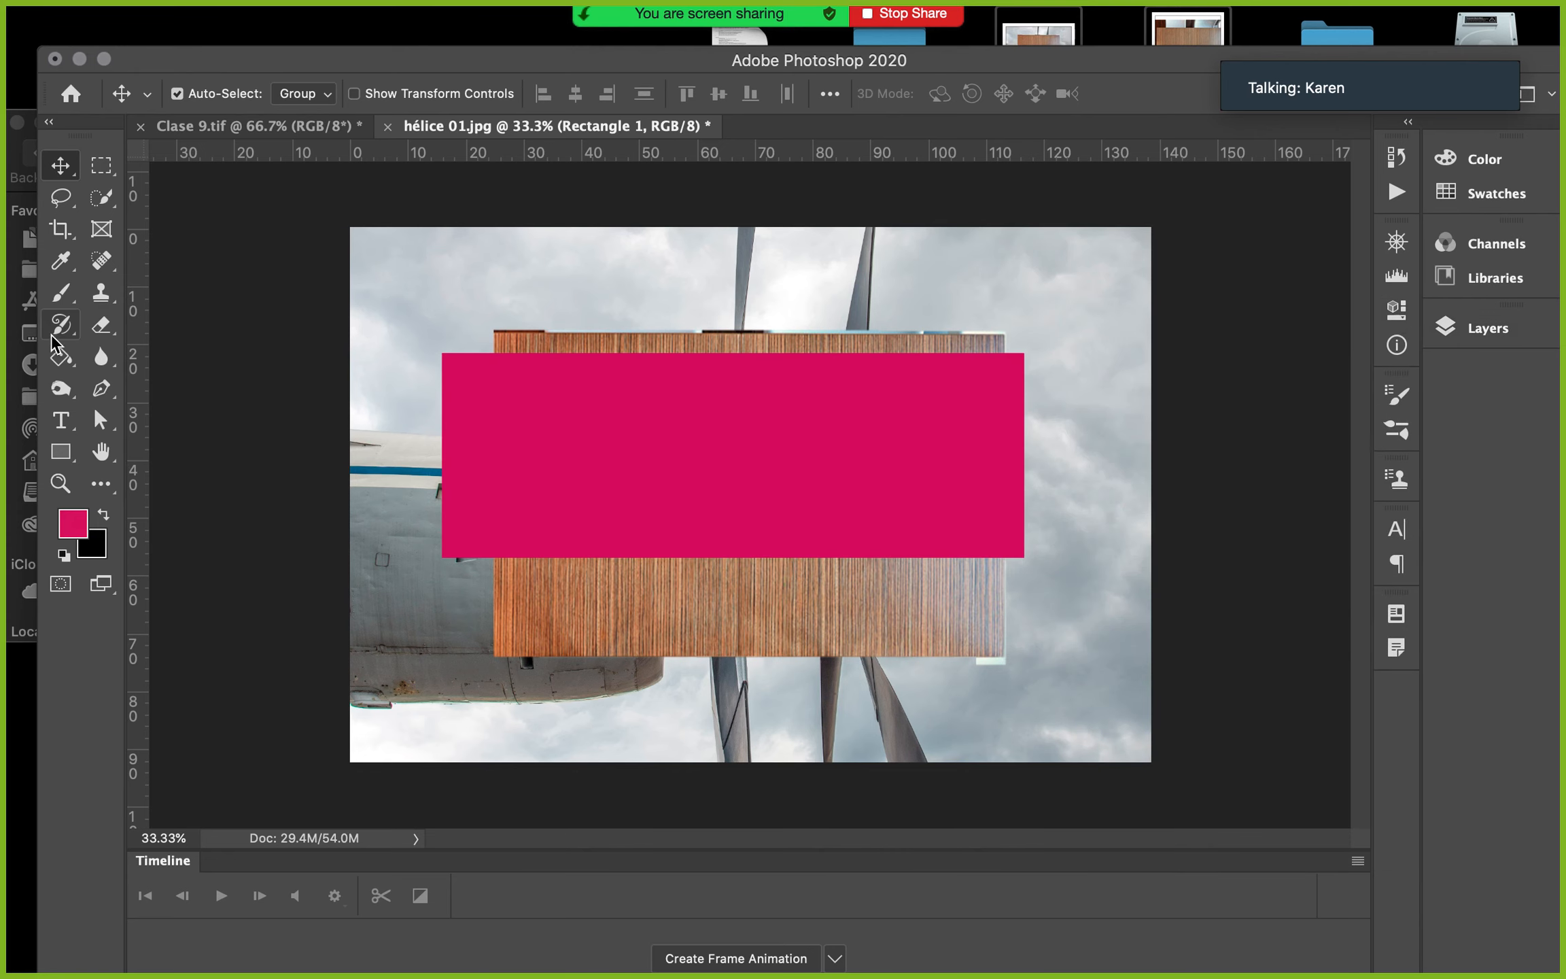
Place a color sampler point on the magenta rectangle, then close the Info display and dismiss the memory alerts
click(64, 266)
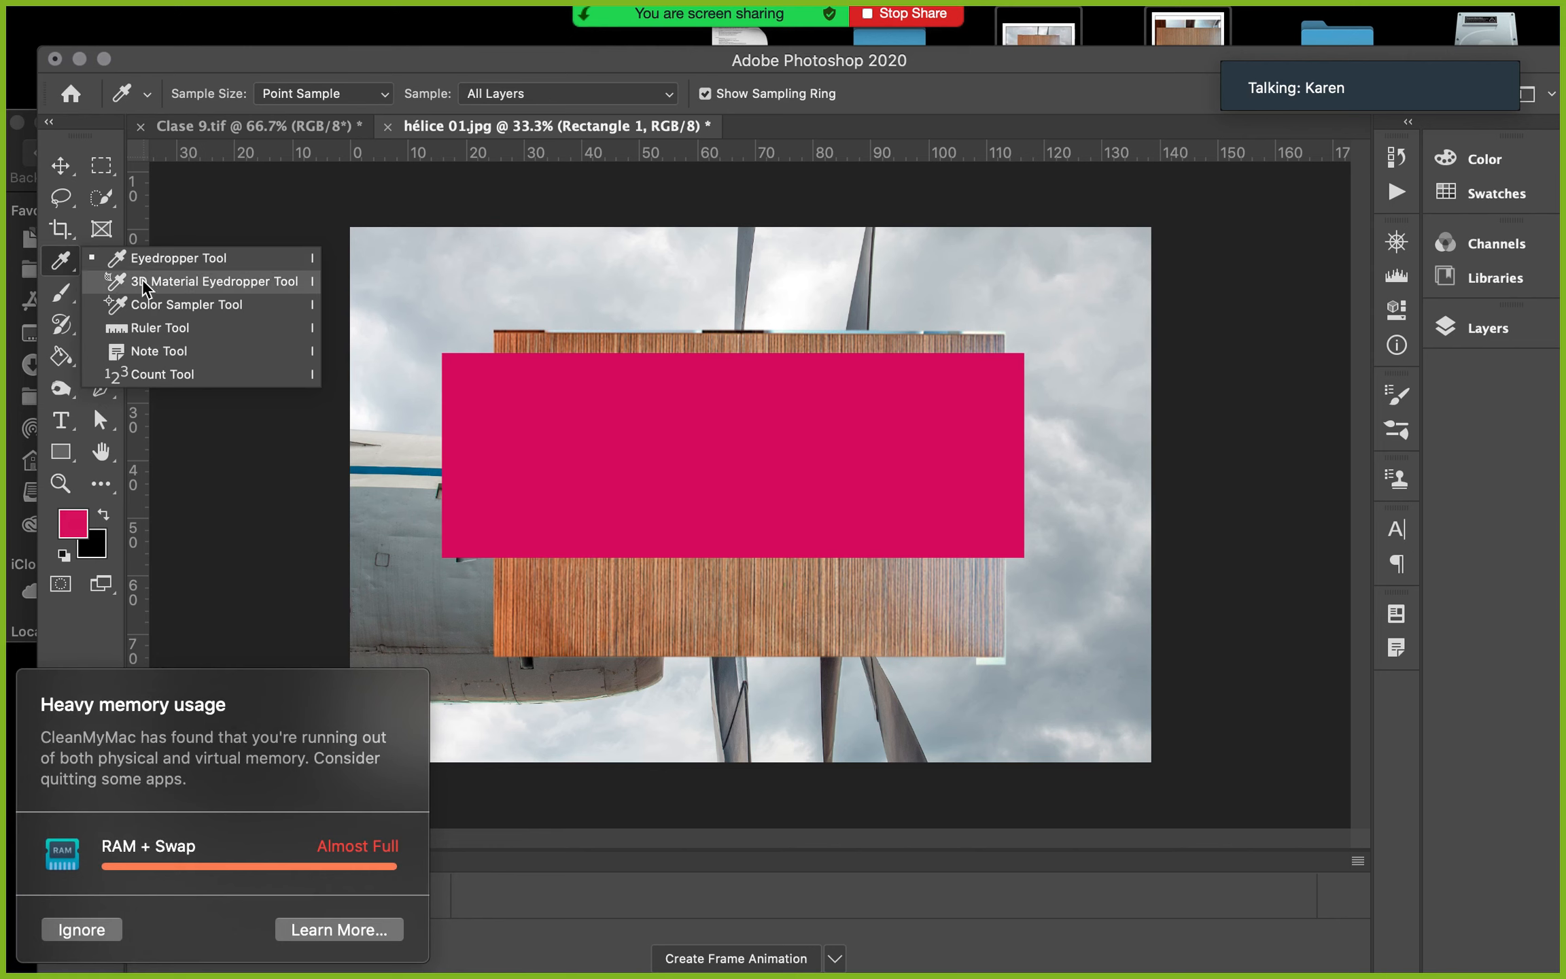
click(154, 306)
click(626, 382)
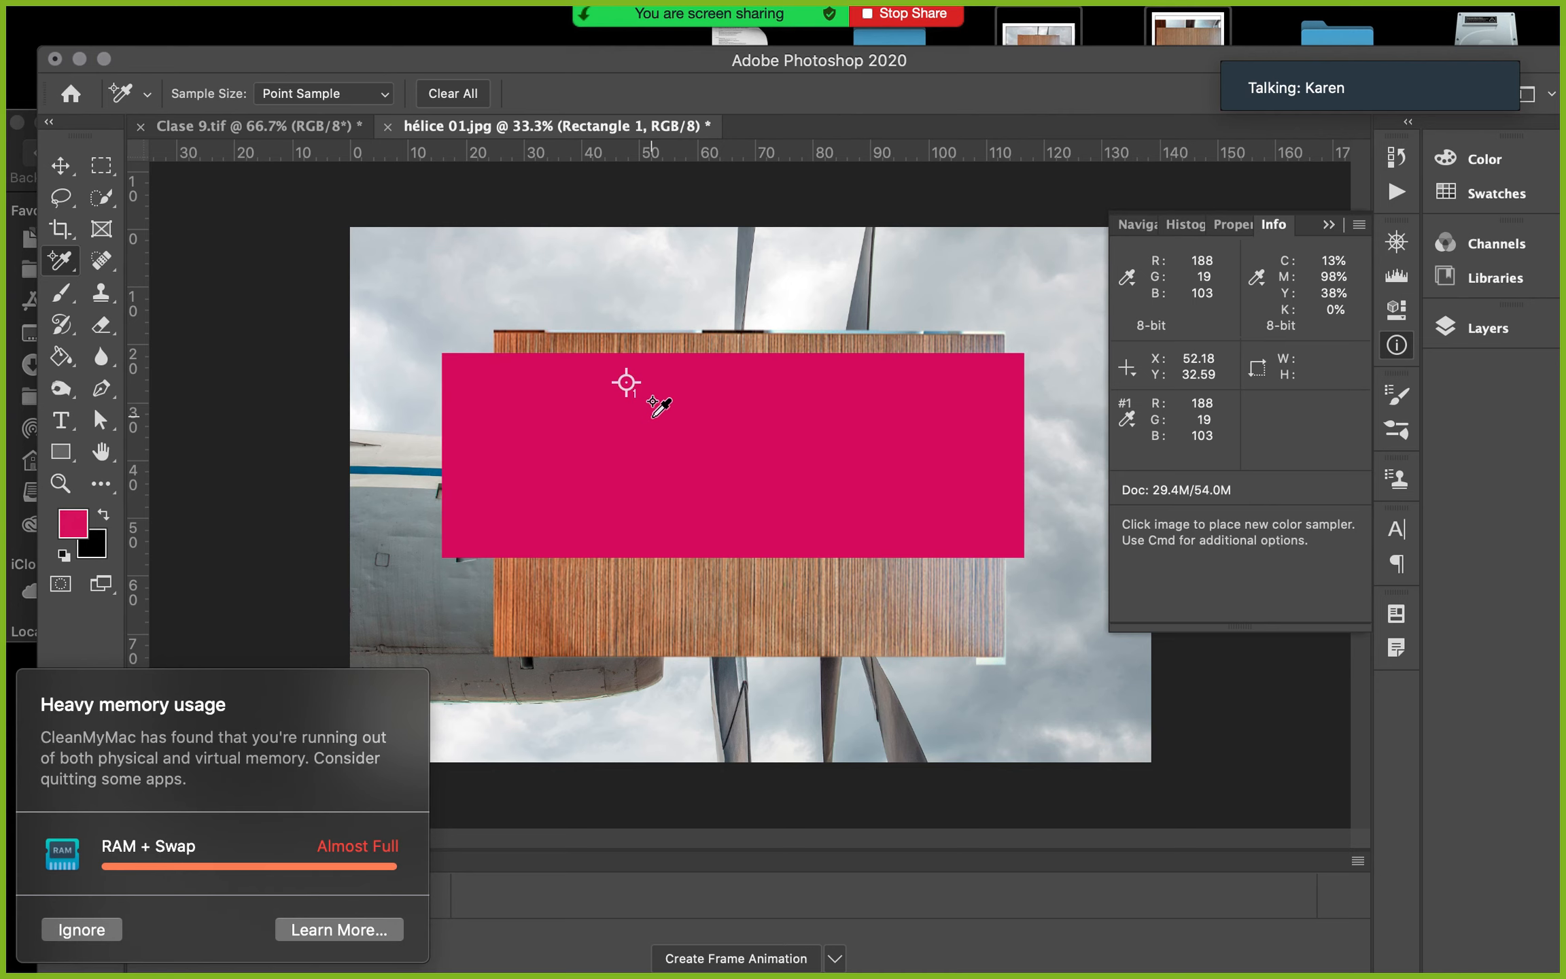
click(99, 934)
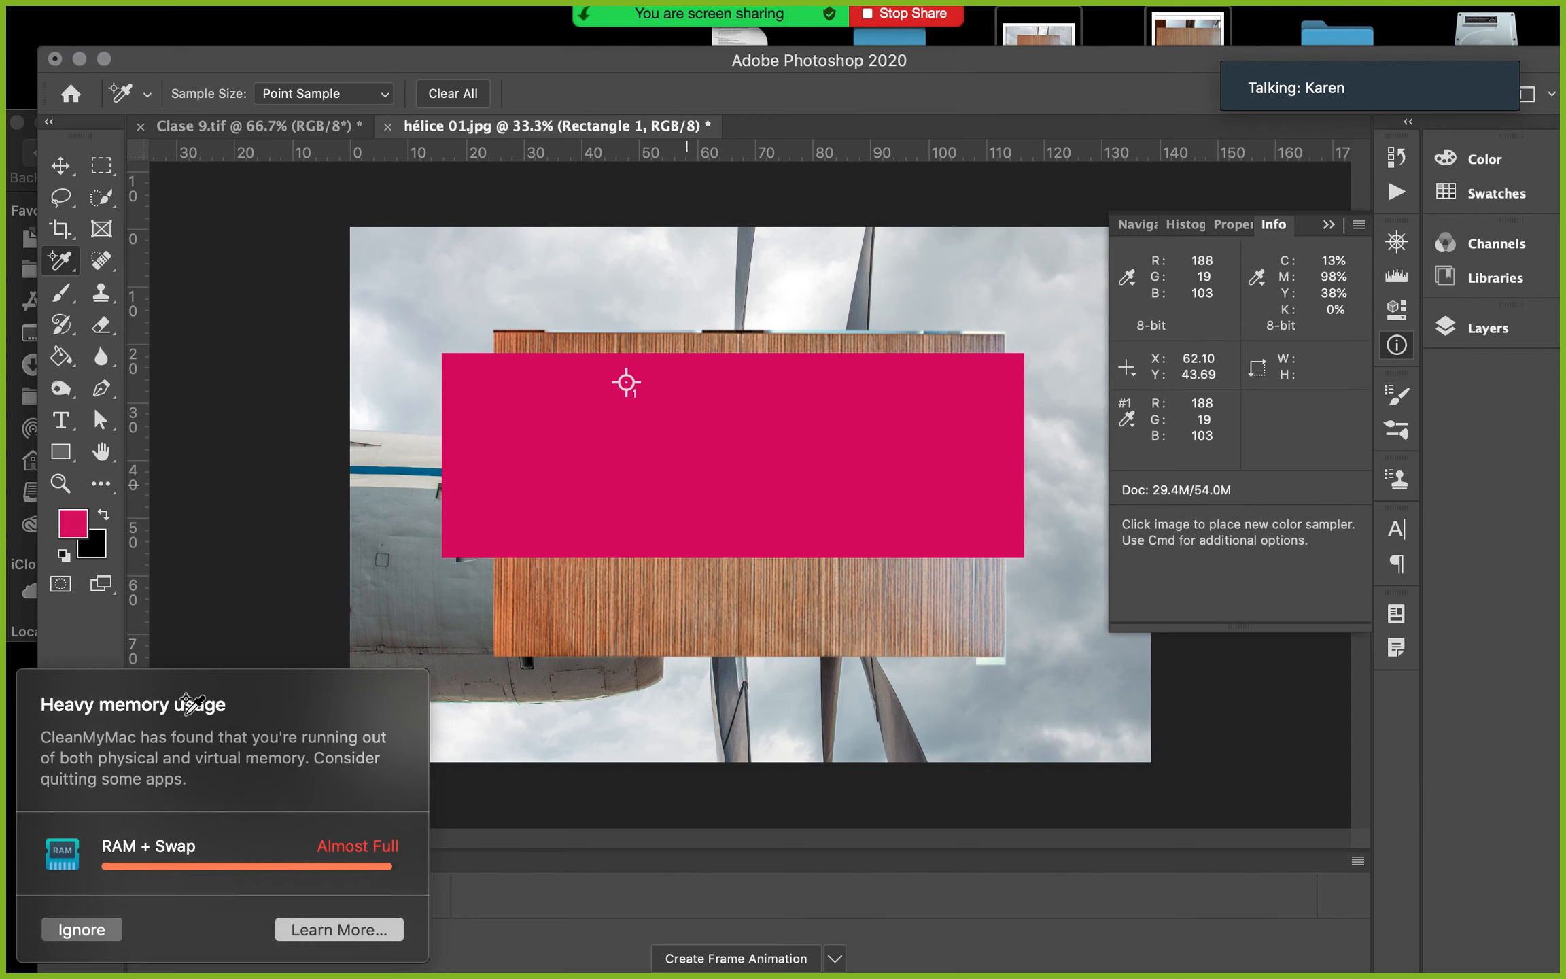
click(95, 929)
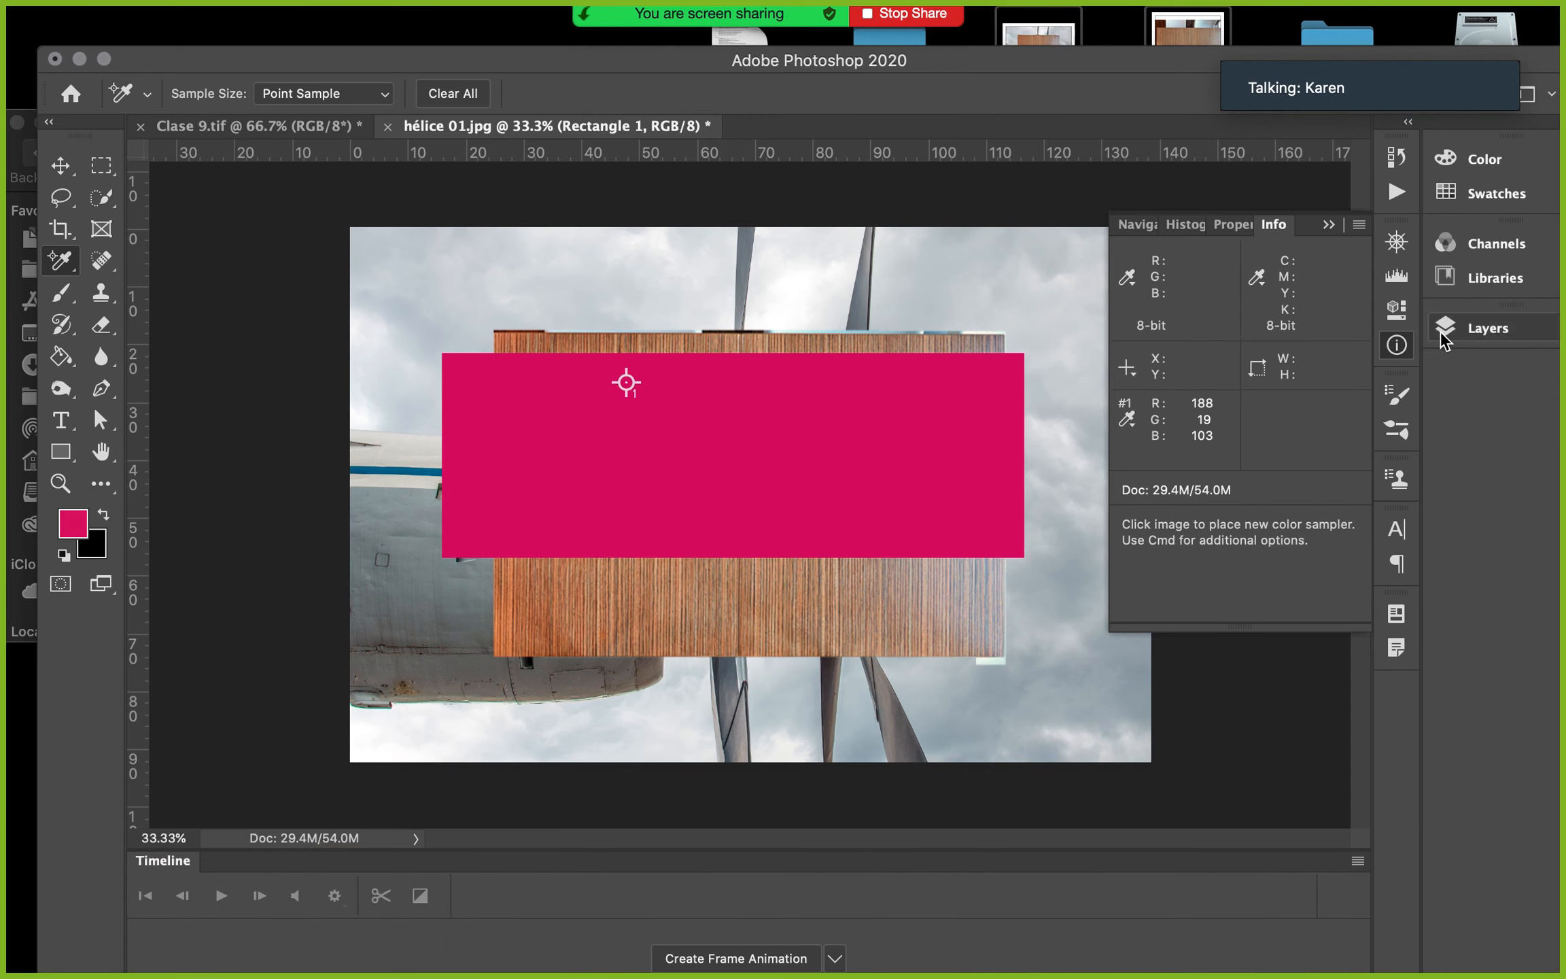
click(1399, 345)
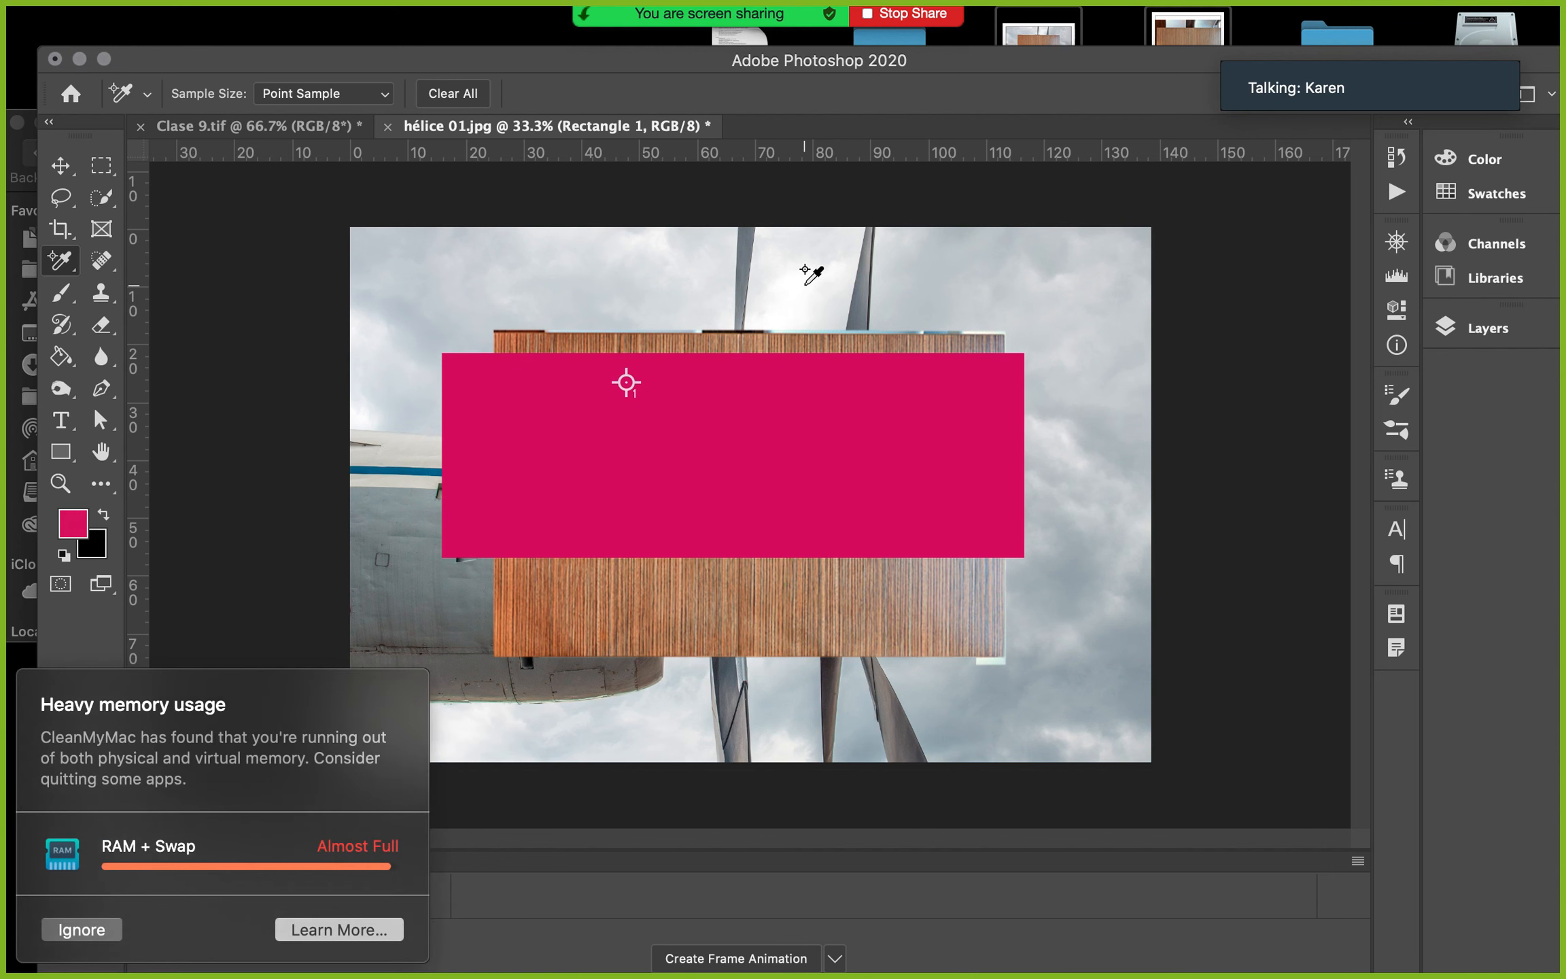
click(88, 930)
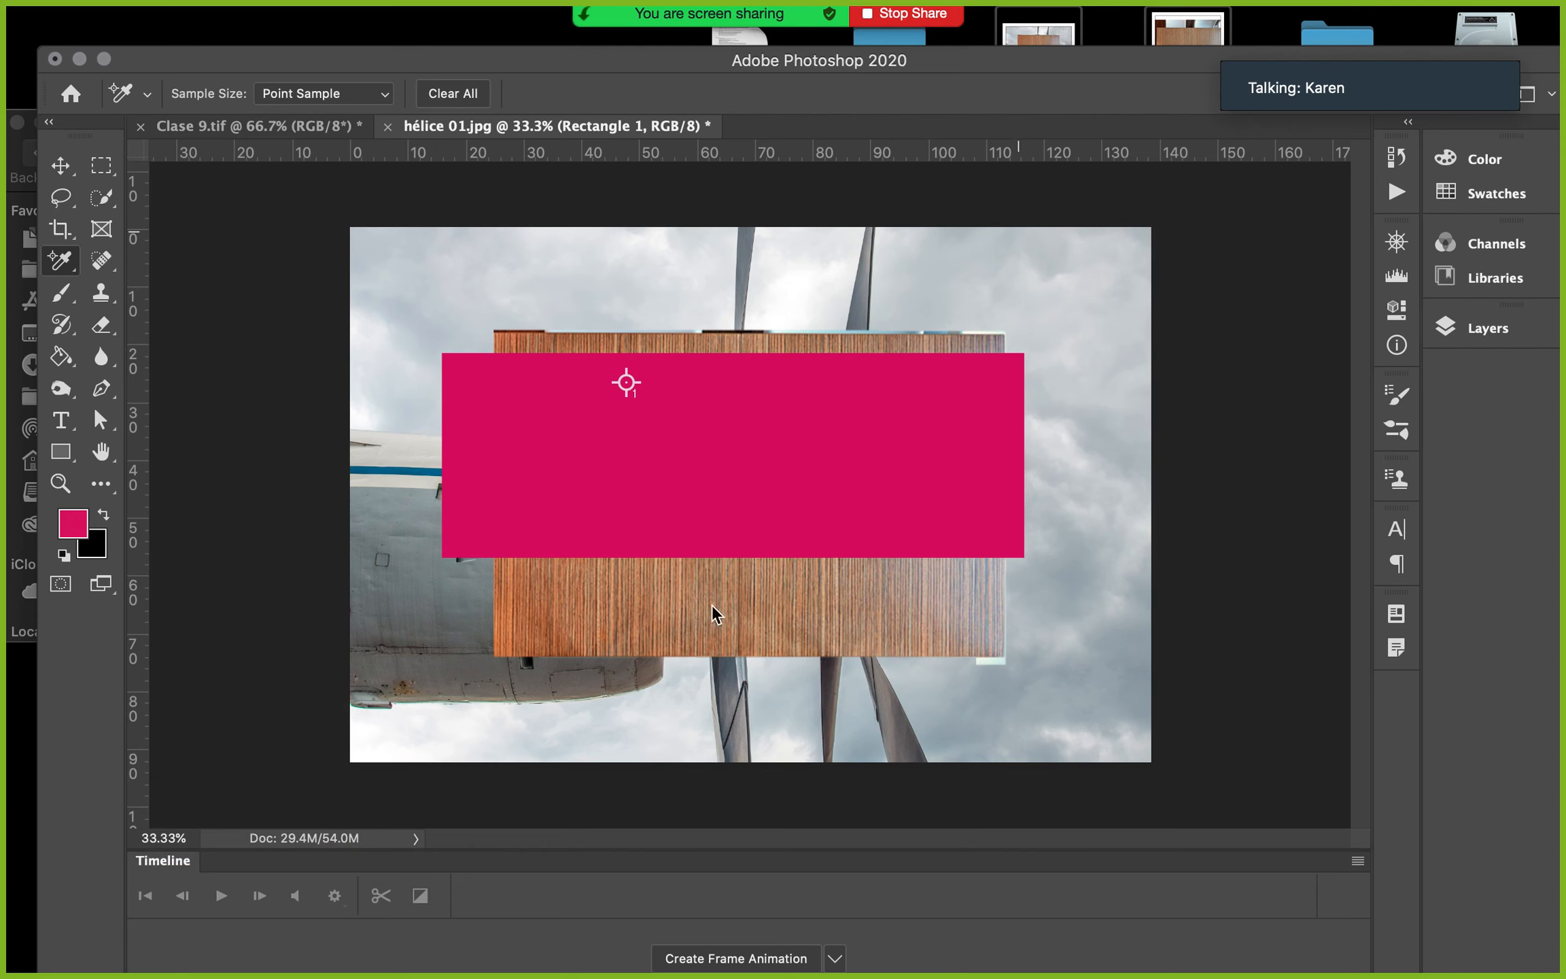
Show the layers, then move the magenta rectangle down and the wood-texture image up so they sit one above the other
key(v)
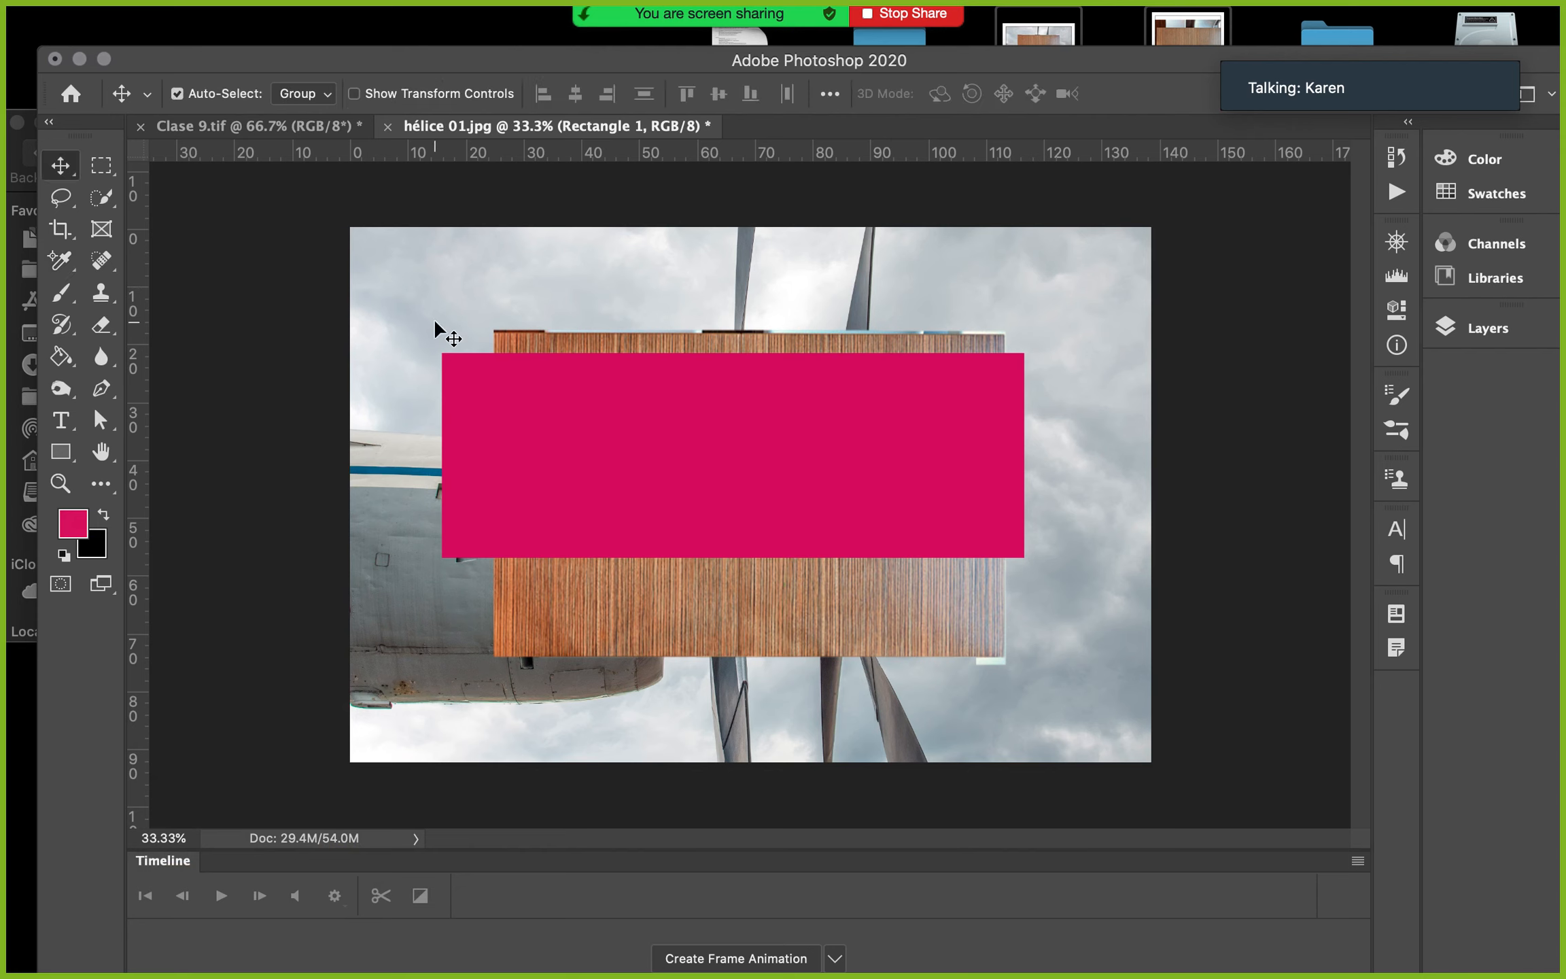
mouse_move(1386, 966)
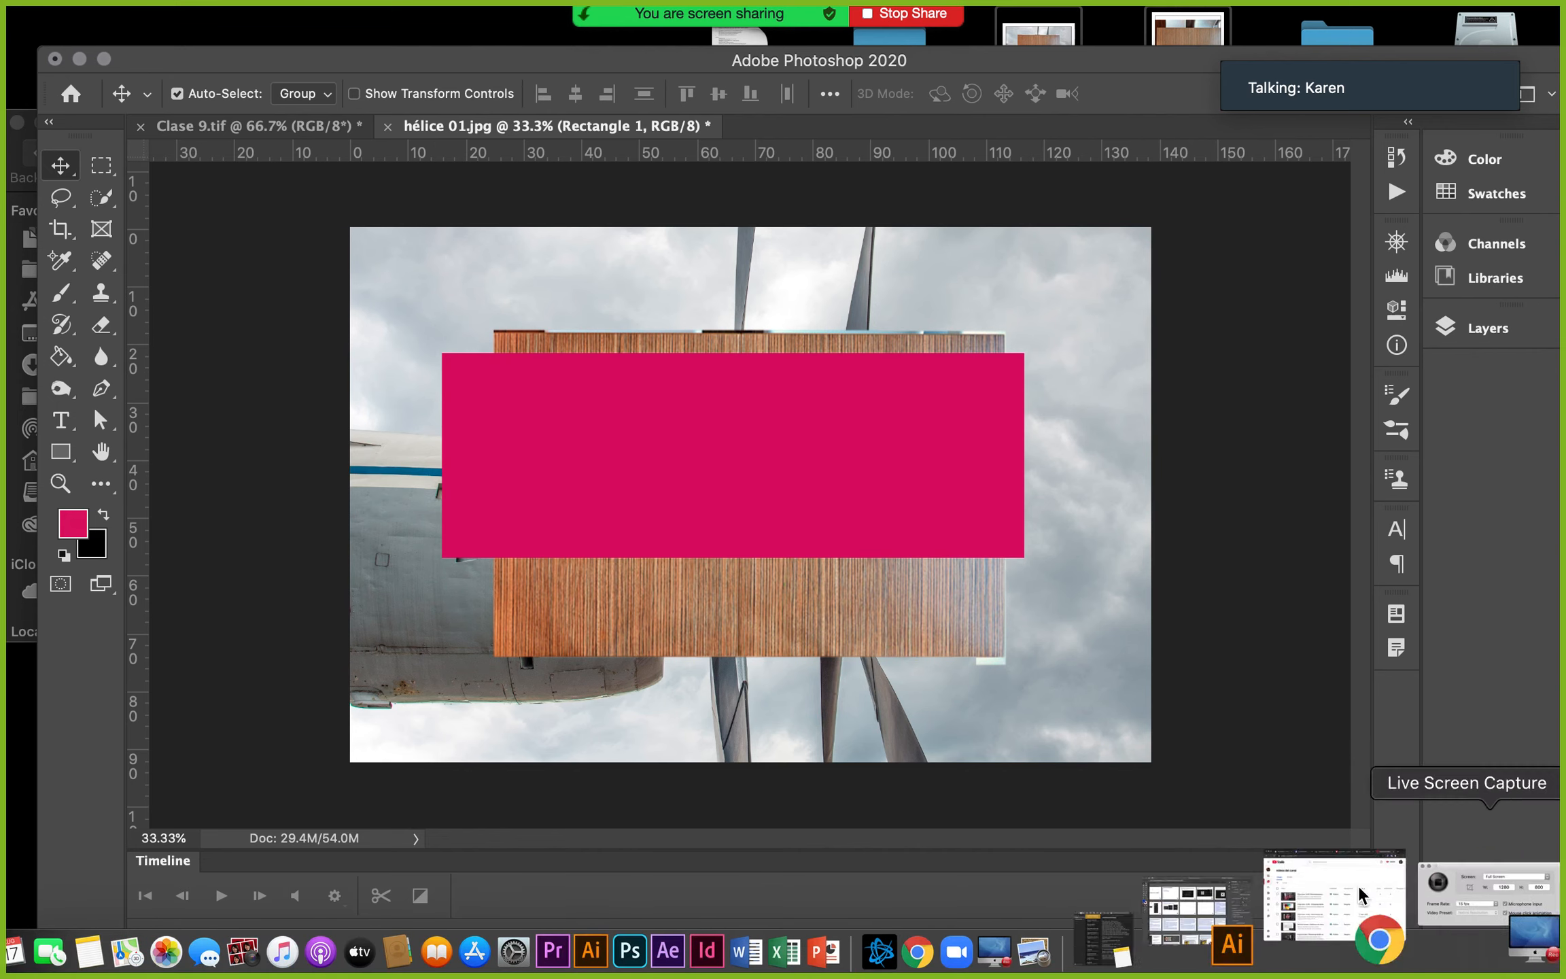
click(1487, 328)
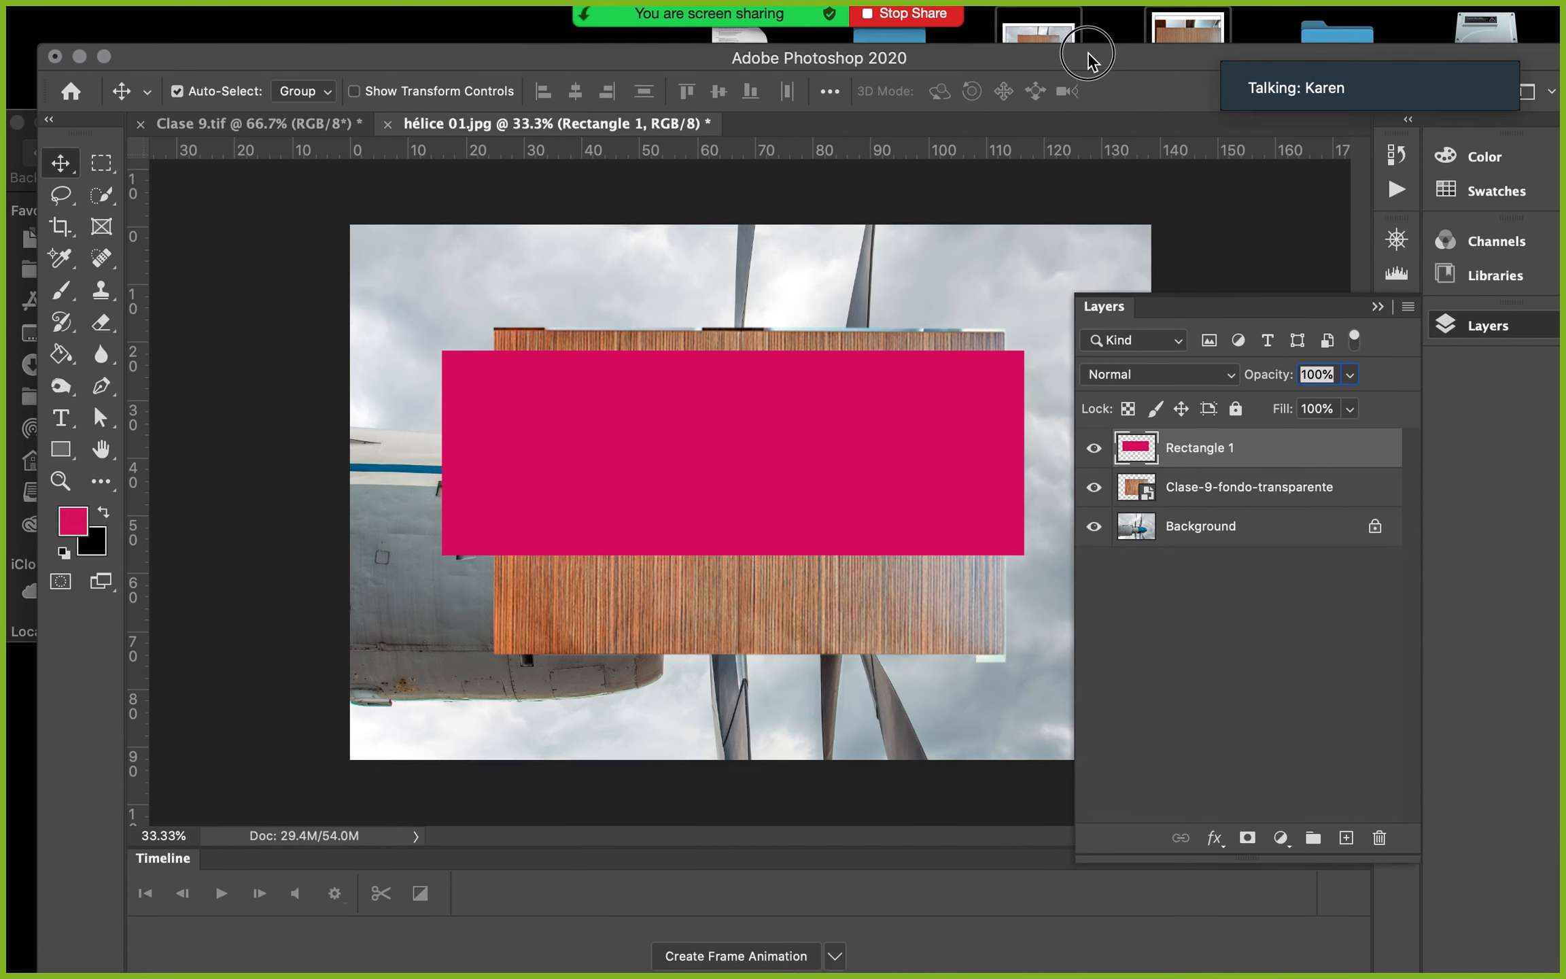
drag(1085, 59, 1083, 34)
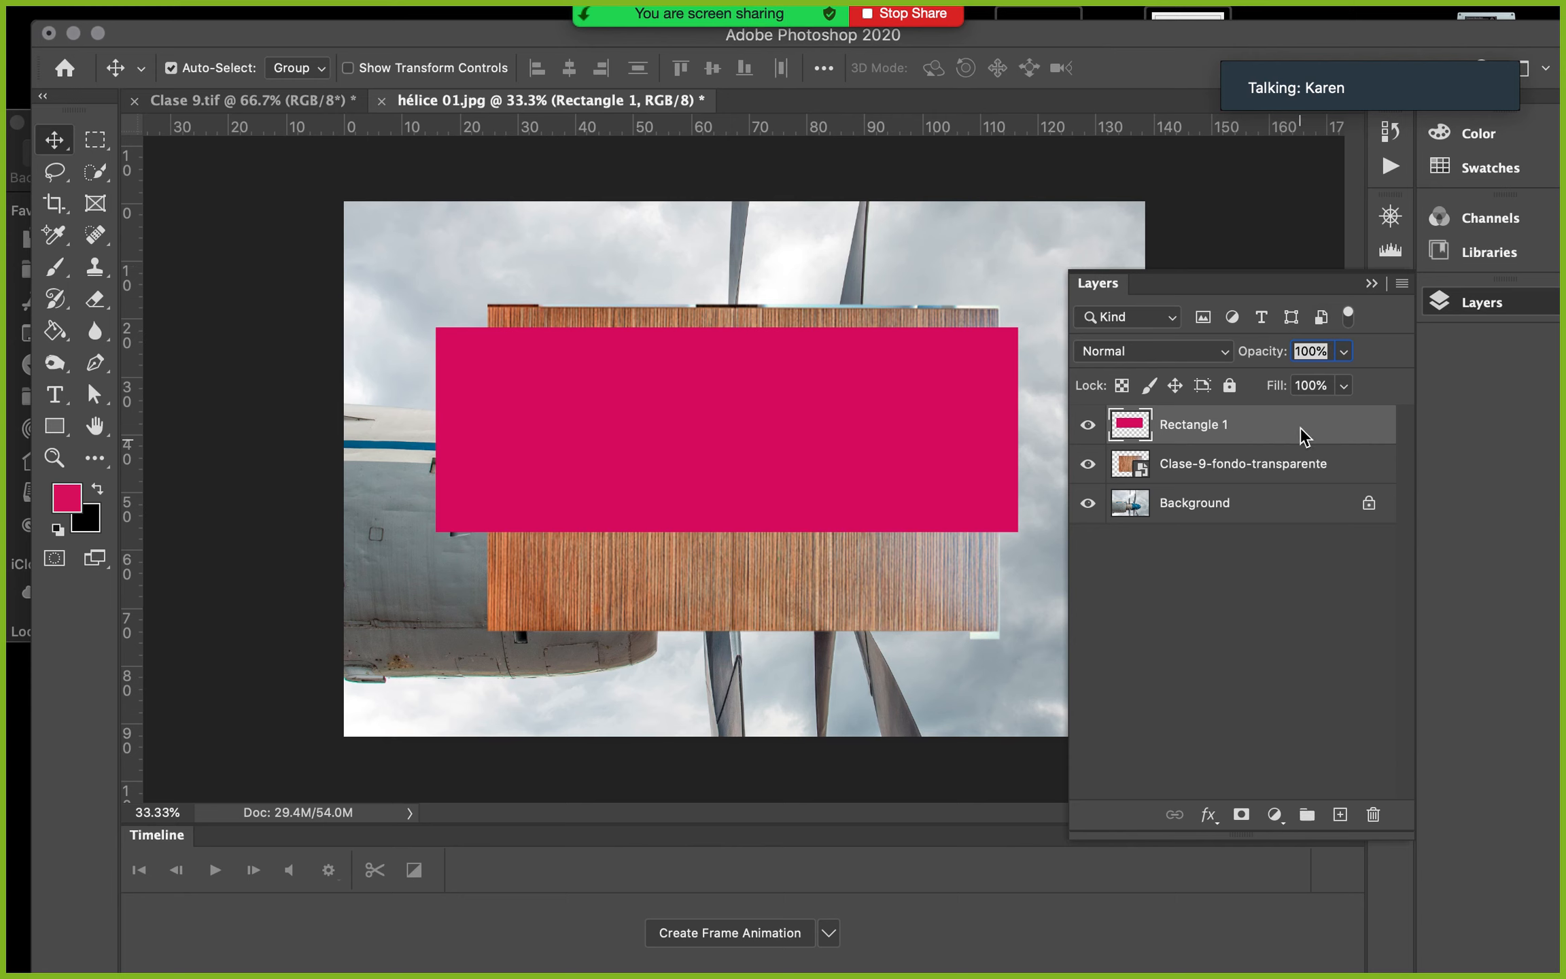
drag(709, 430, 696, 527)
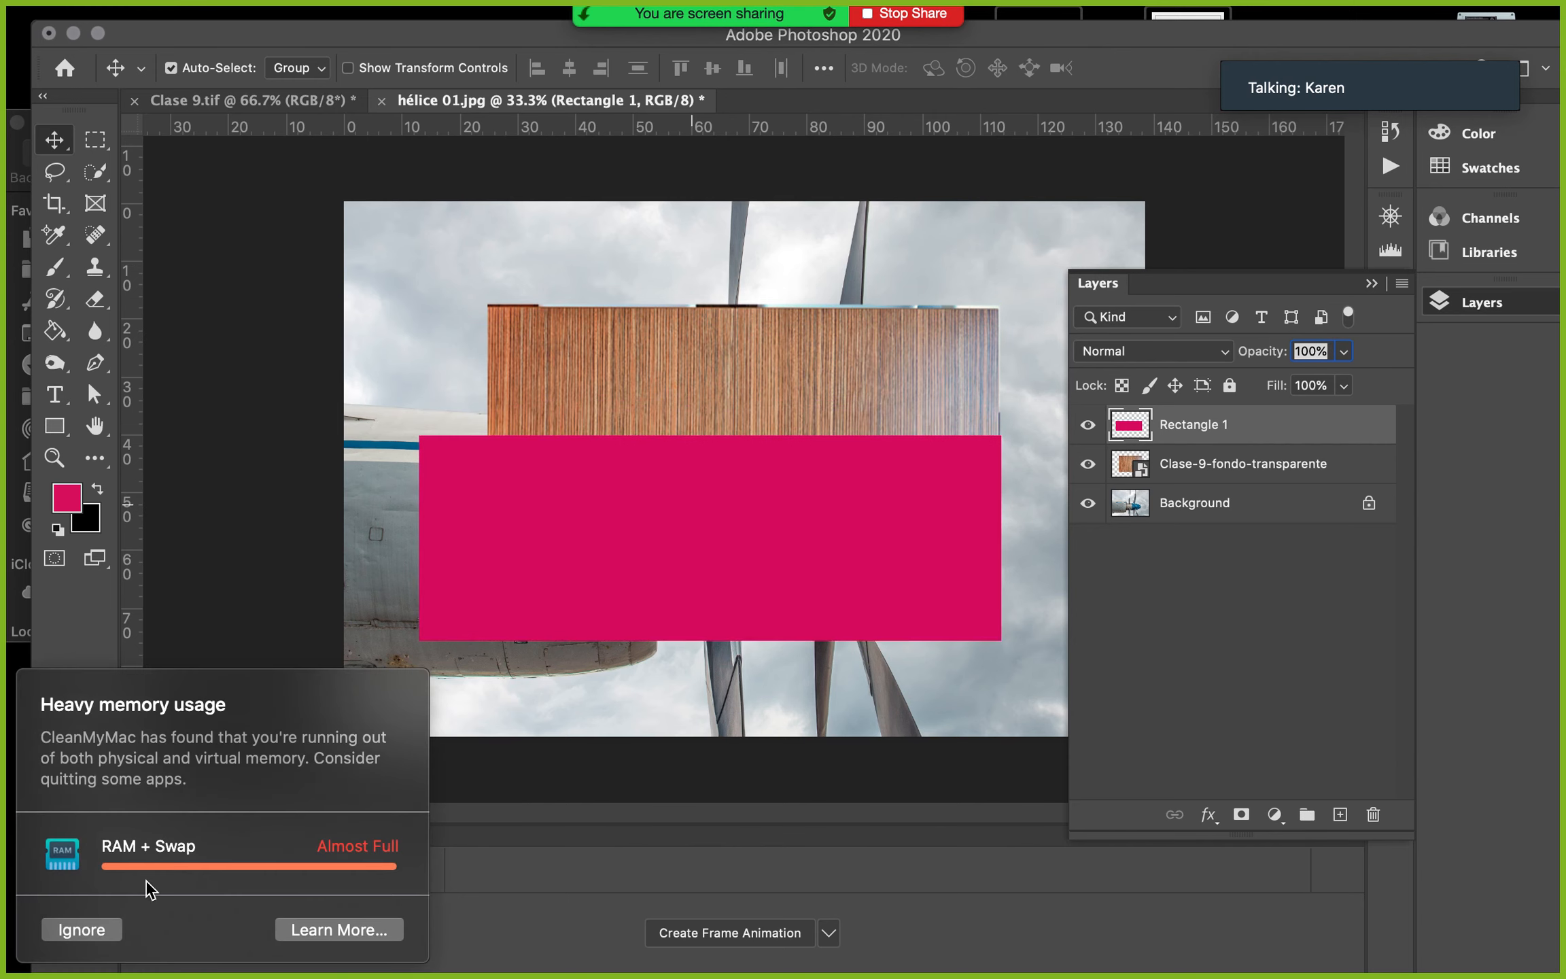
click(81, 928)
drag(694, 346, 679, 282)
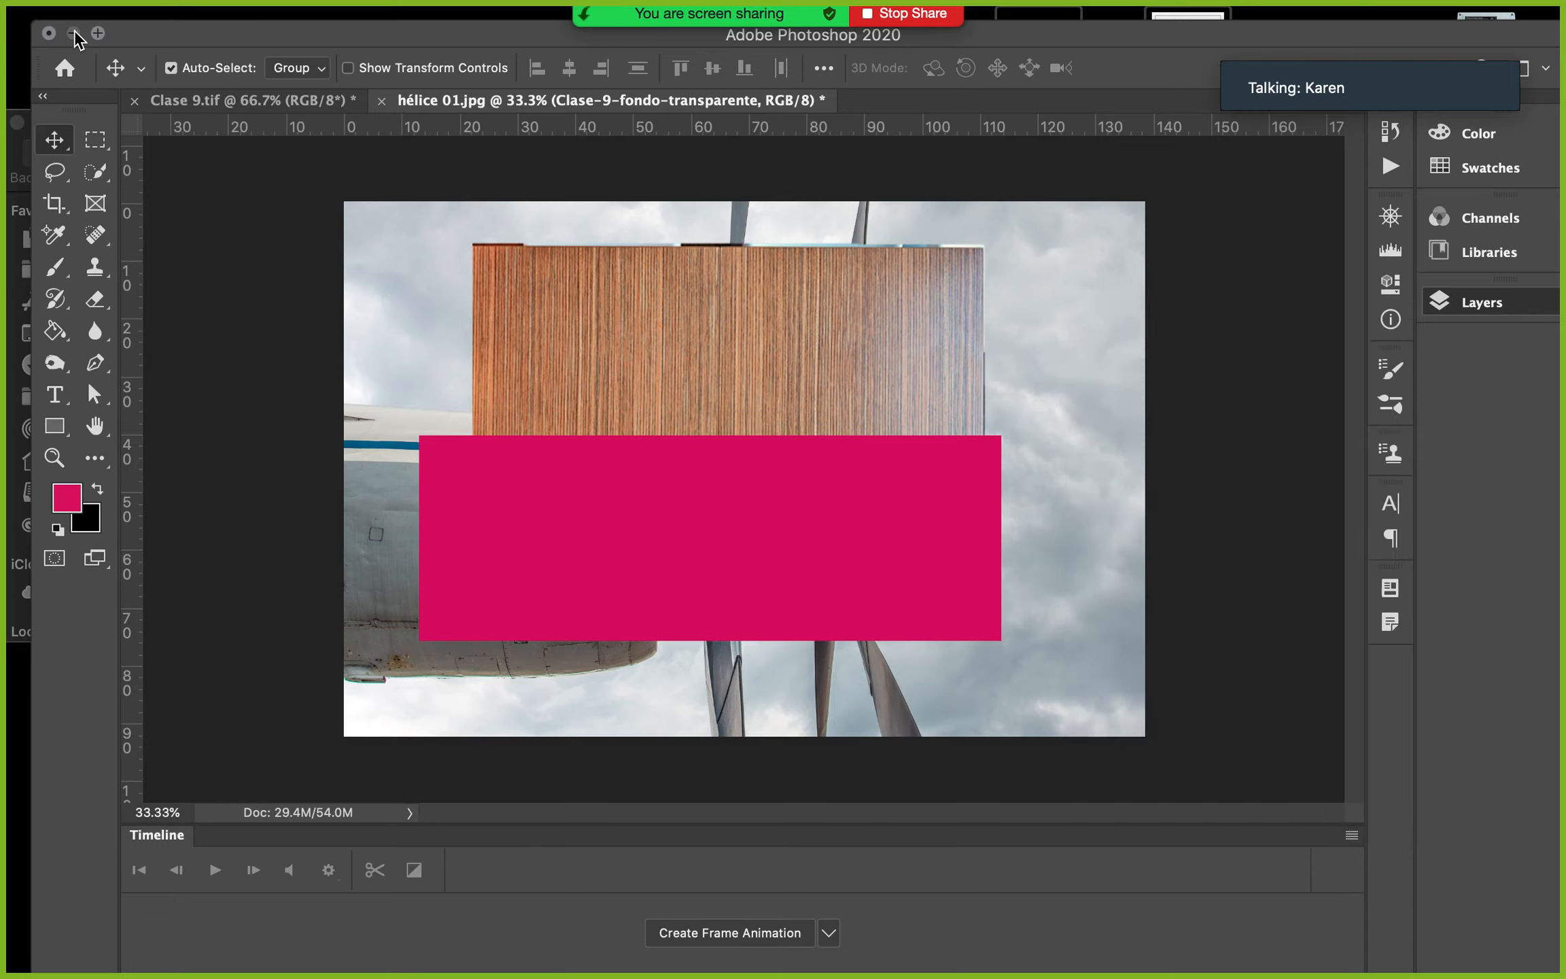
Open 3 en raya.psd from the desktop and bring its document window back into view
click(74, 34)
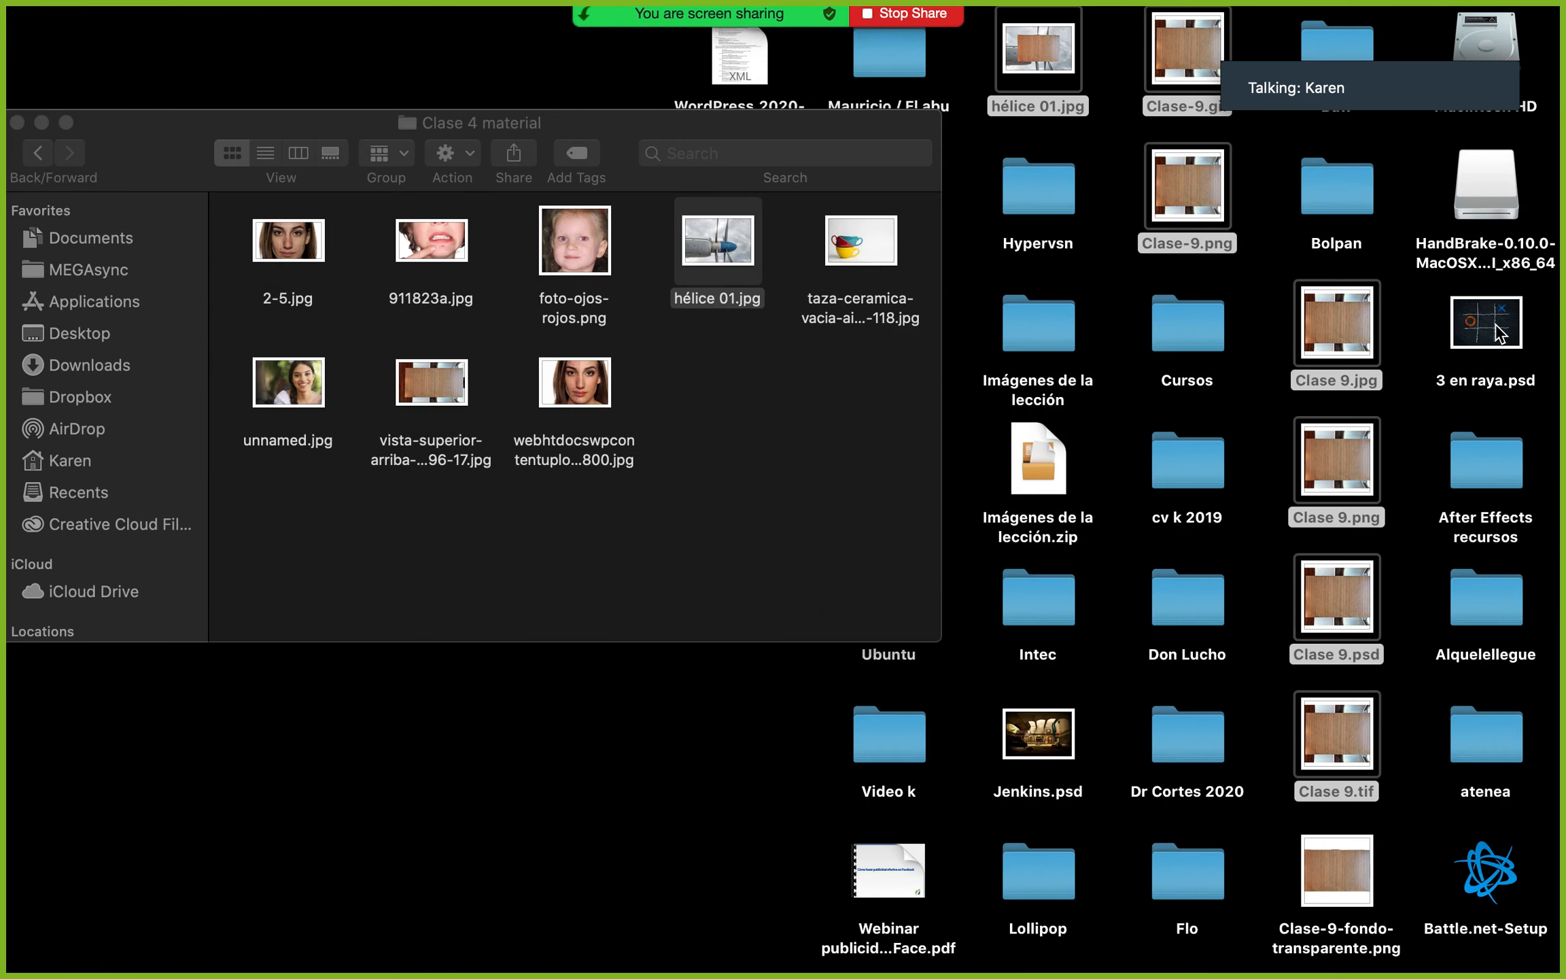
double_click(1486, 323)
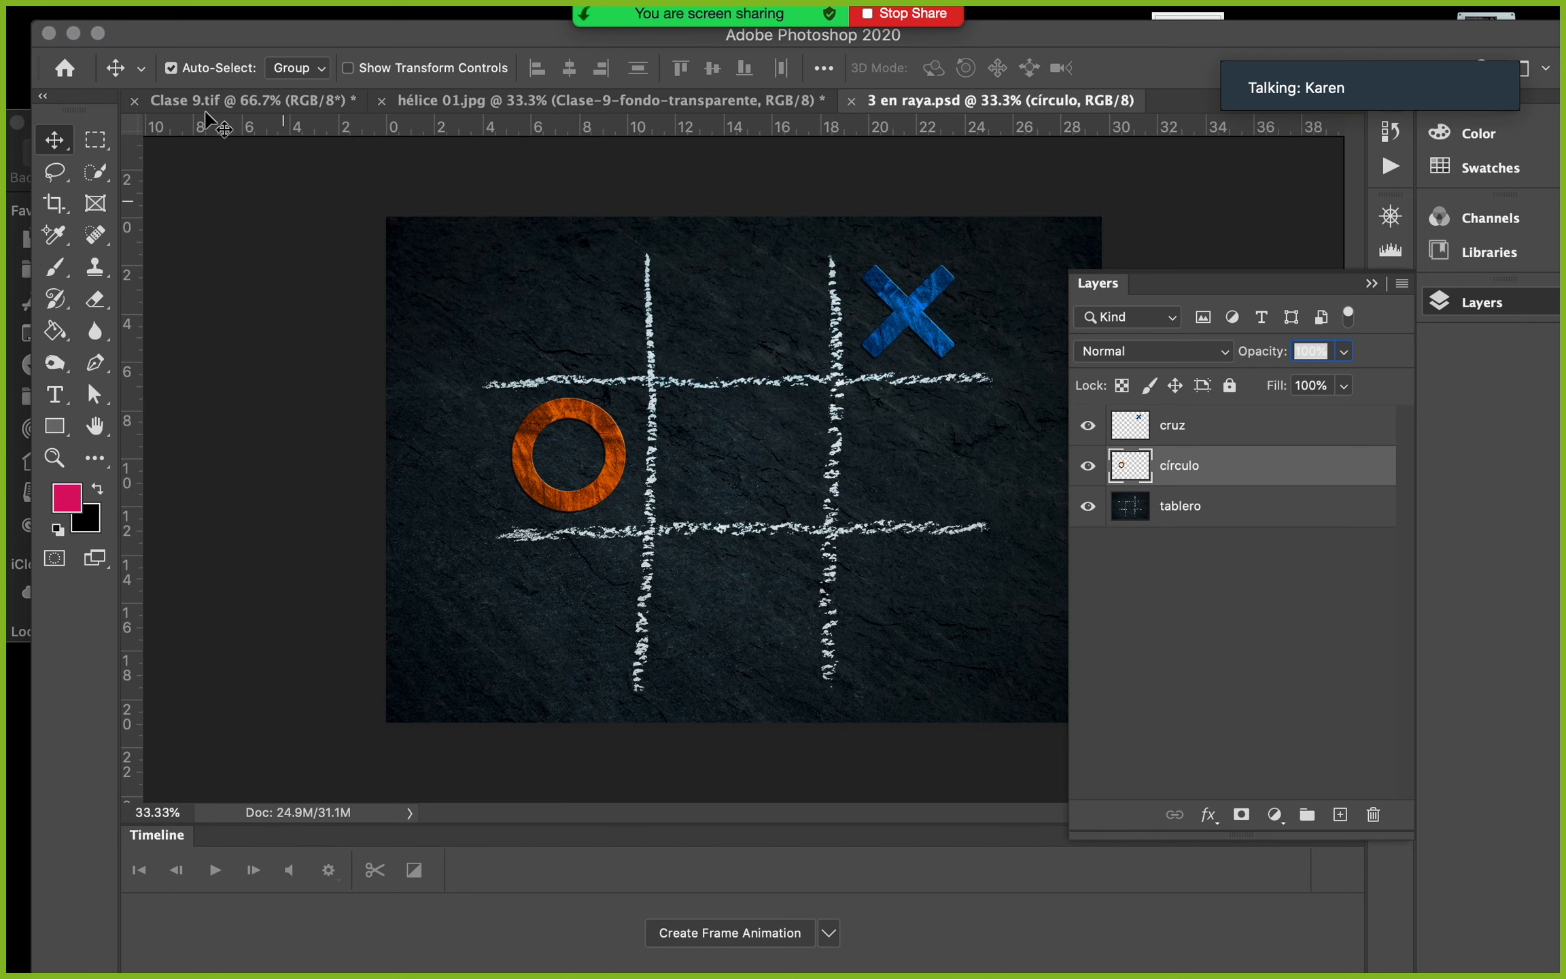
click(73, 33)
mouse_move(264, 973)
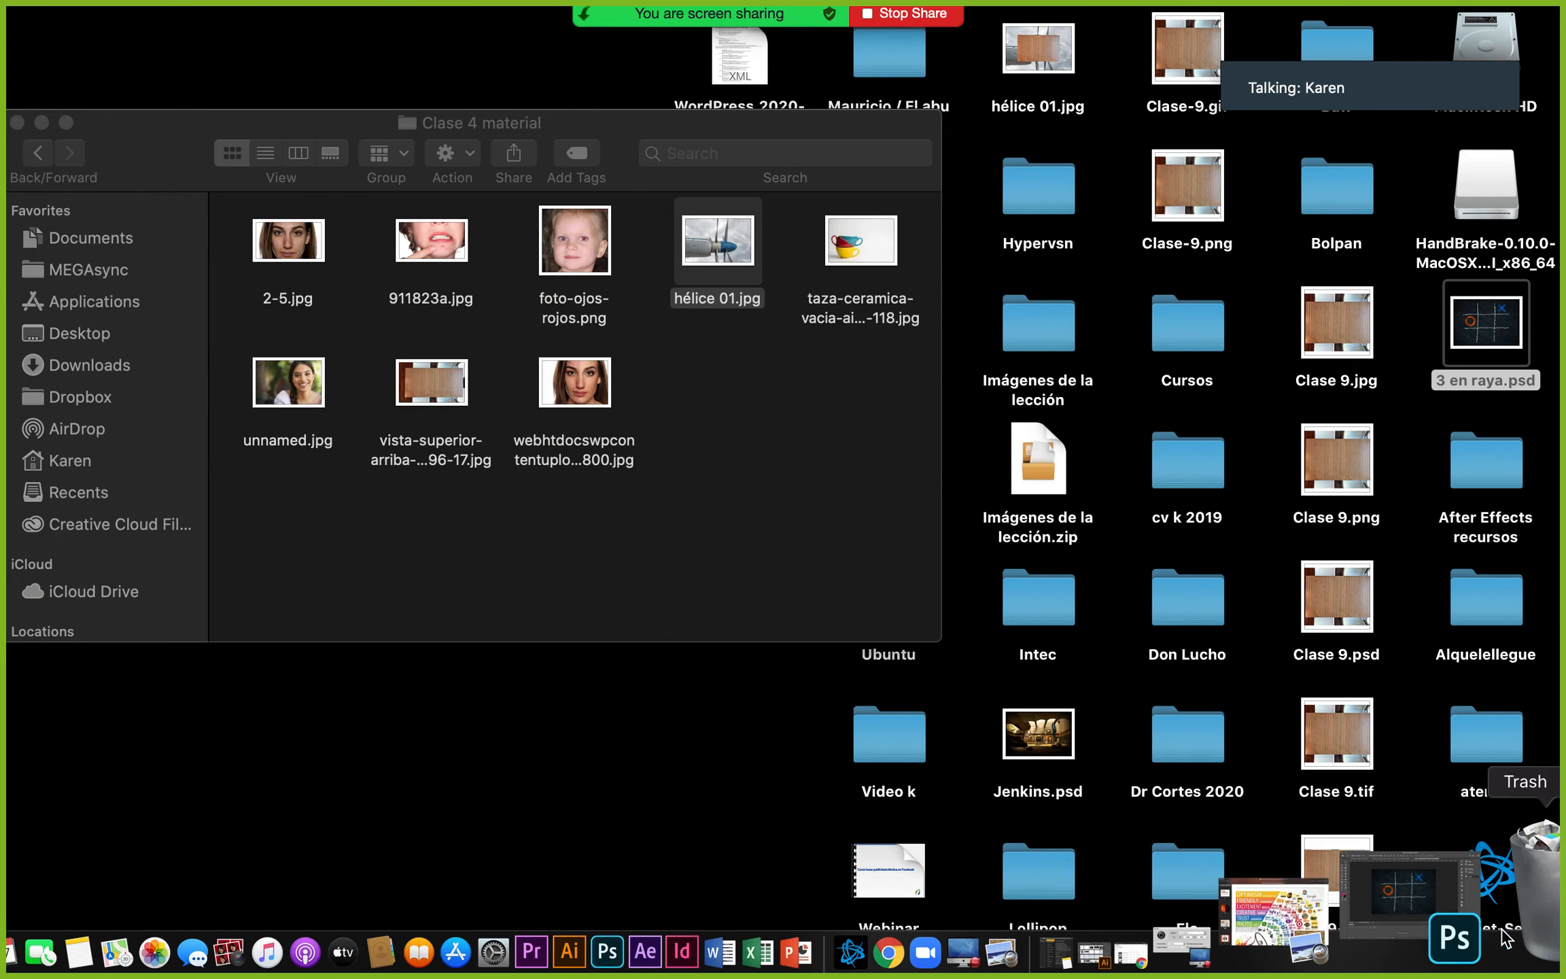
click(1494, 937)
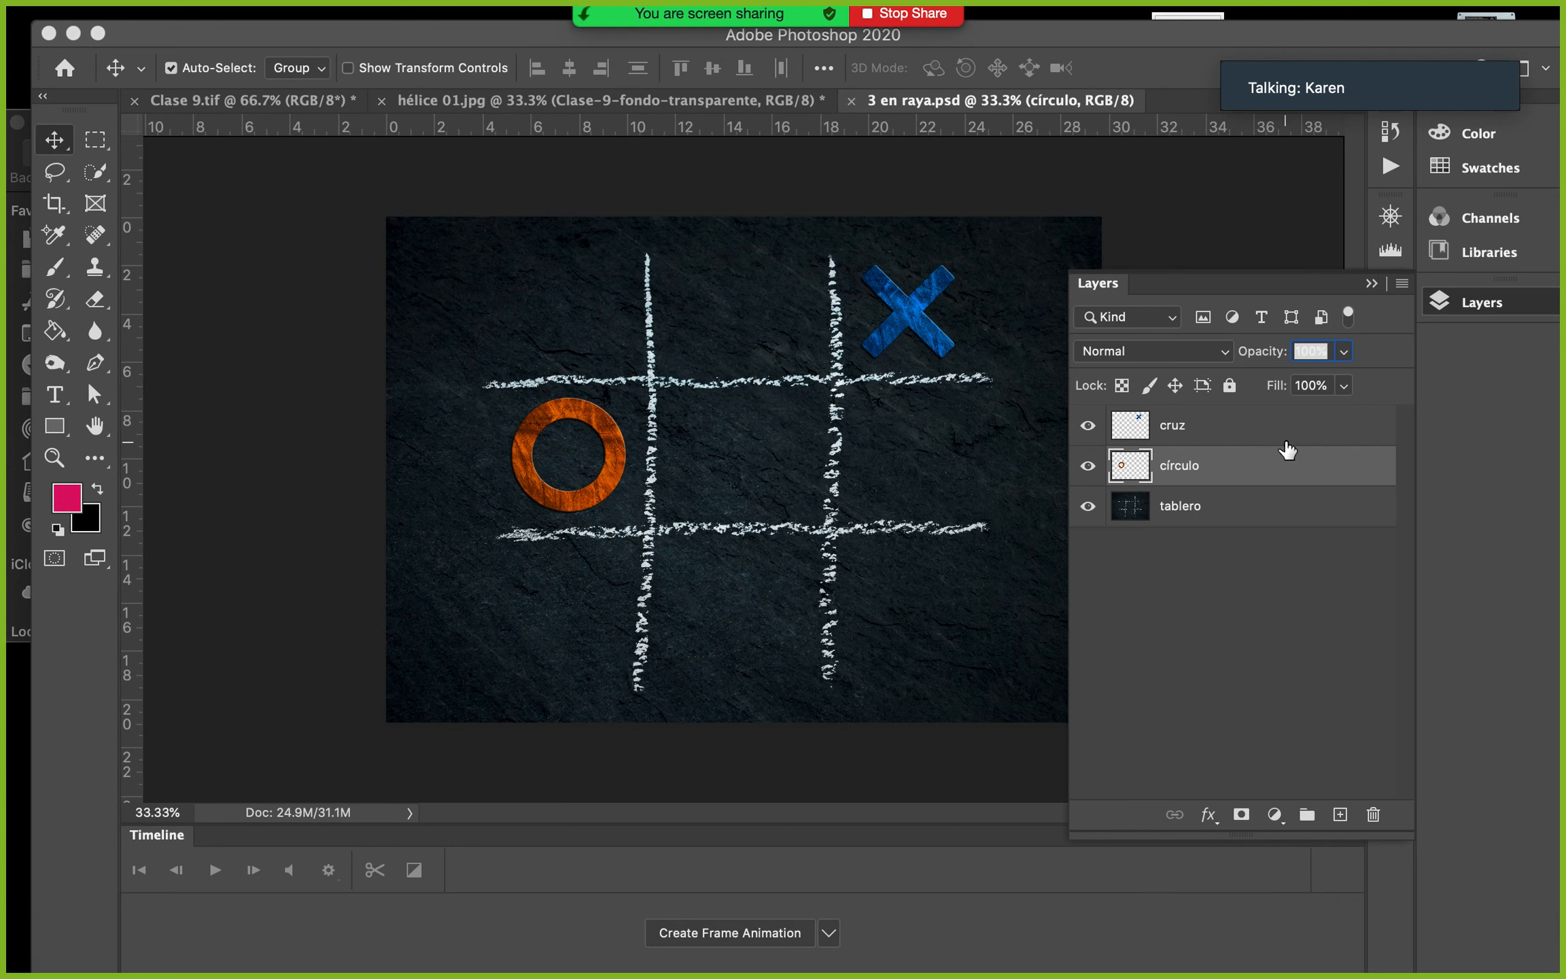
Hide and reshow the tablero, cruz and círculo layers to examine what each contains, dismissing the memory alert
click(1088, 506)
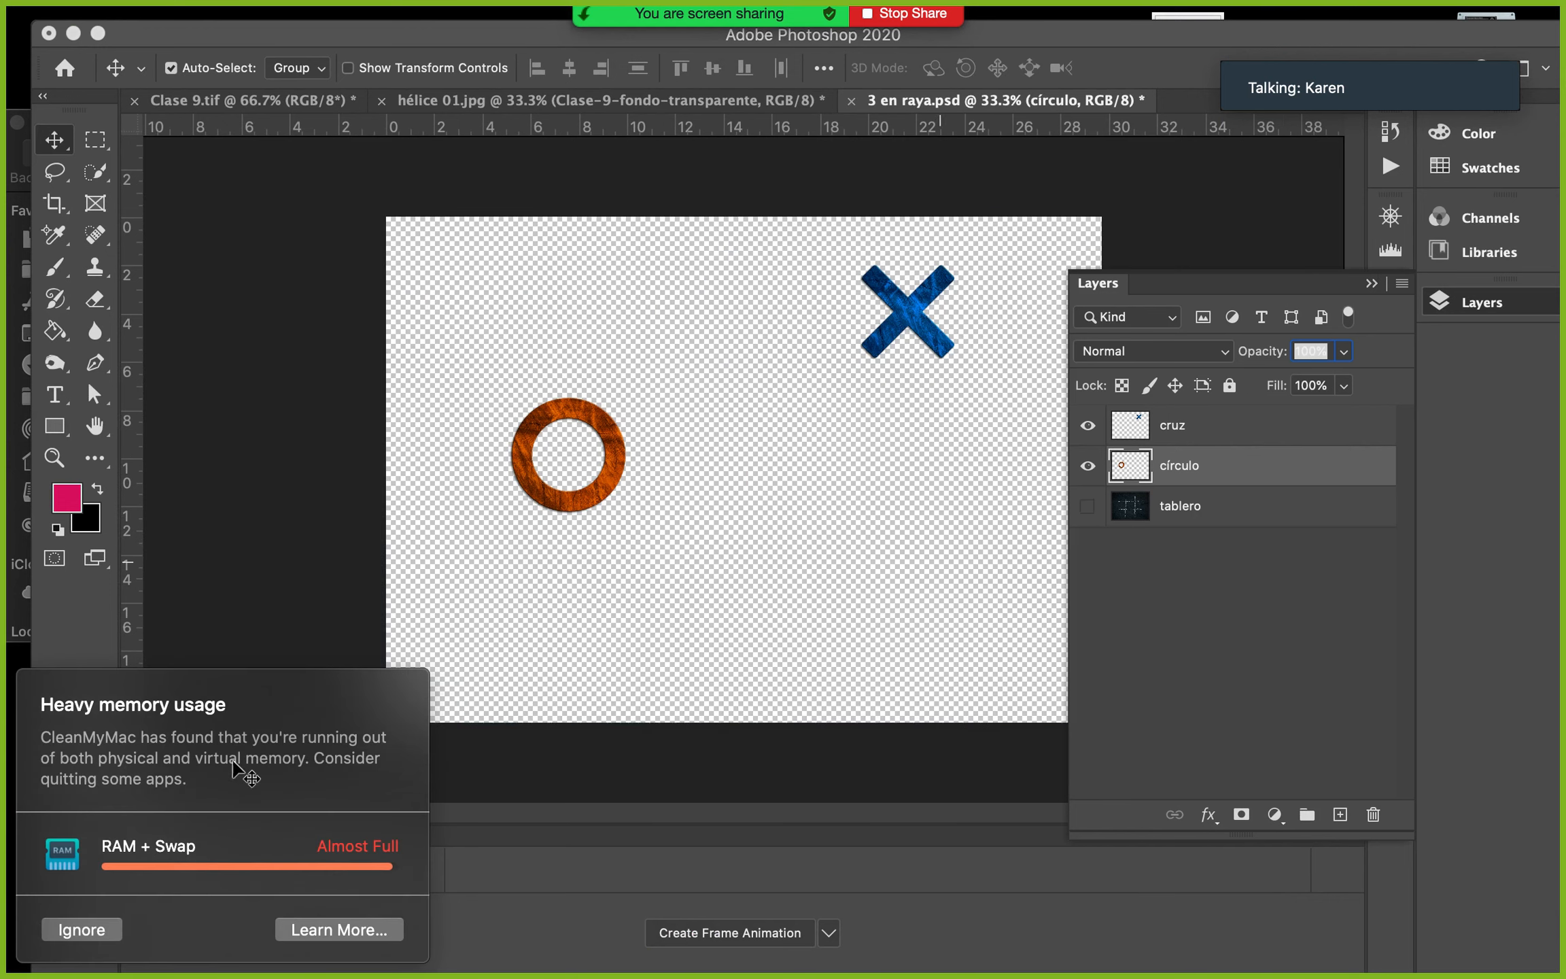
click(80, 929)
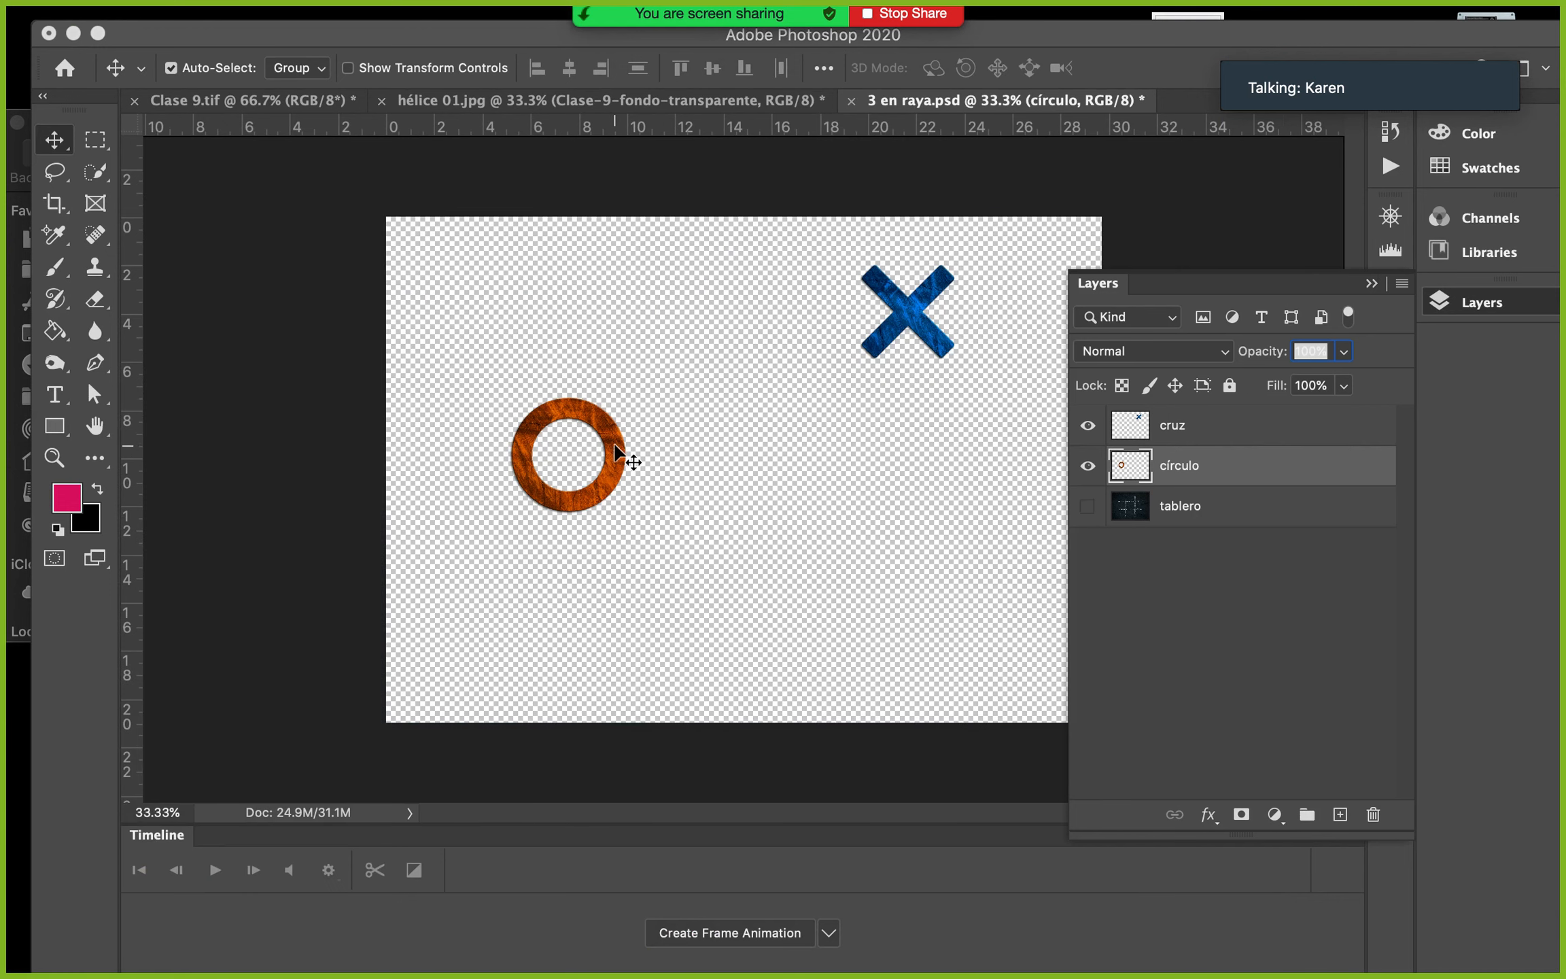
click(941, 324)
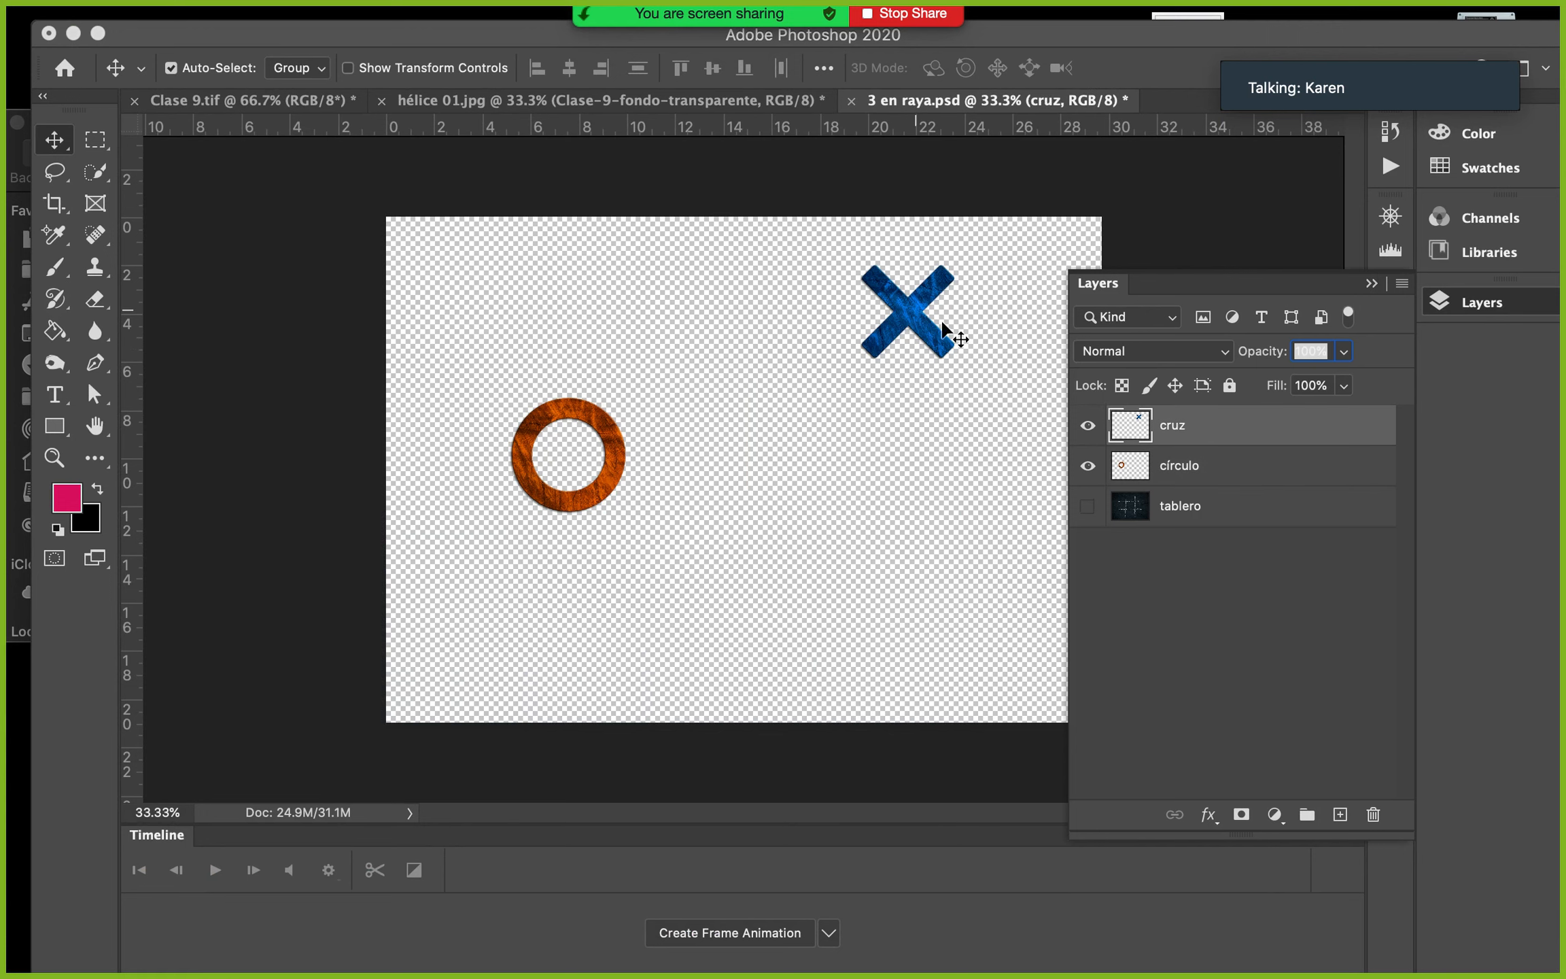
click(1088, 425)
click(1088, 466)
click(1088, 466)
click(1088, 506)
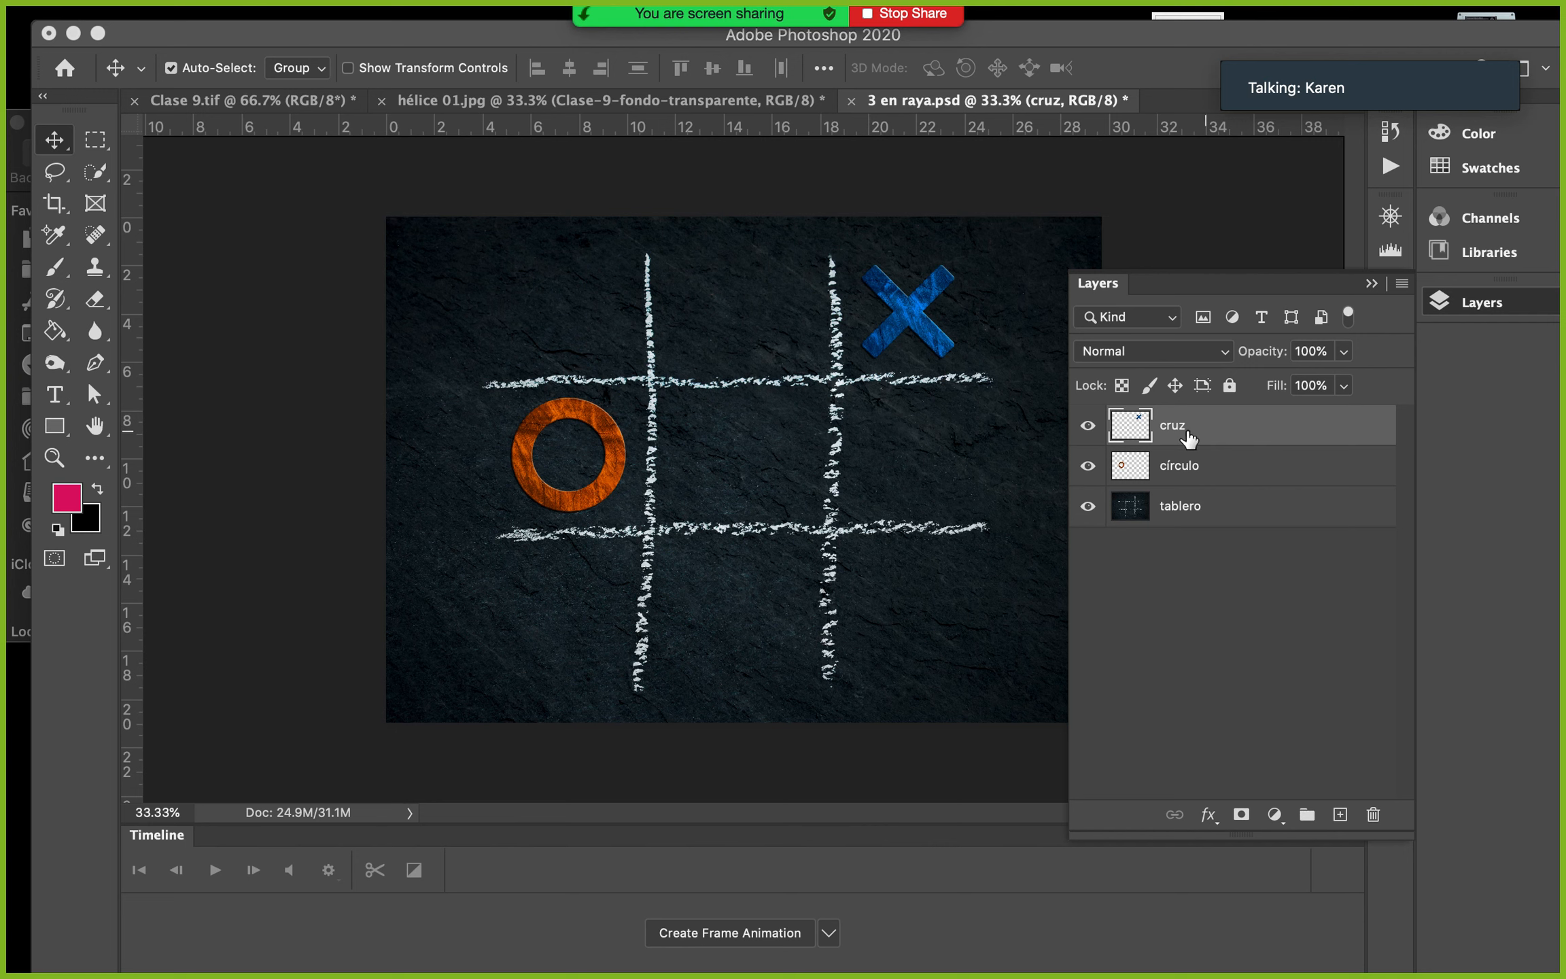
Review the layer stack by selecting círculo, tablero and cruz in turn, ending on cruz, and dismiss the memory alert
click(1241, 479)
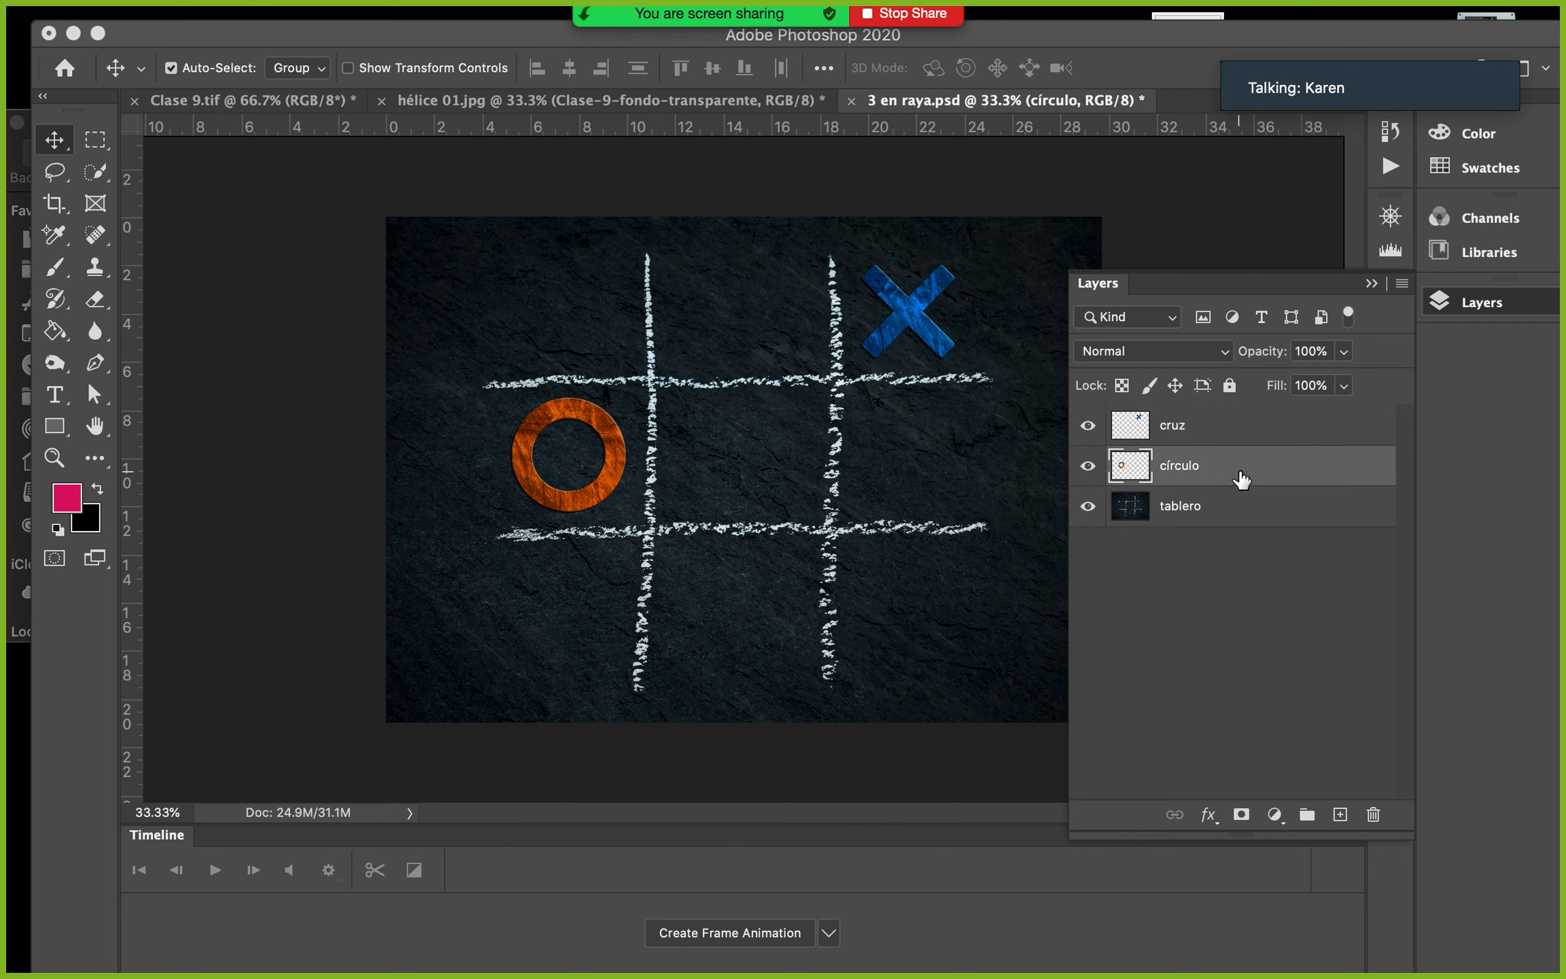
click(1249, 517)
click(1255, 472)
click(1240, 430)
click(1248, 479)
click(1251, 517)
click(1249, 467)
click(1258, 435)
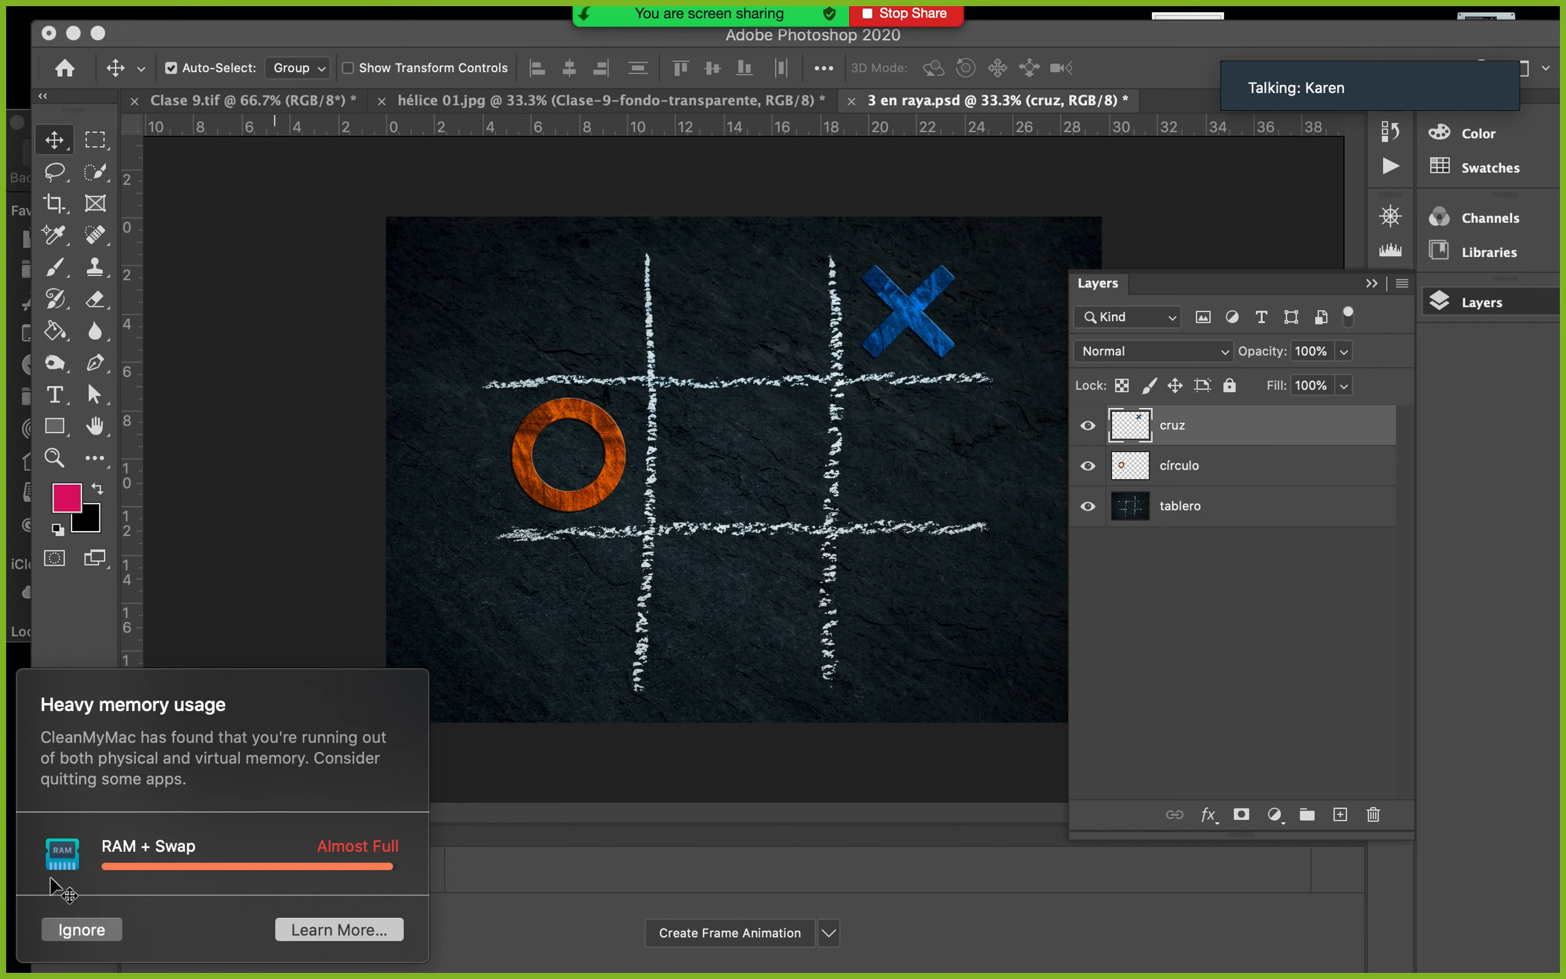
click(75, 928)
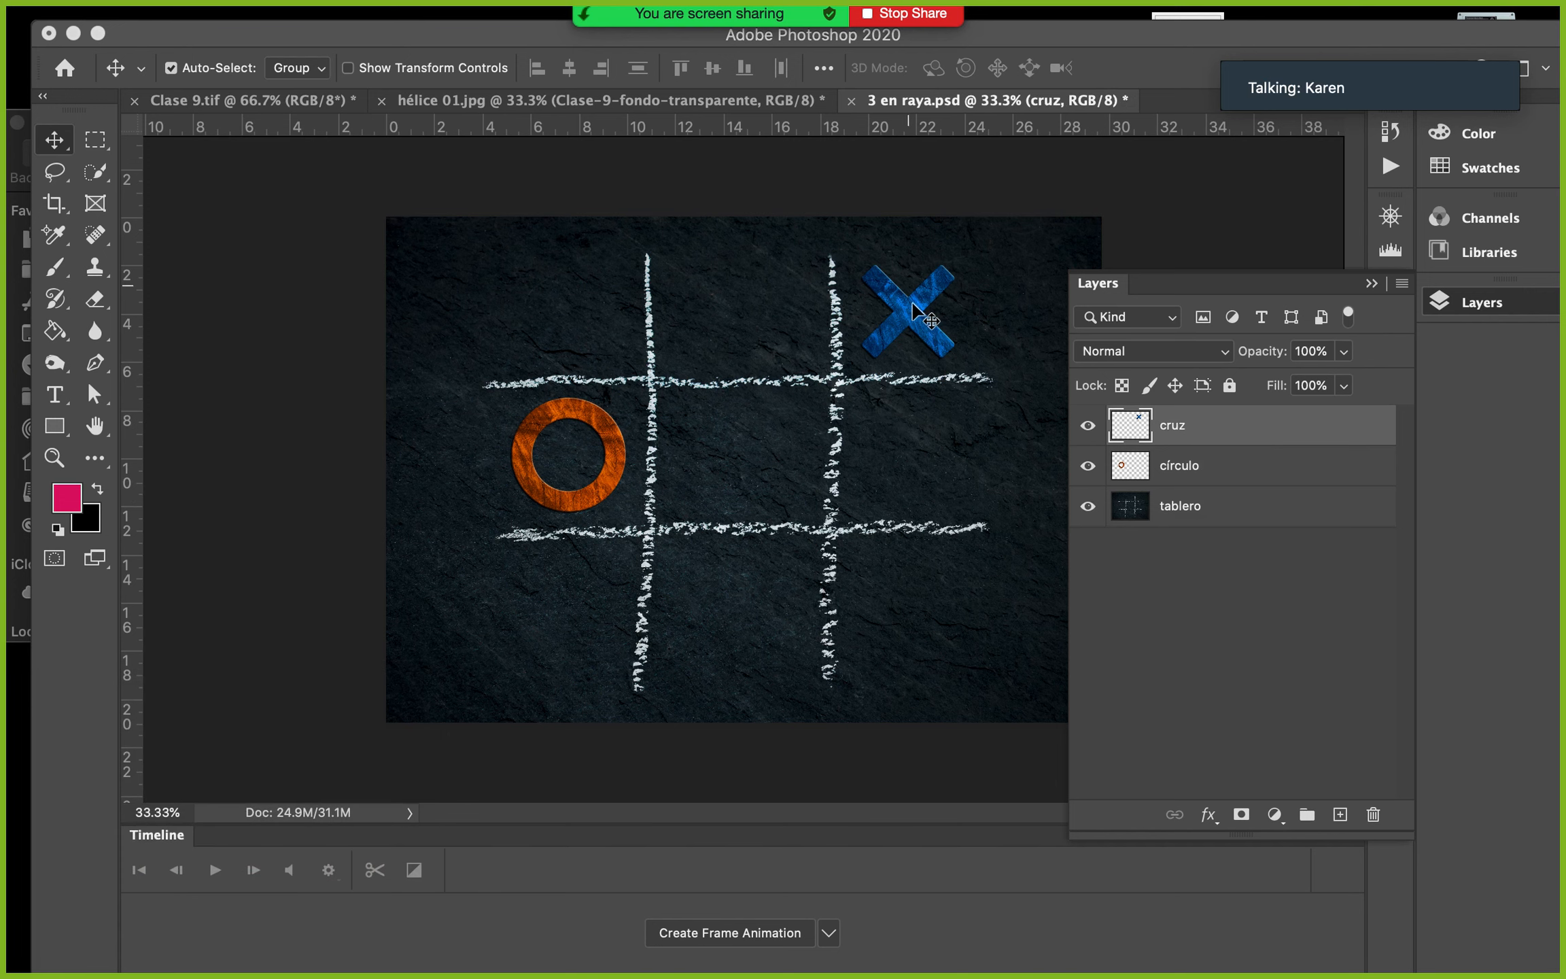
Move the blue cross slightly up within its grid square, then select the círculo layer and dismiss the memory alert
mouse_move(914, 309)
mouse_down()
mouse_move(916, 510)
mouse_move(850, 332)
mouse_move(867, 339)
mouse_move(909, 272)
mouse_move(913, 285)
mouse_up()
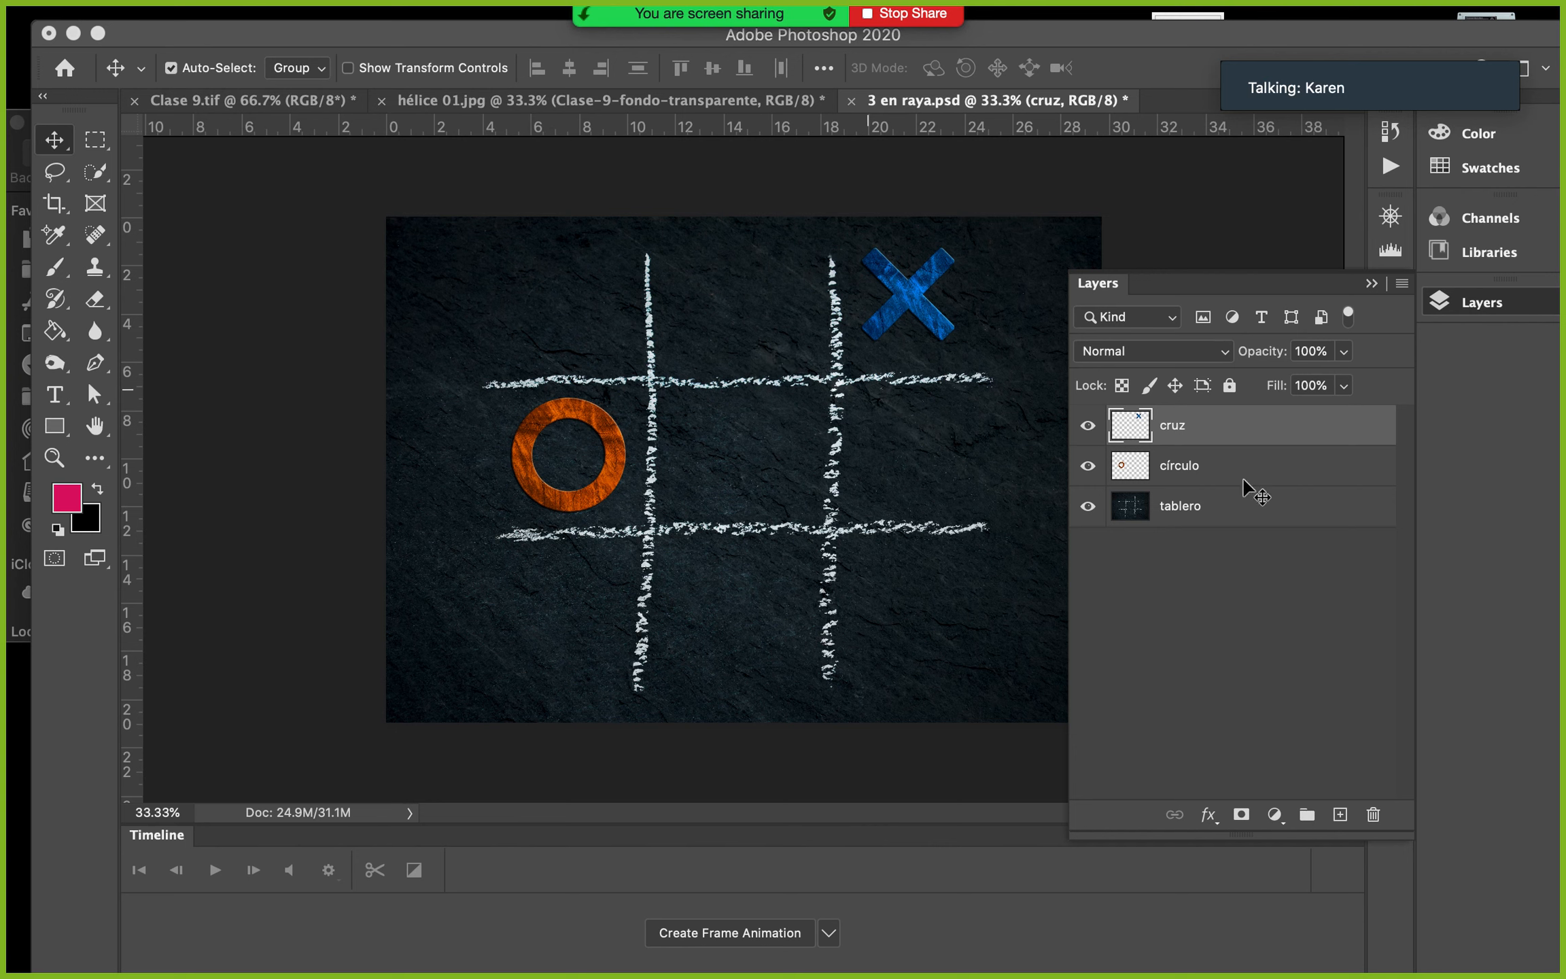
click(1262, 476)
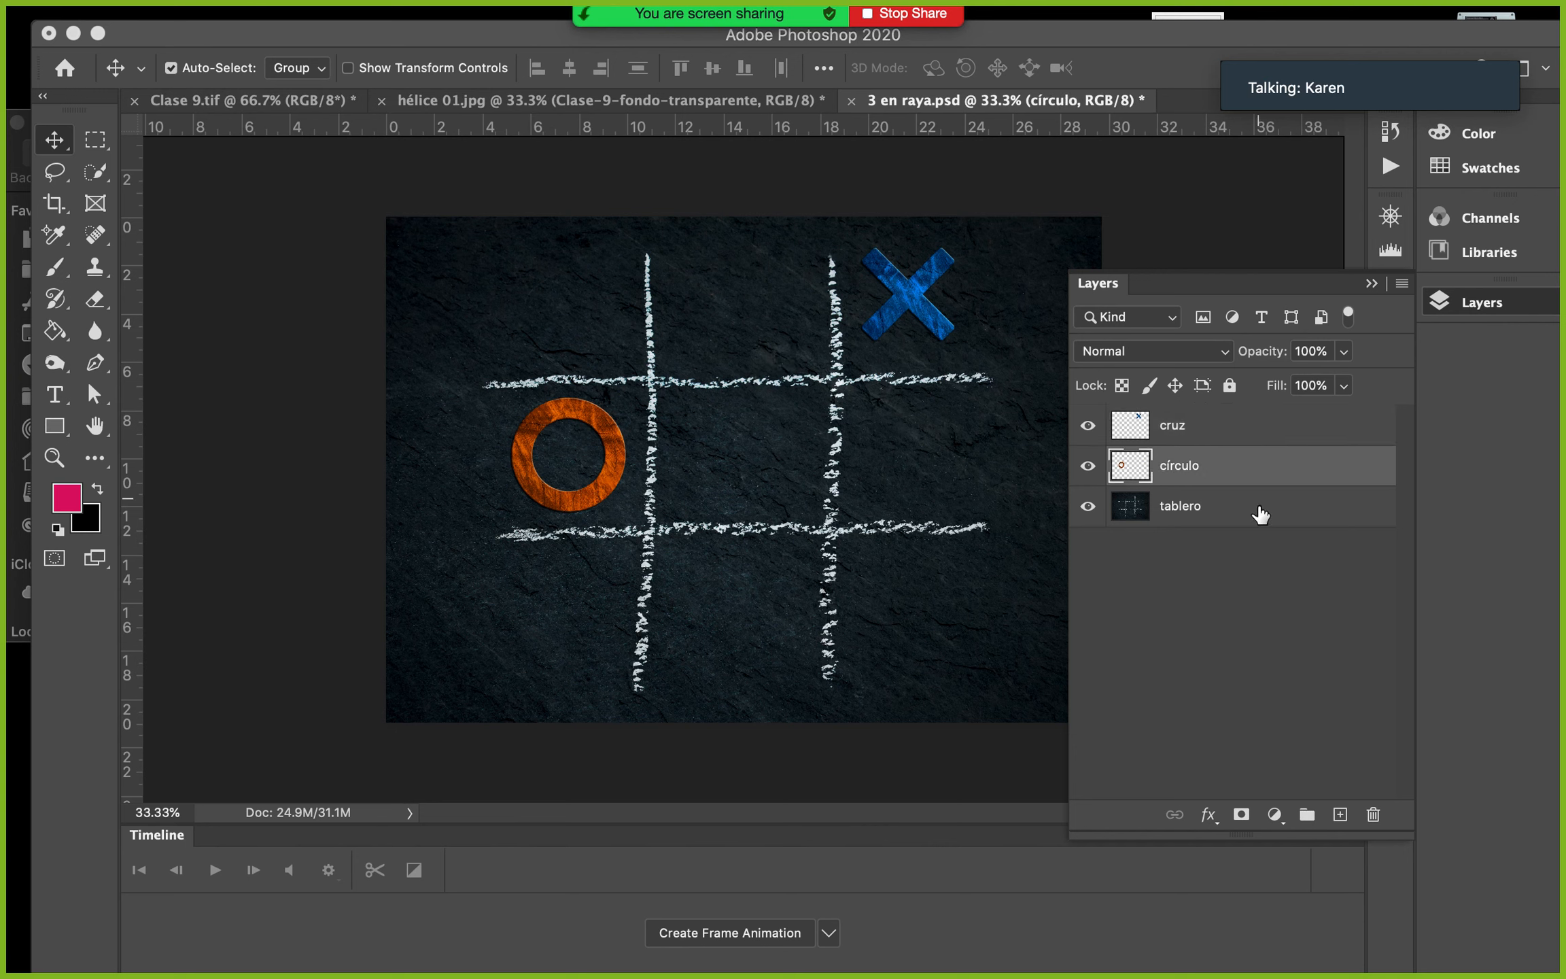
click(1261, 515)
click(1266, 468)
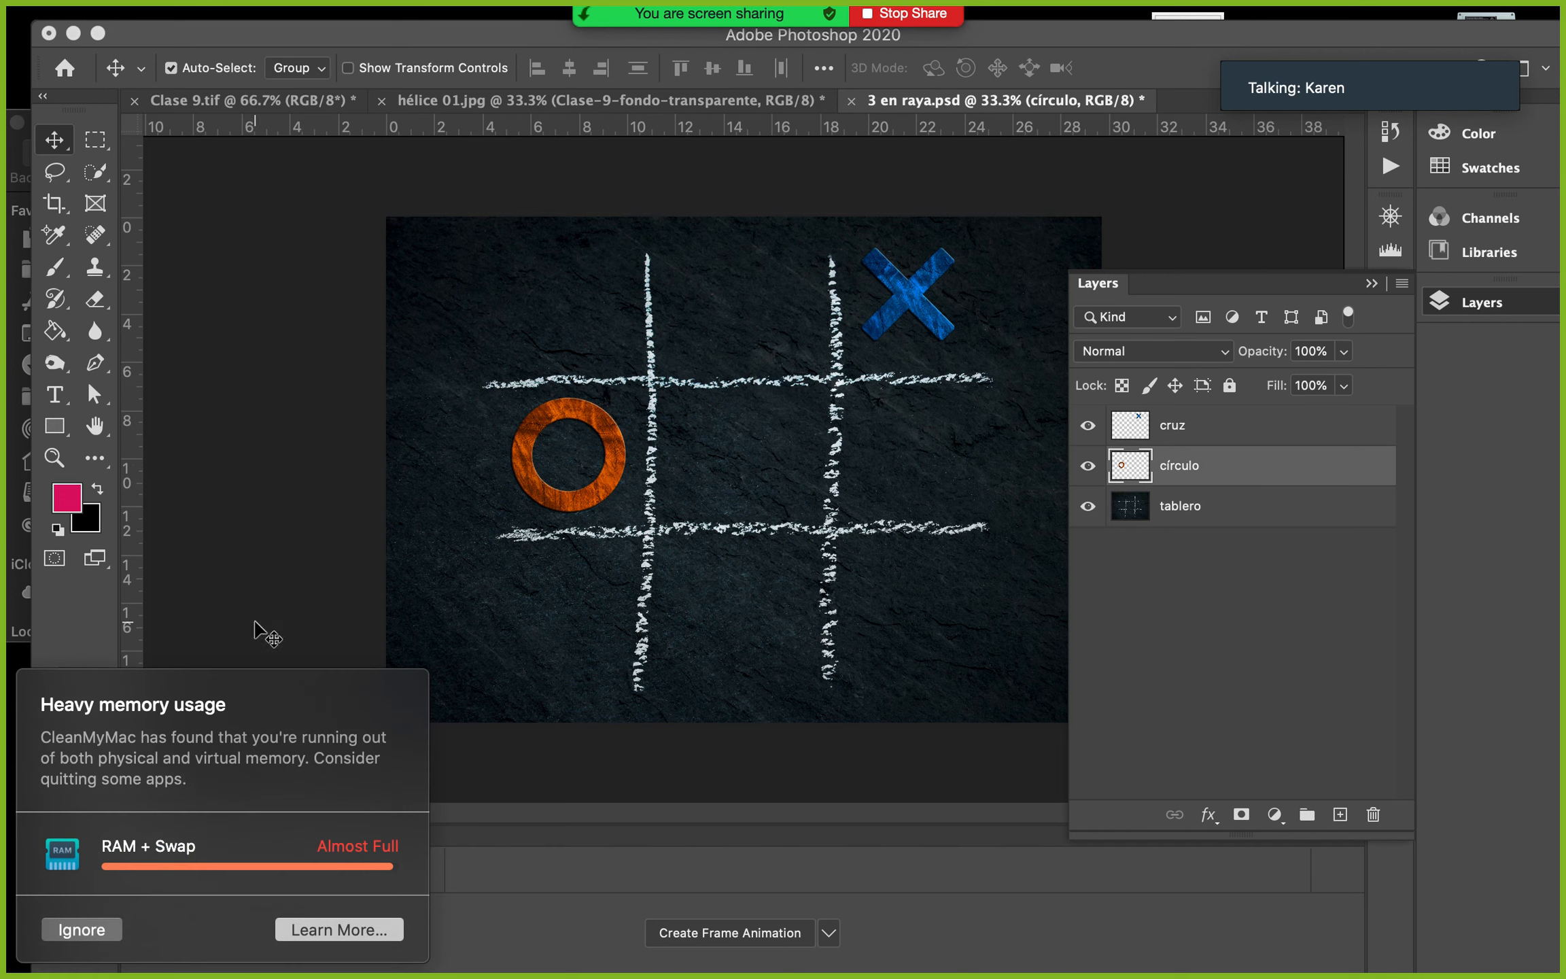
click(82, 929)
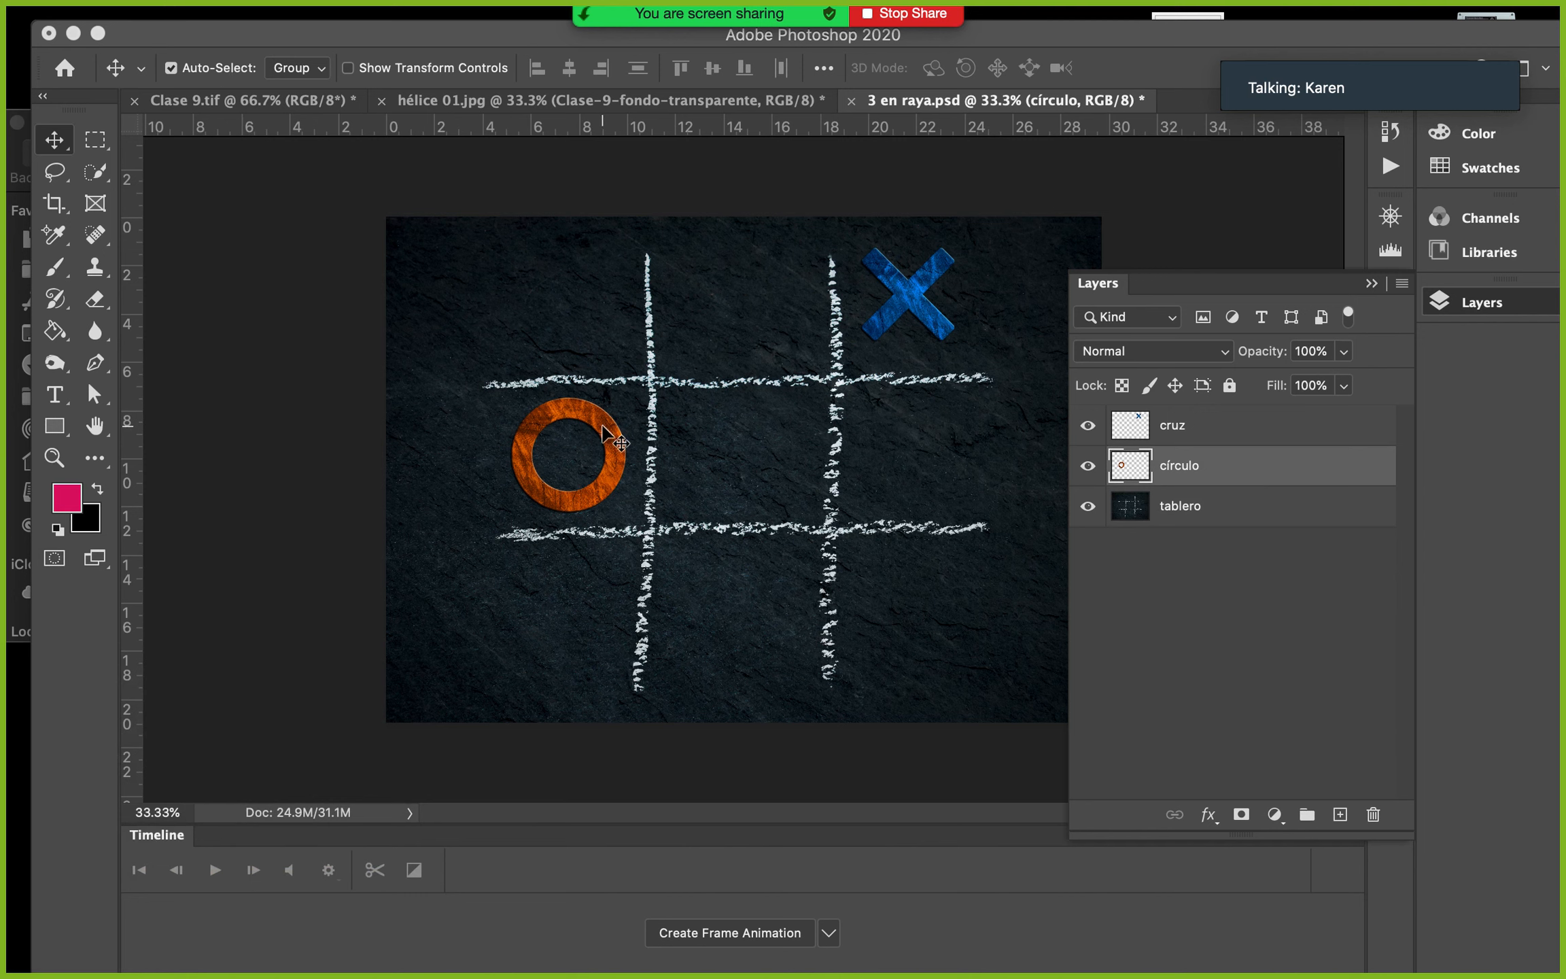
Try moving the circle and the board, shift the blue cross slightly right, and select the cruz layer
drag(604, 431, 535, 457)
mouse_move(911, 303)
mouse_down()
mouse_move(918, 289)
mouse_move(961, 439)
mouse_move(925, 292)
mouse_up()
mouse_move(762, 361)
mouse_down()
mouse_move(780, 518)
mouse_move(762, 377)
mouse_move(764, 392)
mouse_up()
click(1251, 484)
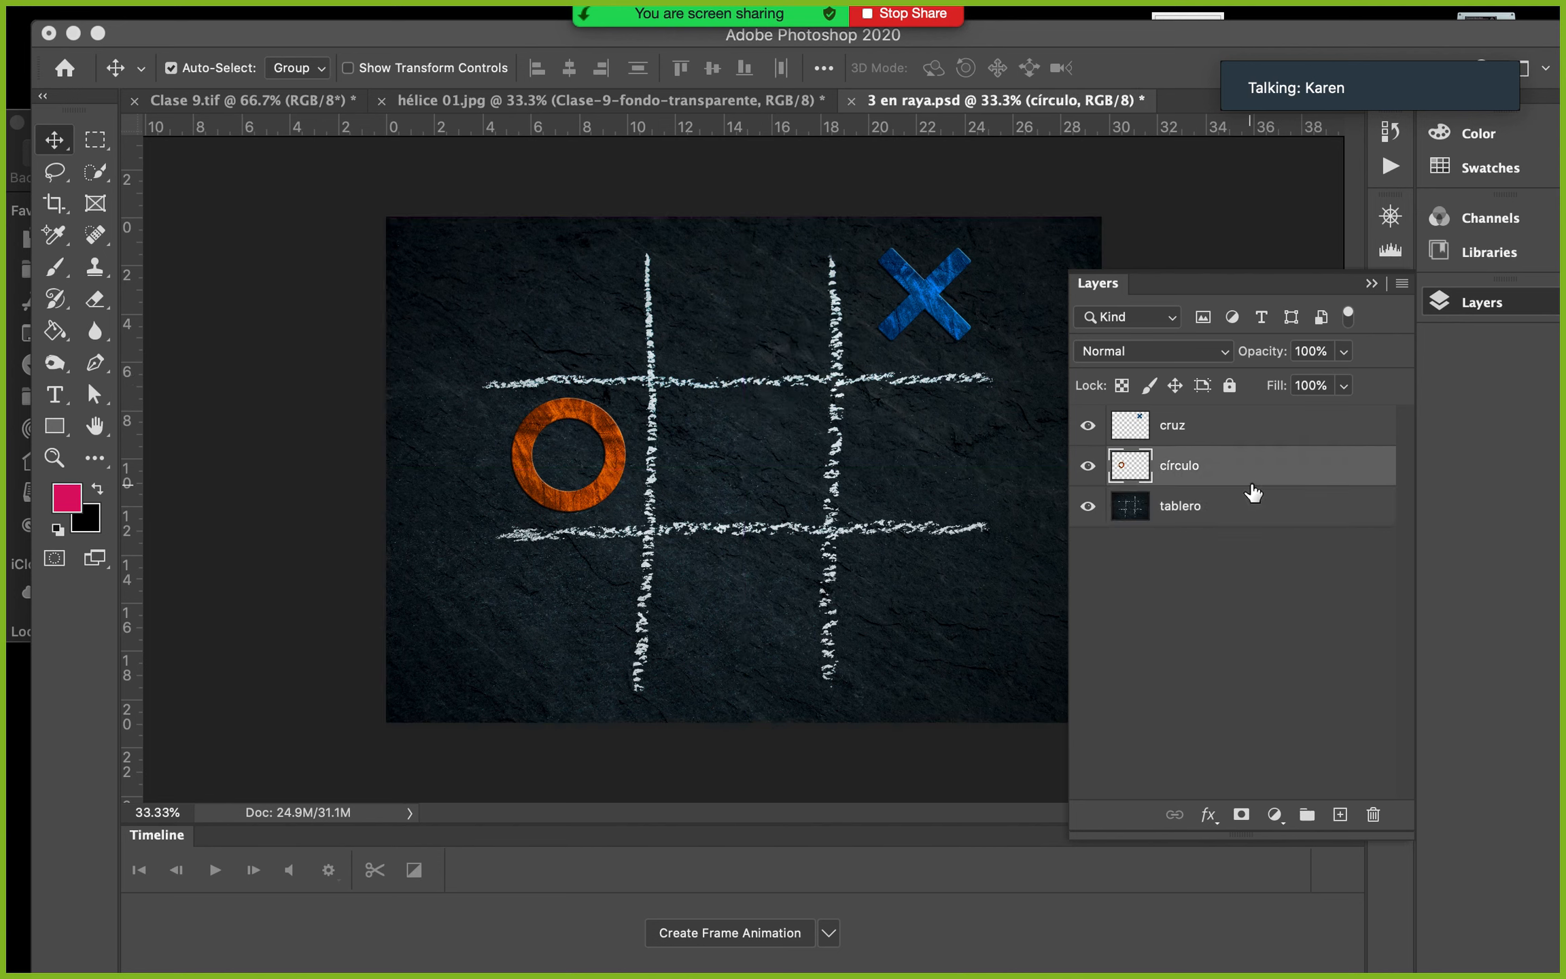
click(1255, 428)
Set the Move tool's Auto-Select to Layer and reposition the orange circle and blue cross within their grid squares
click(315, 68)
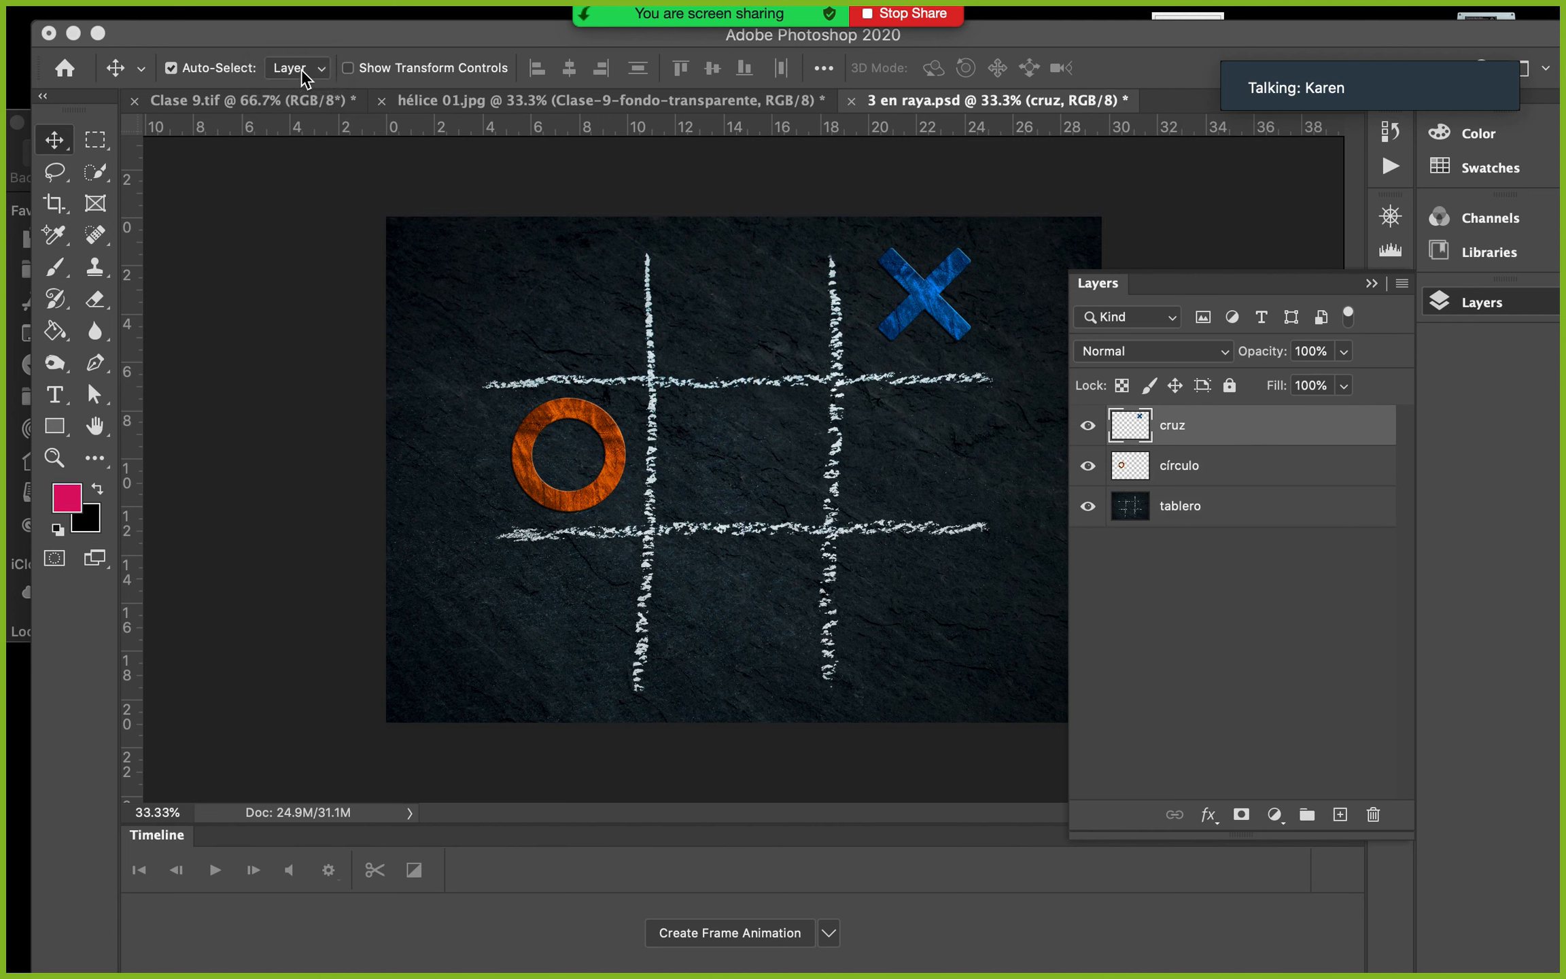
mouse_move(618, 432)
mouse_down()
mouse_move(592, 425)
mouse_move(546, 332)
mouse_move(588, 447)
mouse_move(614, 453)
mouse_up()
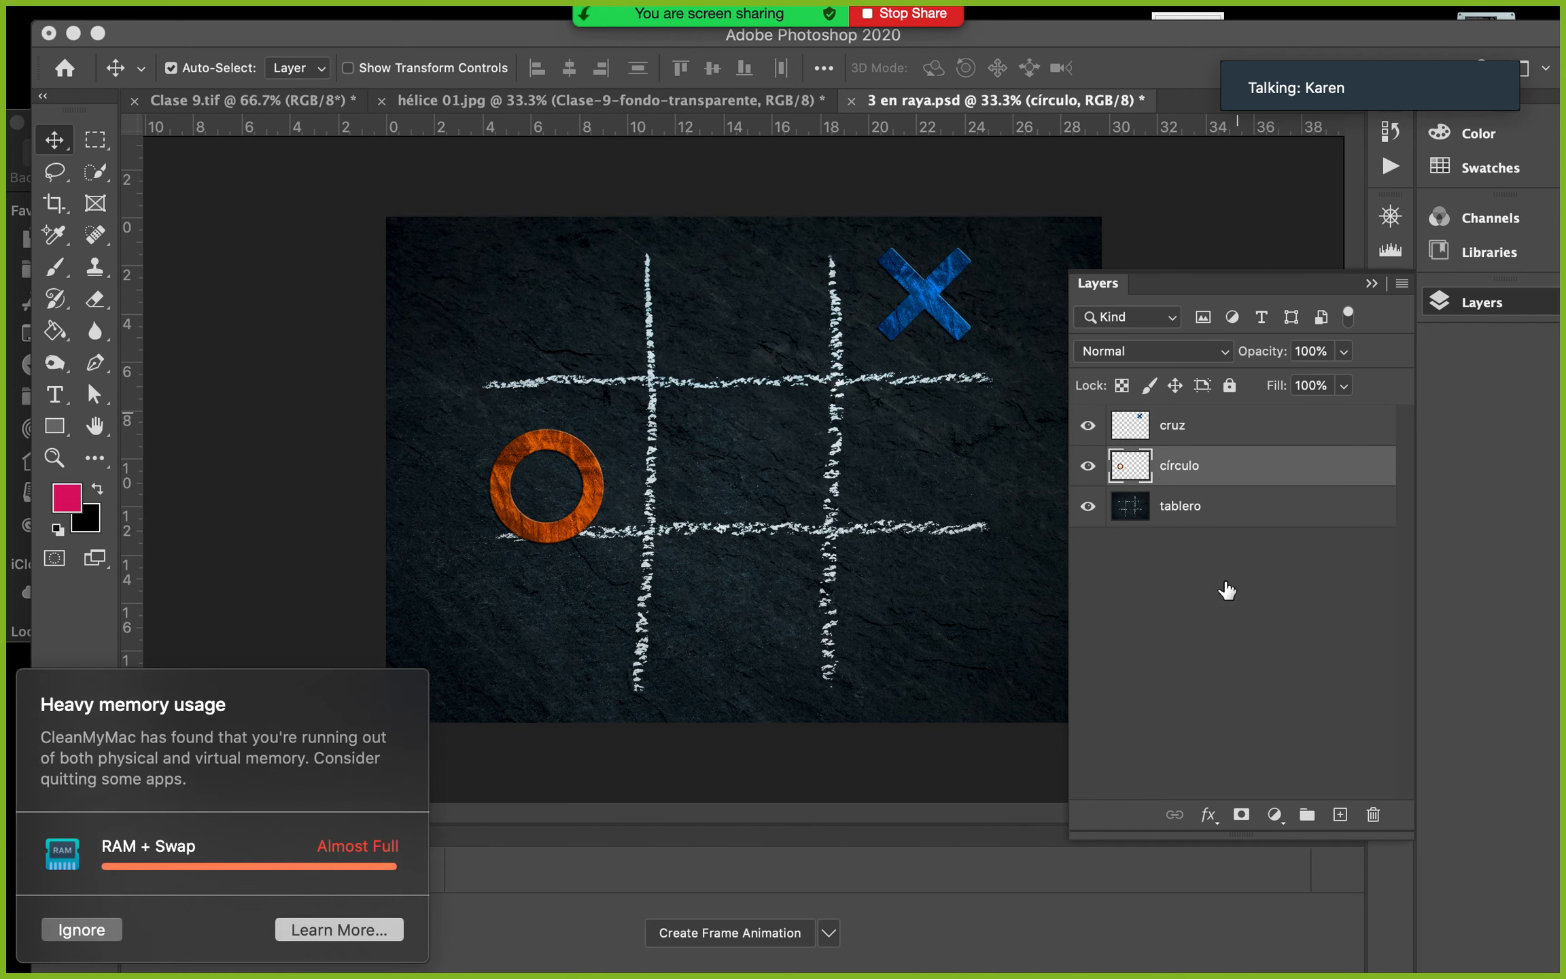
click(83, 930)
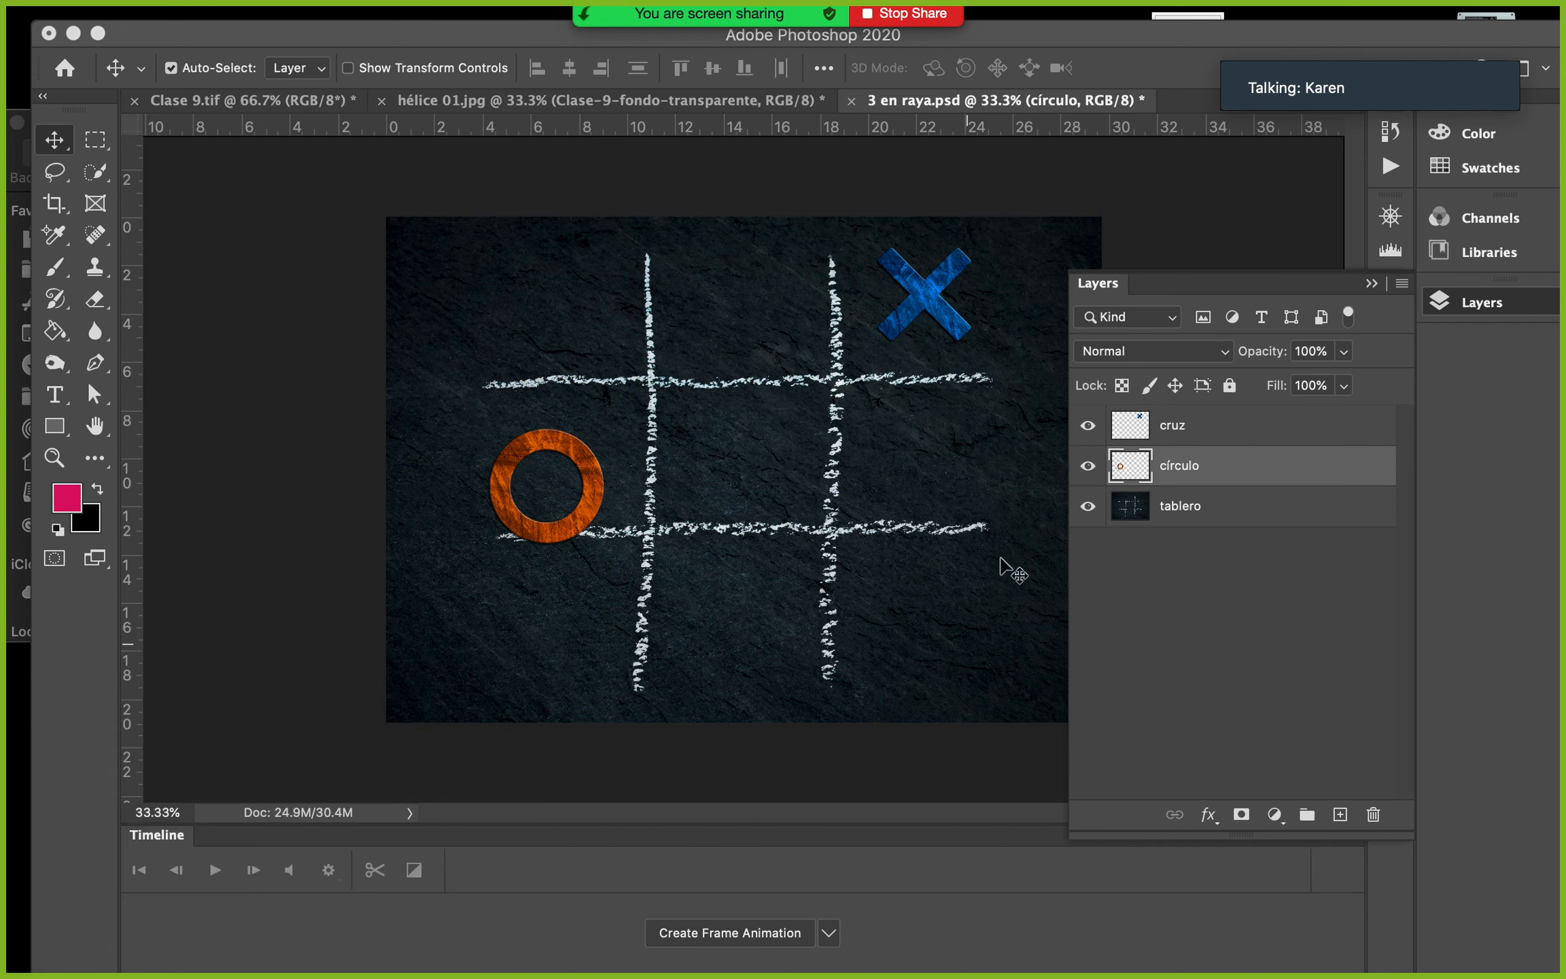
drag(925, 293, 896, 238)
drag(588, 474, 599, 449)
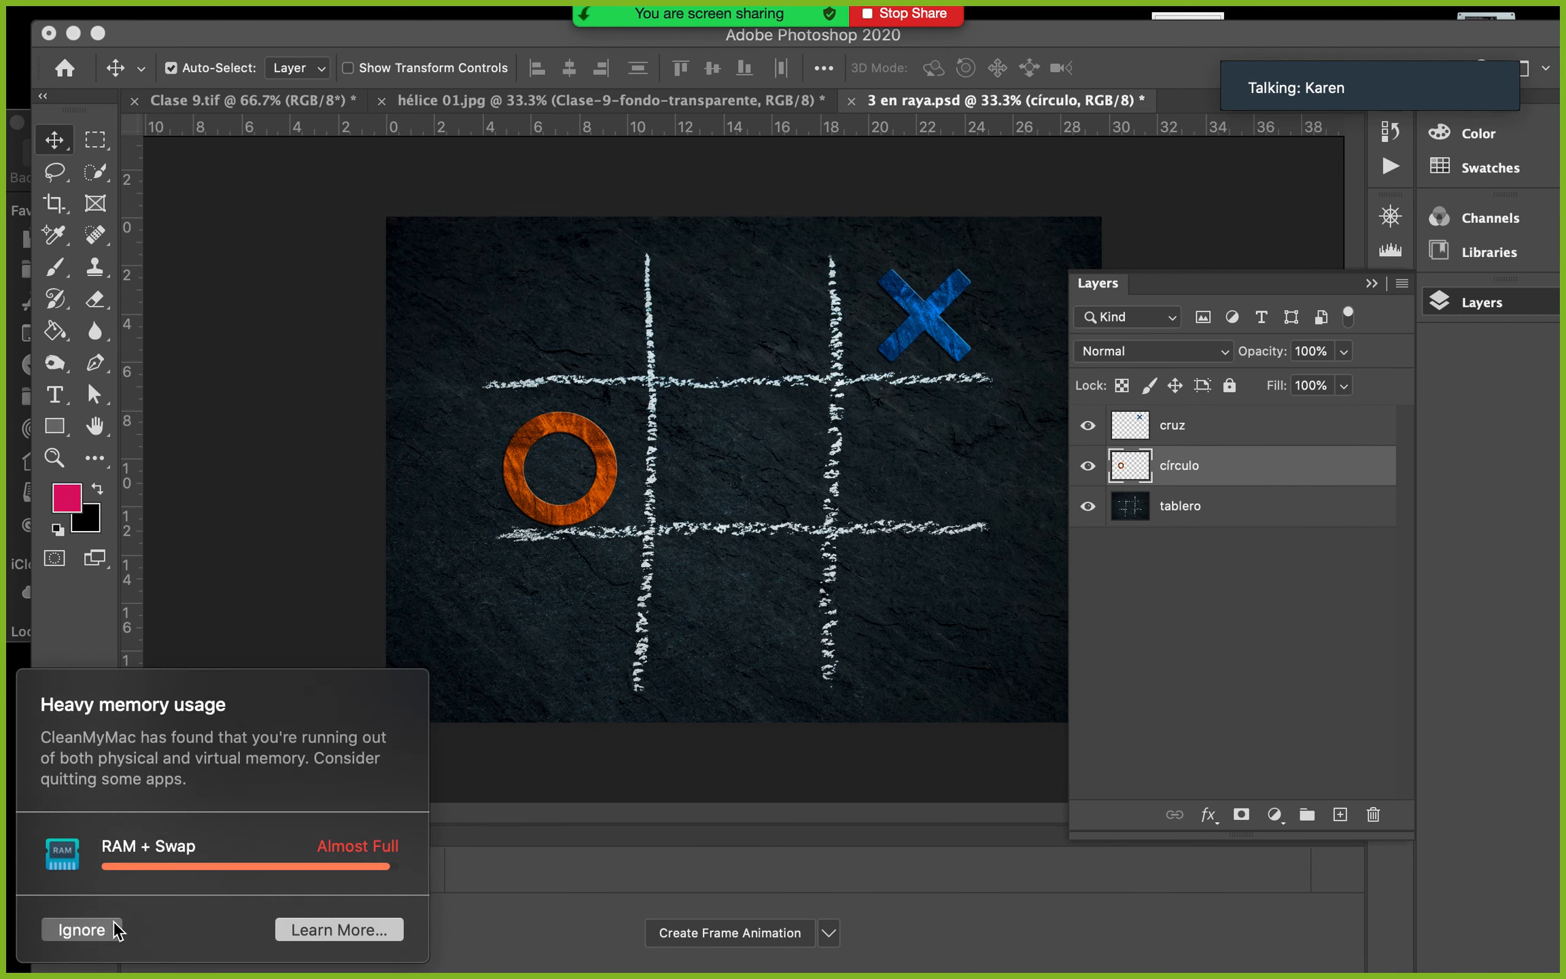
click(113, 925)
Move the tablero layer to the top of the layer stack and switch its visibility off and on
drag(1217, 518, 1208, 418)
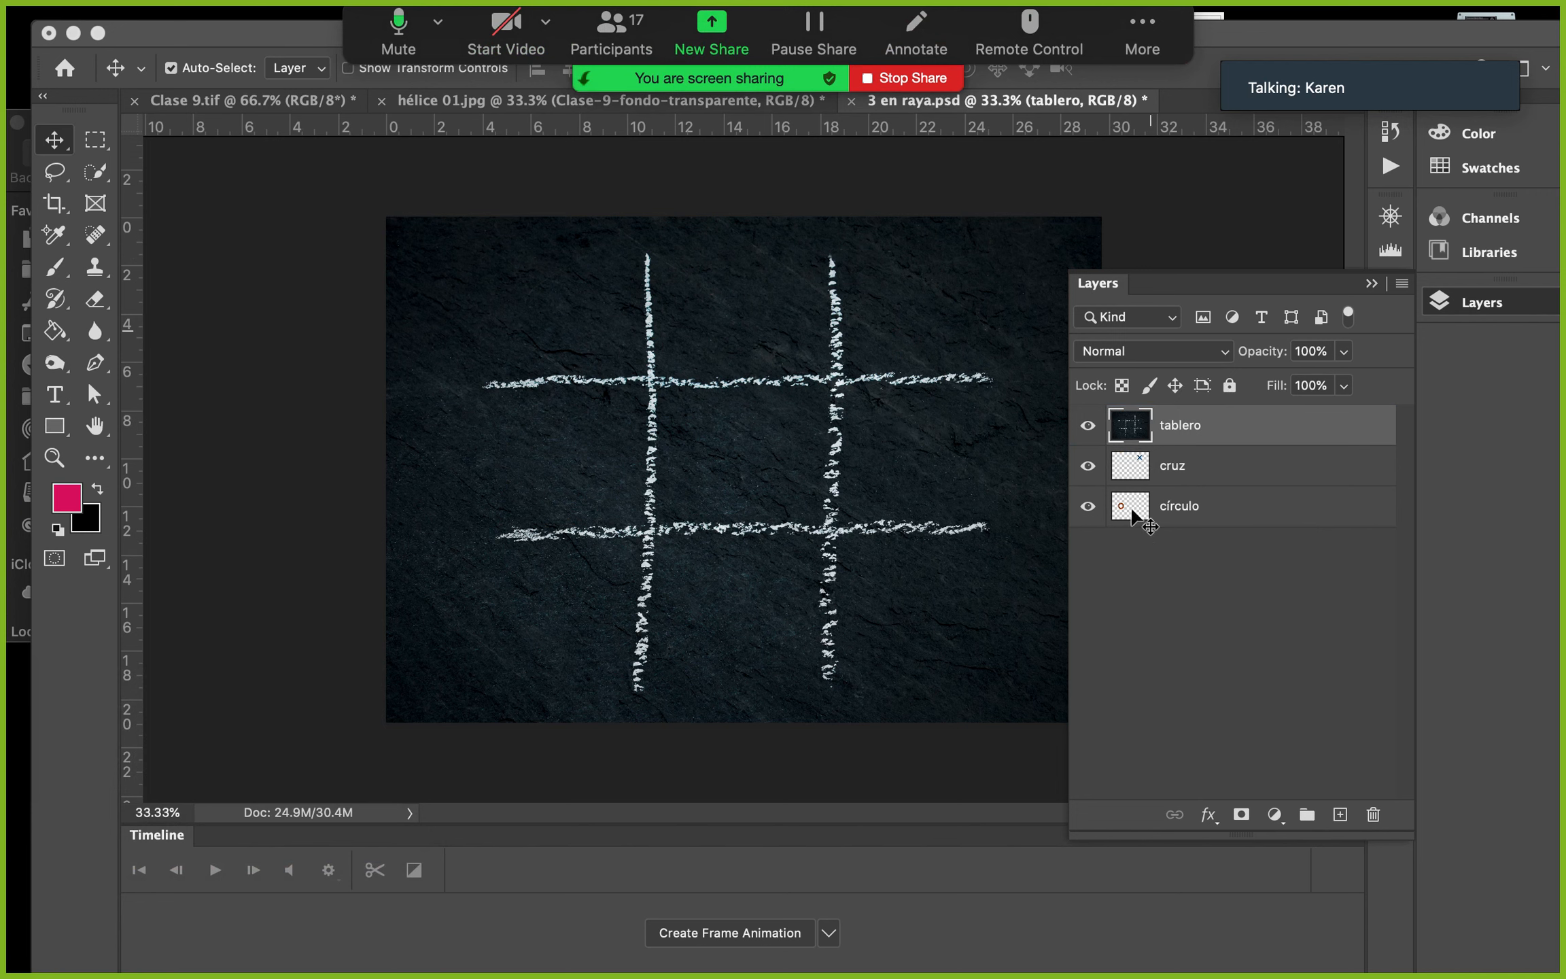
click(1088, 426)
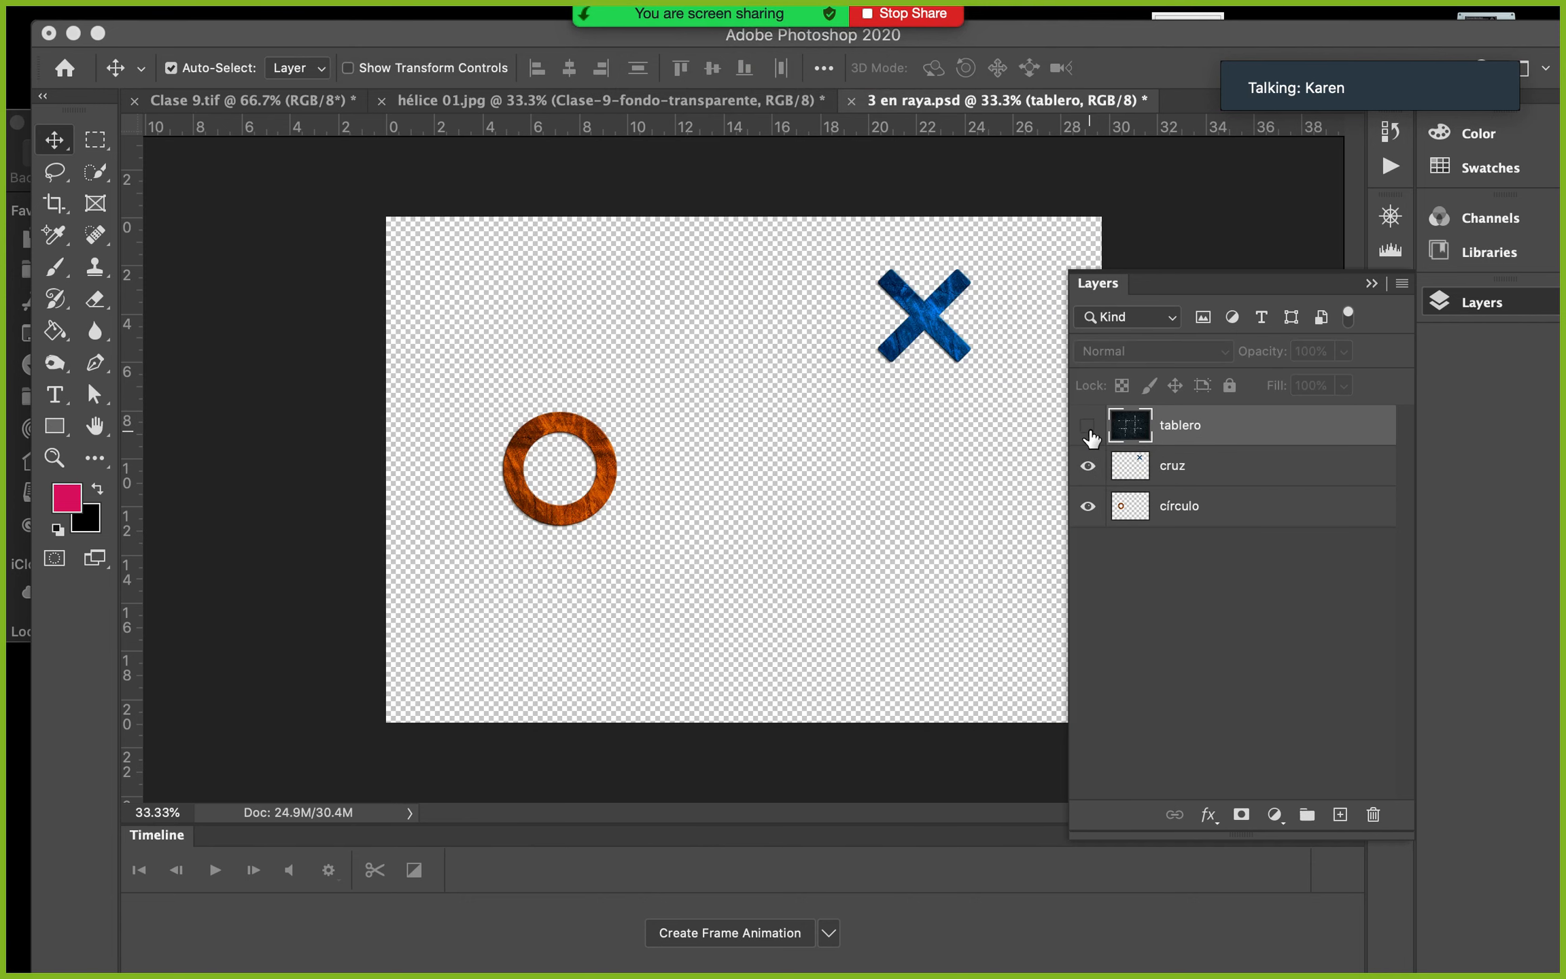
click(1088, 426)
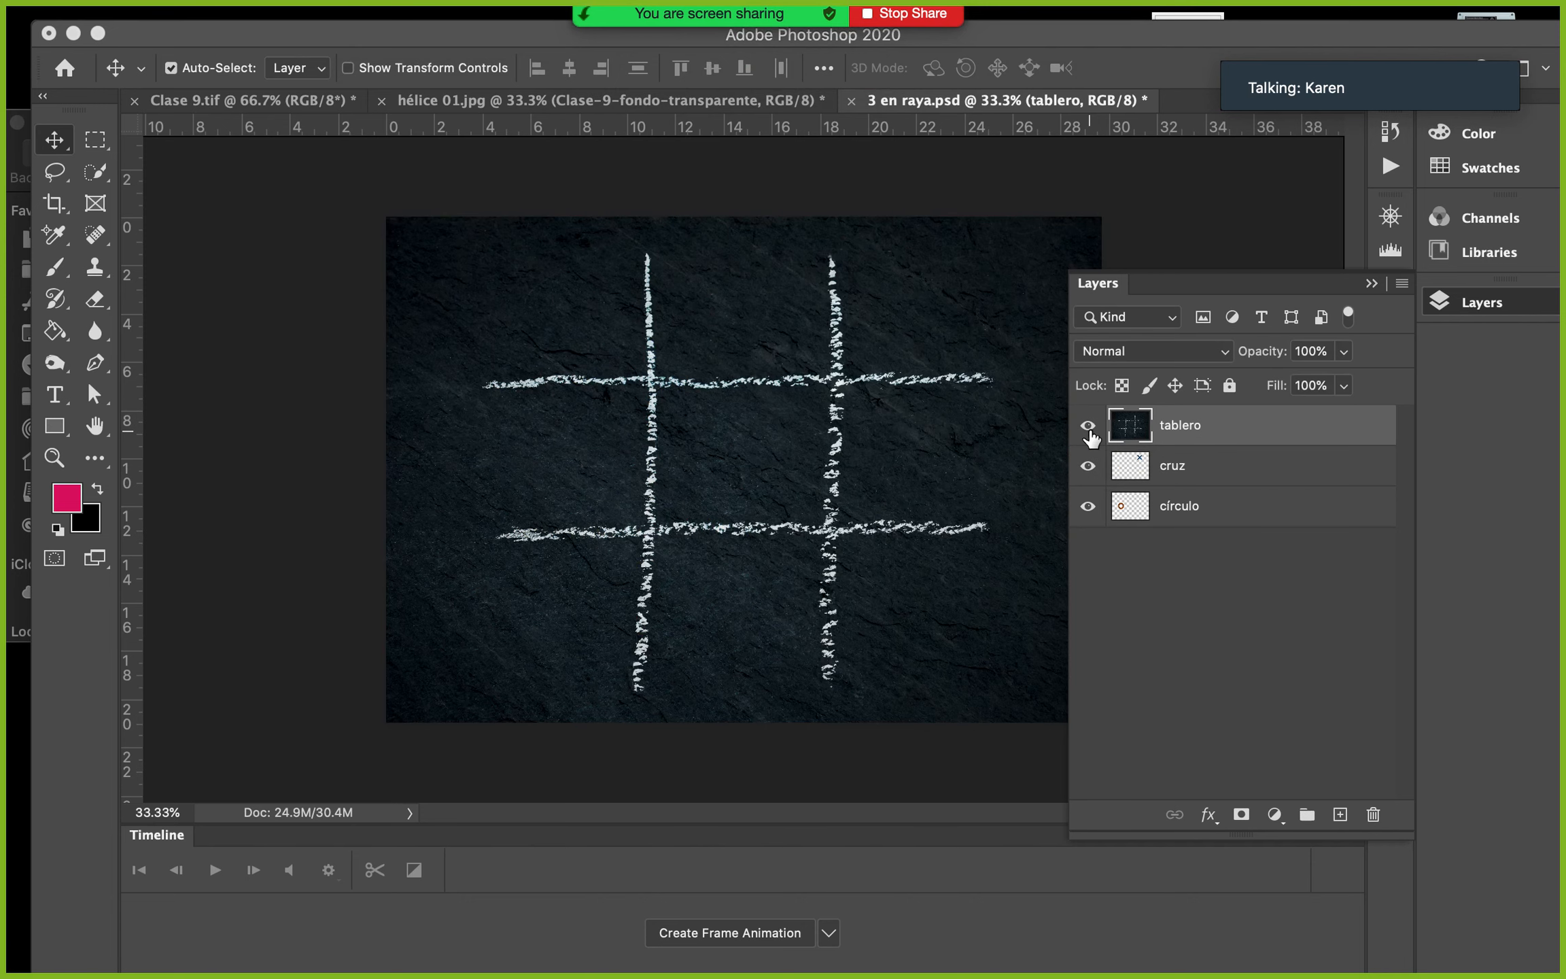
Switch the tablero layer's visibility off and on, and move it back to the bottom of the layer stack
click(1088, 426)
click(1088, 426)
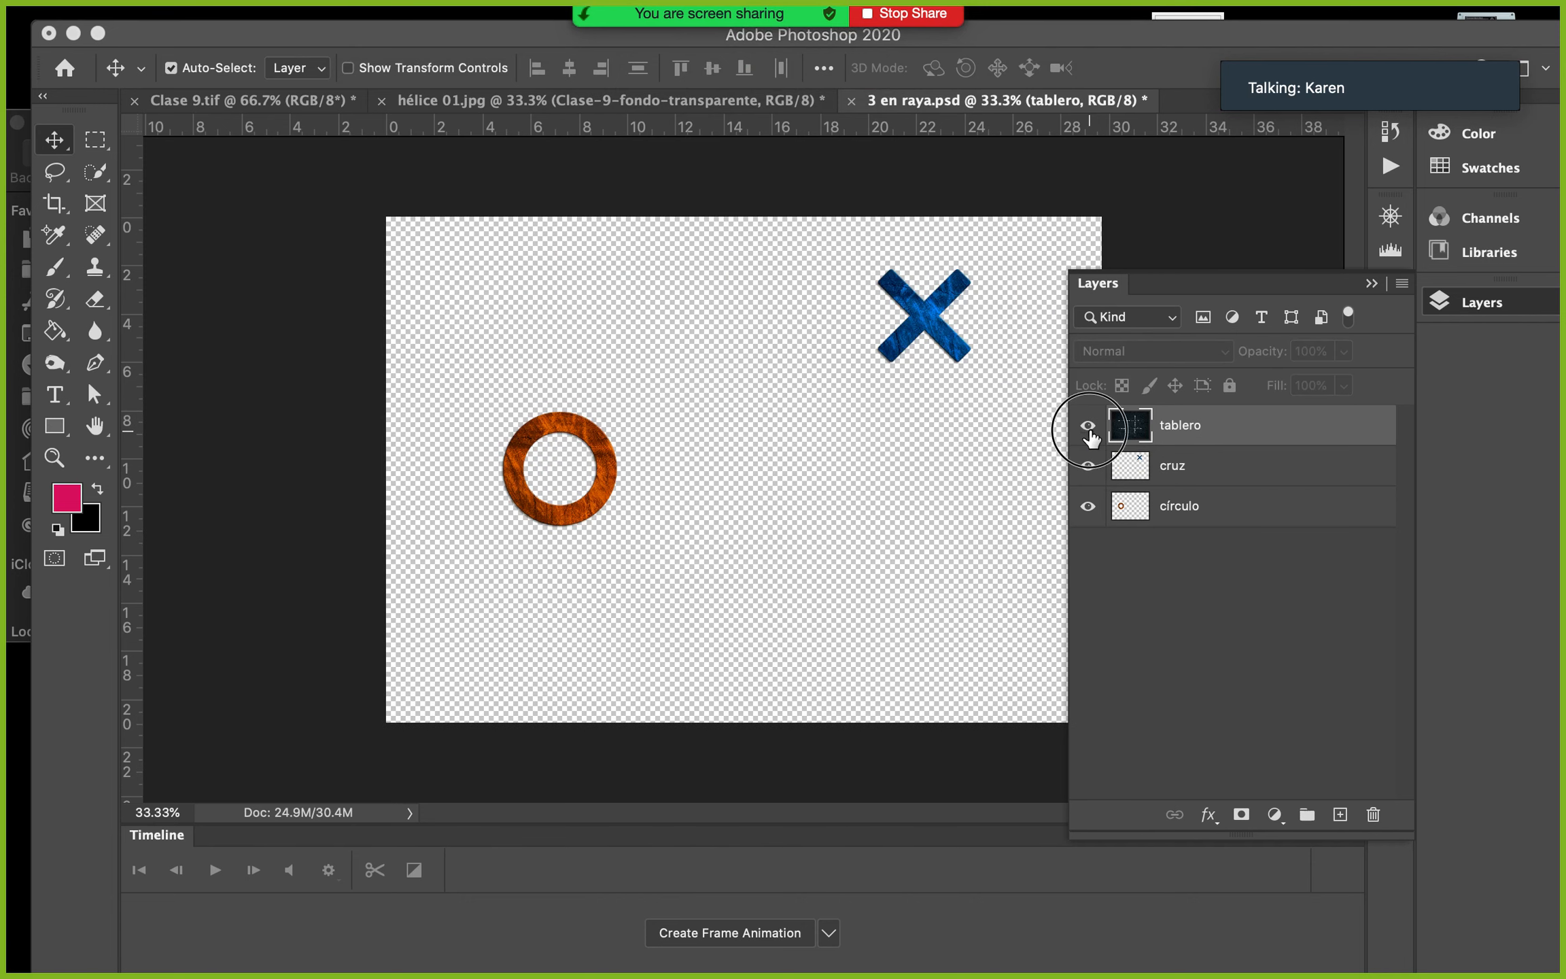
click(1088, 426)
click(1088, 425)
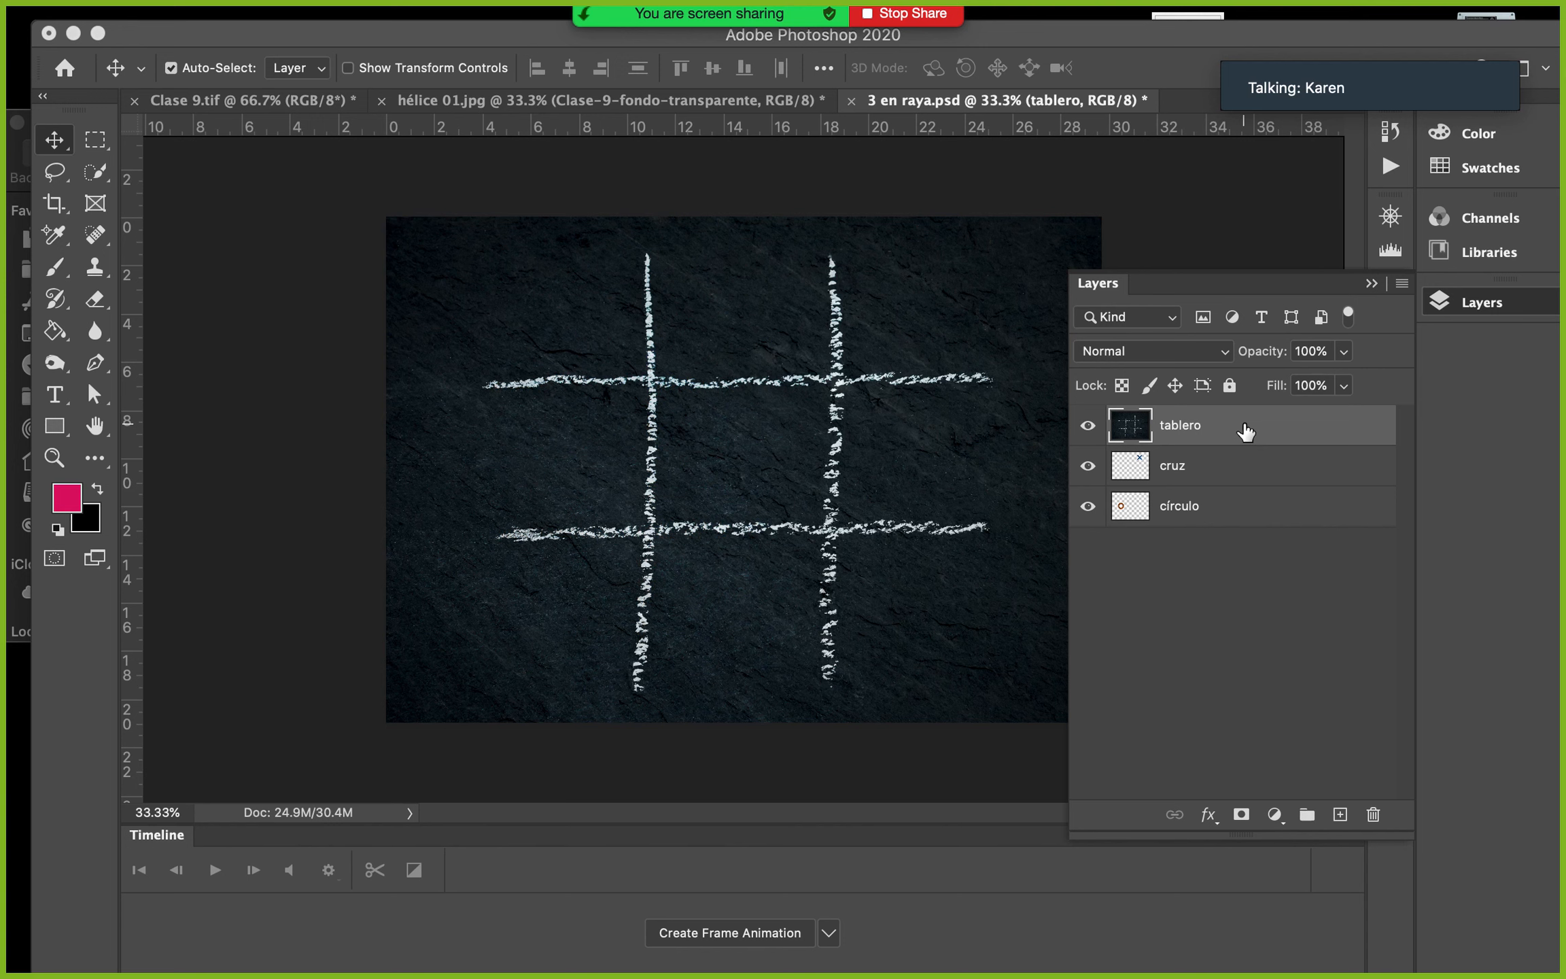
click(1267, 423)
drag(1269, 428, 1269, 529)
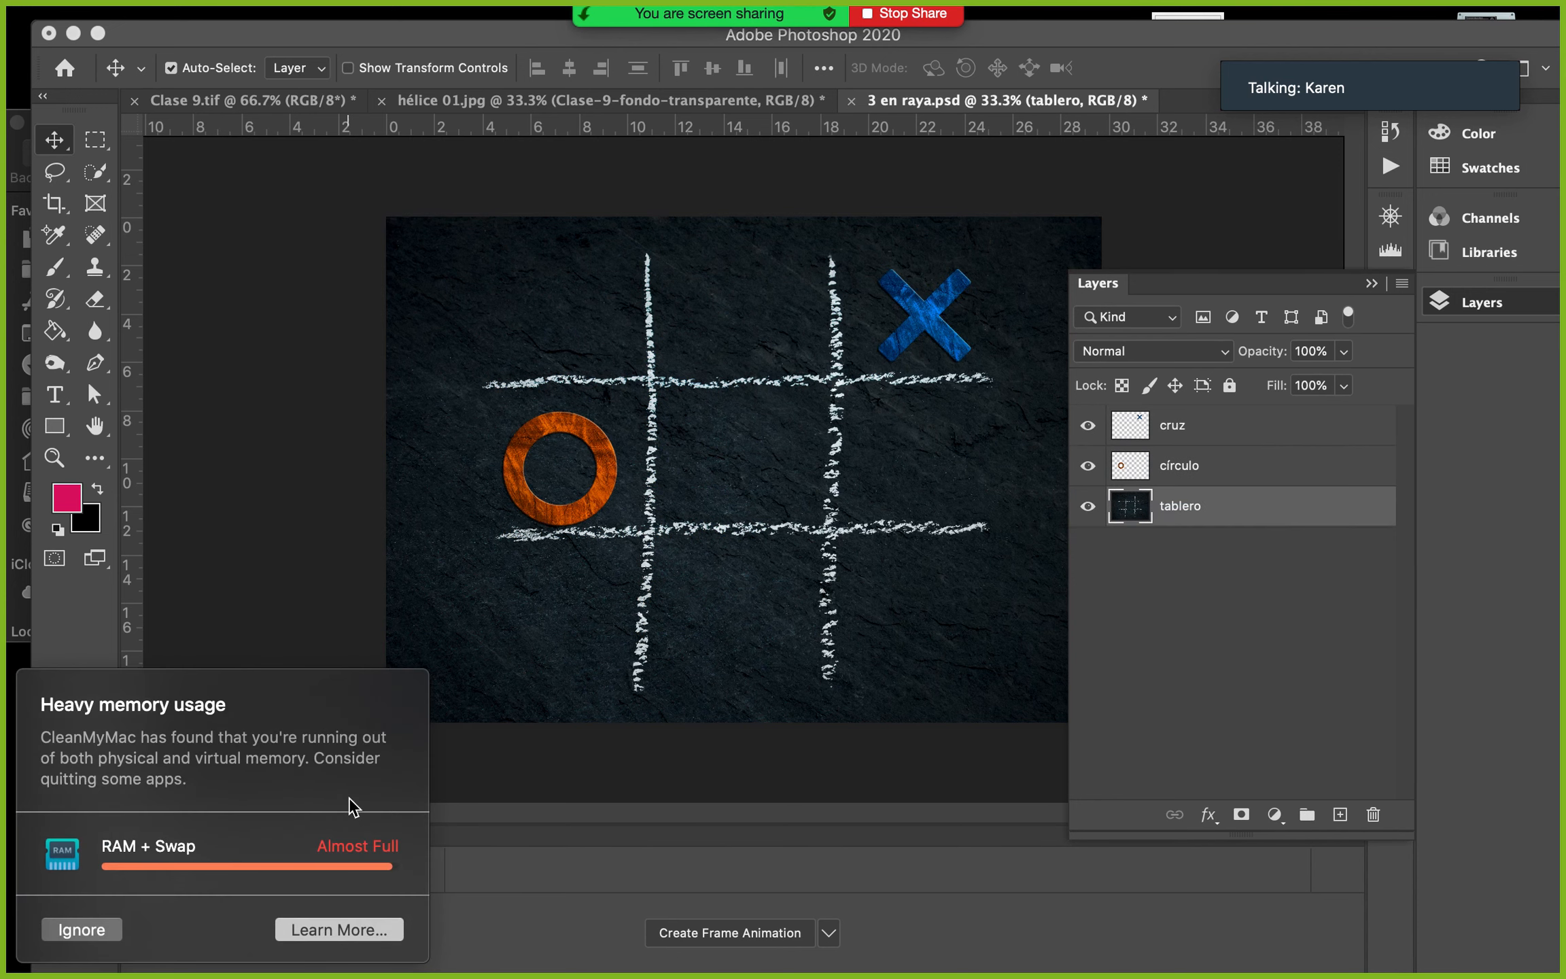
click(73, 942)
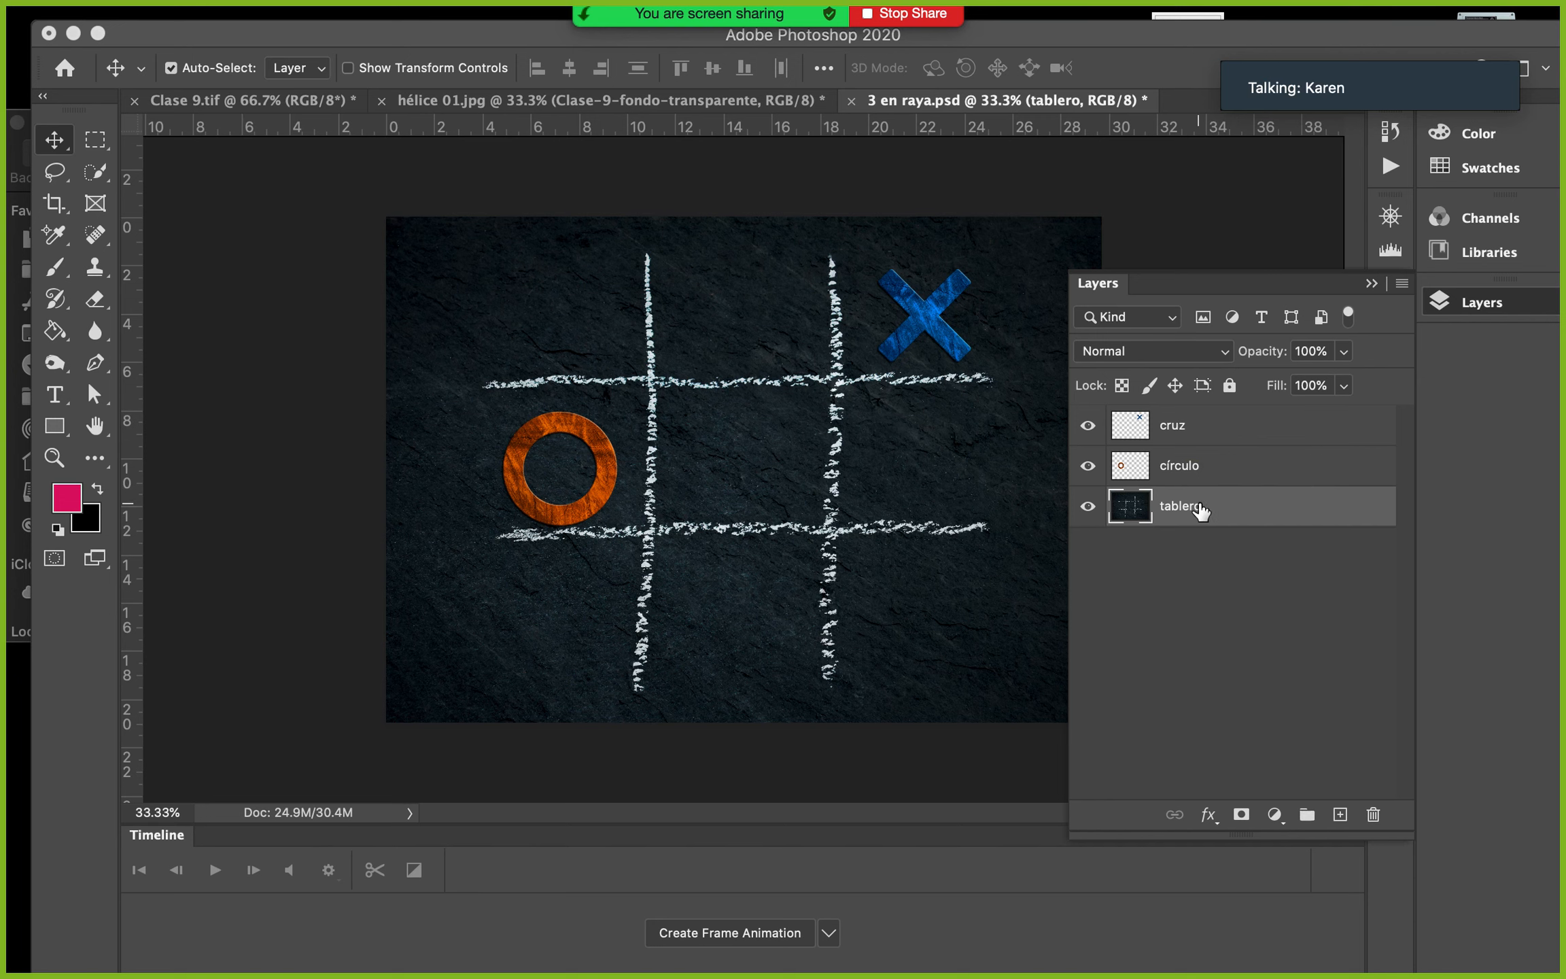
Delete the tablero layer, dismiss the memory alert, and undo the deletion
drag(1202, 511, 1375, 819)
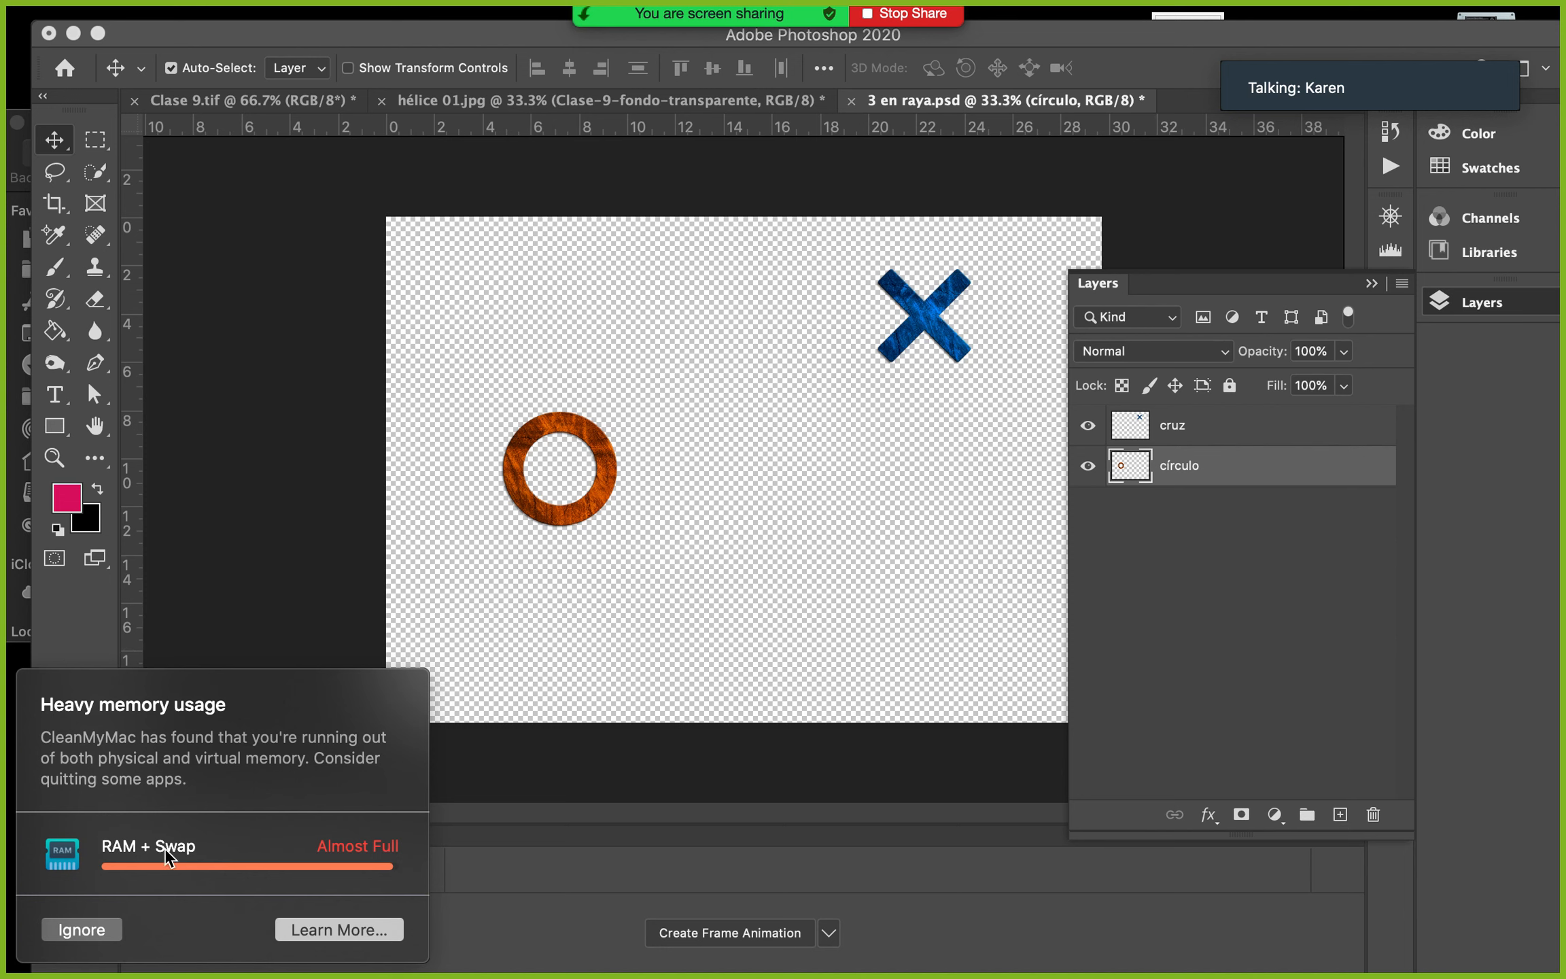
click(107, 931)
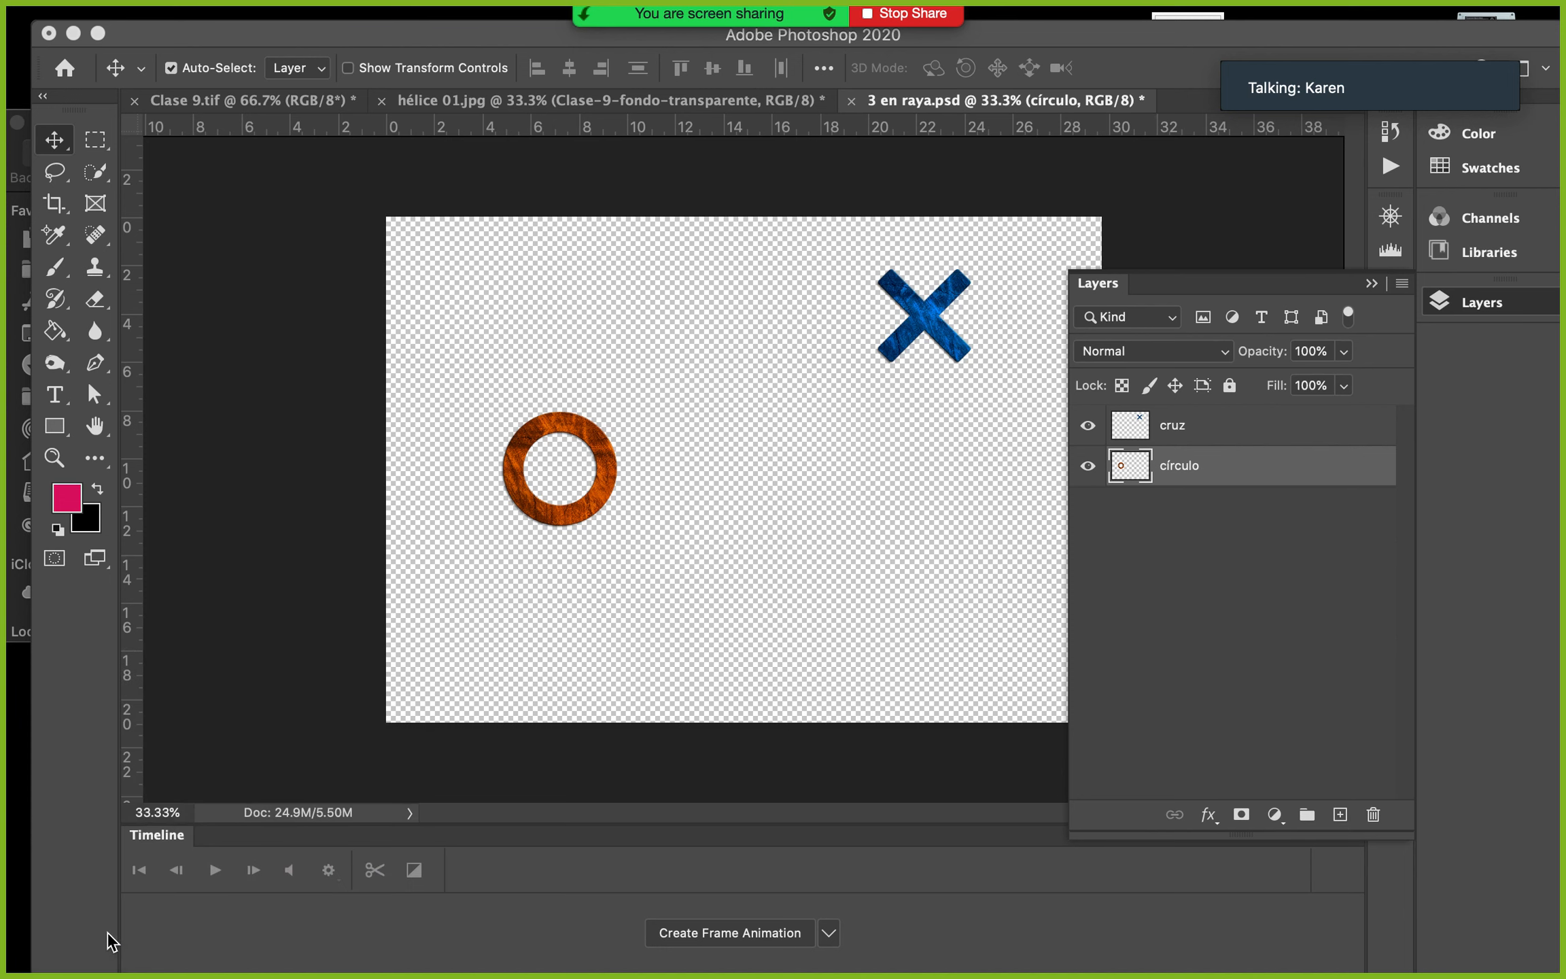
key(super)
super+click(500, 633)
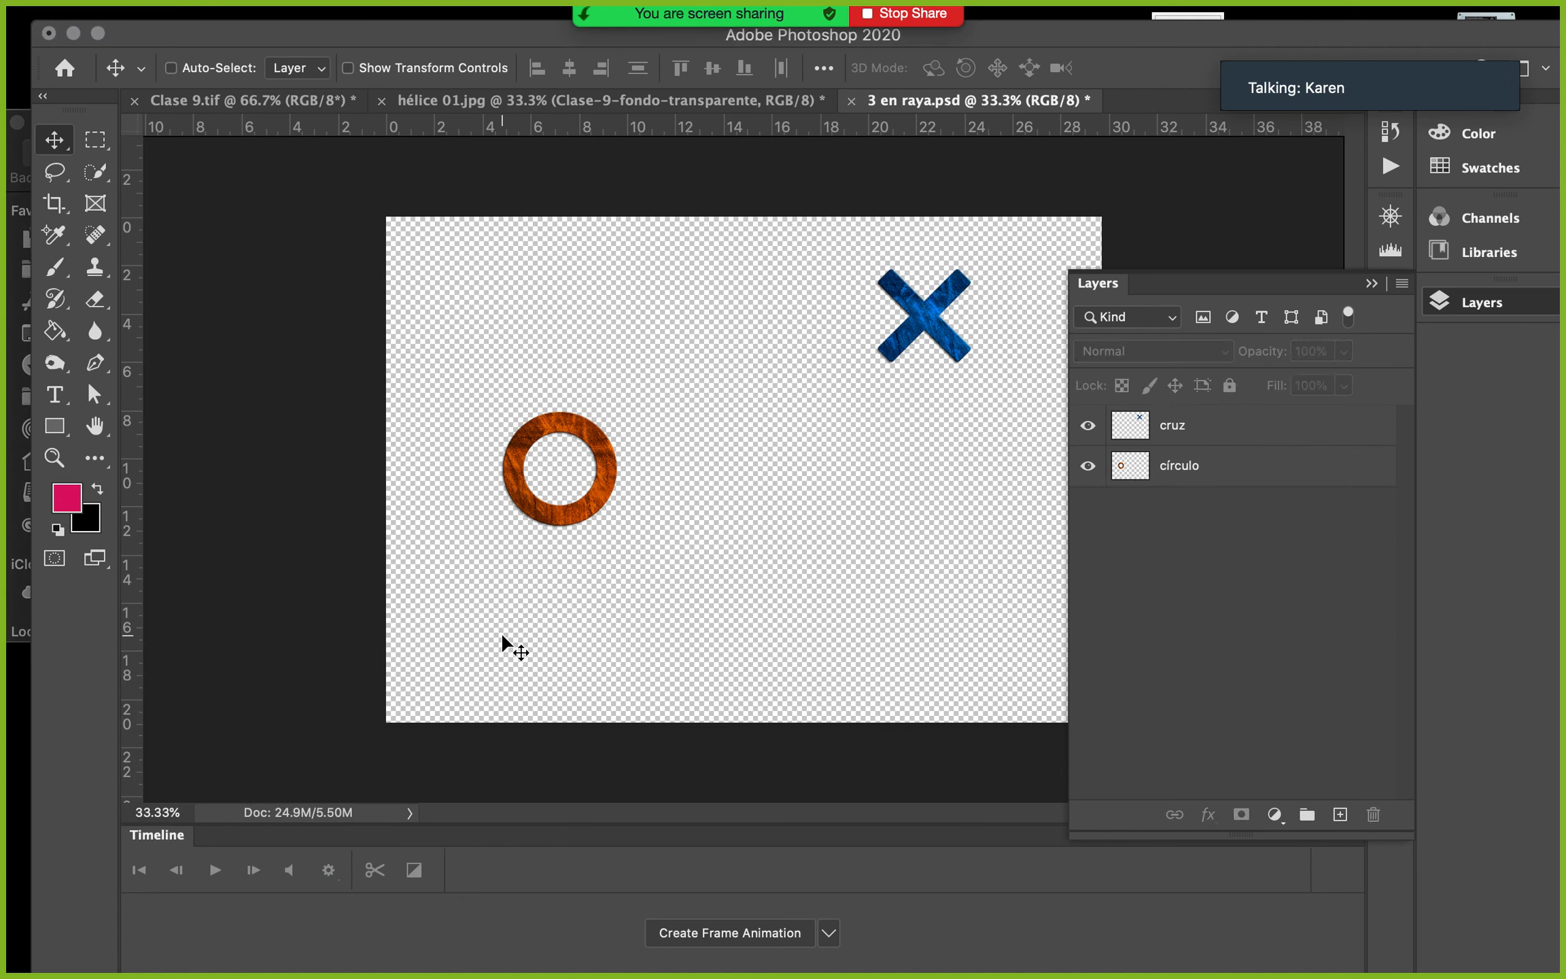
key(super+z)
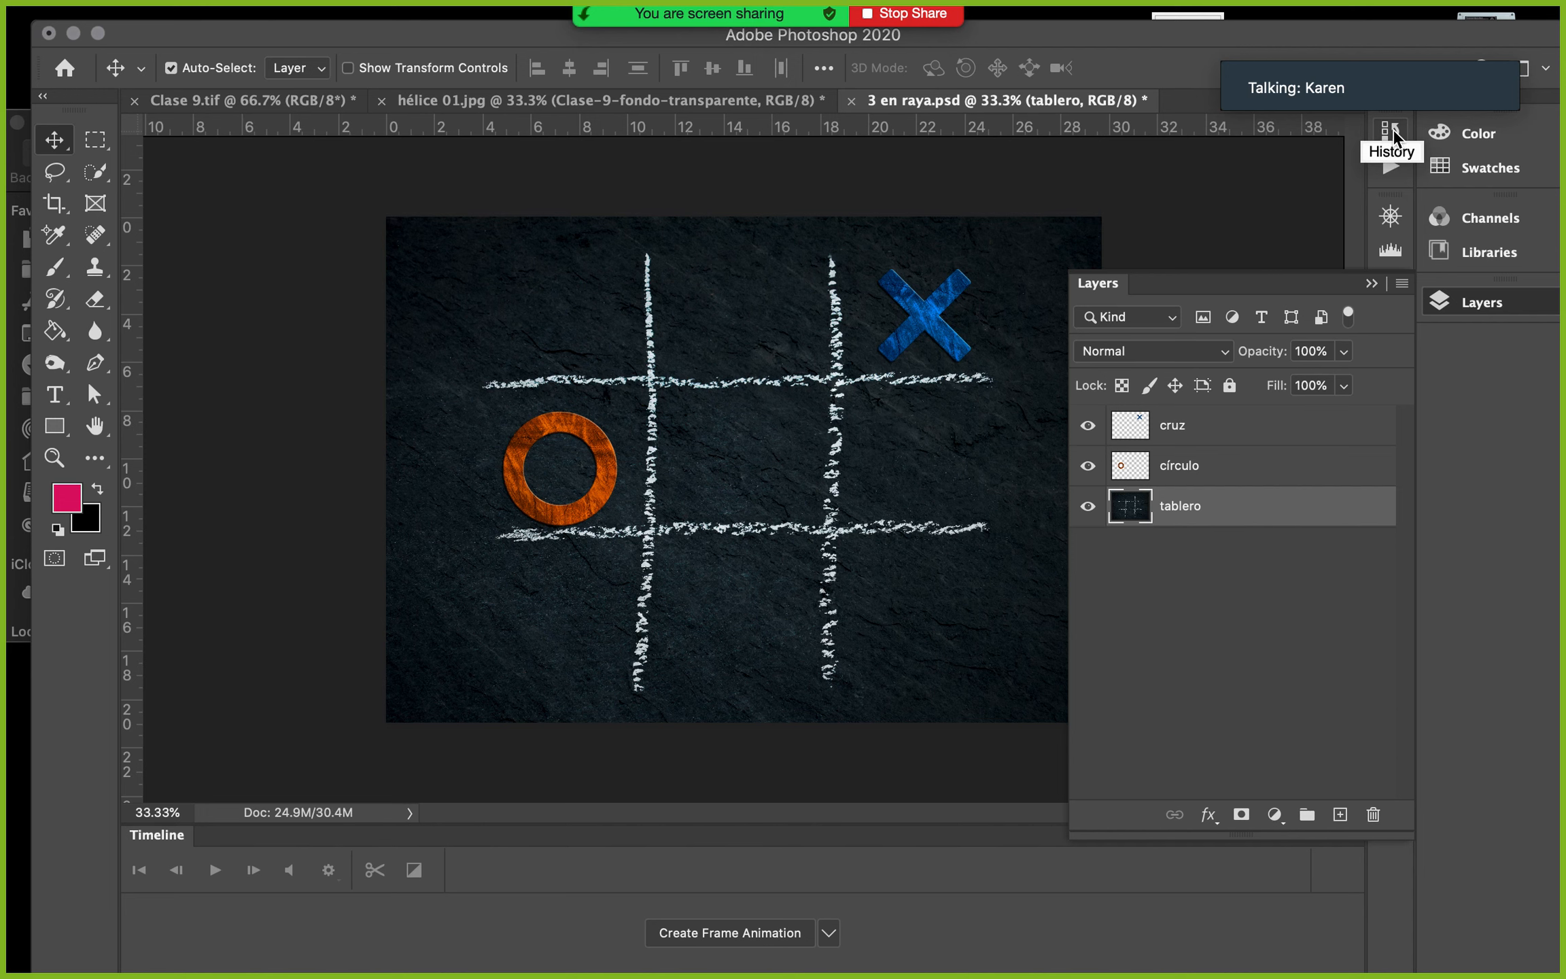
Step back and forth through the Layer Order and Delete Layer history states, ending on the last Layer Order state
click(1391, 130)
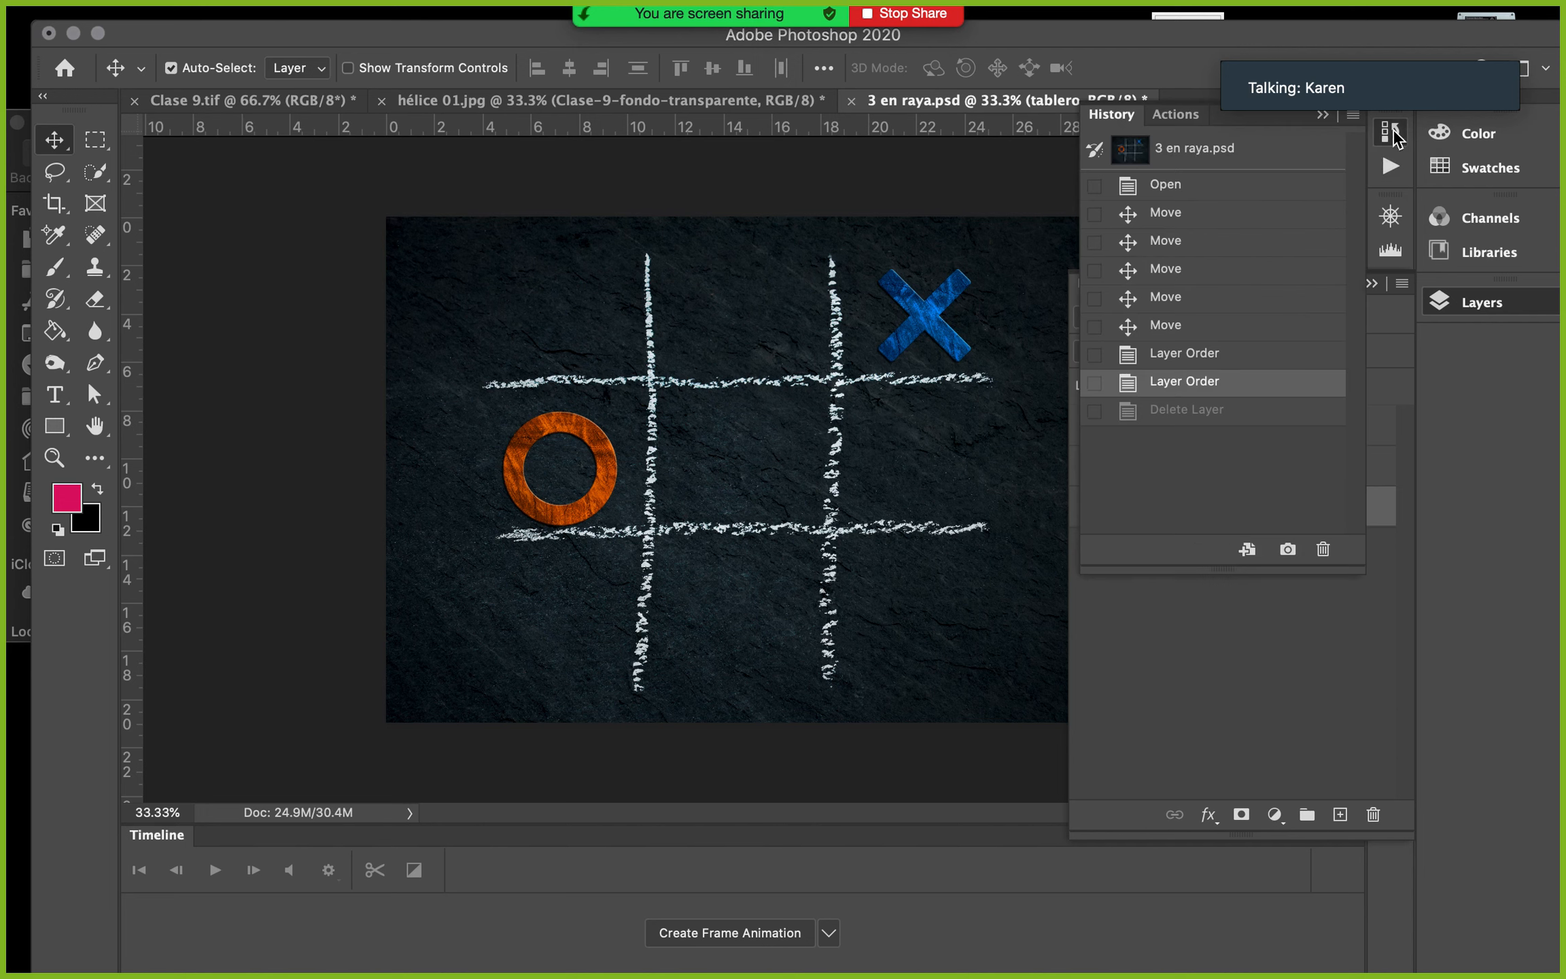
click(1207, 355)
click(1203, 331)
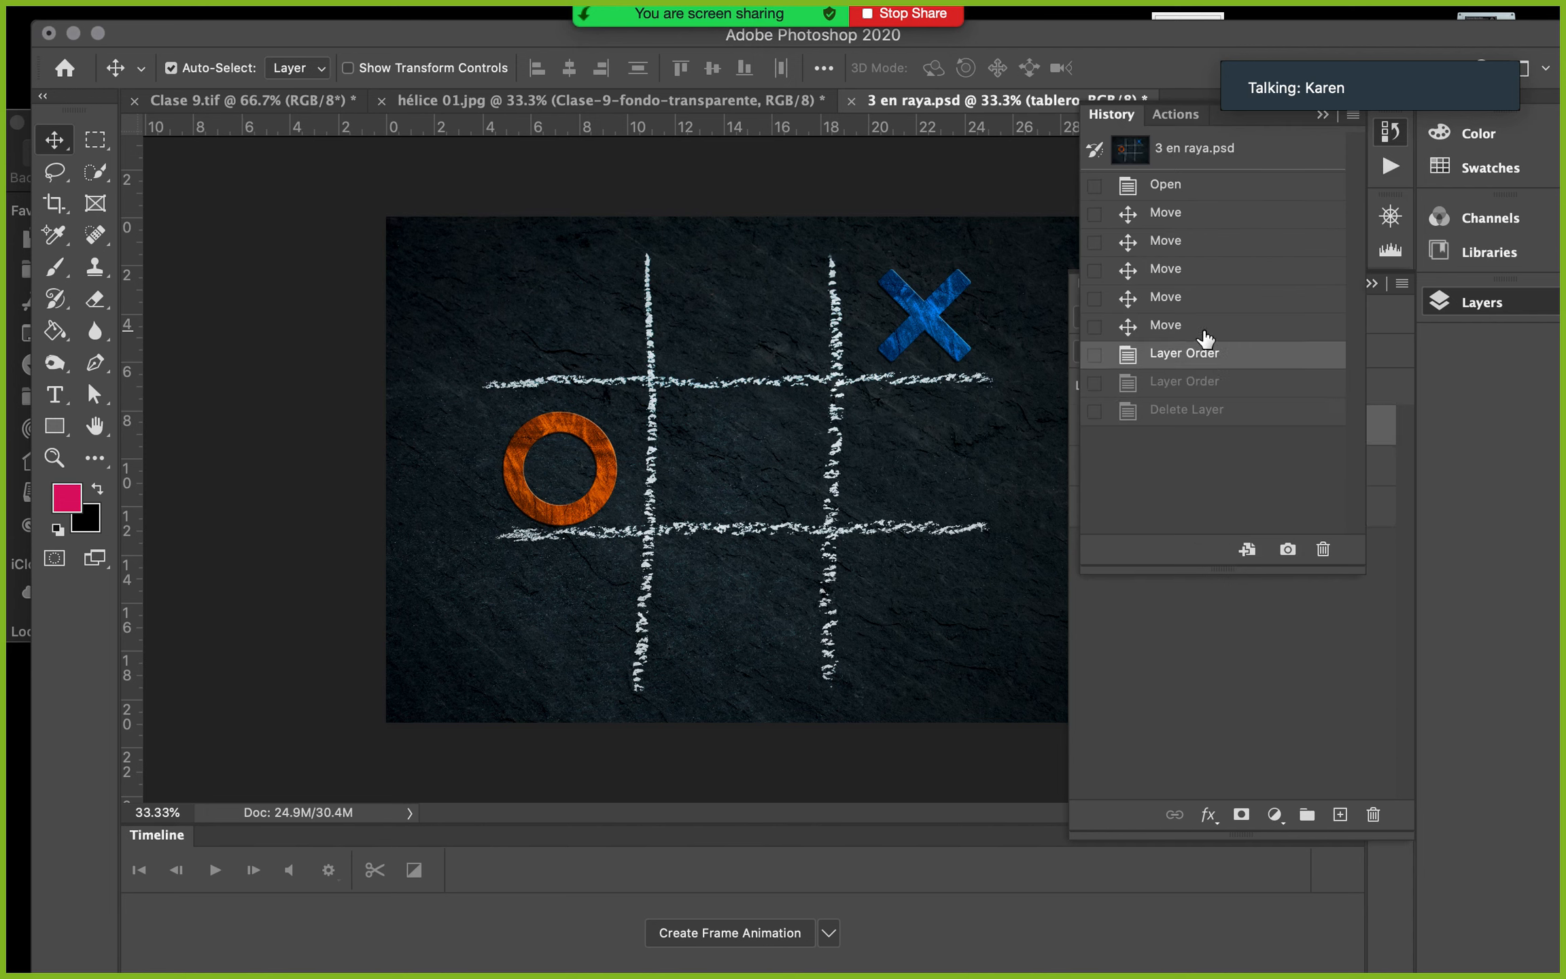
click(1205, 383)
click(1214, 410)
click(1219, 391)
click(1216, 412)
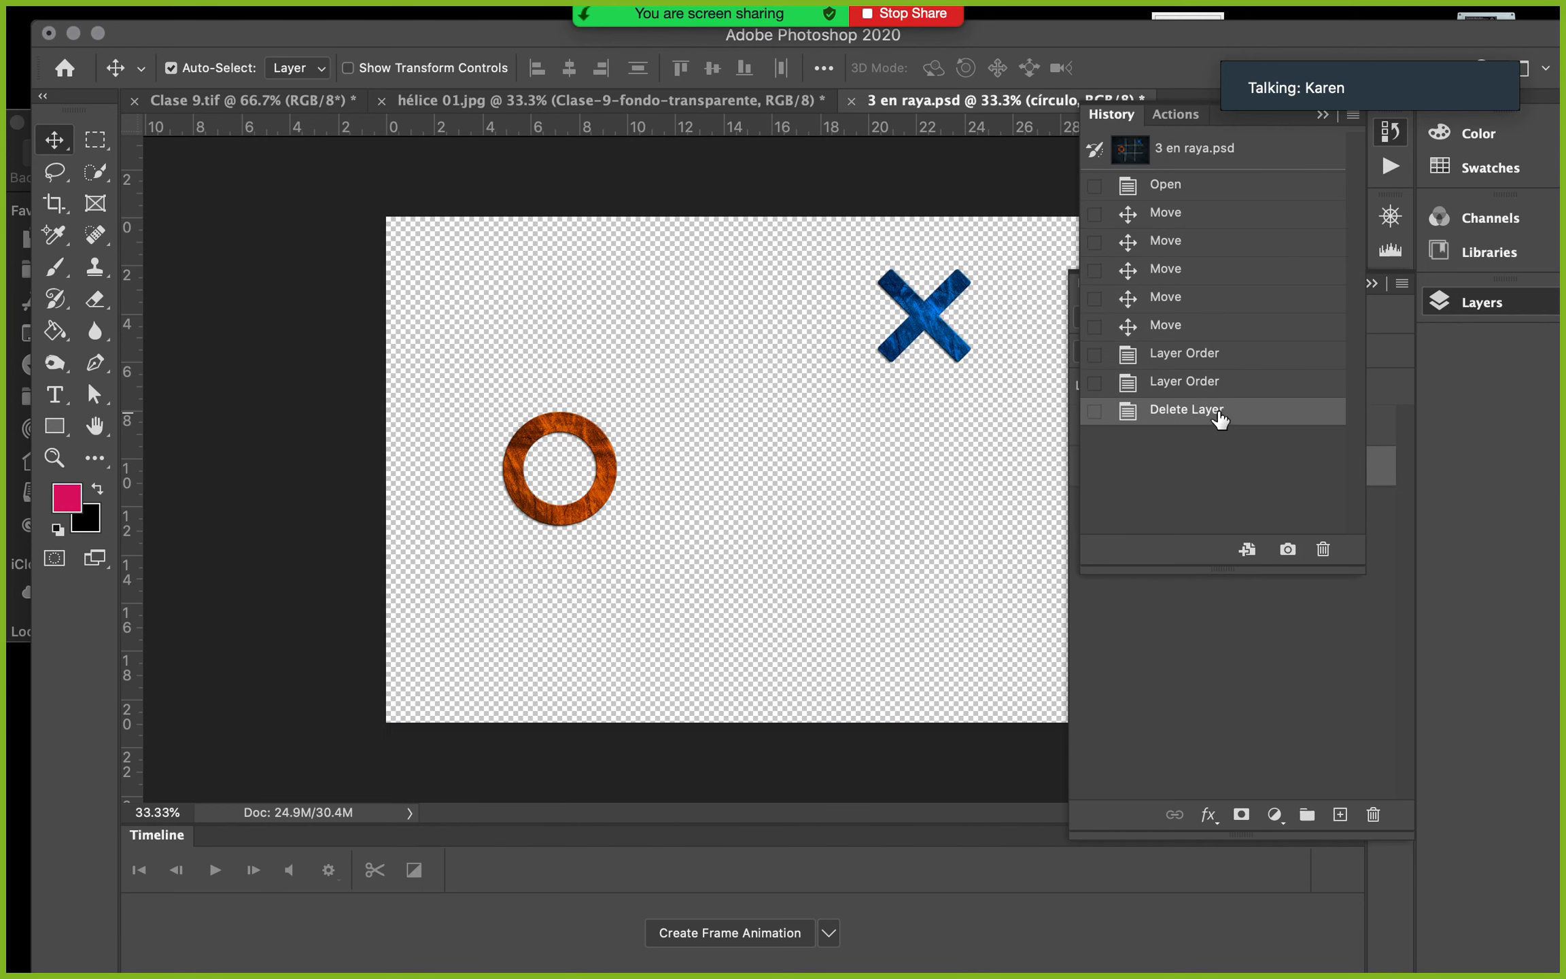
click(1227, 391)
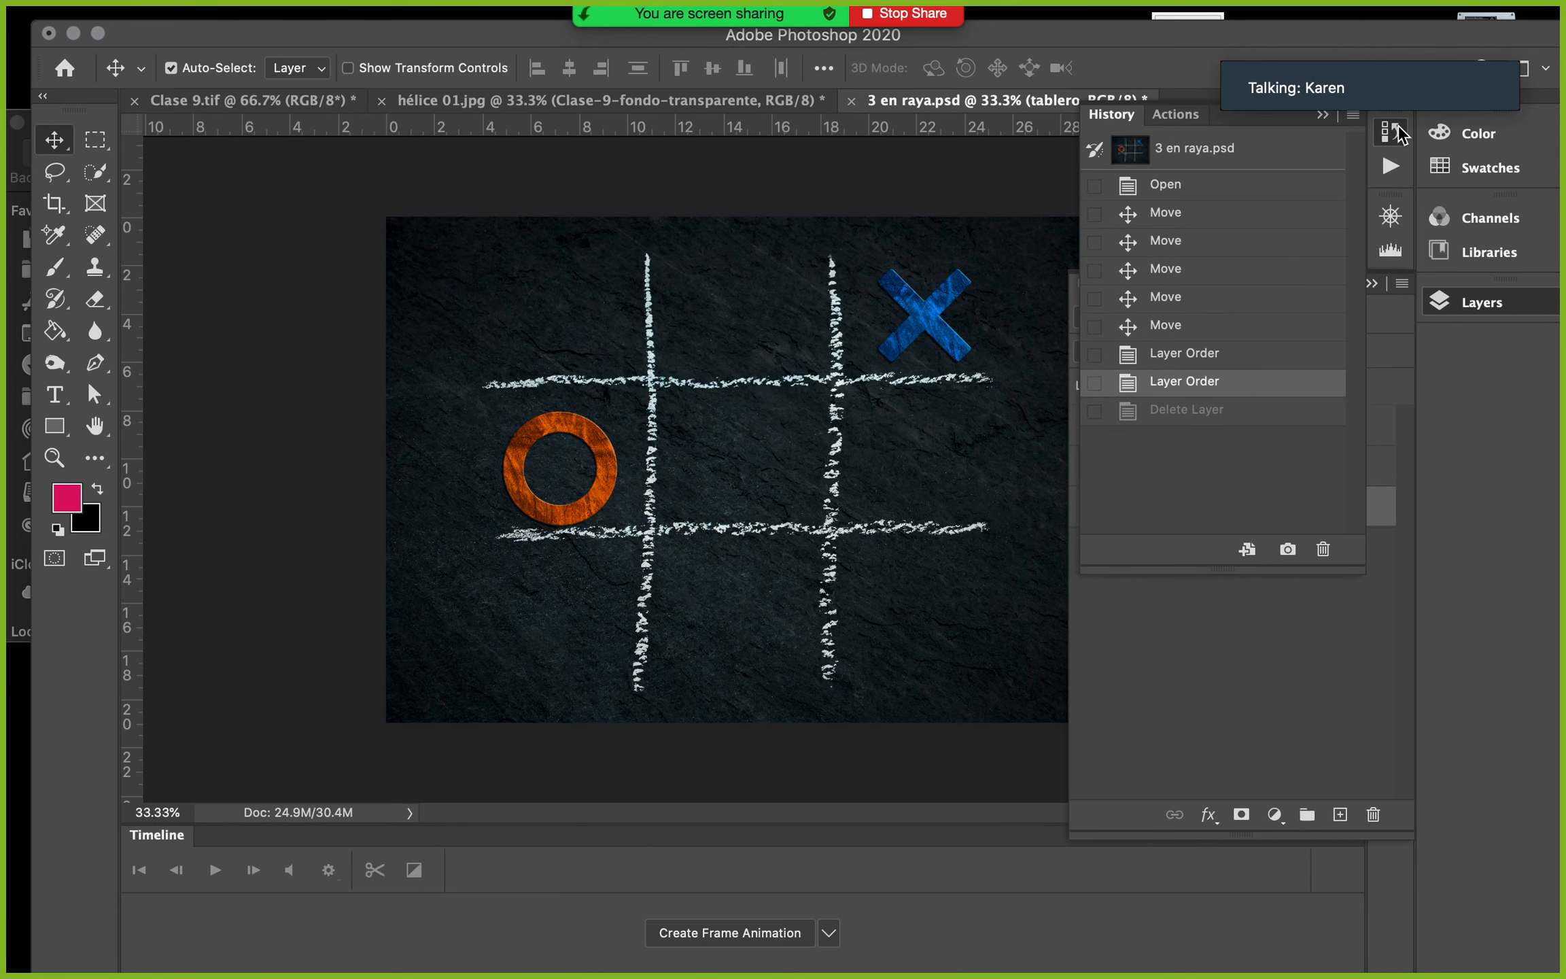
Return to the layer list, delete the selected tablero layer once more, and undo it
click(1398, 127)
click(1398, 128)
click(1276, 691)
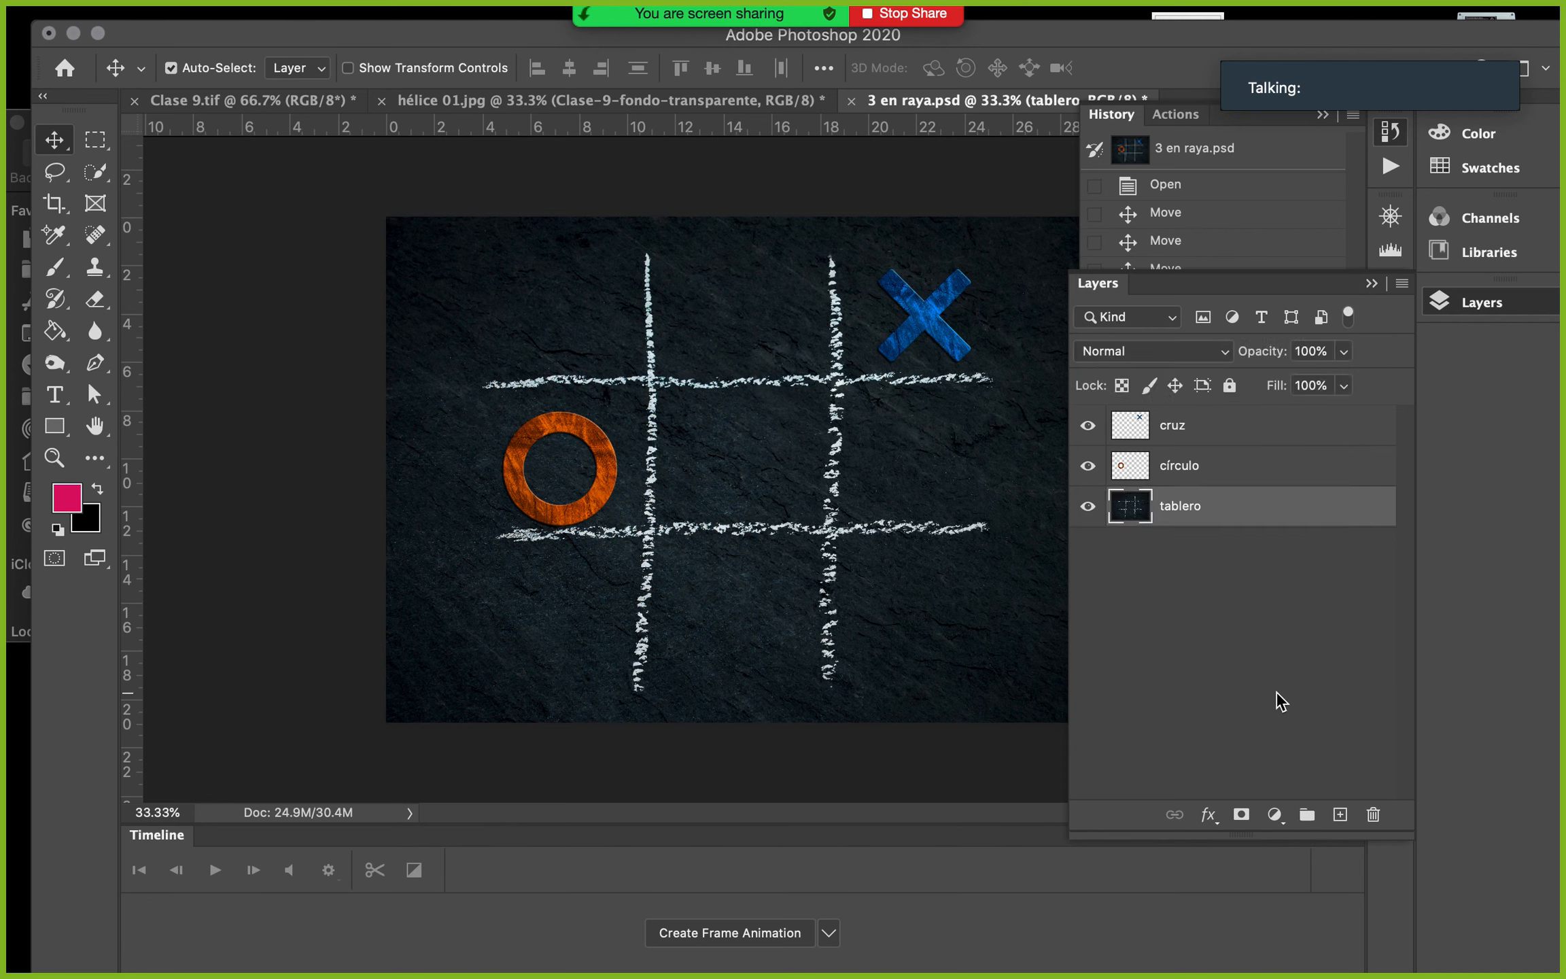
click(1277, 520)
key(Delete)
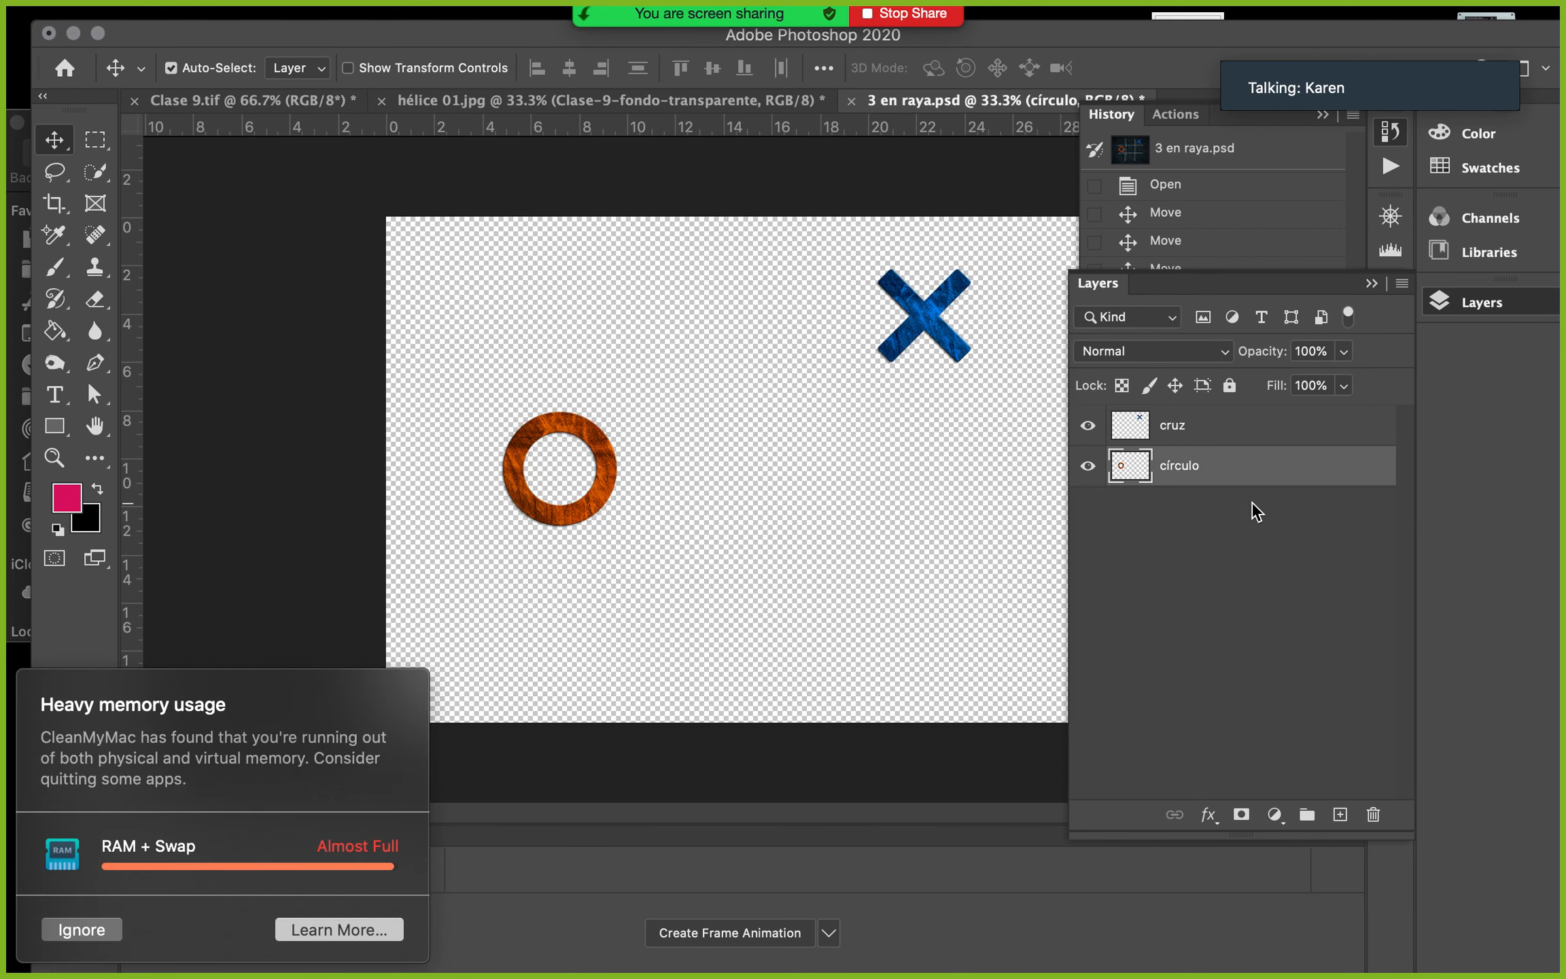
click(81, 929)
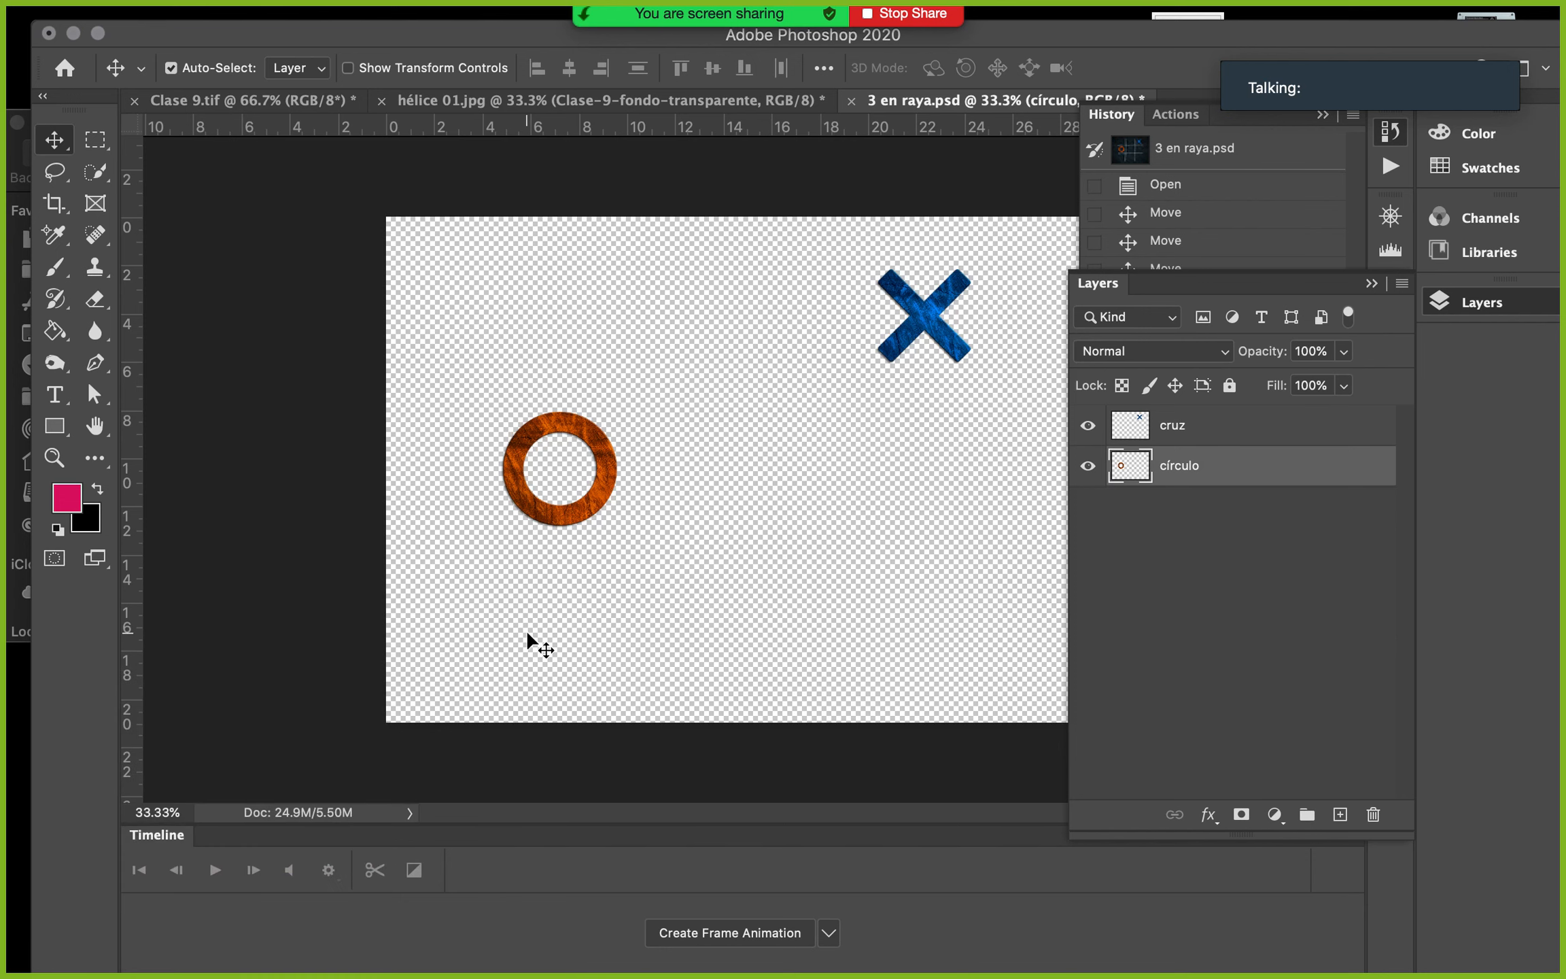
key(super+z)
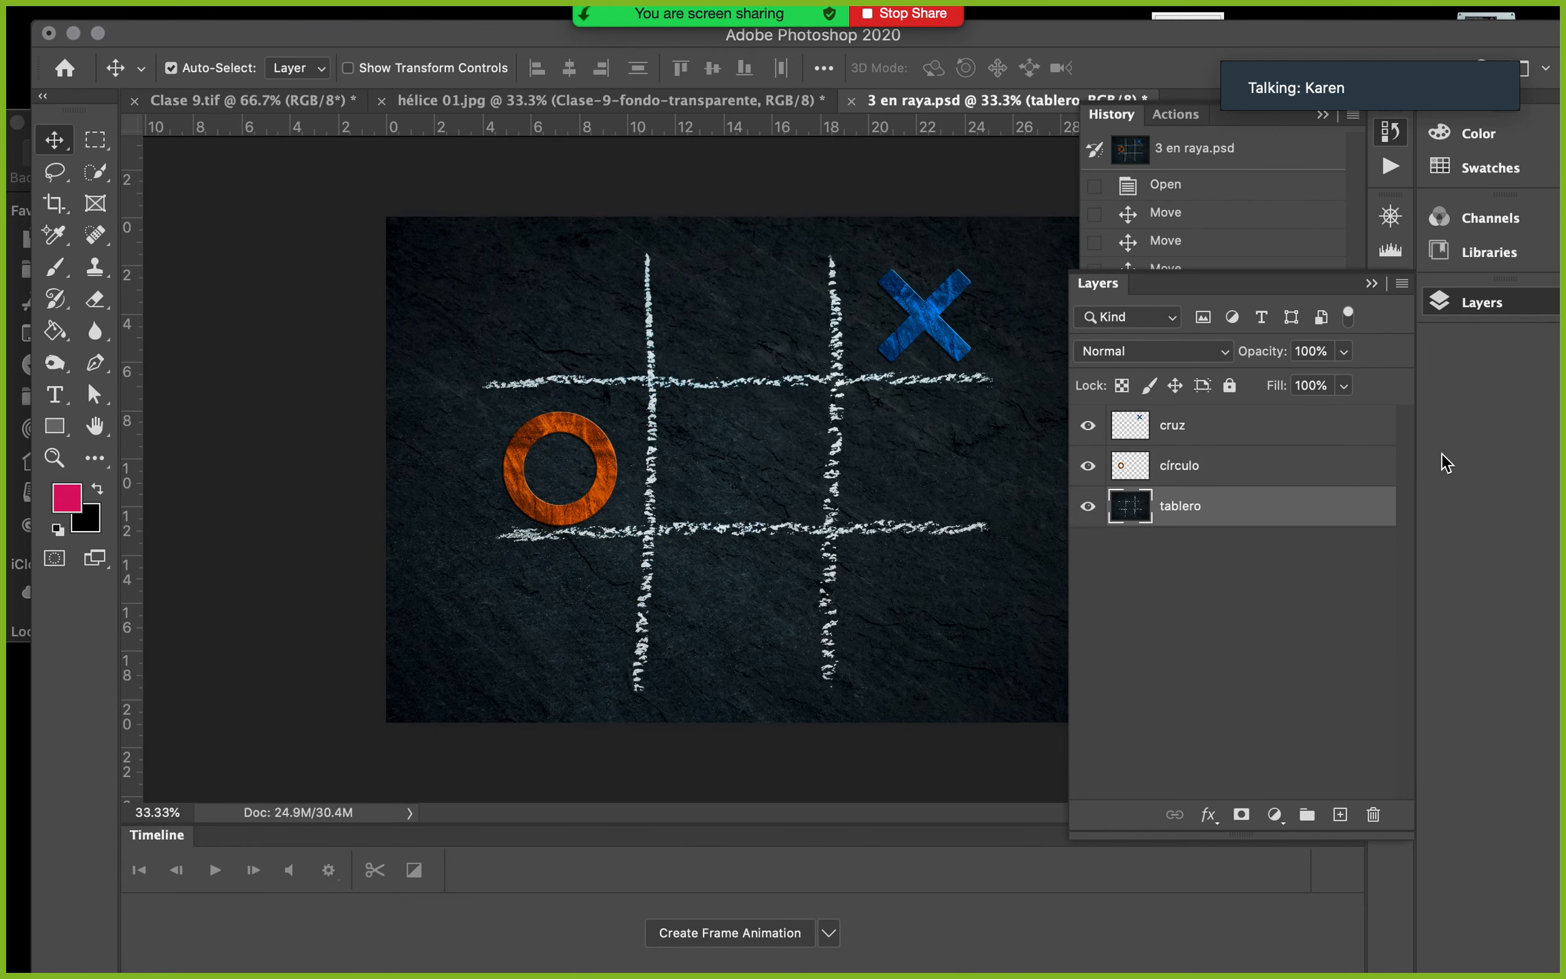
Collapse the layer list and the history, and show only the layer list again
click(1501, 303)
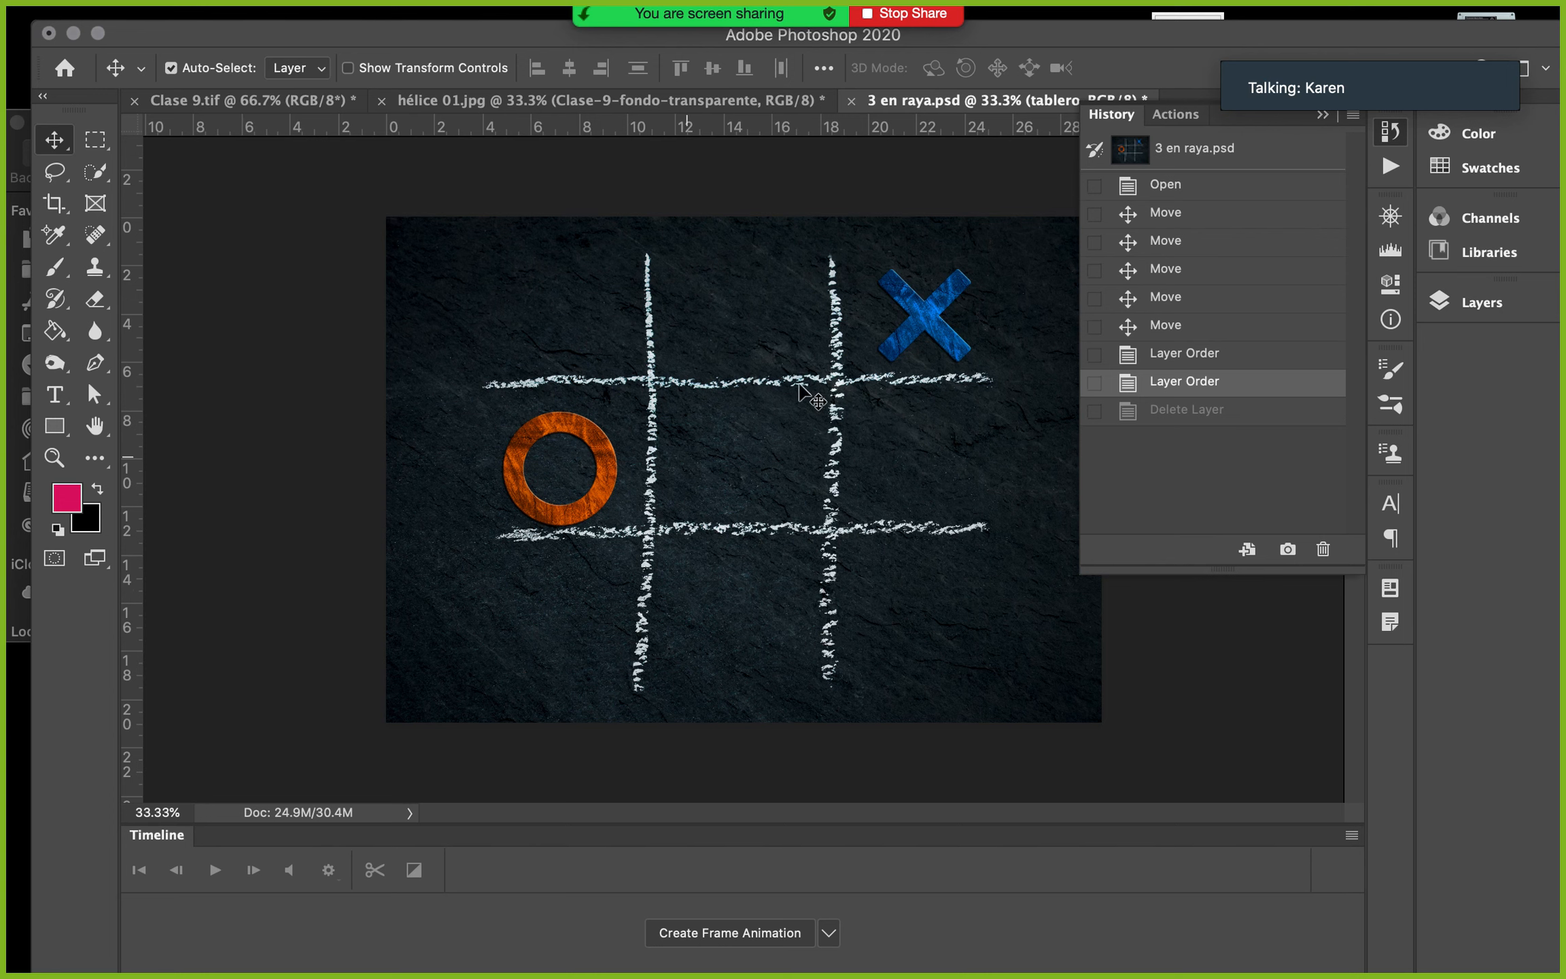
click(1390, 133)
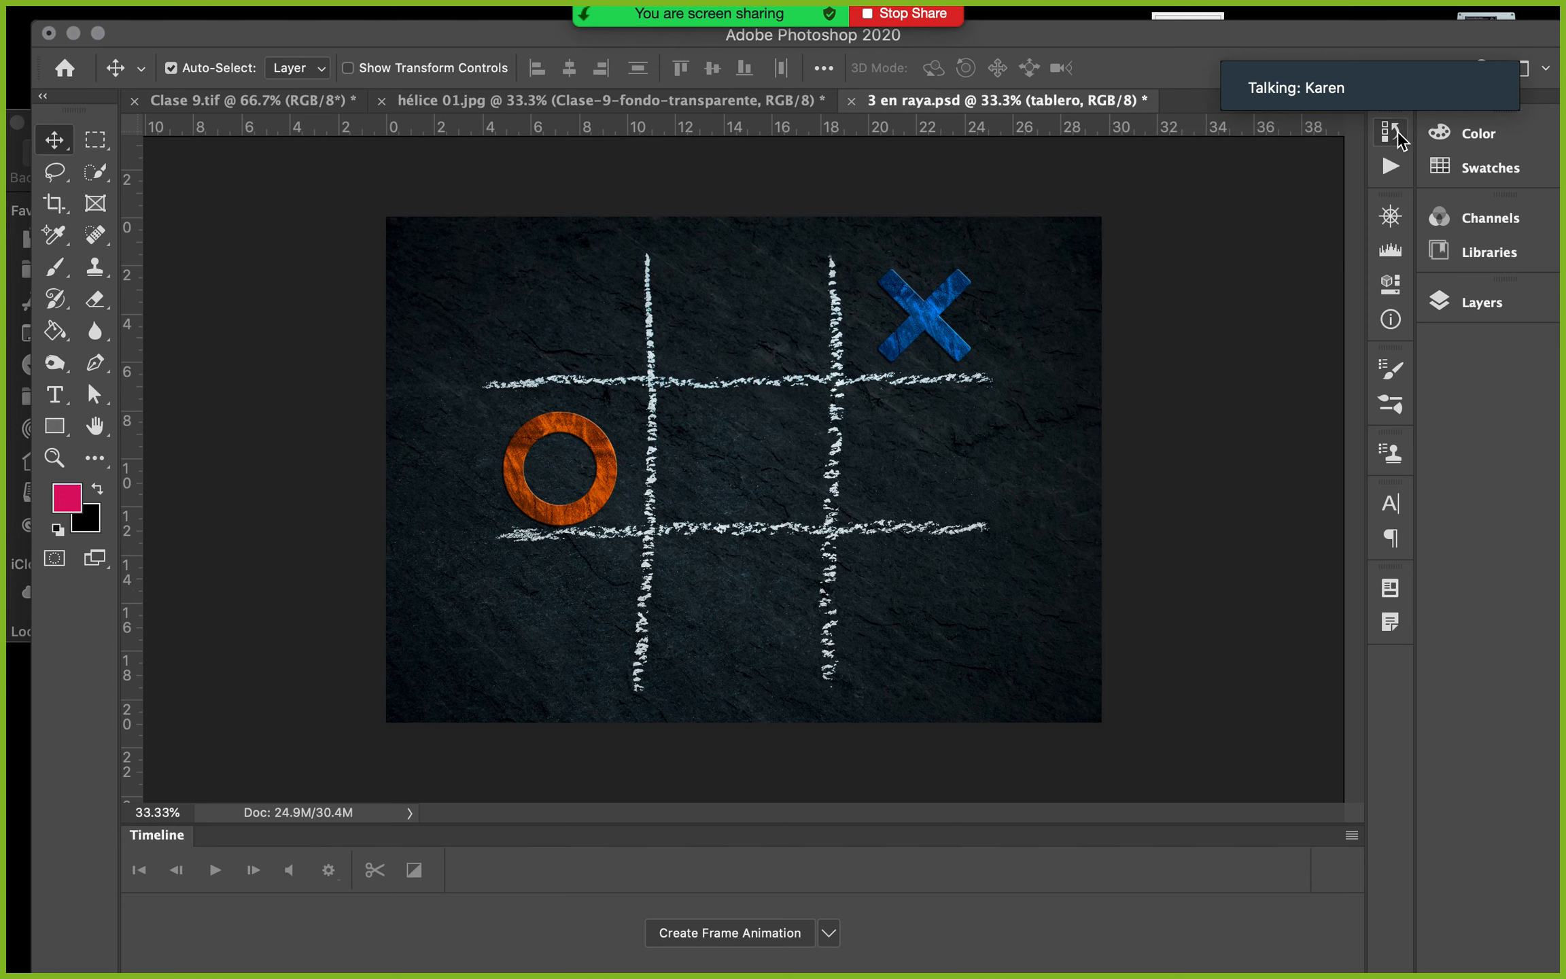
click(1499, 300)
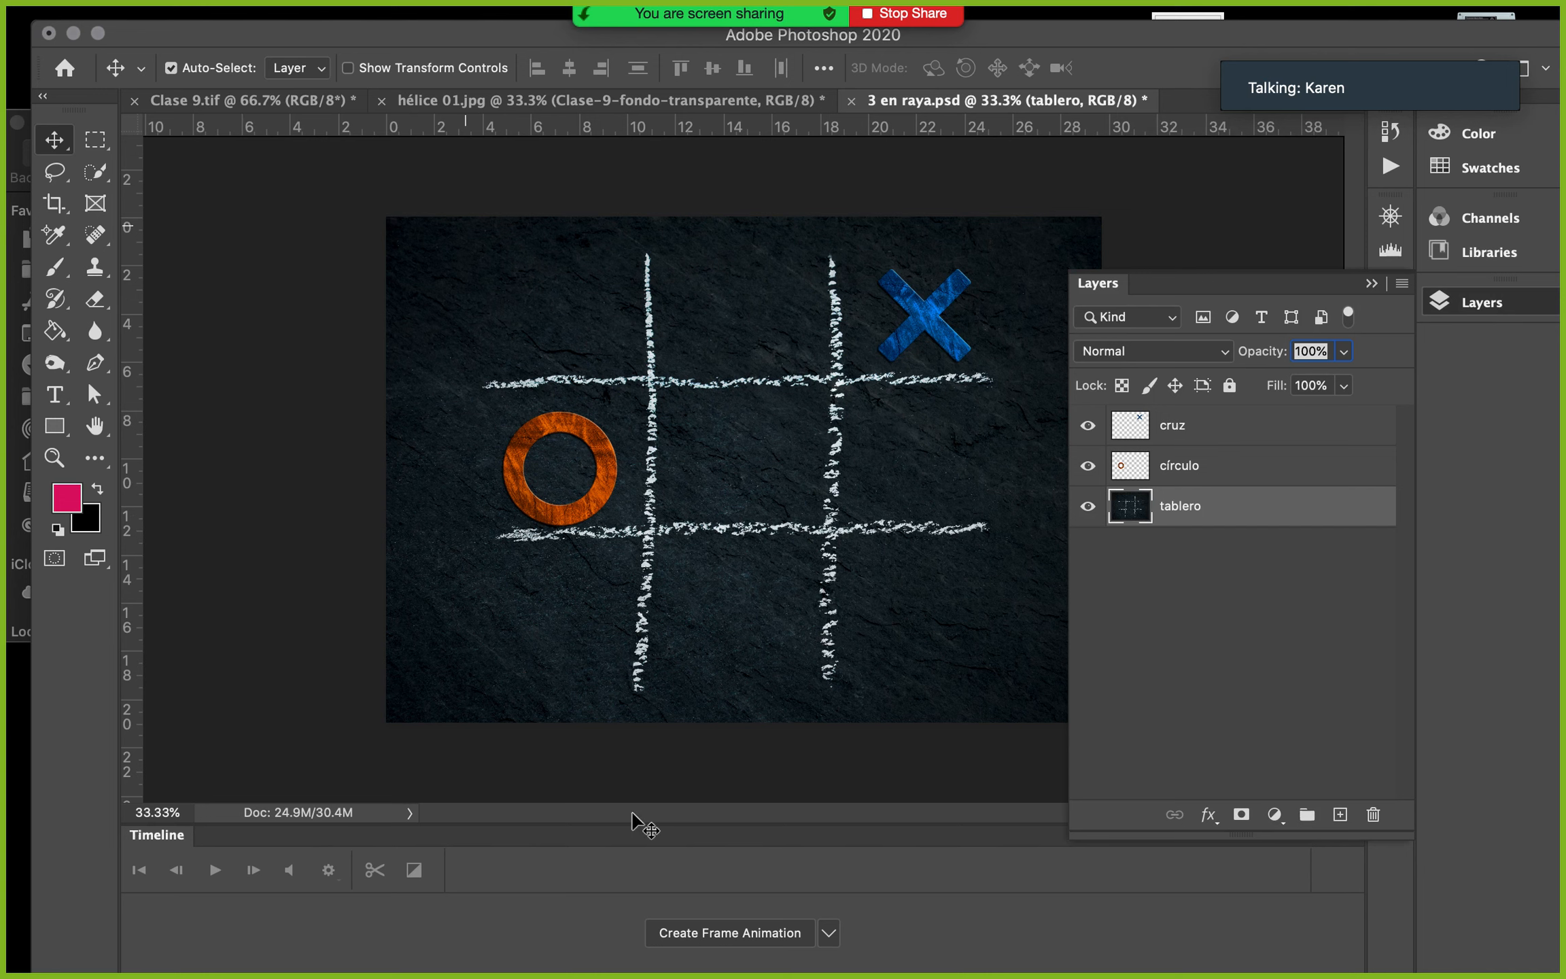
Lower the cruz layer's opacity to 41% and restore it to 100%
click(1292, 441)
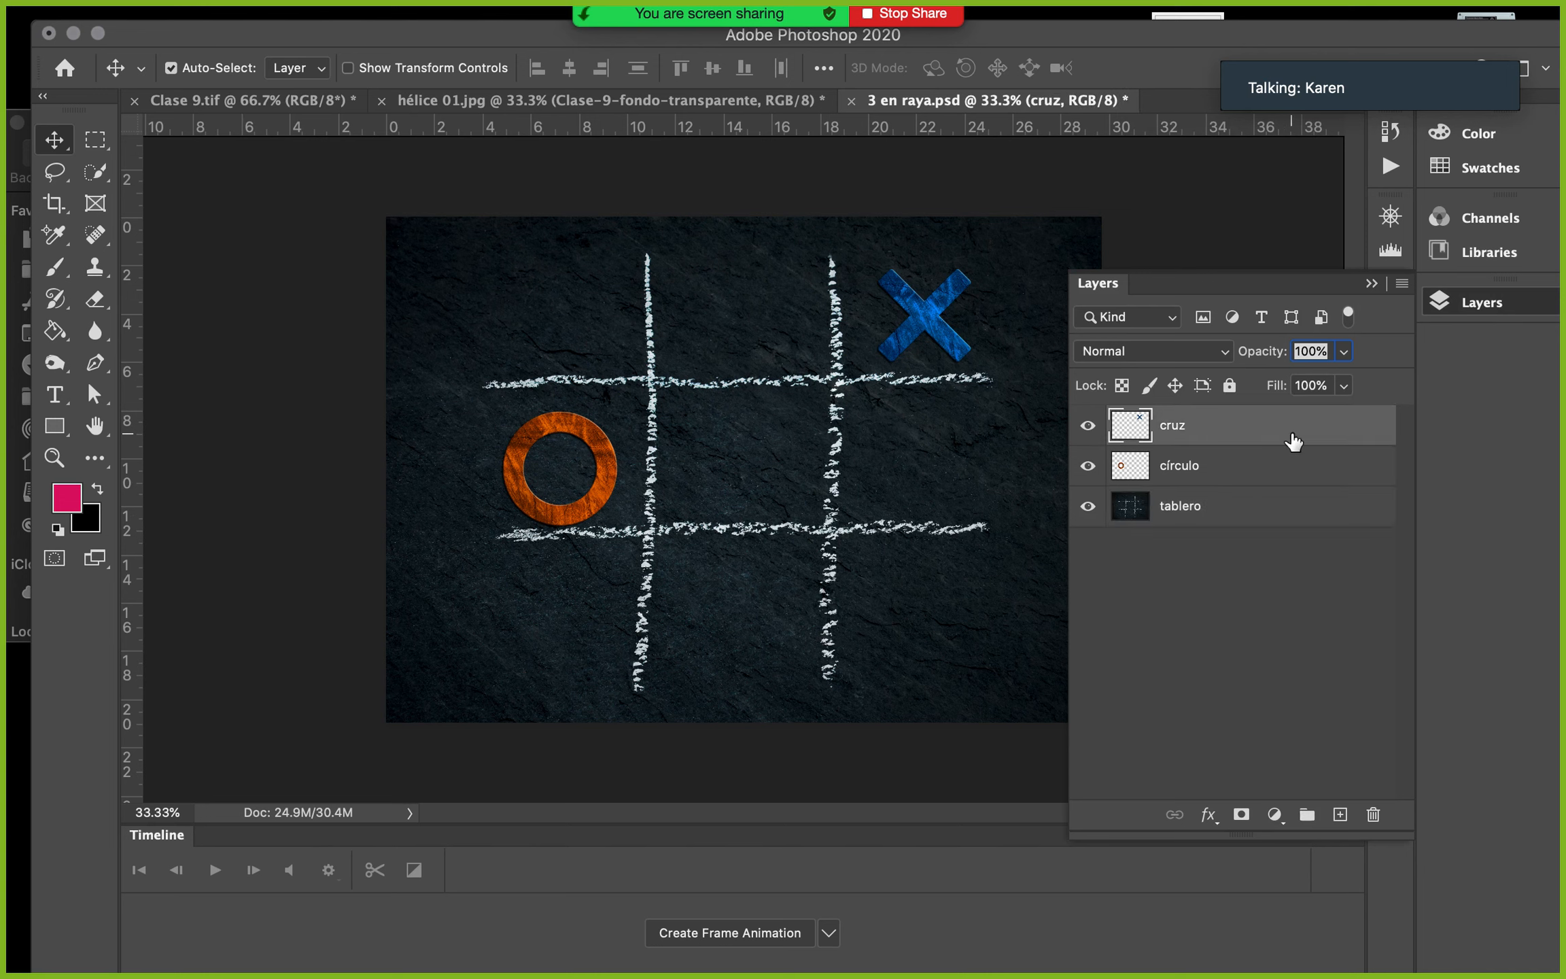
click(1346, 351)
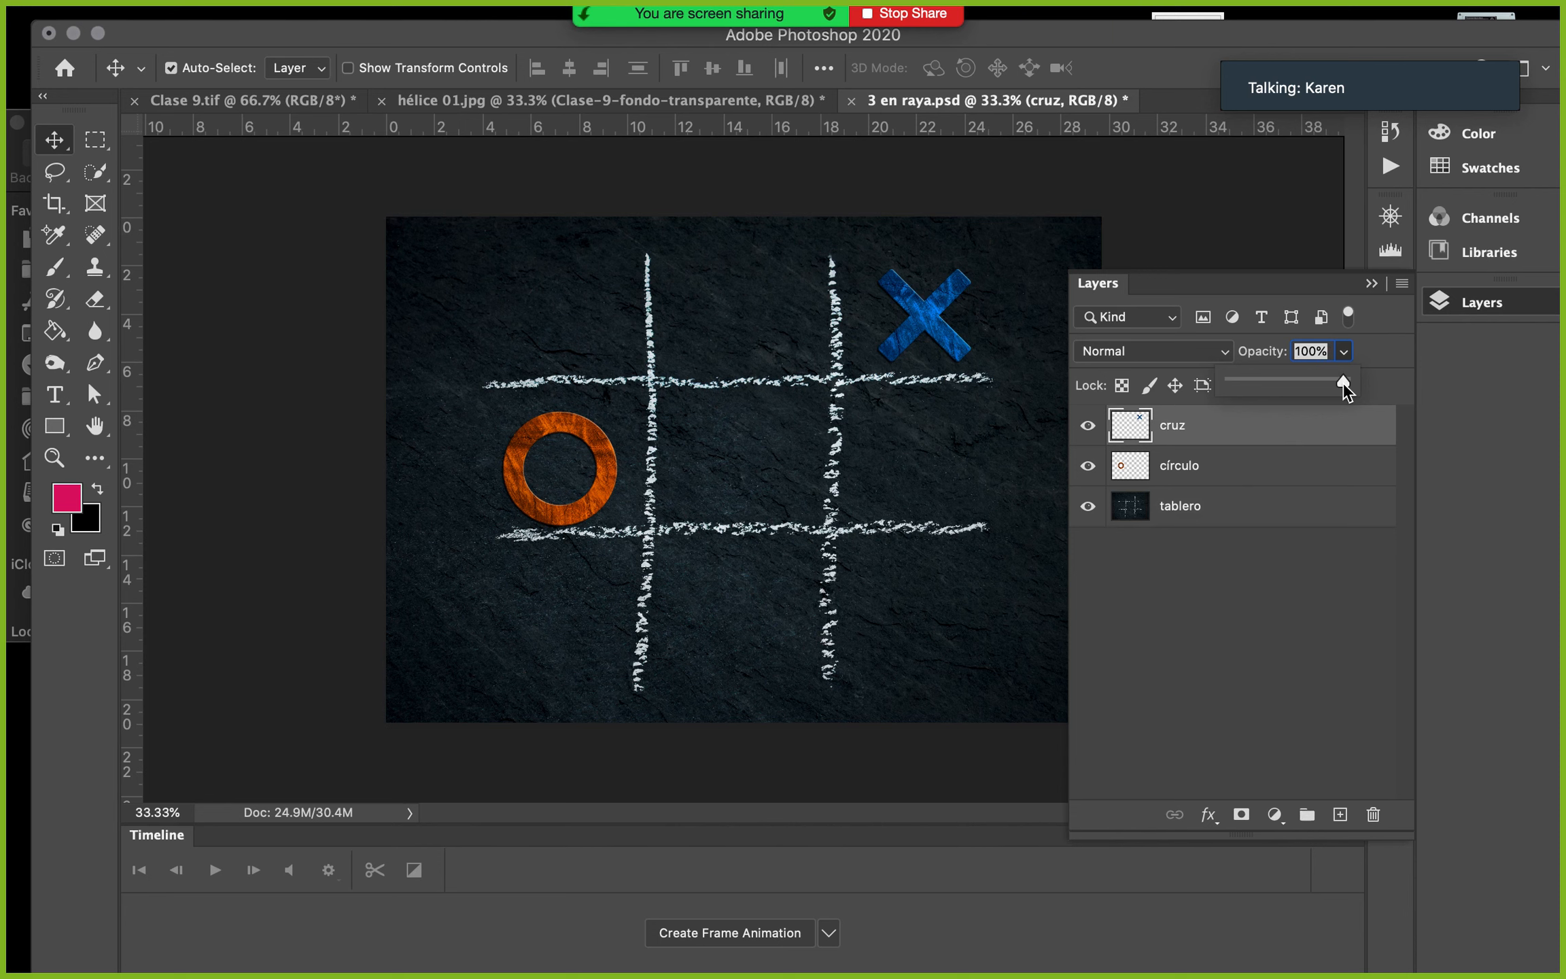
drag(1344, 384, 1296, 384)
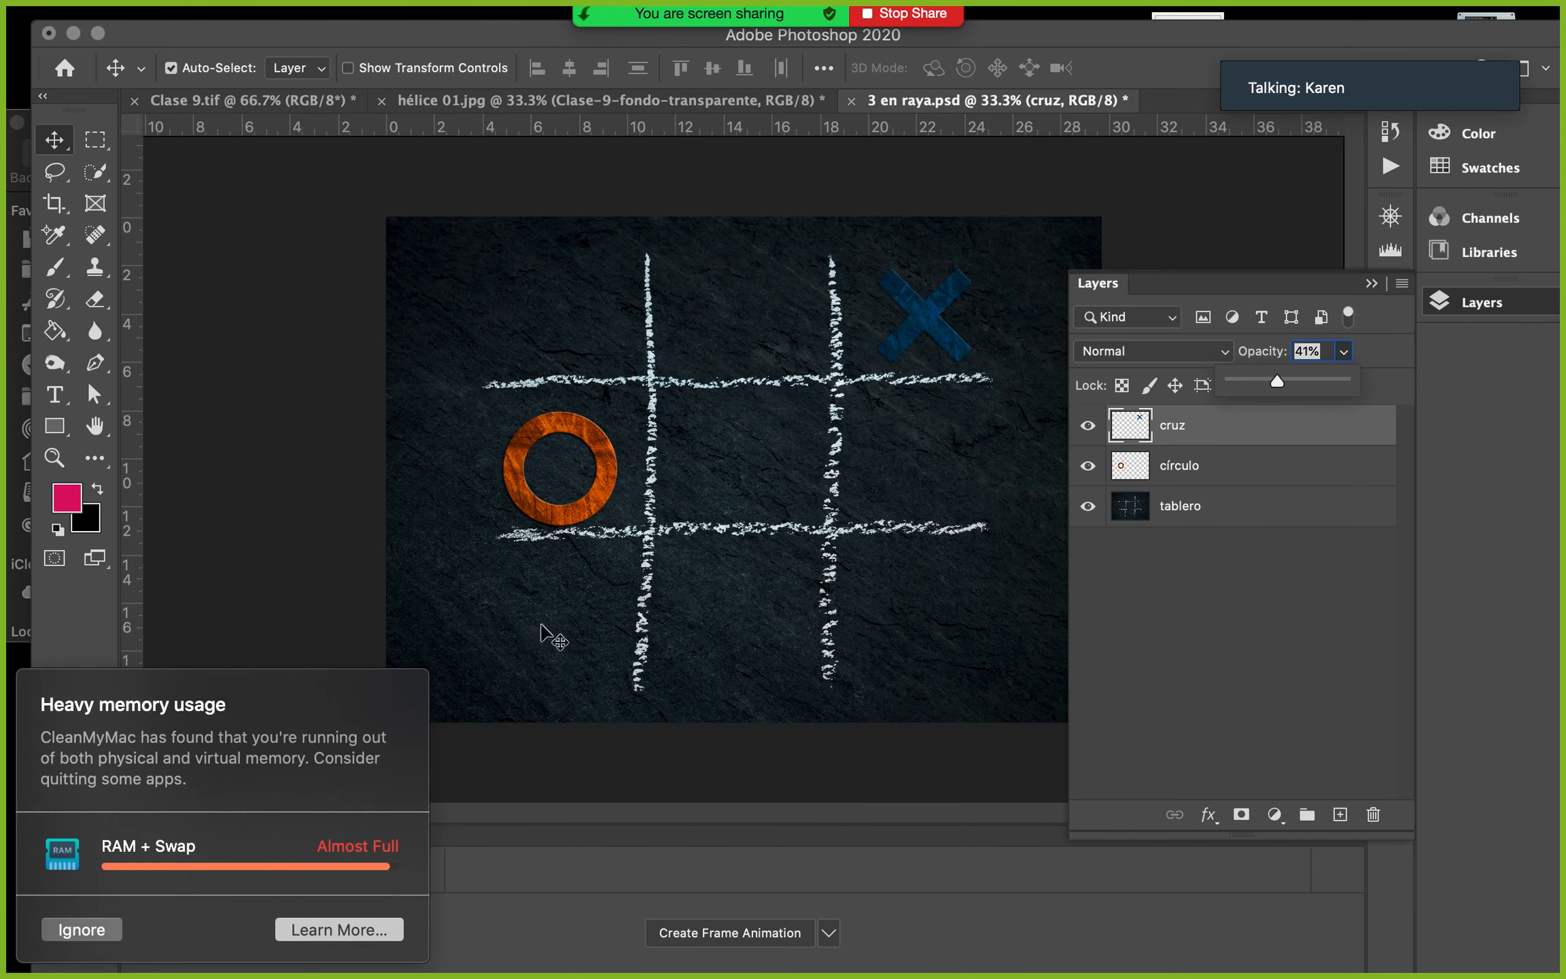
click(103, 935)
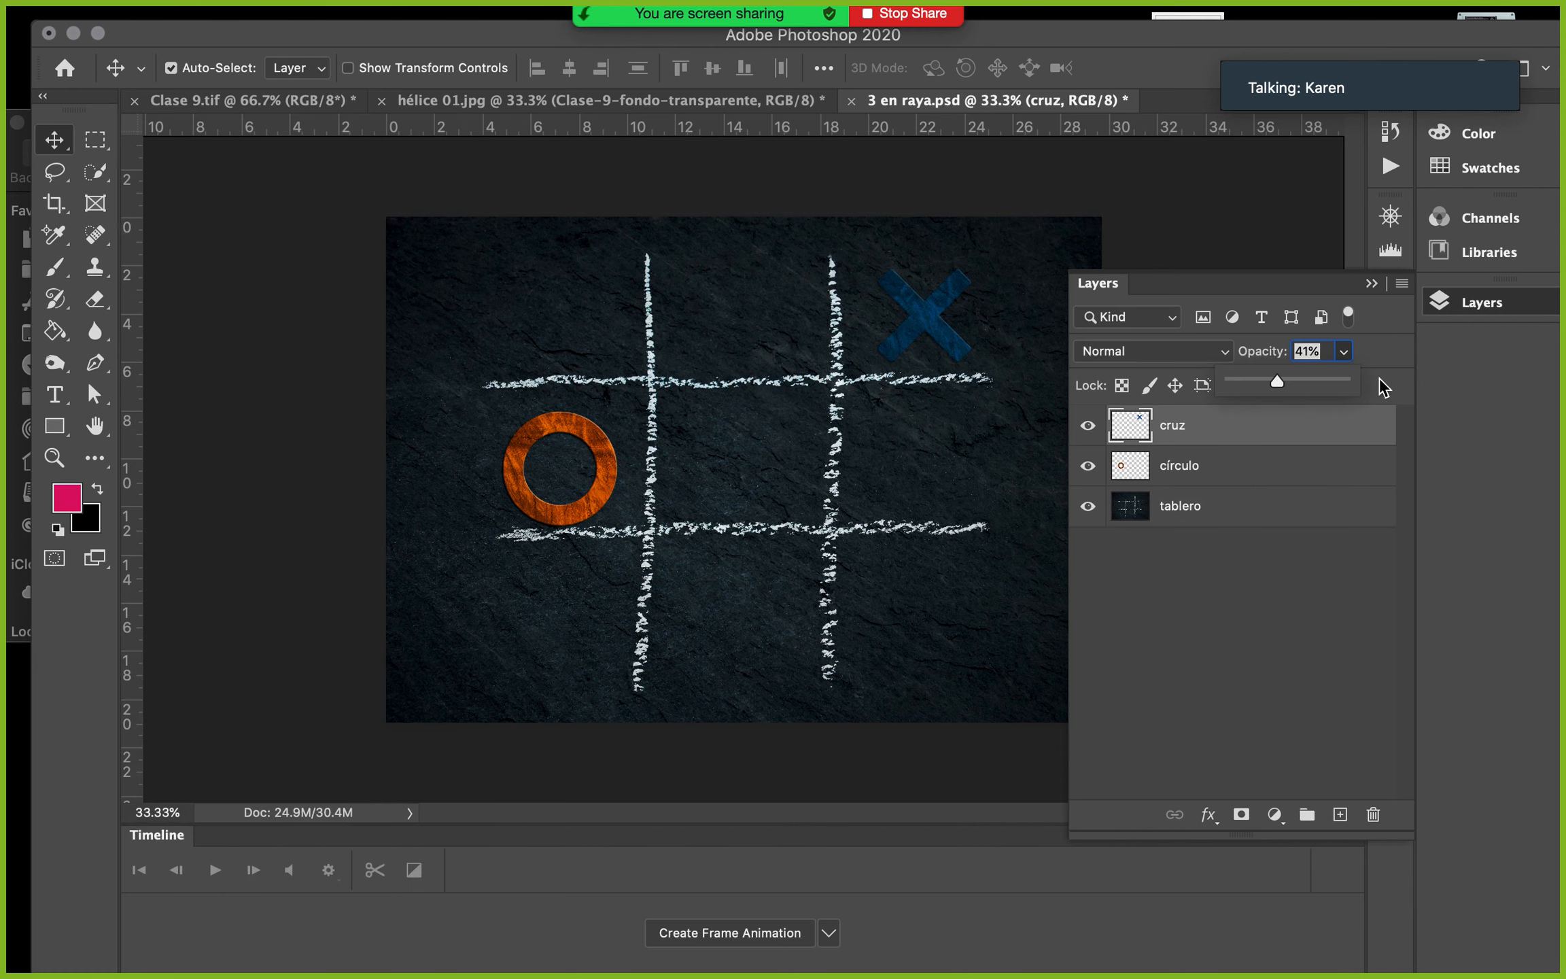
drag(1276, 379, 1374, 362)
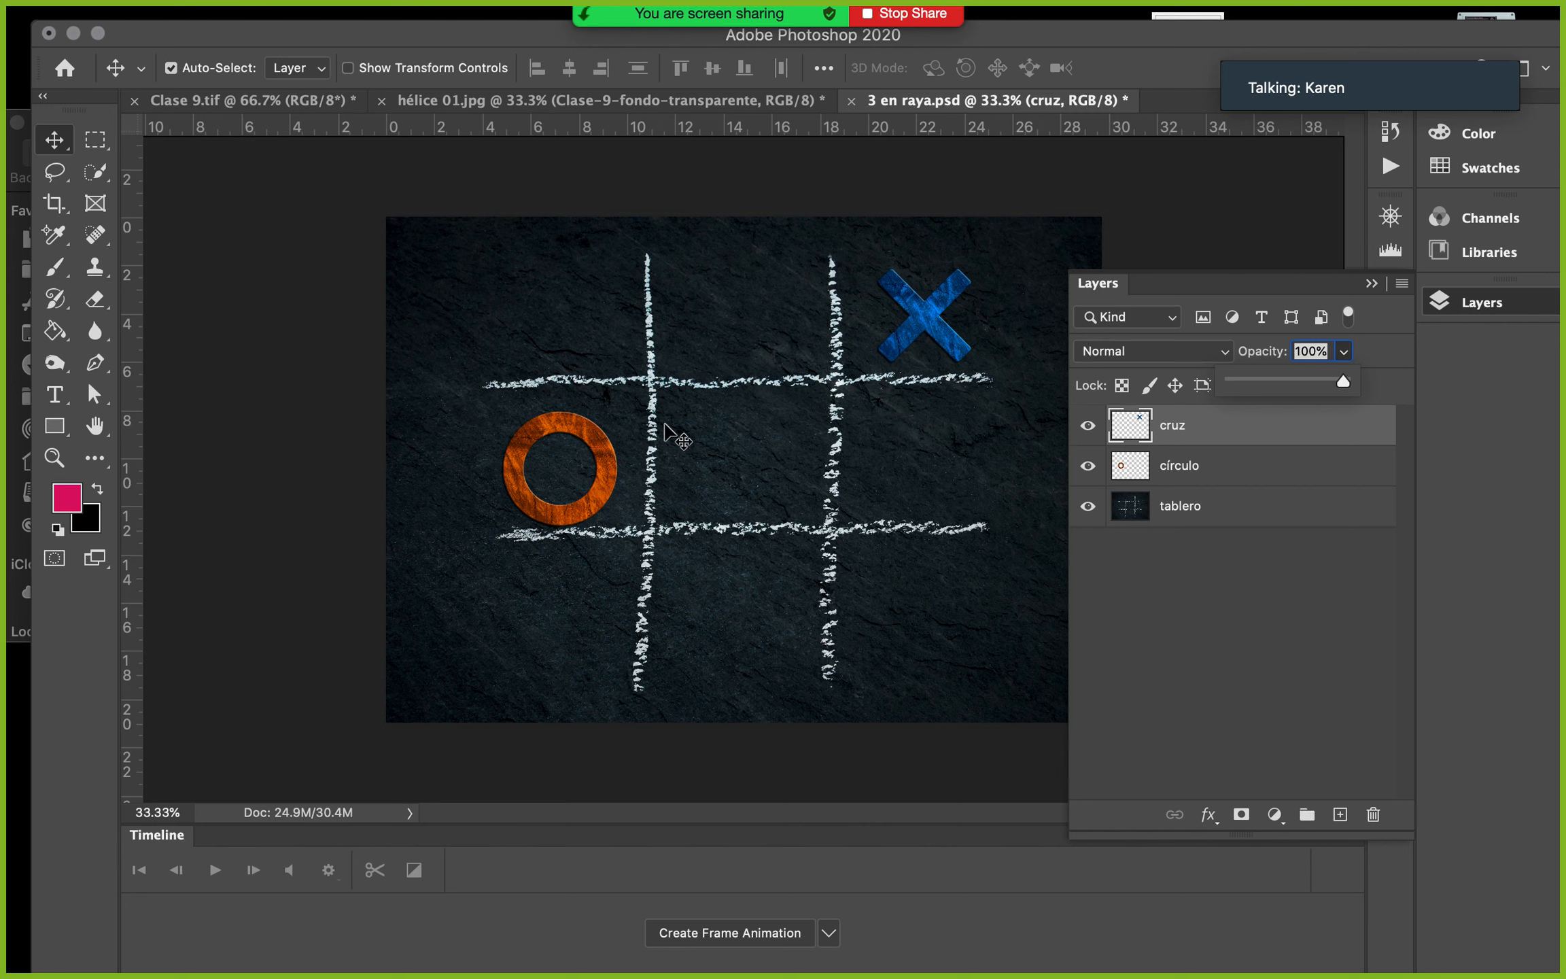
Reduce the cruz layer's opacity to 45% and move the blue cross onto the orange circle
drag(1343, 380, 1282, 380)
drag(916, 316, 565, 468)
Try other opacity values on the overlapping cross, including 71%, and set the cruz layer back to 100%
click(1344, 351)
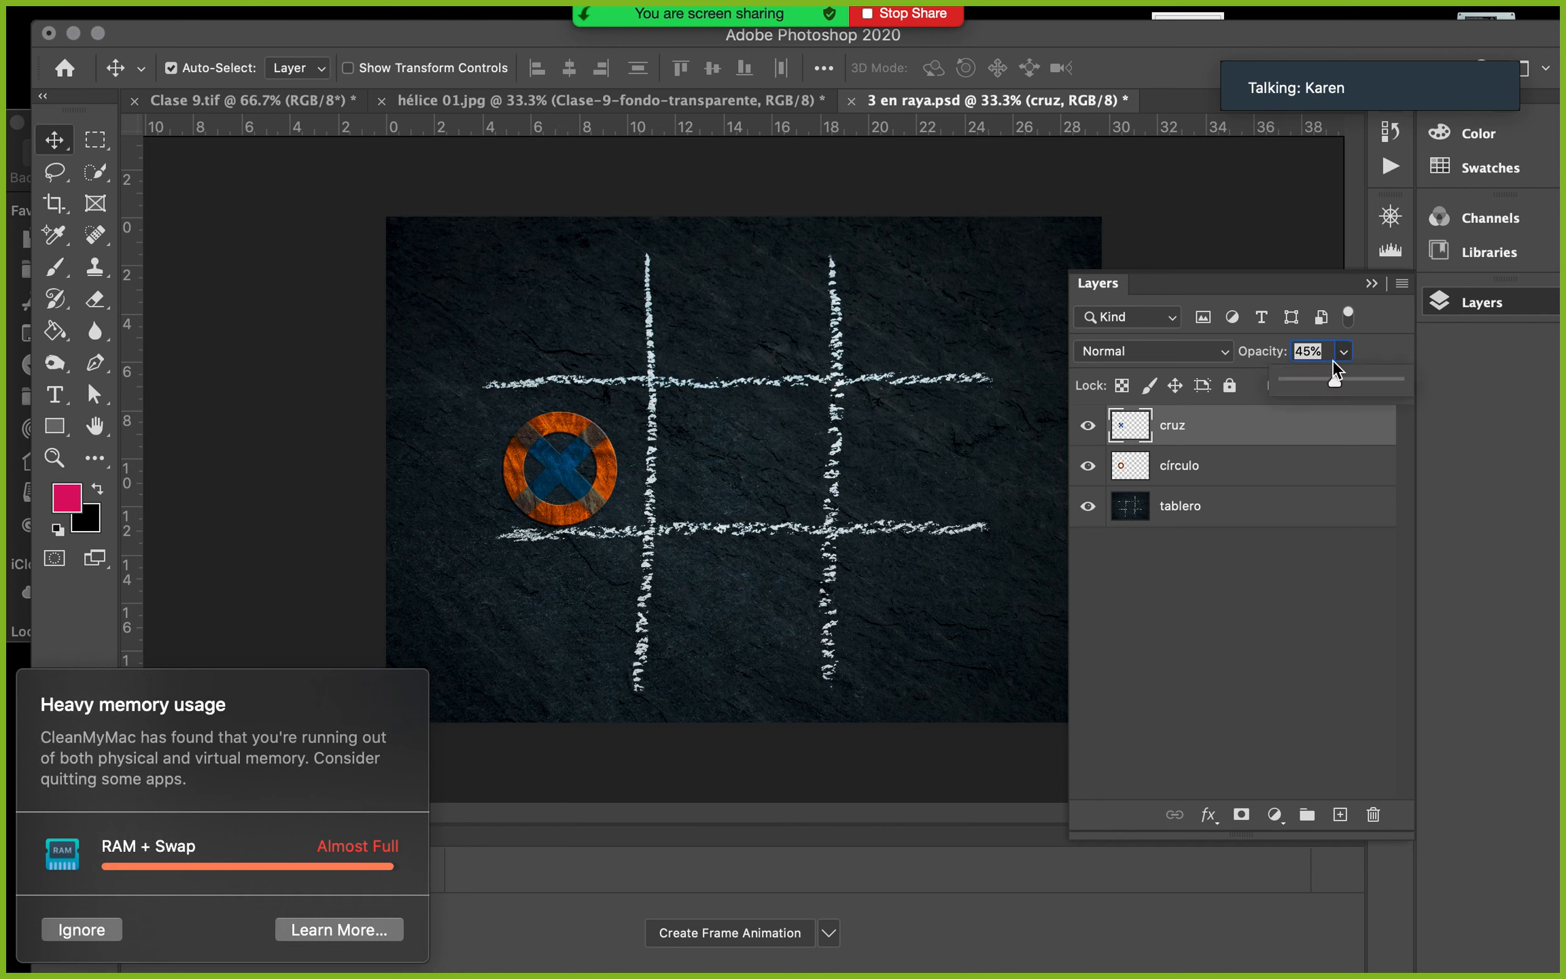
click(1299, 380)
click(1366, 376)
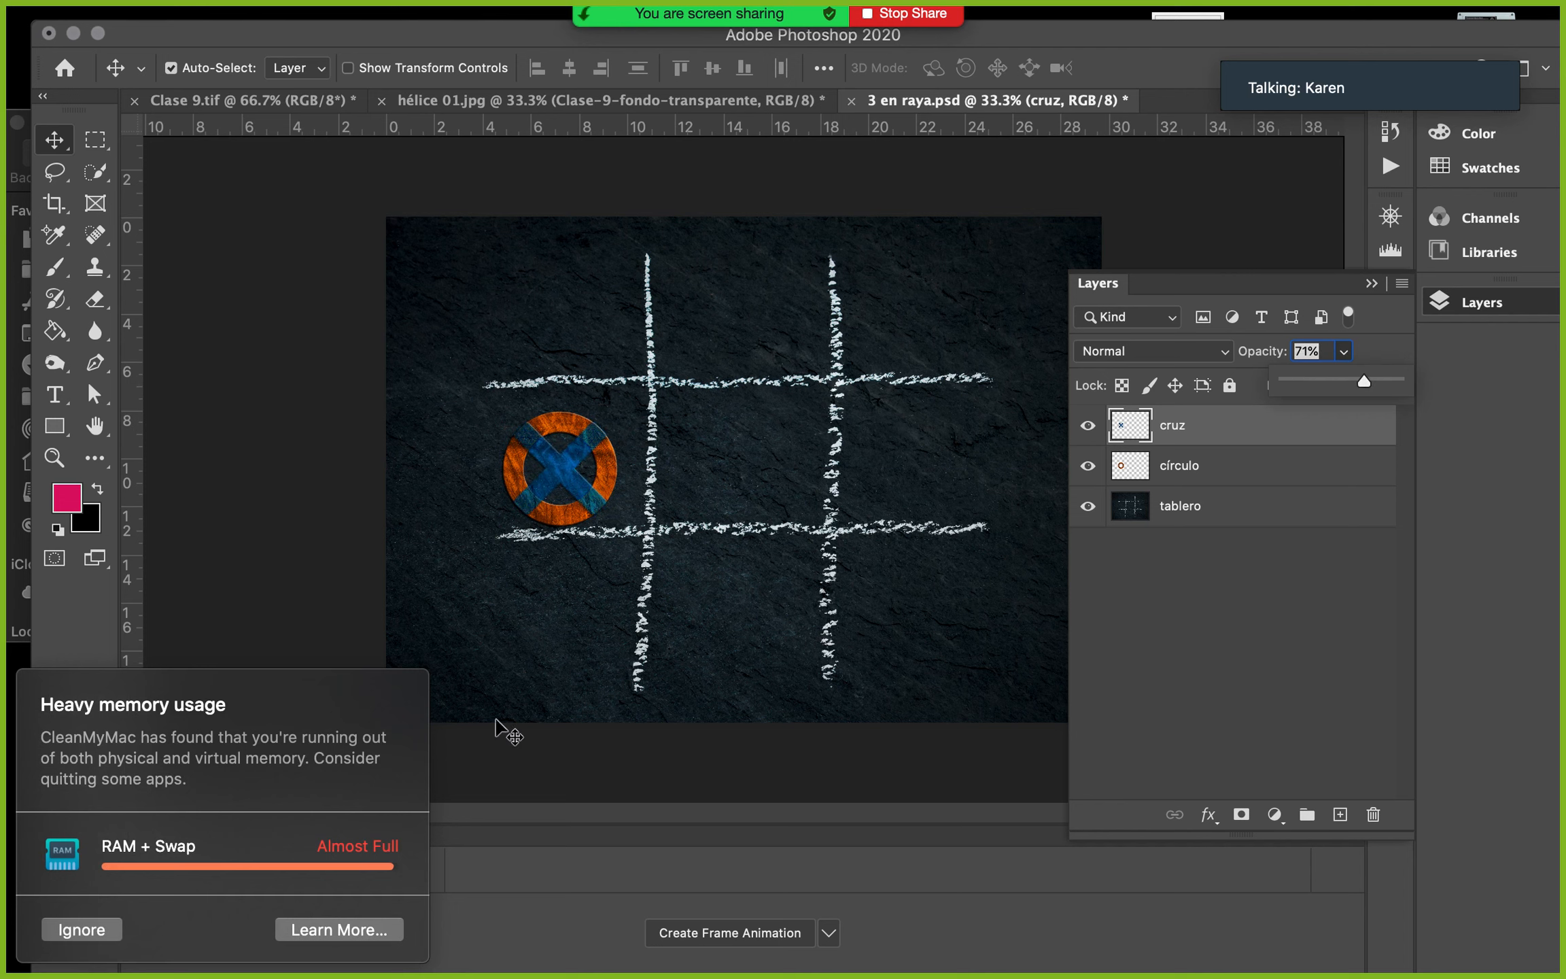
click(82, 929)
click(1398, 381)
click(1391, 346)
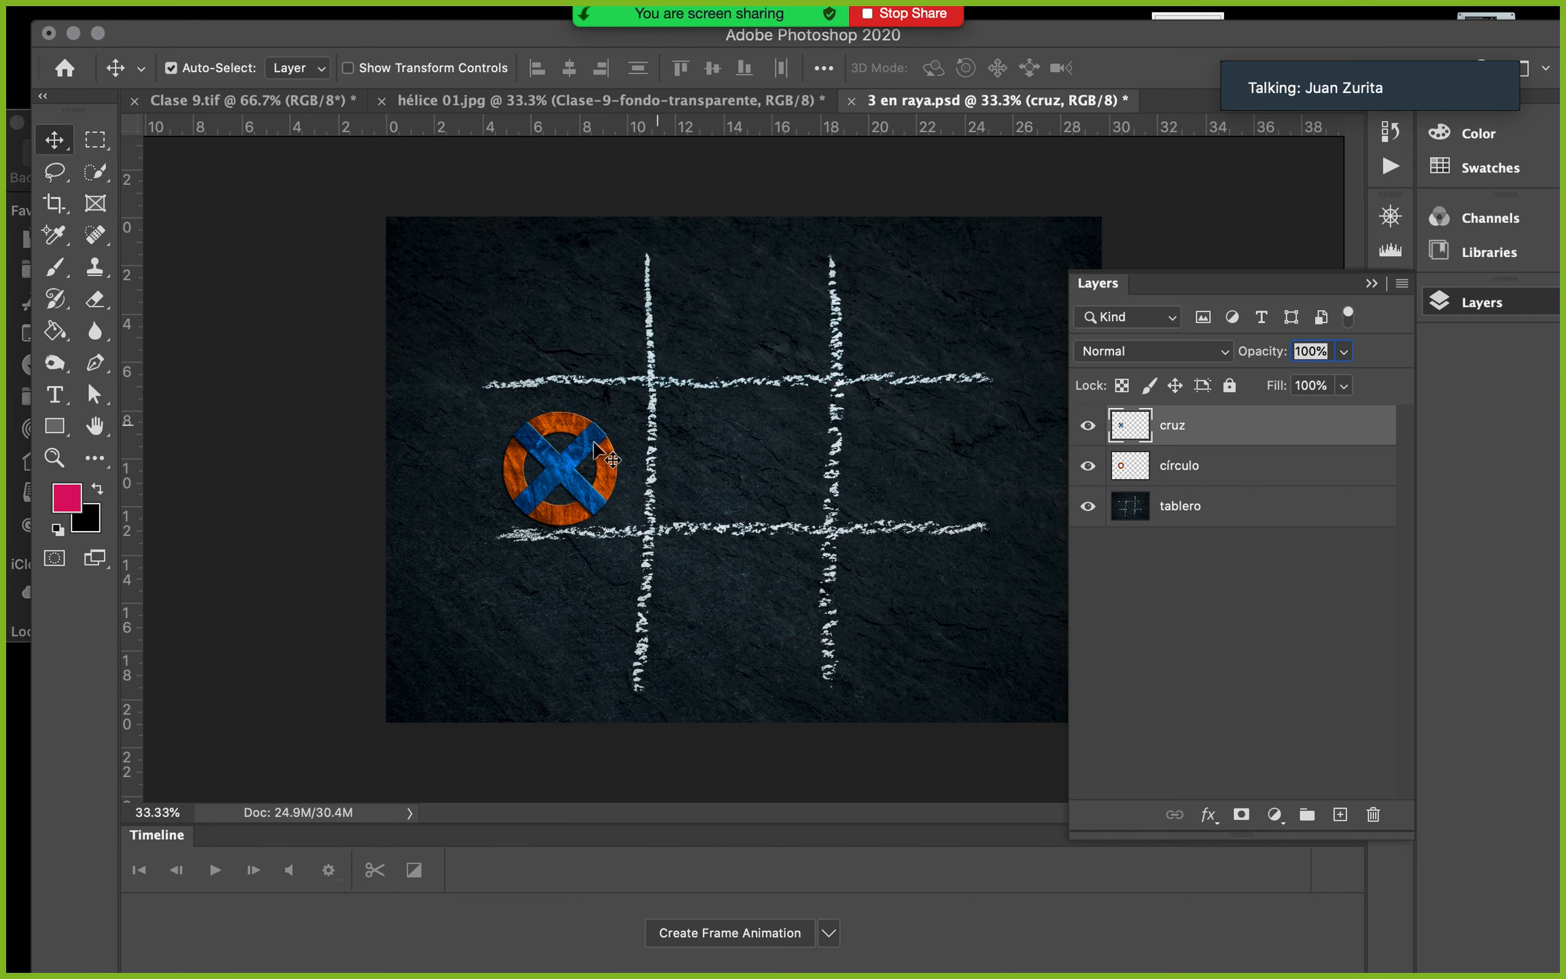
Move the blue cross back into the grid's upper-right square and dismiss the memory alerts
click(564, 447)
drag(562, 479, 923, 319)
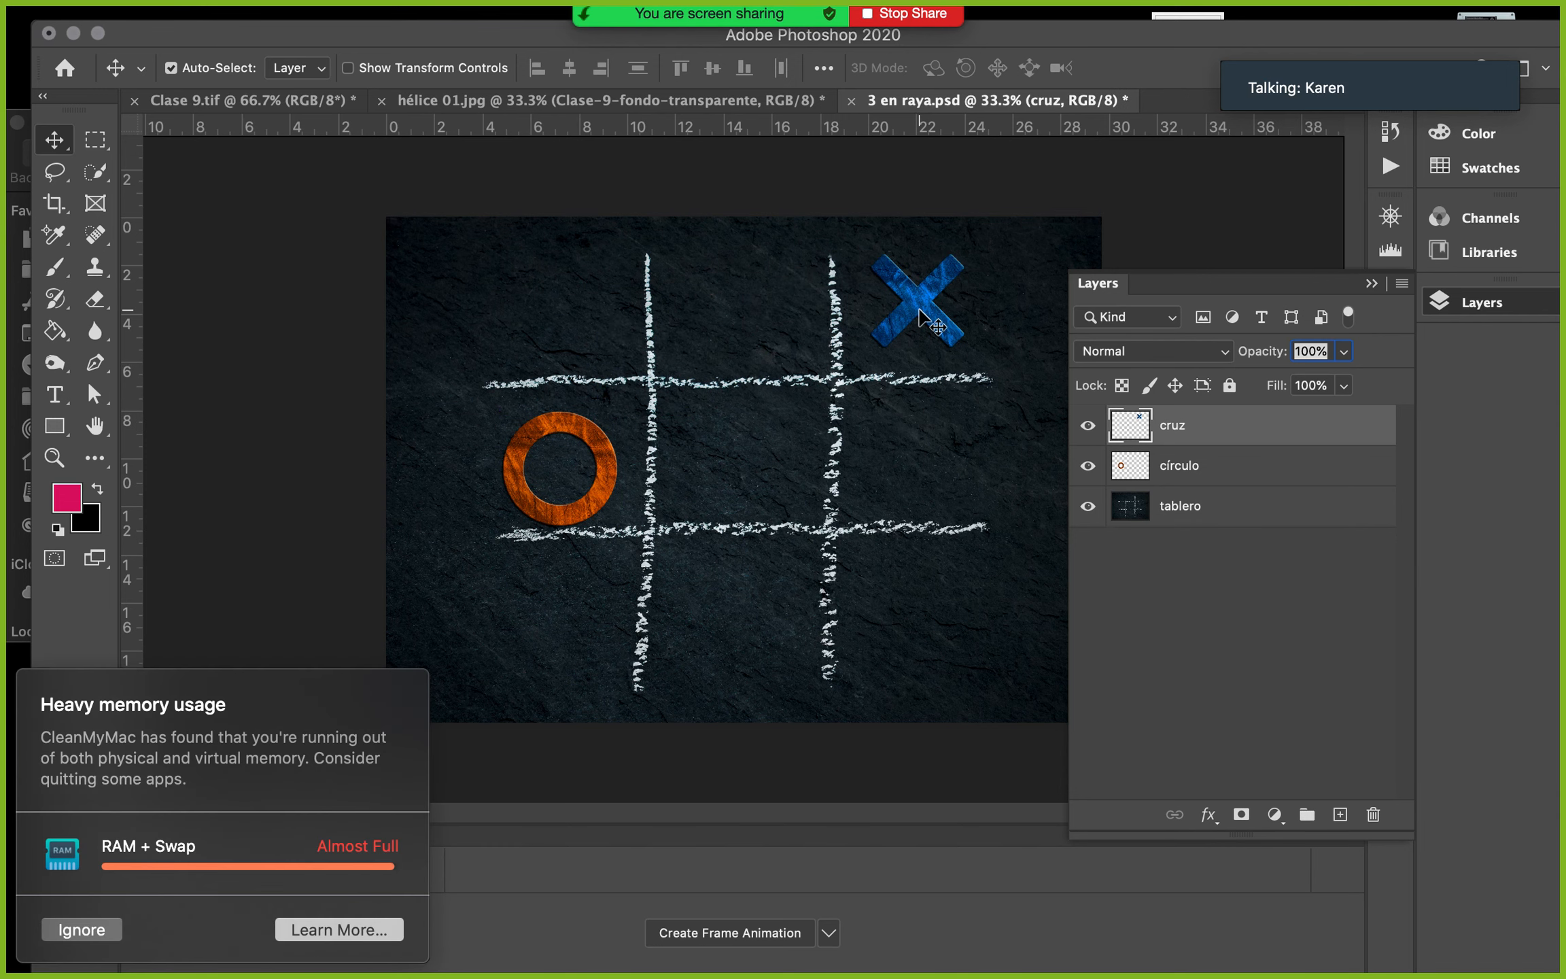
click(97, 931)
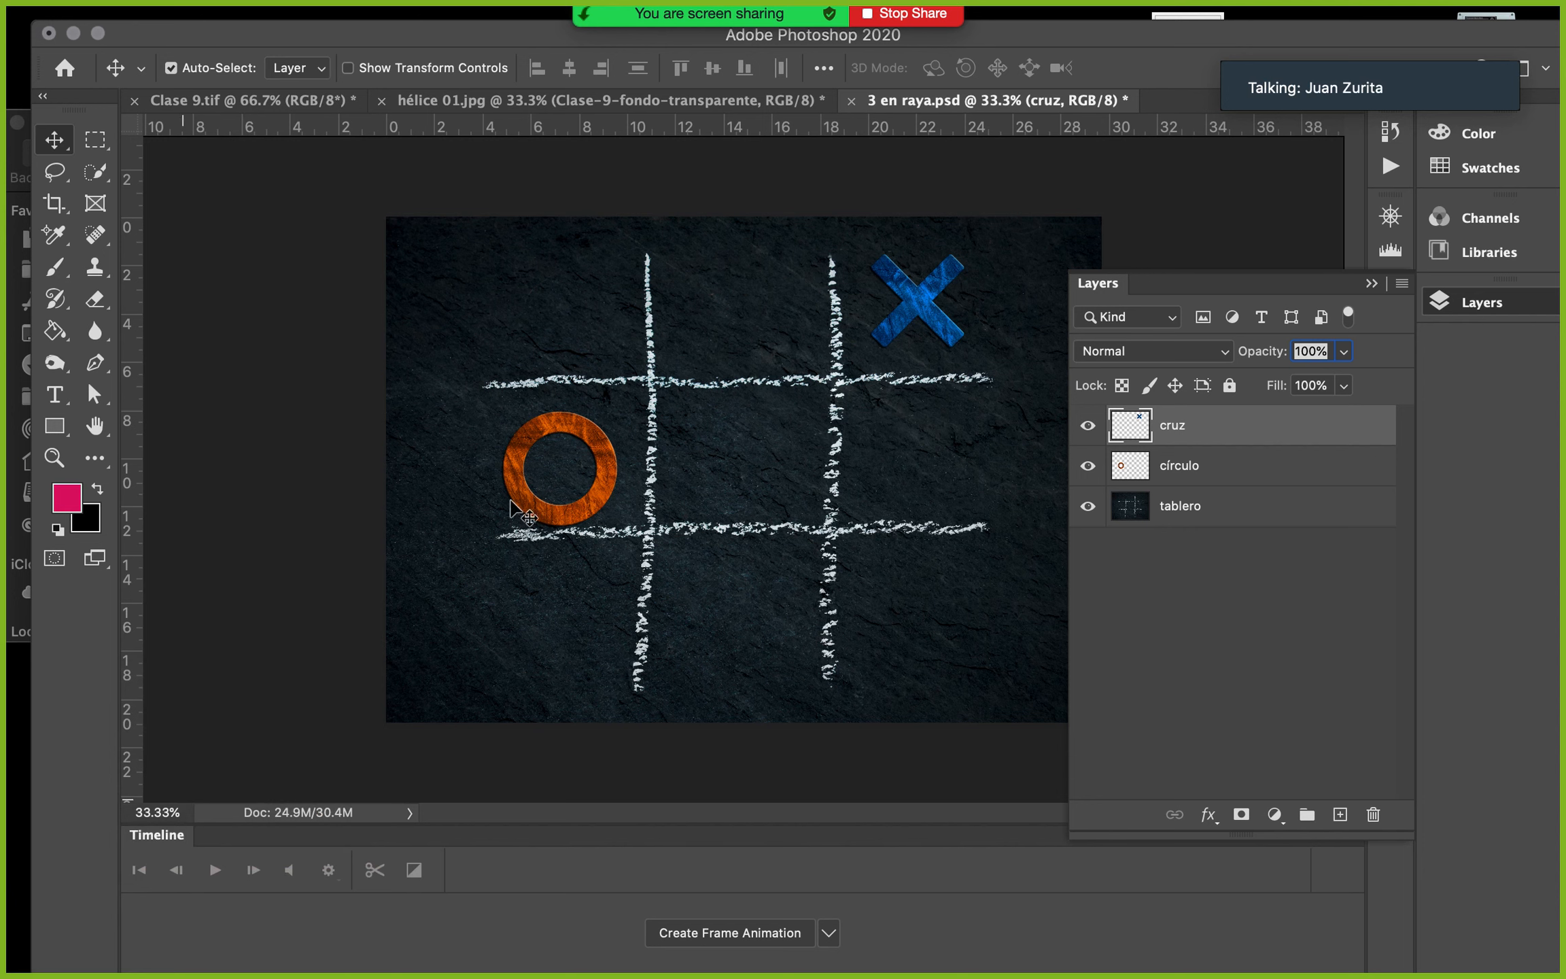
drag(907, 302, 904, 313)
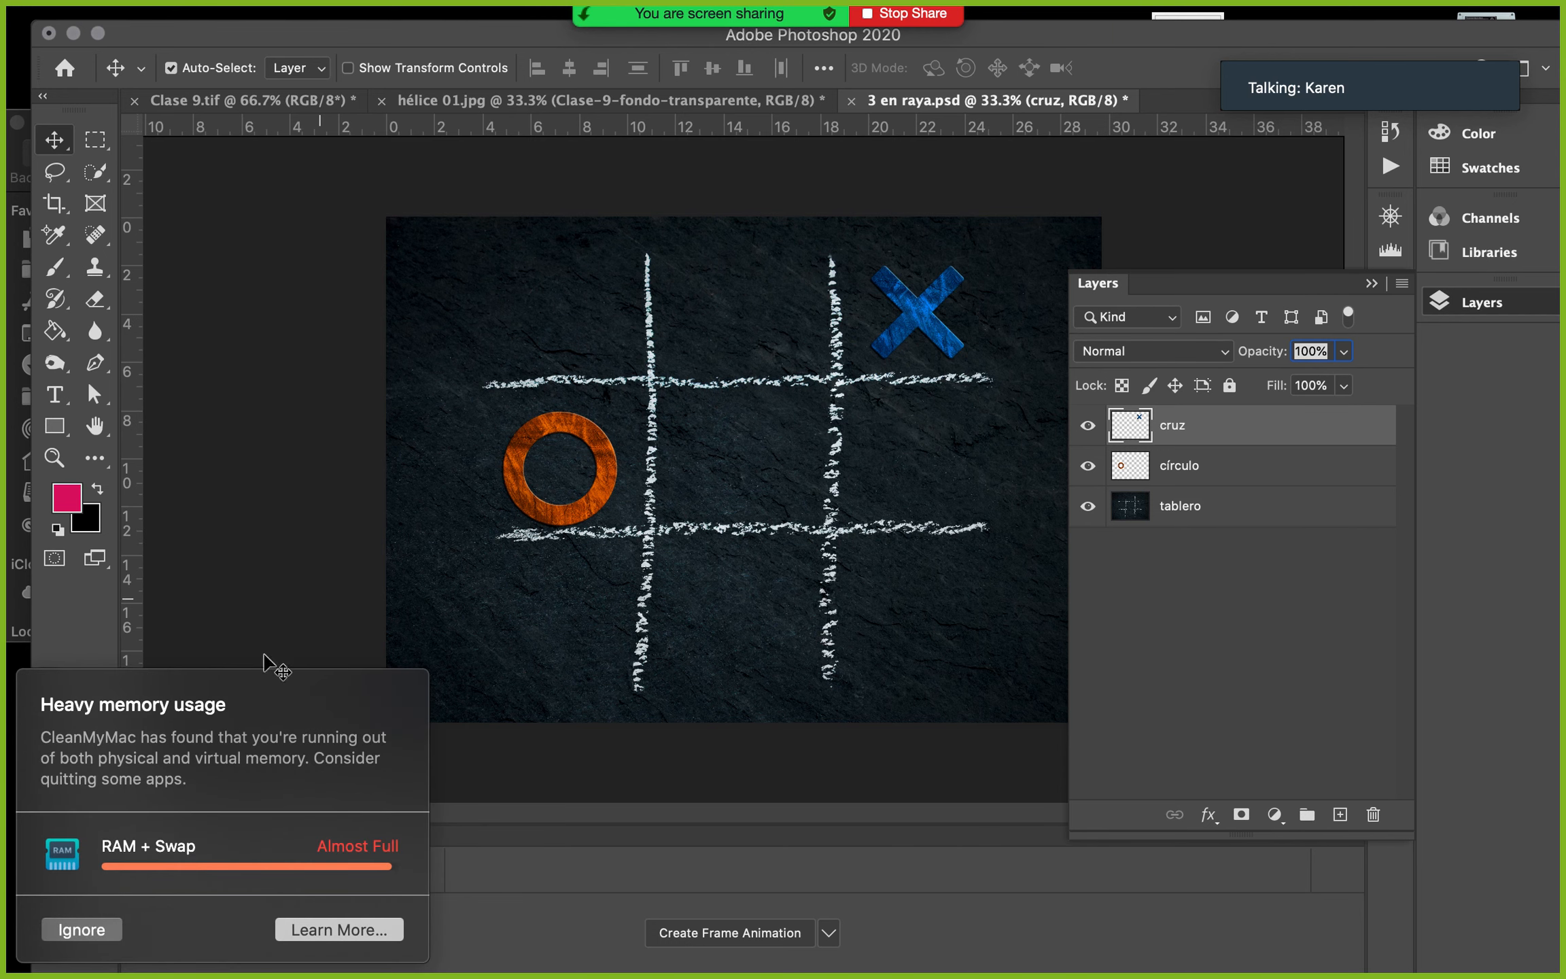
click(53, 936)
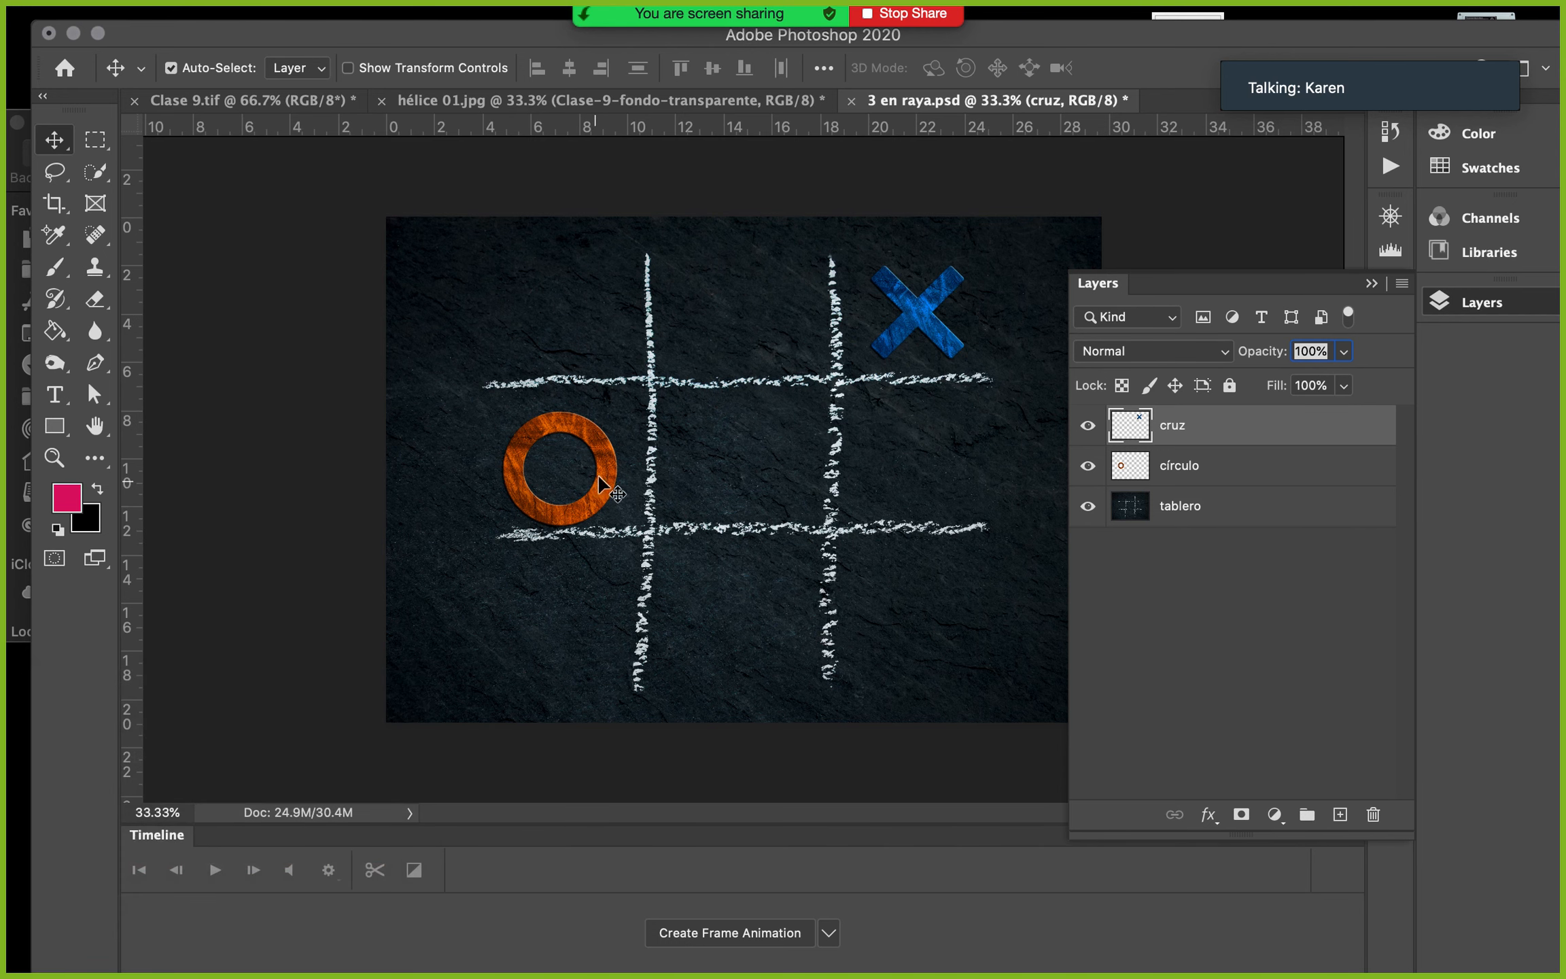
Duplicate the blue cross twice, placing the copies in the middle-right and center grid squares
click(915, 323)
drag(913, 315, 913, 471)
drag(925, 308, 726, 465)
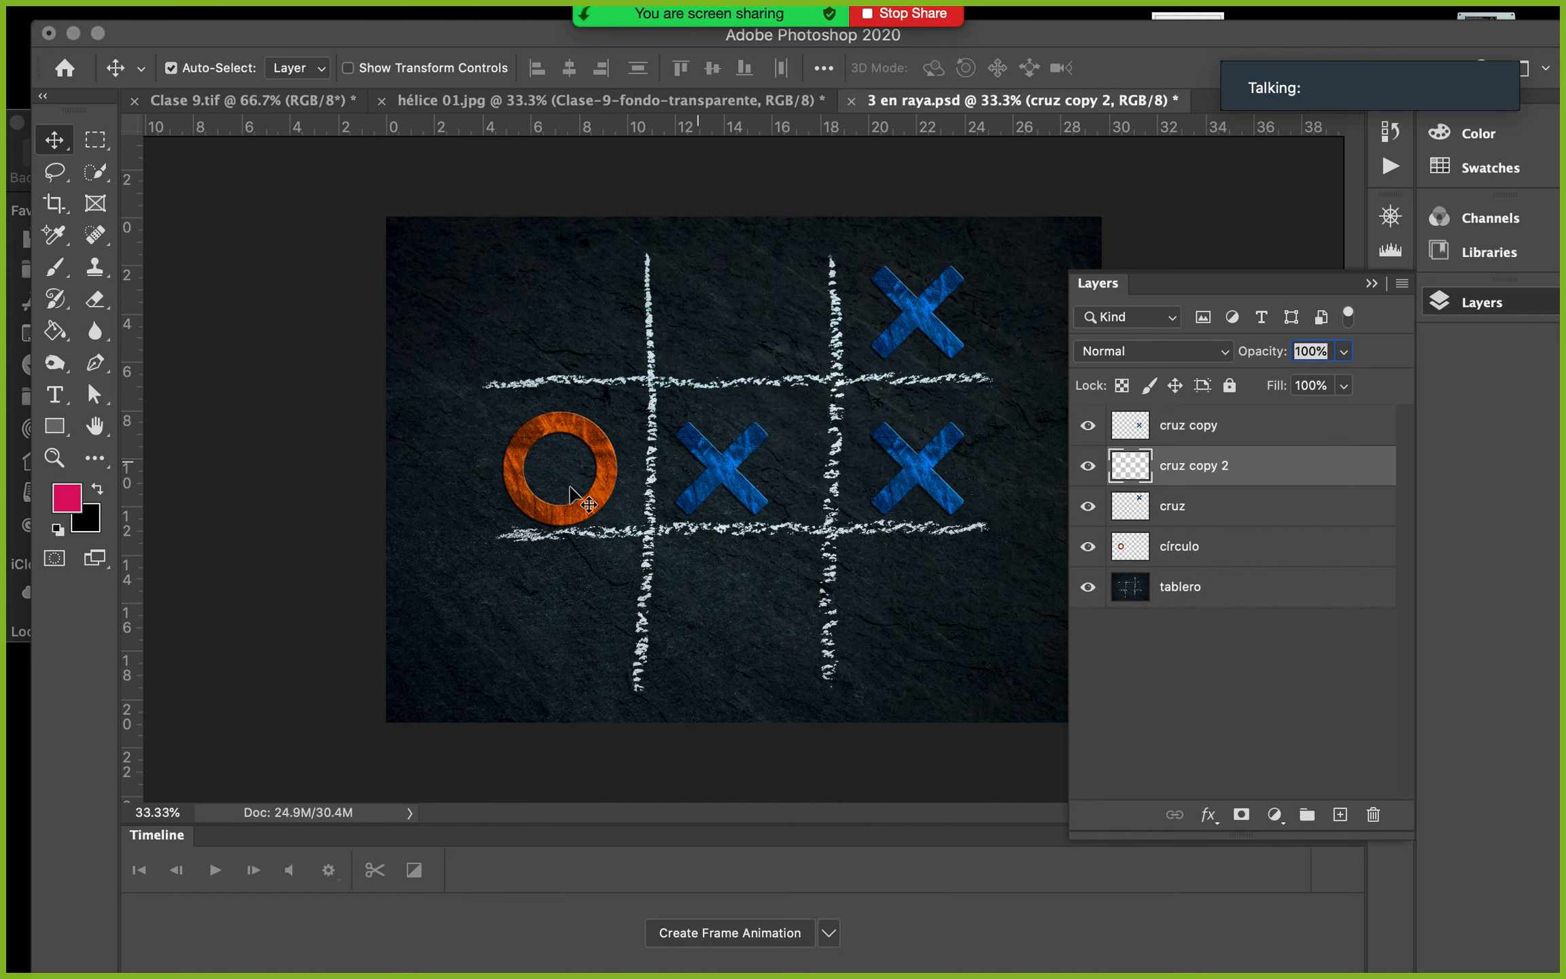
Duplicate the orange circle into the bottom-middle, bottom-right and top-middle grid squares, and dismiss the memory alert
click(593, 469)
drag(593, 468, 970, 597)
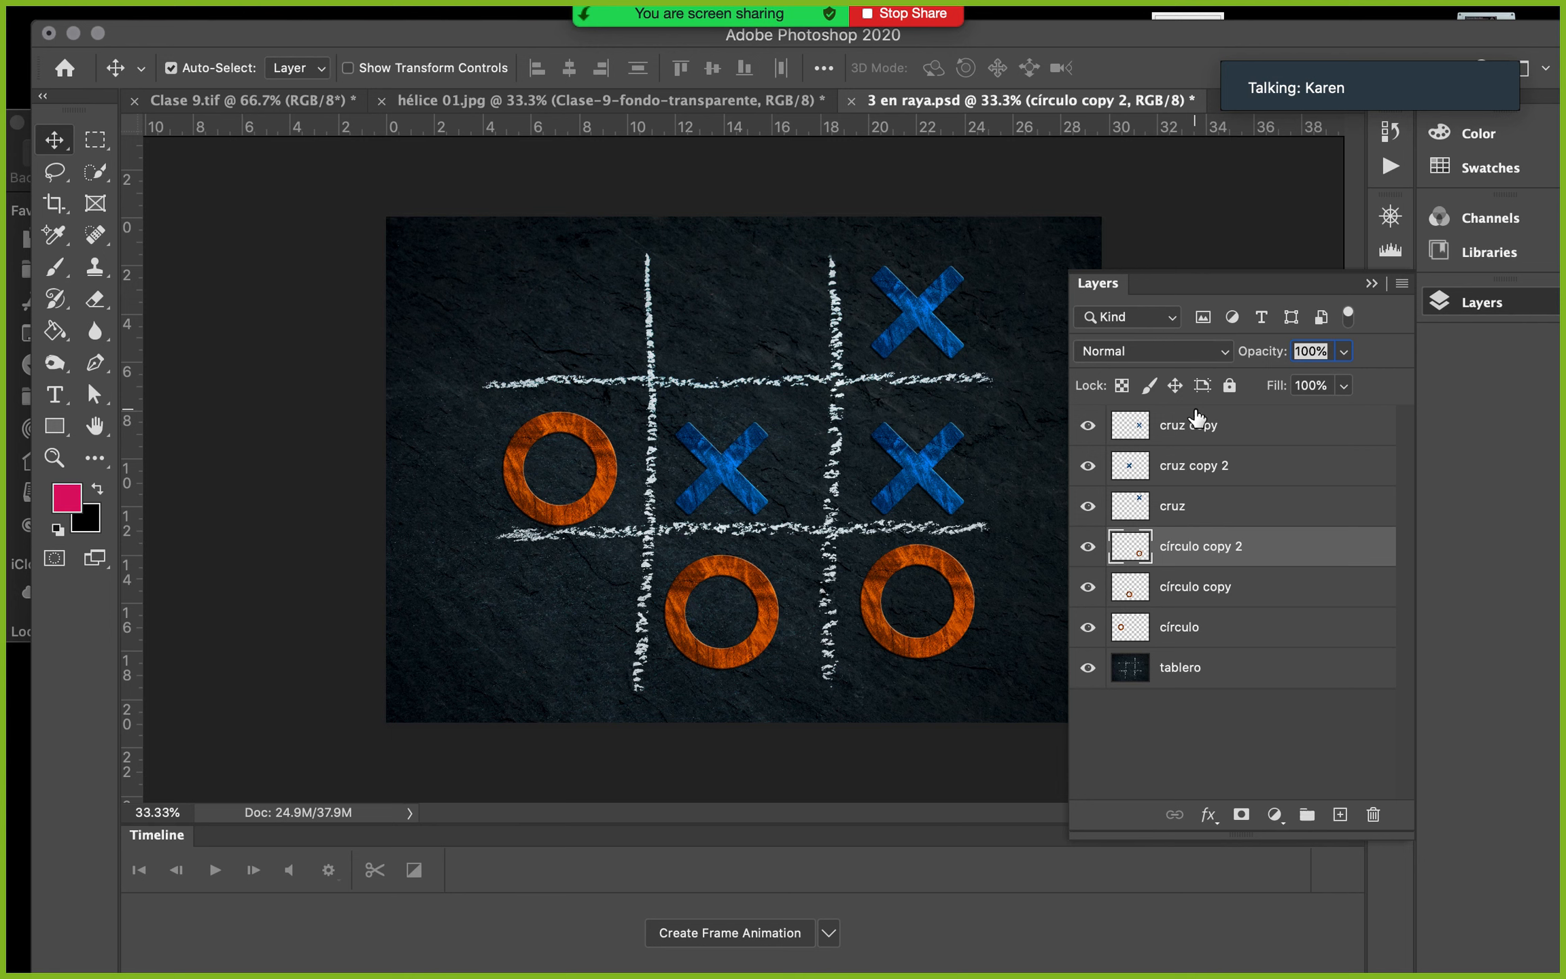
click(610, 449)
drag(610, 449, 774, 286)
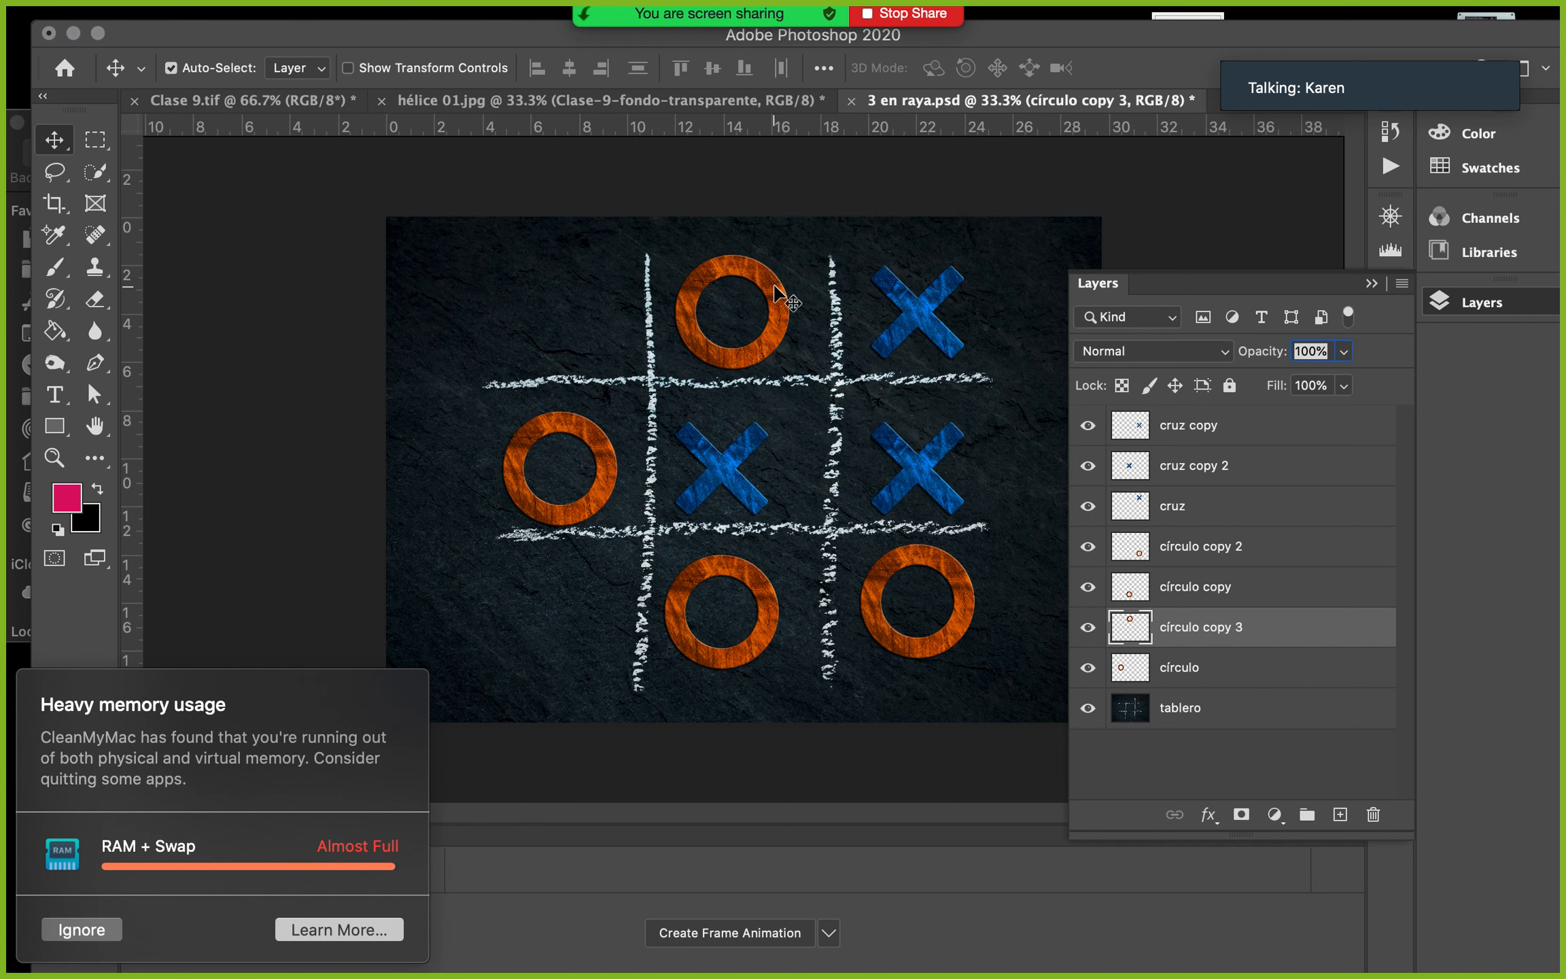
click(83, 932)
click(100, 926)
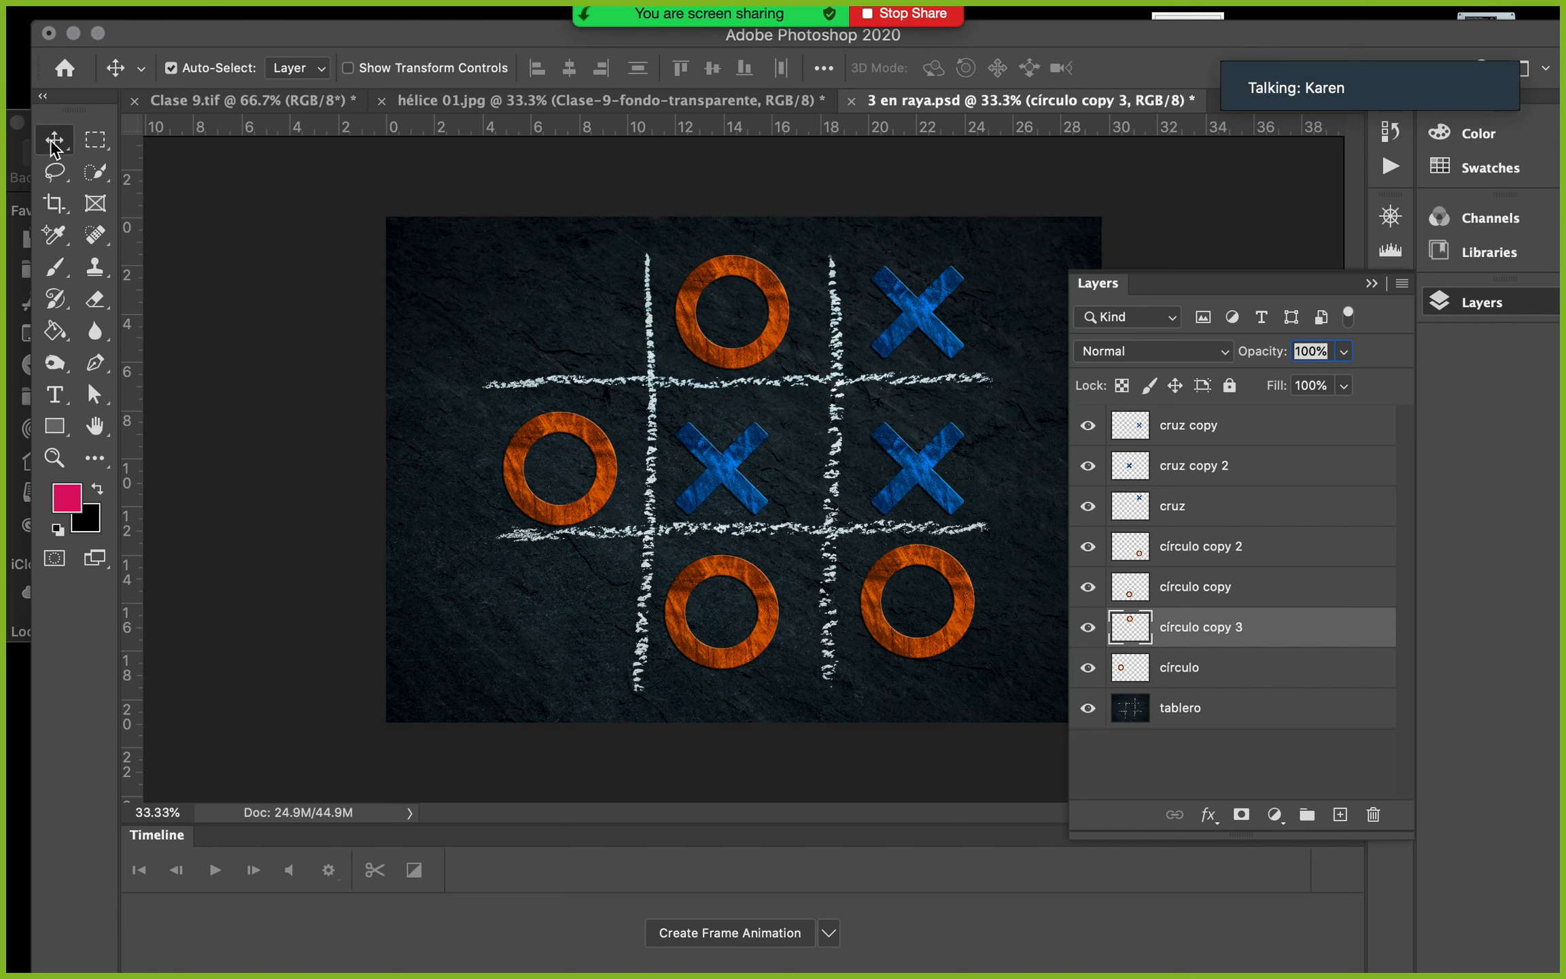
Move the top-middle orange circle into the grid's upper-left square, duplicate it back into the top-middle square, and dismiss the memory alerts
drag(788, 311, 571, 307)
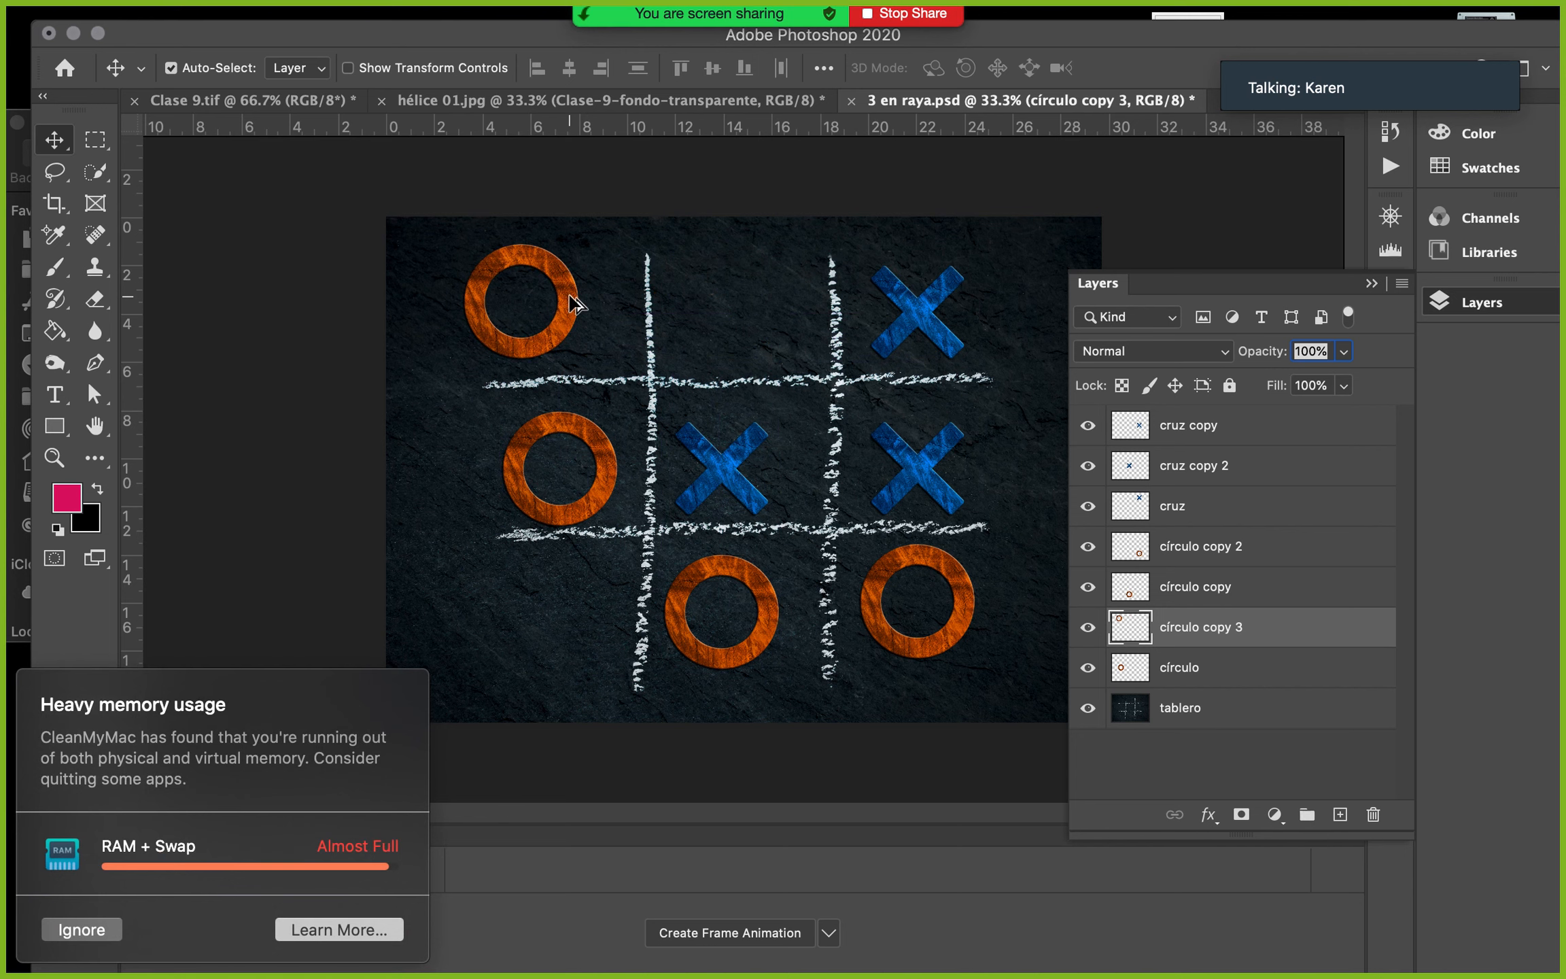
click(107, 928)
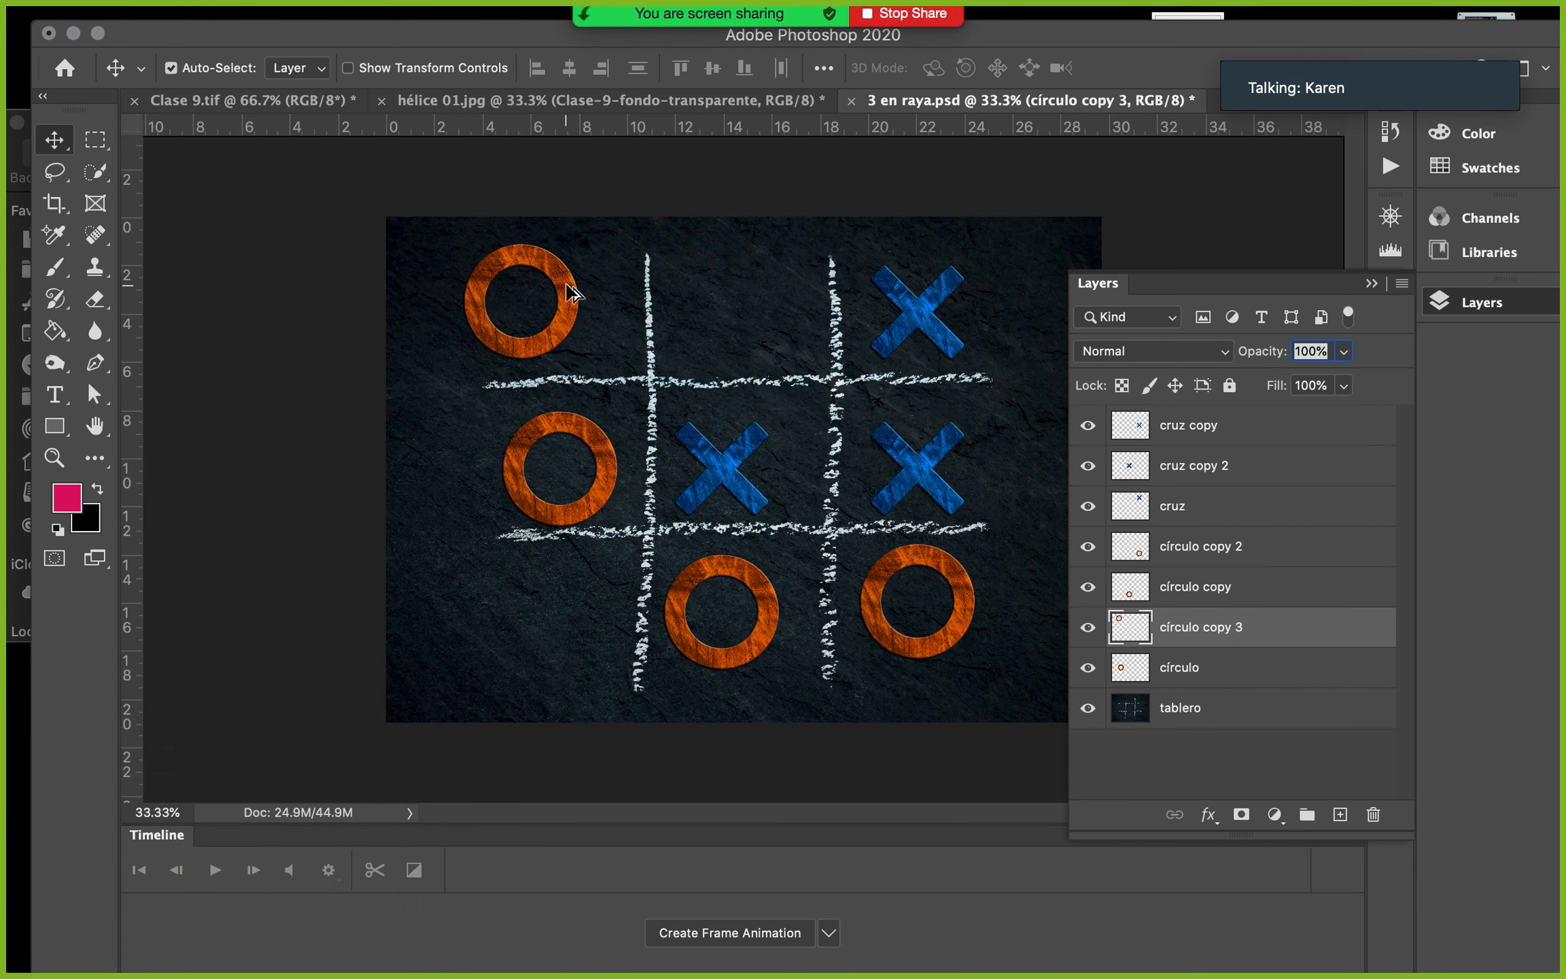
drag(573, 293, 769, 294)
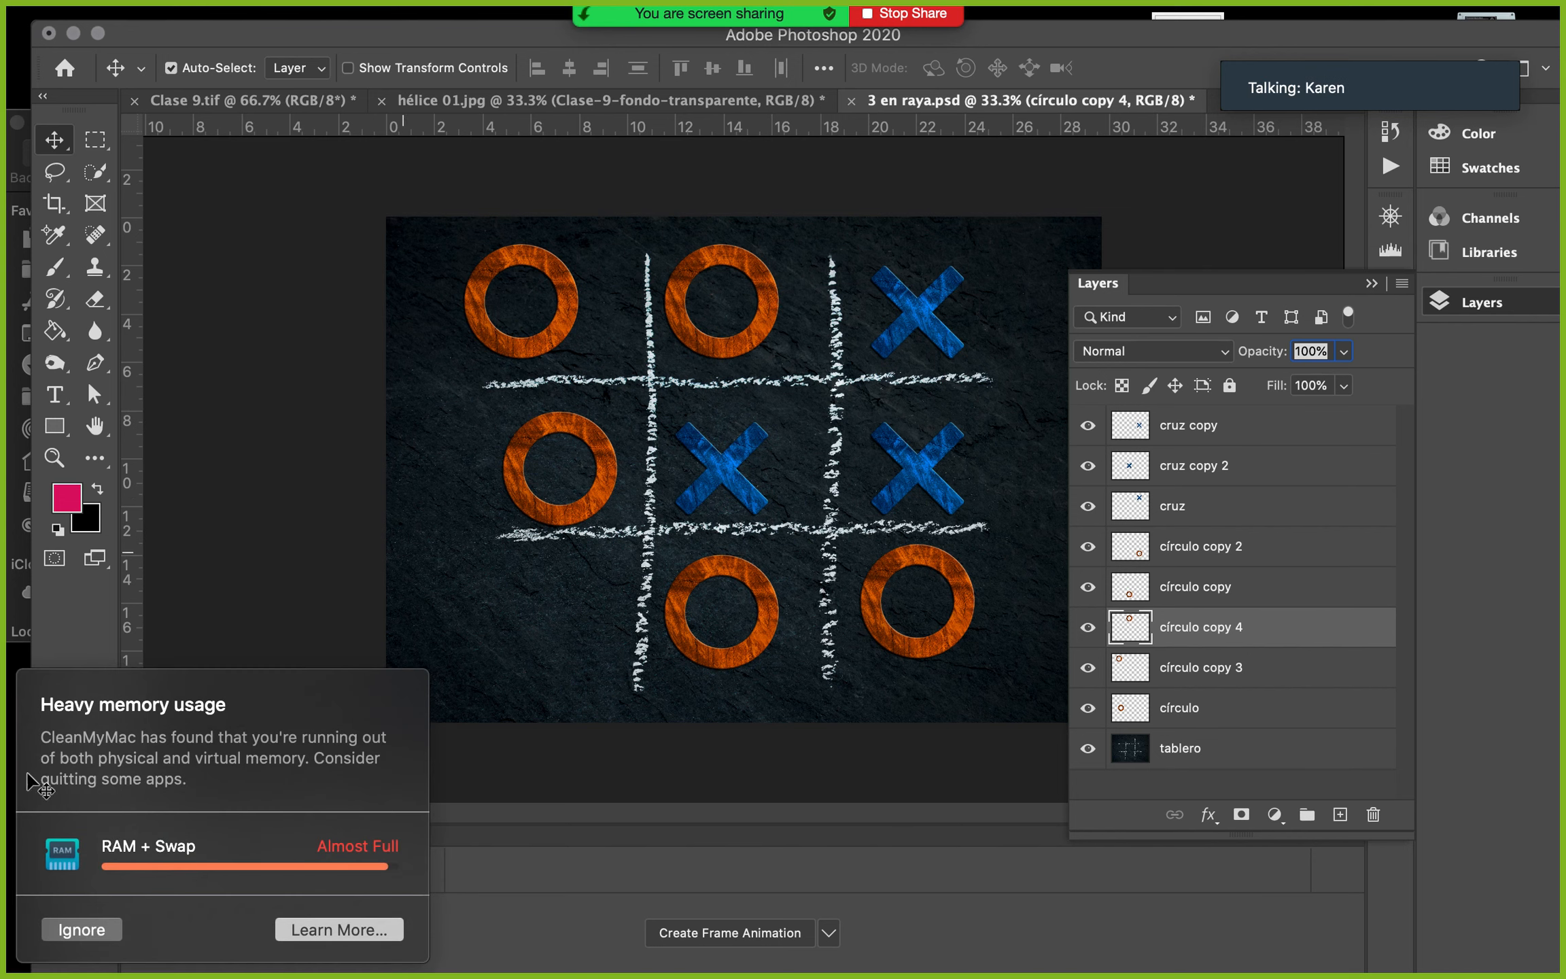
click(78, 929)
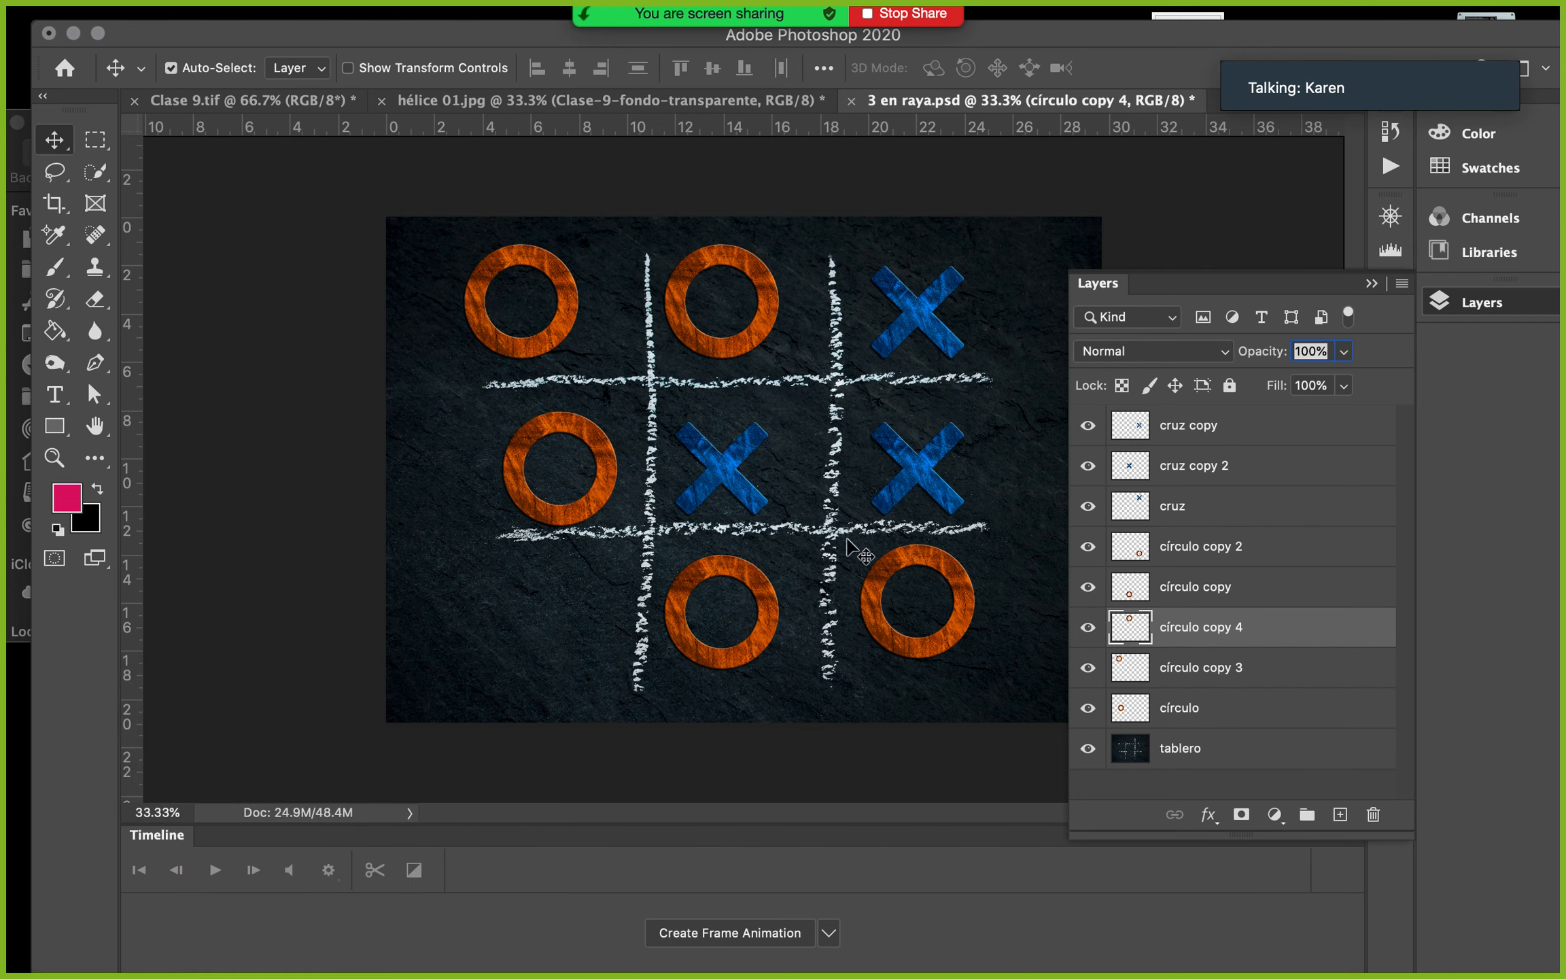
Select the cross and circle layers one after another to review which piece each layer holds
click(1206, 427)
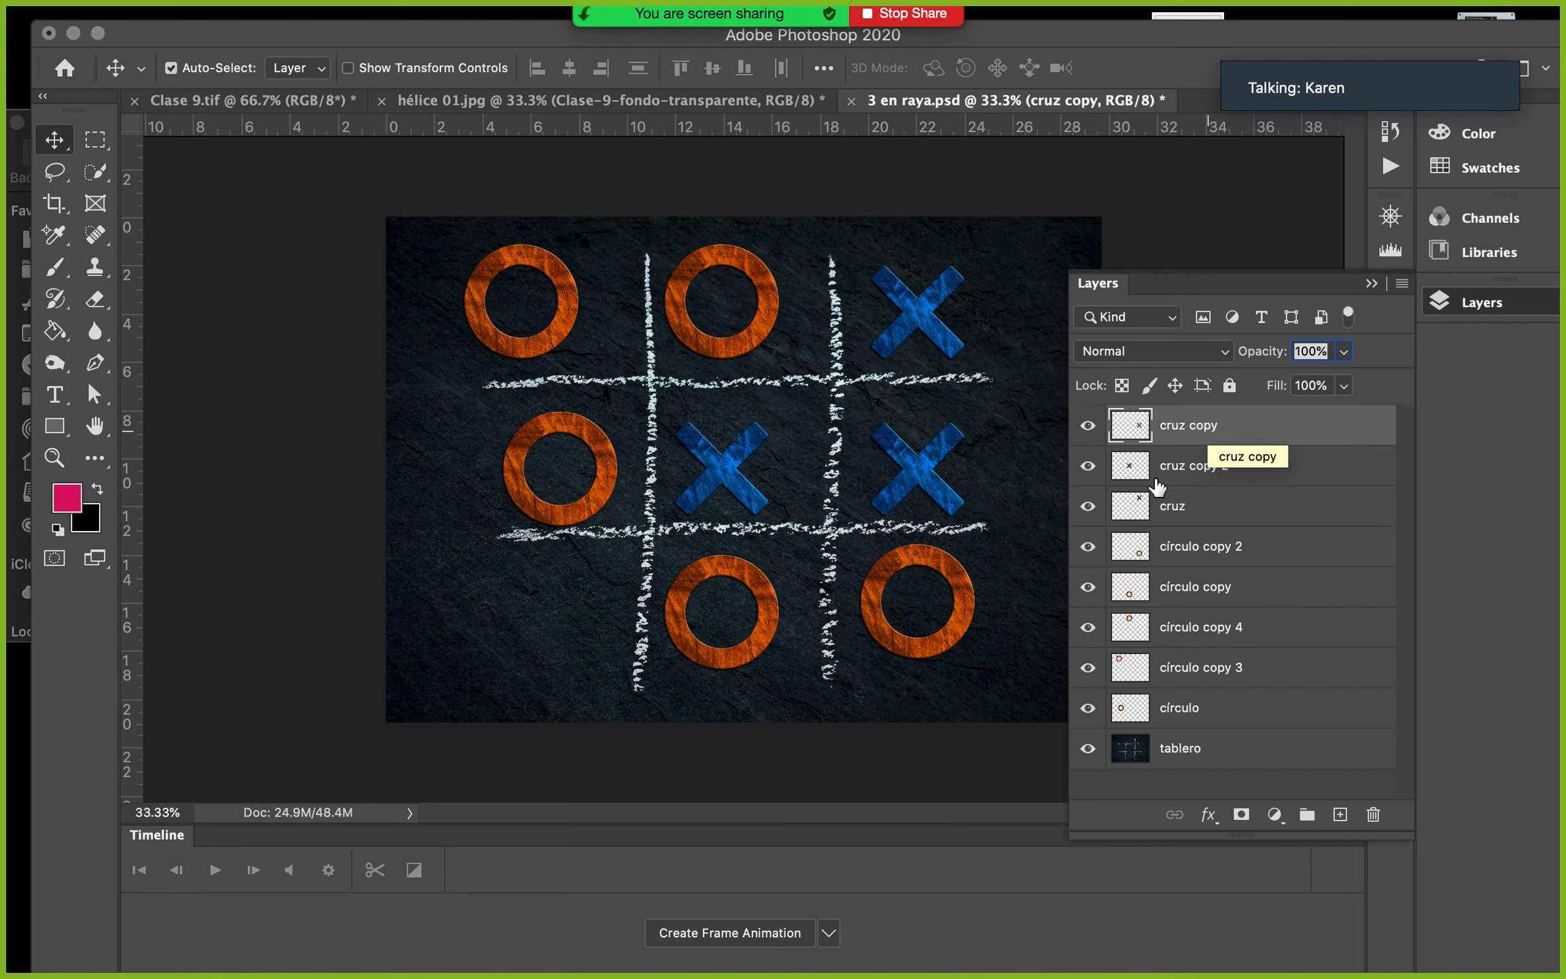
click(1199, 464)
click(1203, 511)
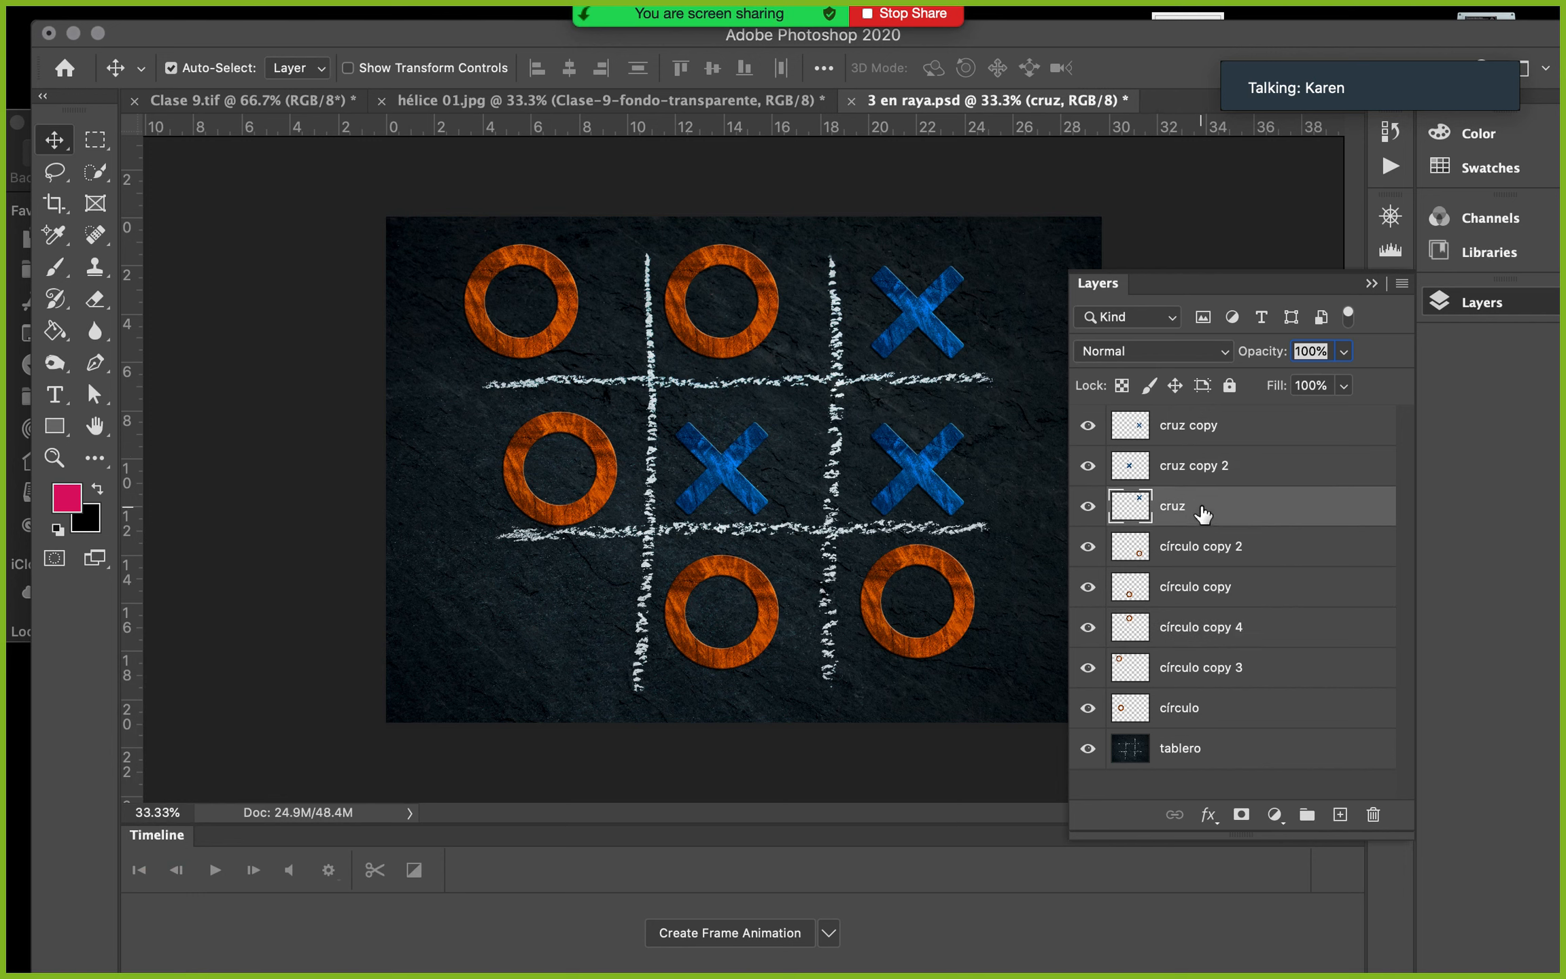
click(1208, 461)
click(1208, 430)
click(1205, 563)
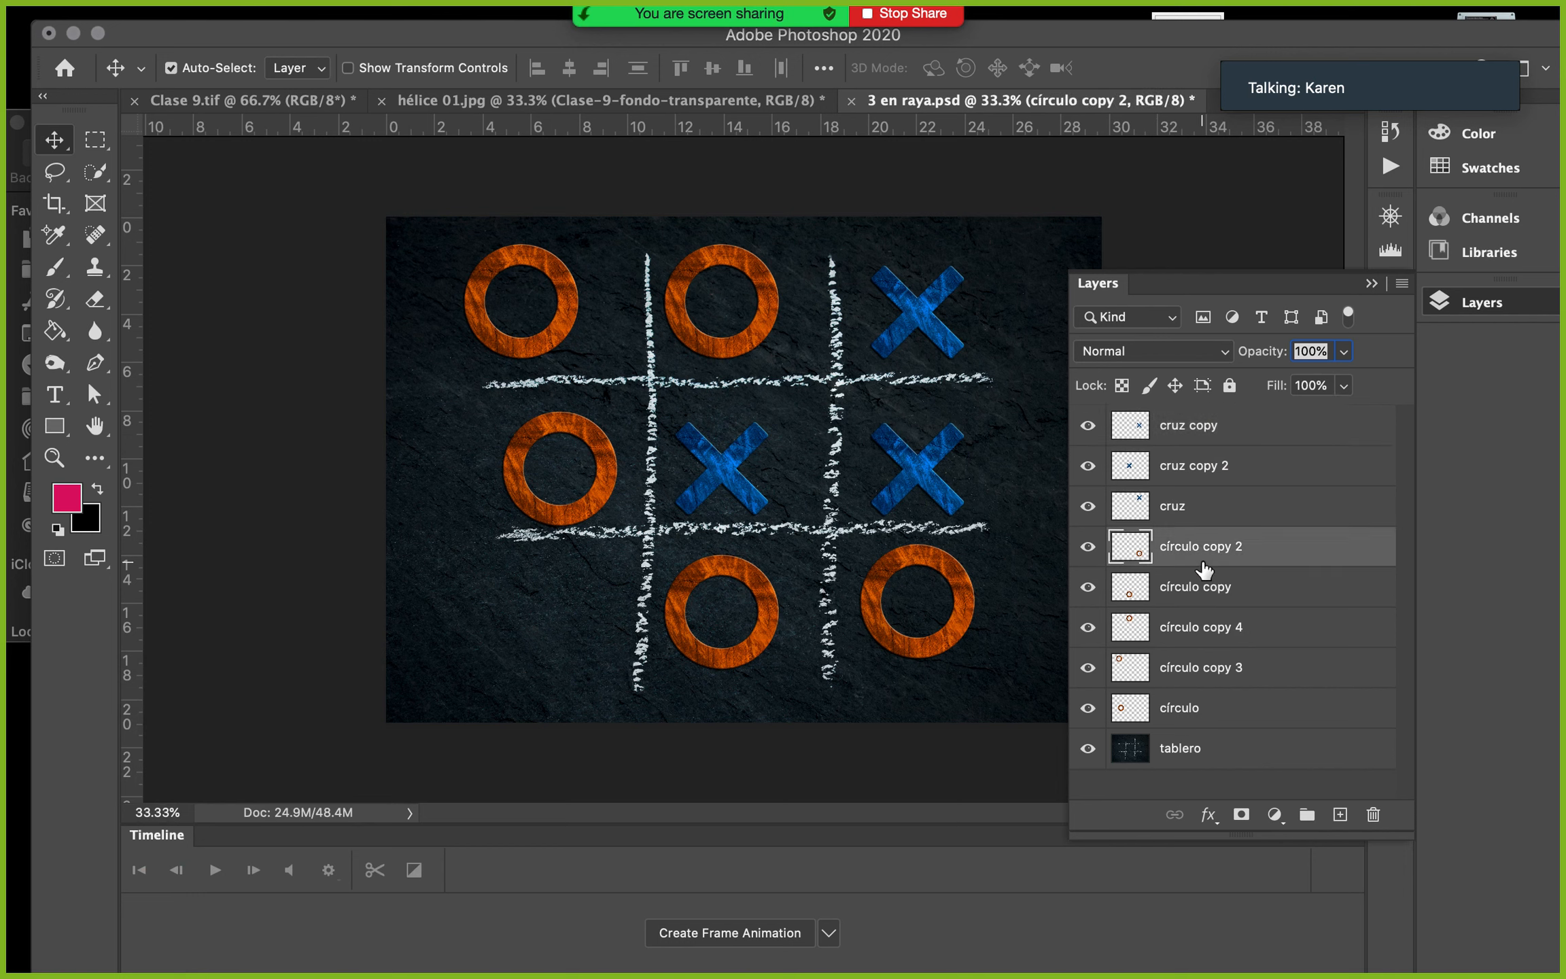
click(1206, 599)
click(1209, 627)
click(1209, 677)
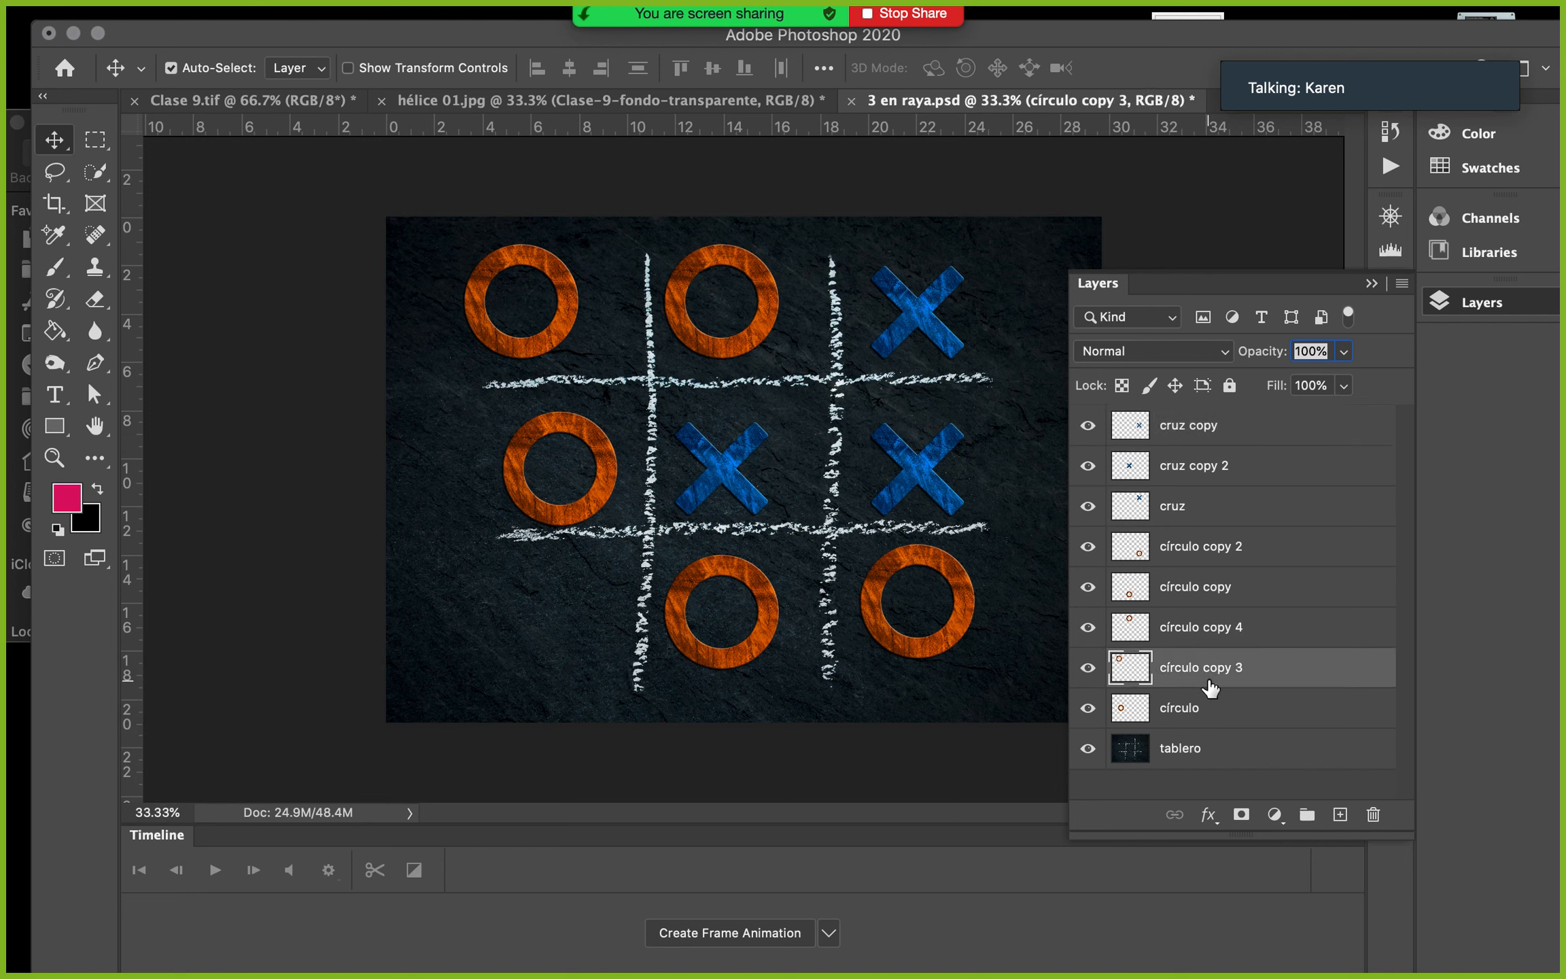
click(1214, 711)
Move the middle-right blue cross onto the bottom-right circle and place the cruz copy layer below círculo copy 2
drag(915, 469, 918, 605)
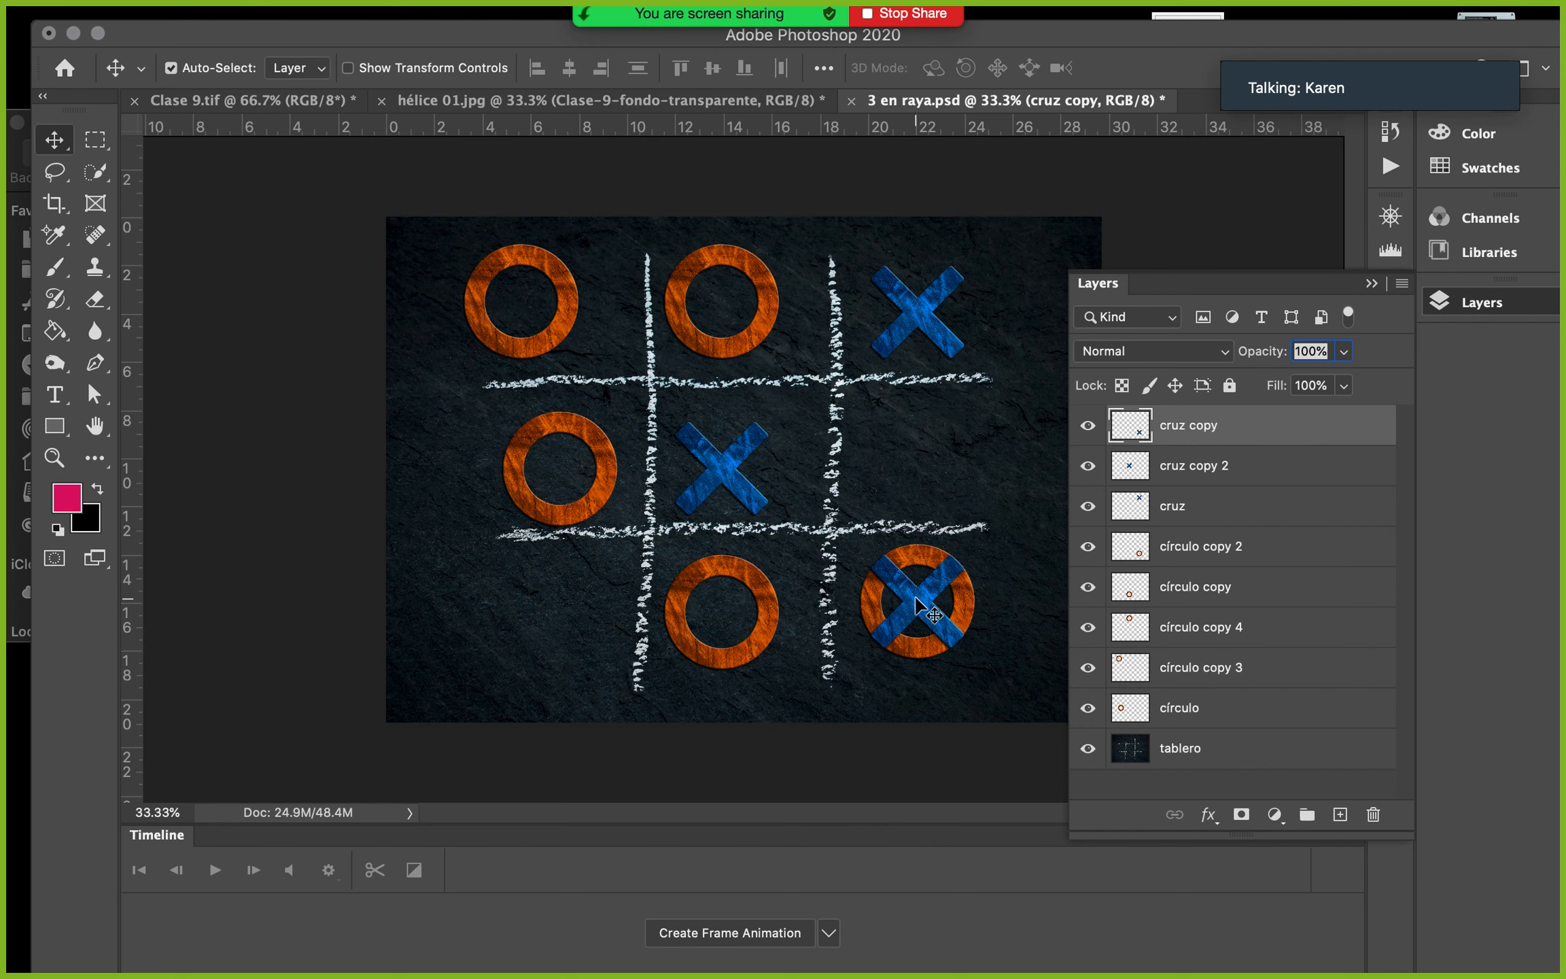
drag(1231, 430, 1231, 548)
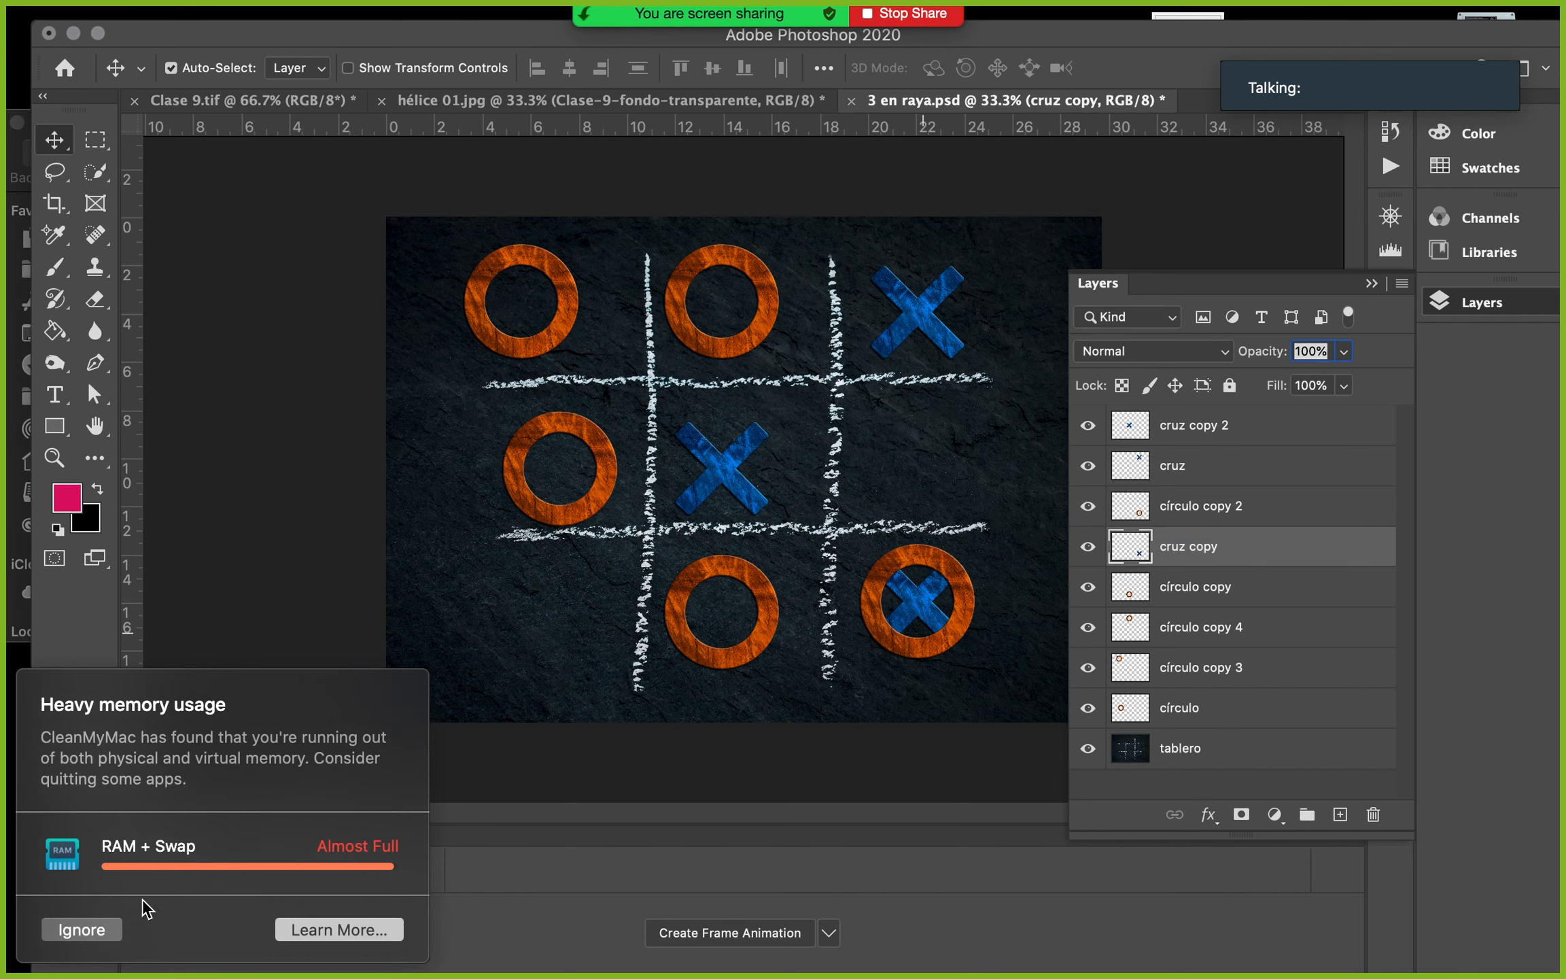
click(80, 929)
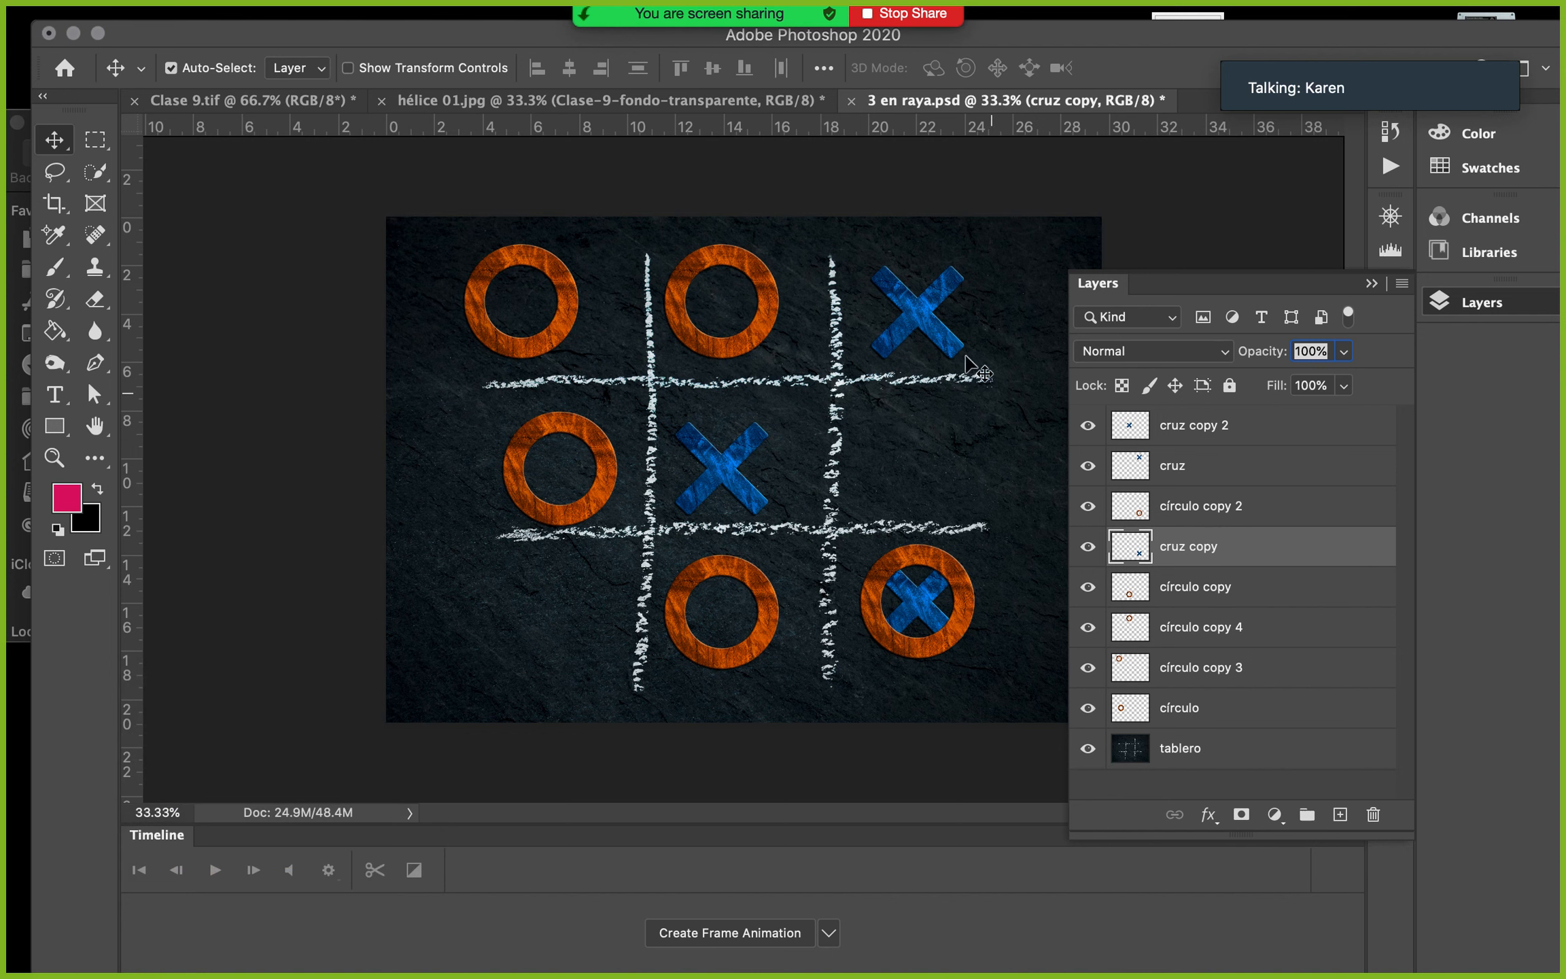
Try a reduced opacity such as 52% on the bottom-right circle and return it to 100%
click(960, 585)
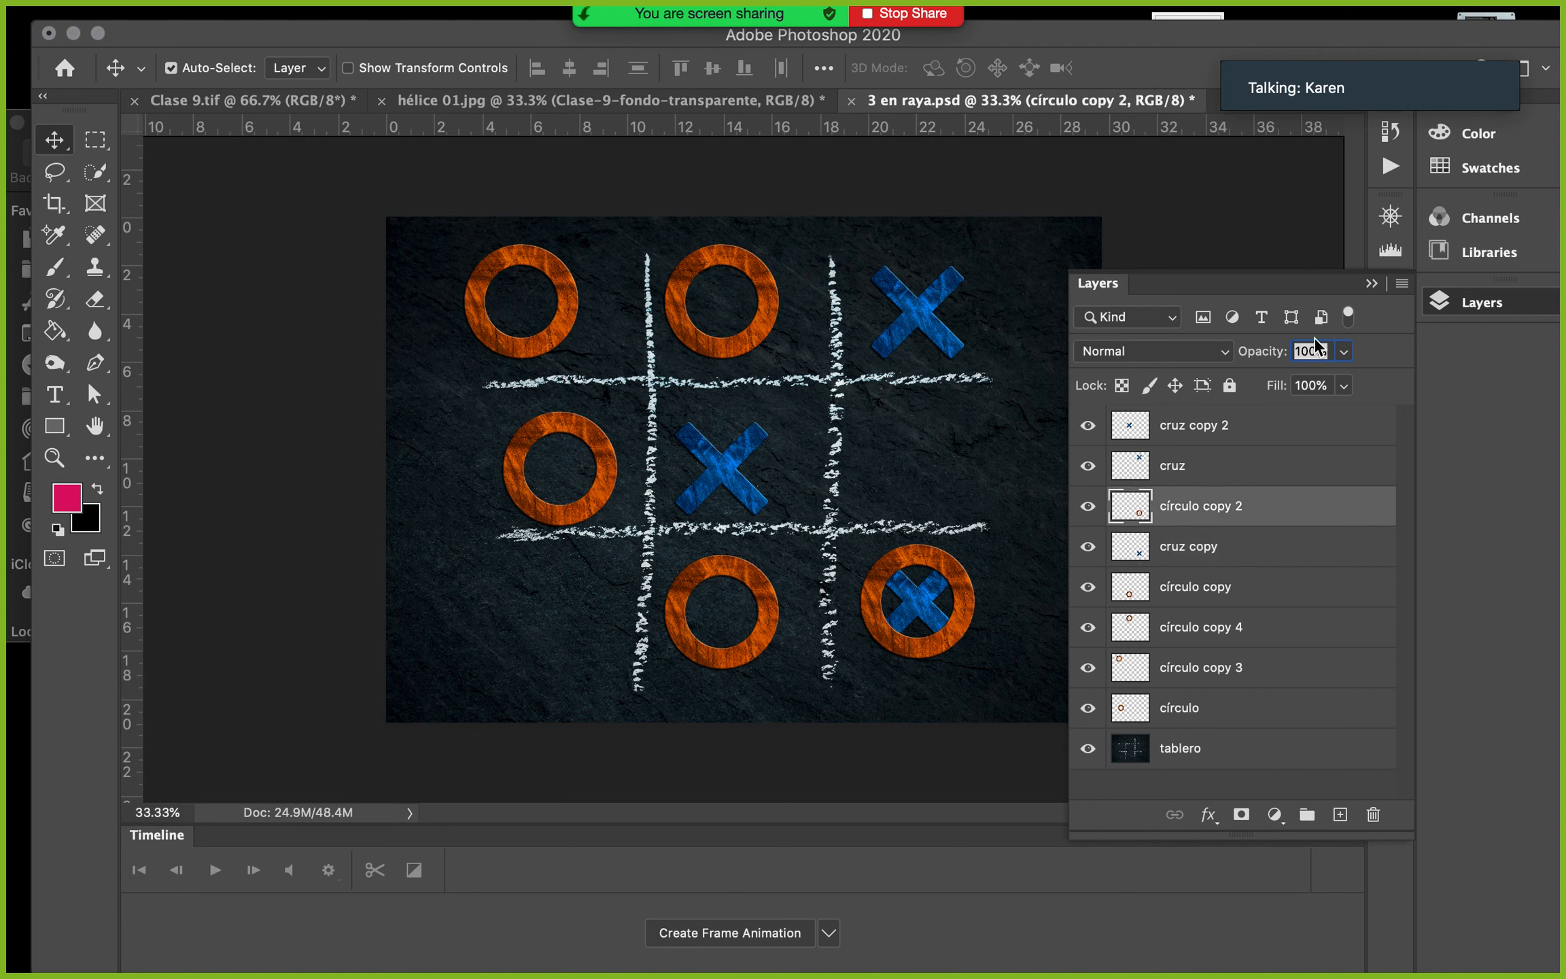
click(1344, 352)
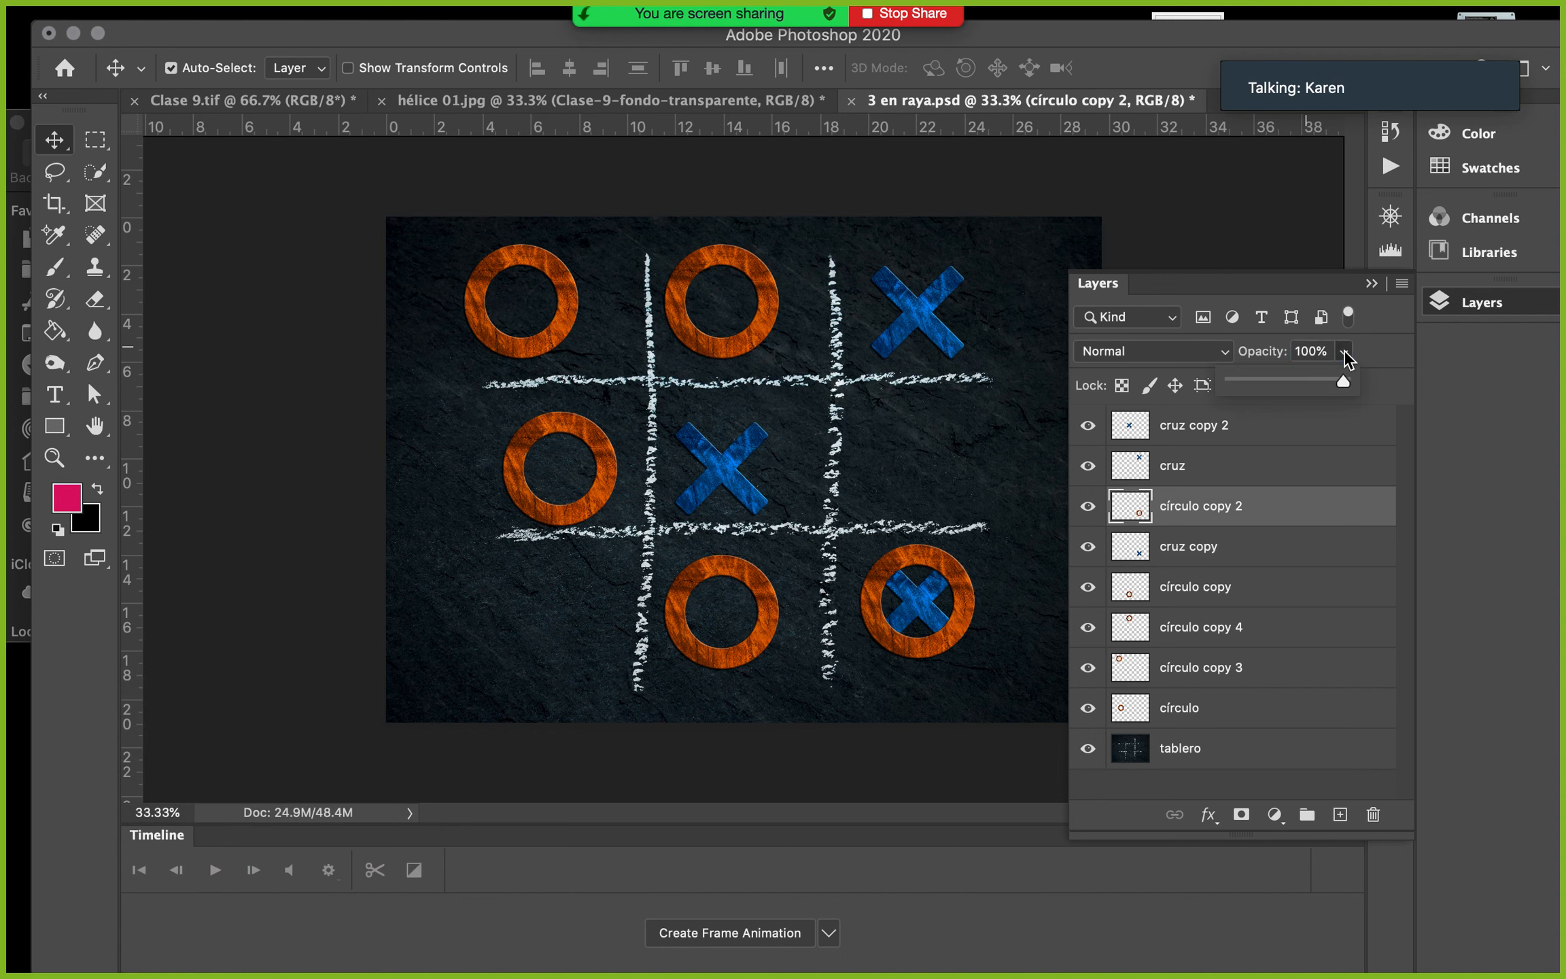
click(1345, 352)
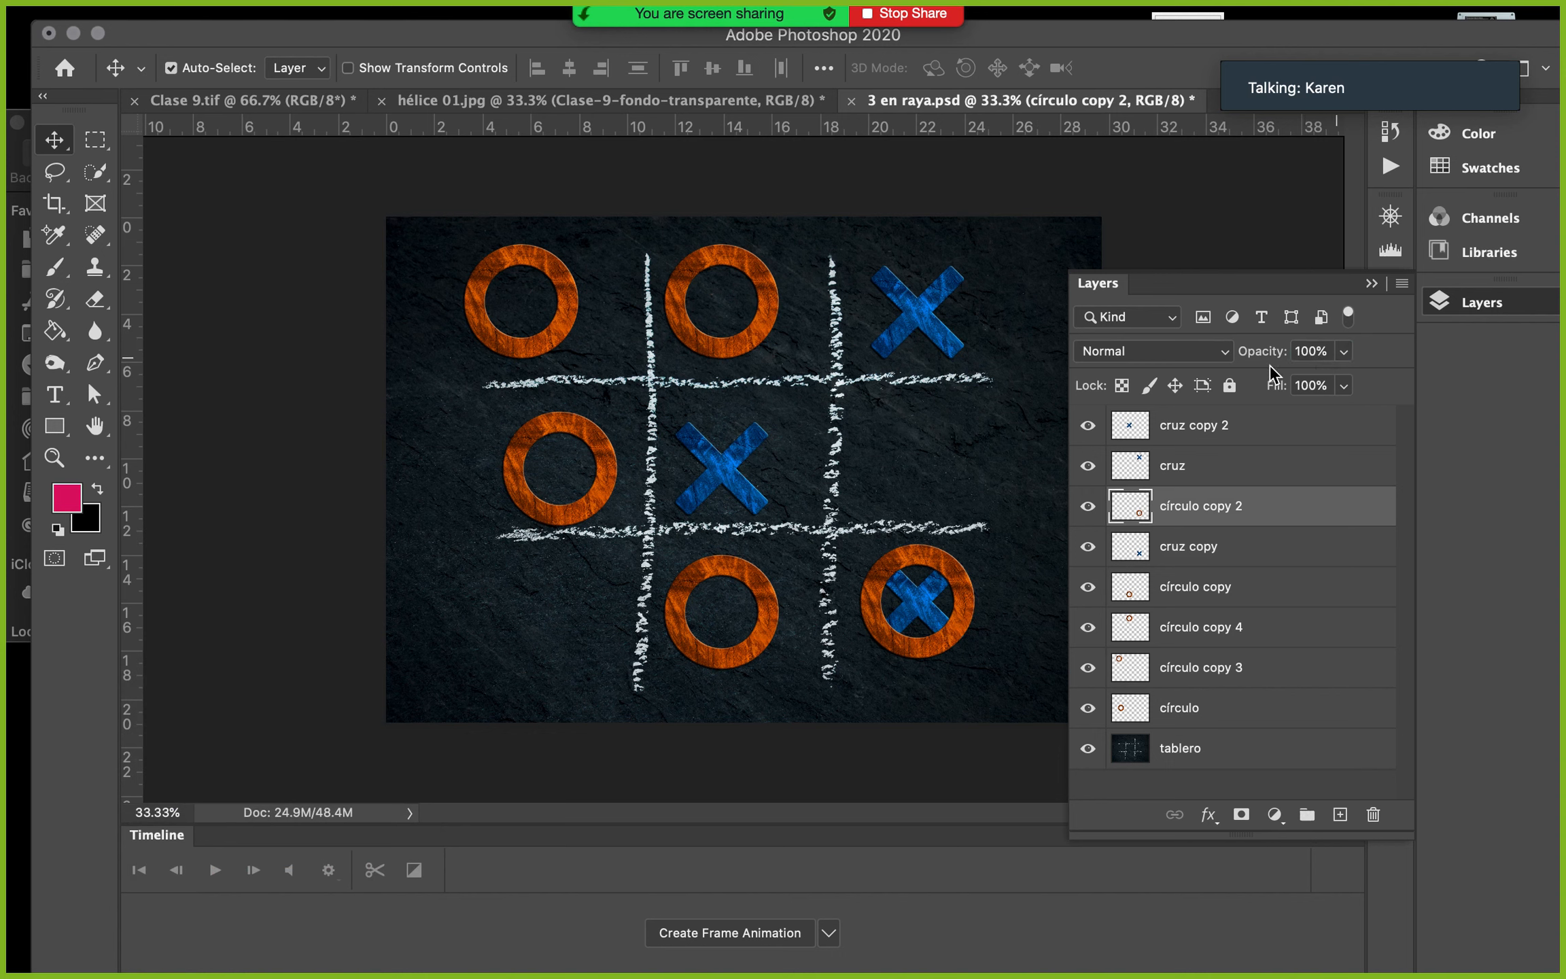
click(1300, 351)
click(1344, 352)
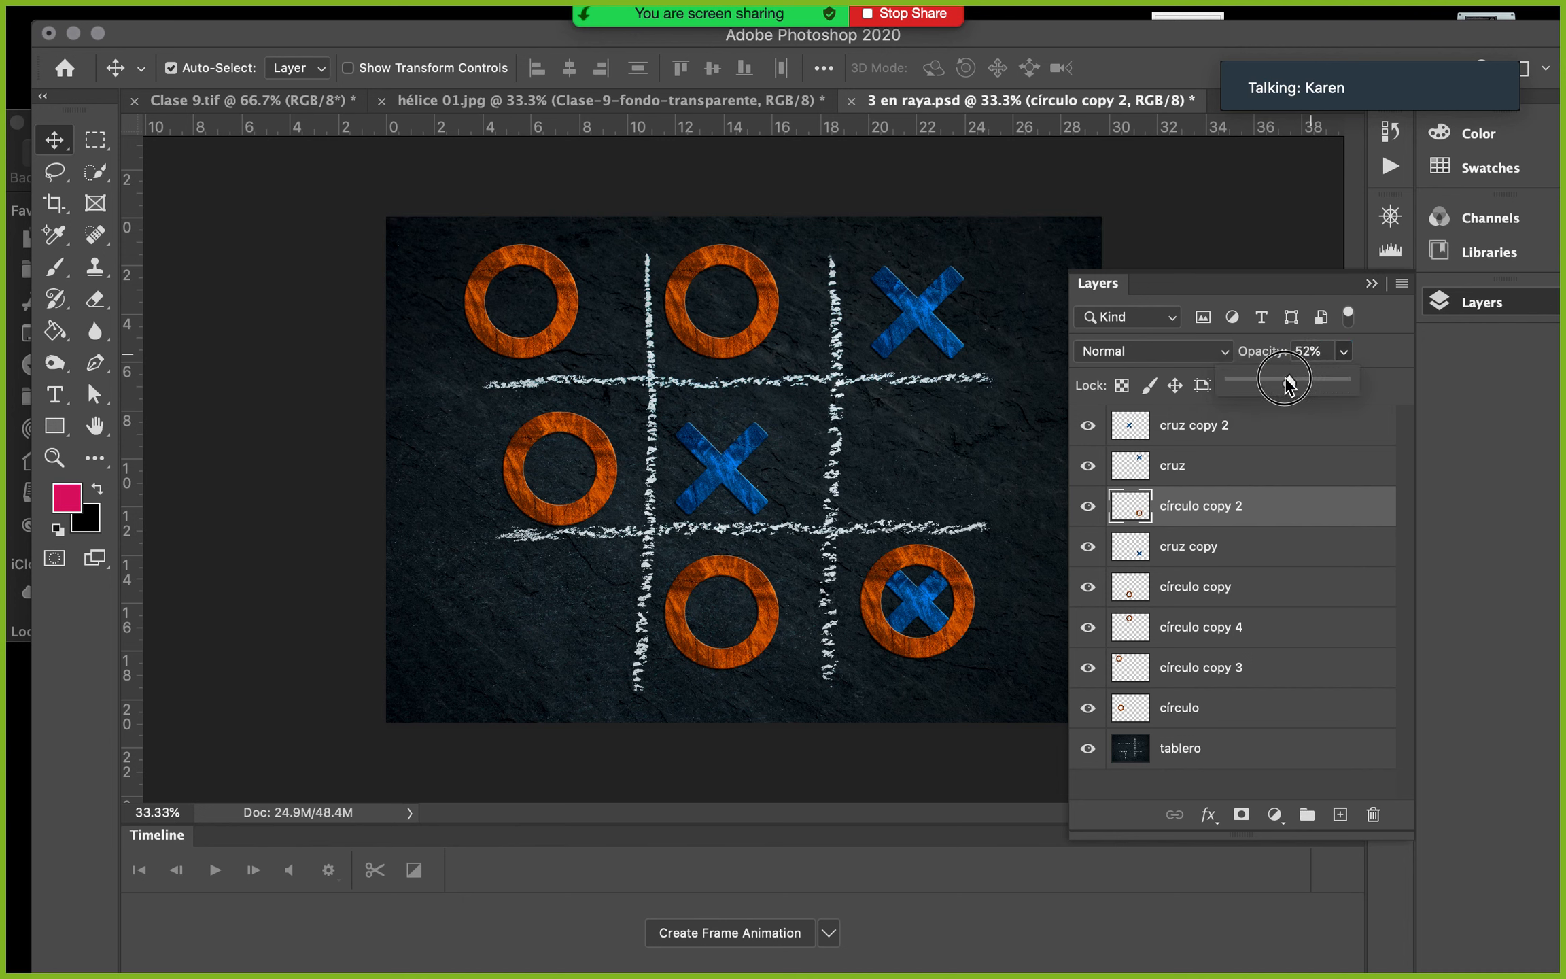
drag(1343, 376, 1352, 378)
click(1349, 347)
Set the círculo copy 2 layer's opacity to 50%
click(1311, 351)
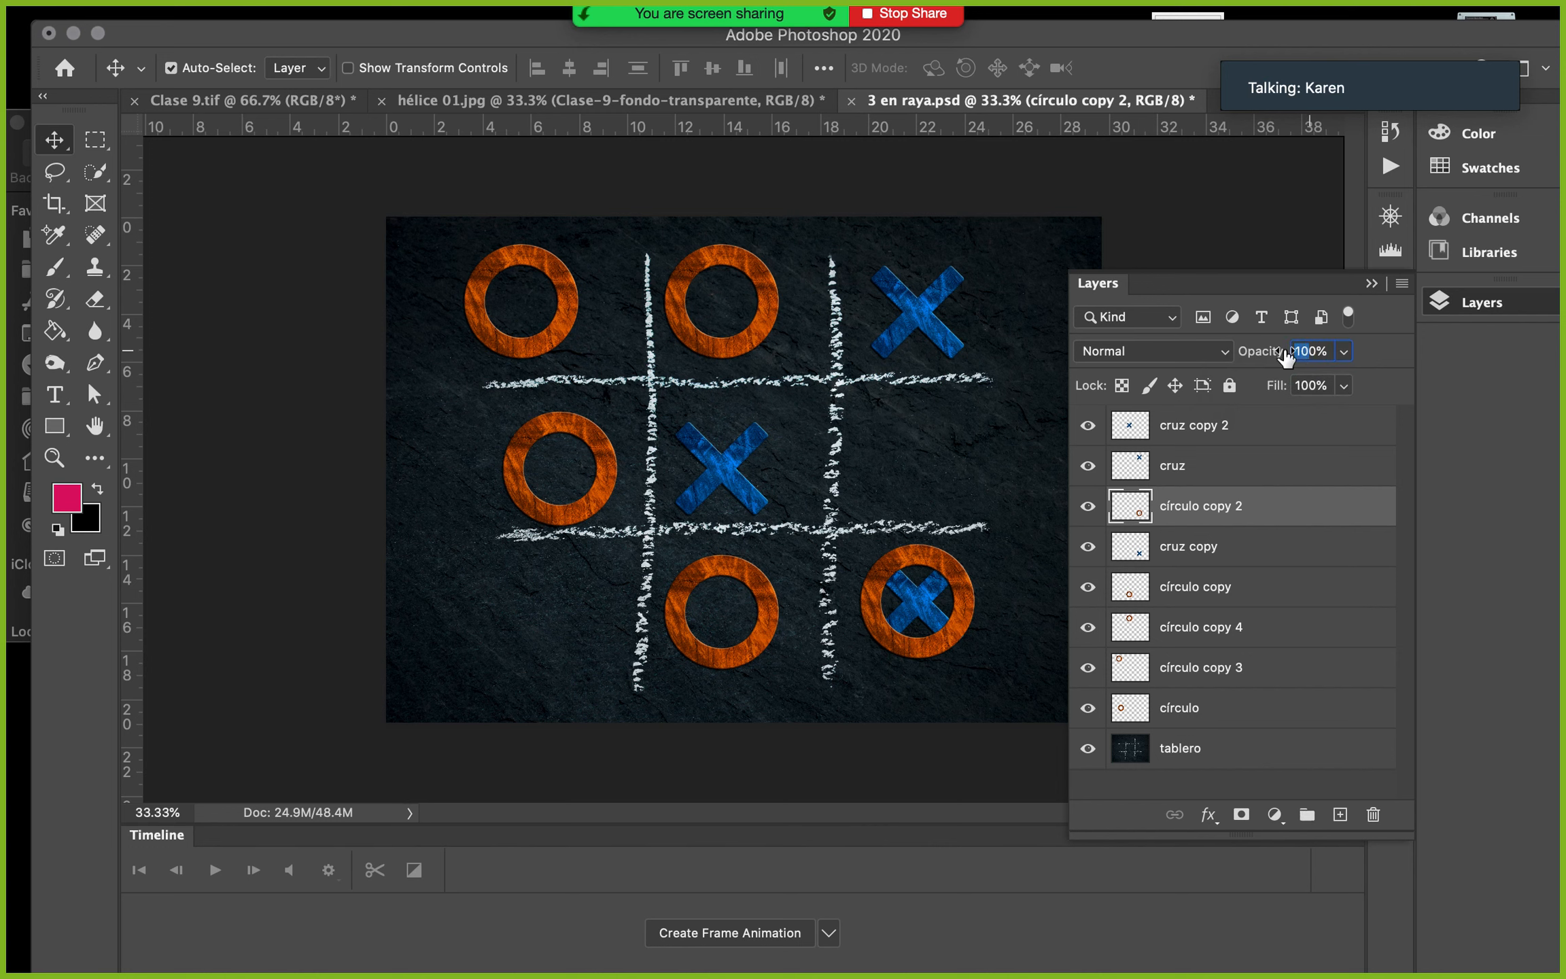
text(50)
key(Return)
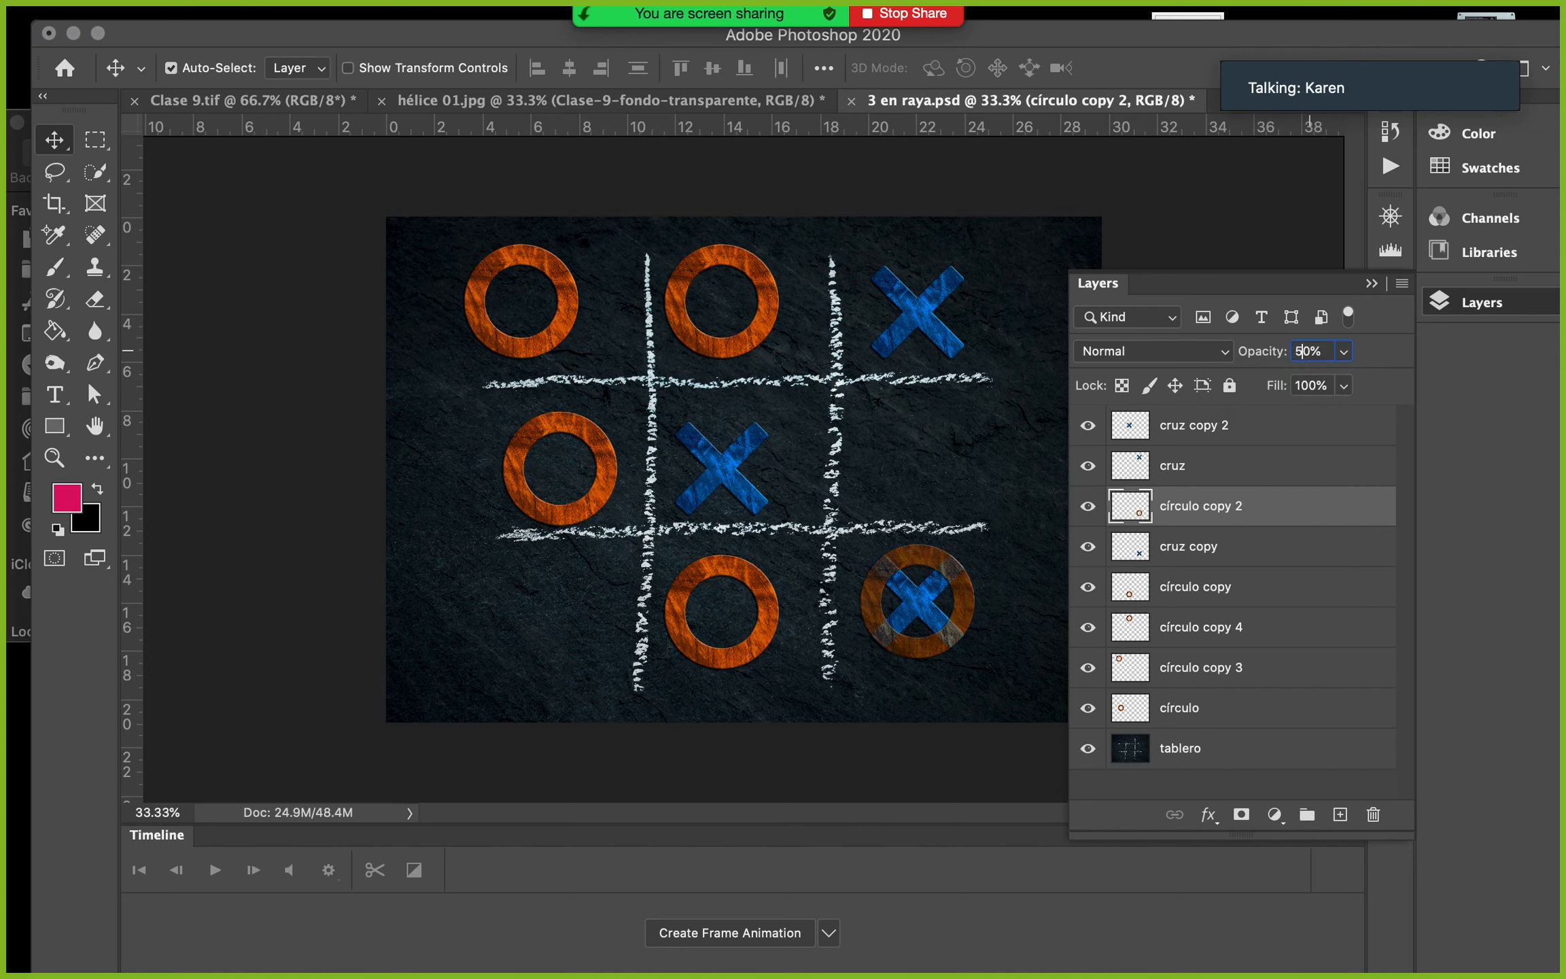
Raise the círculo copy 2 layer's opacity to 89% and dismiss the memory alert
click(1269, 352)
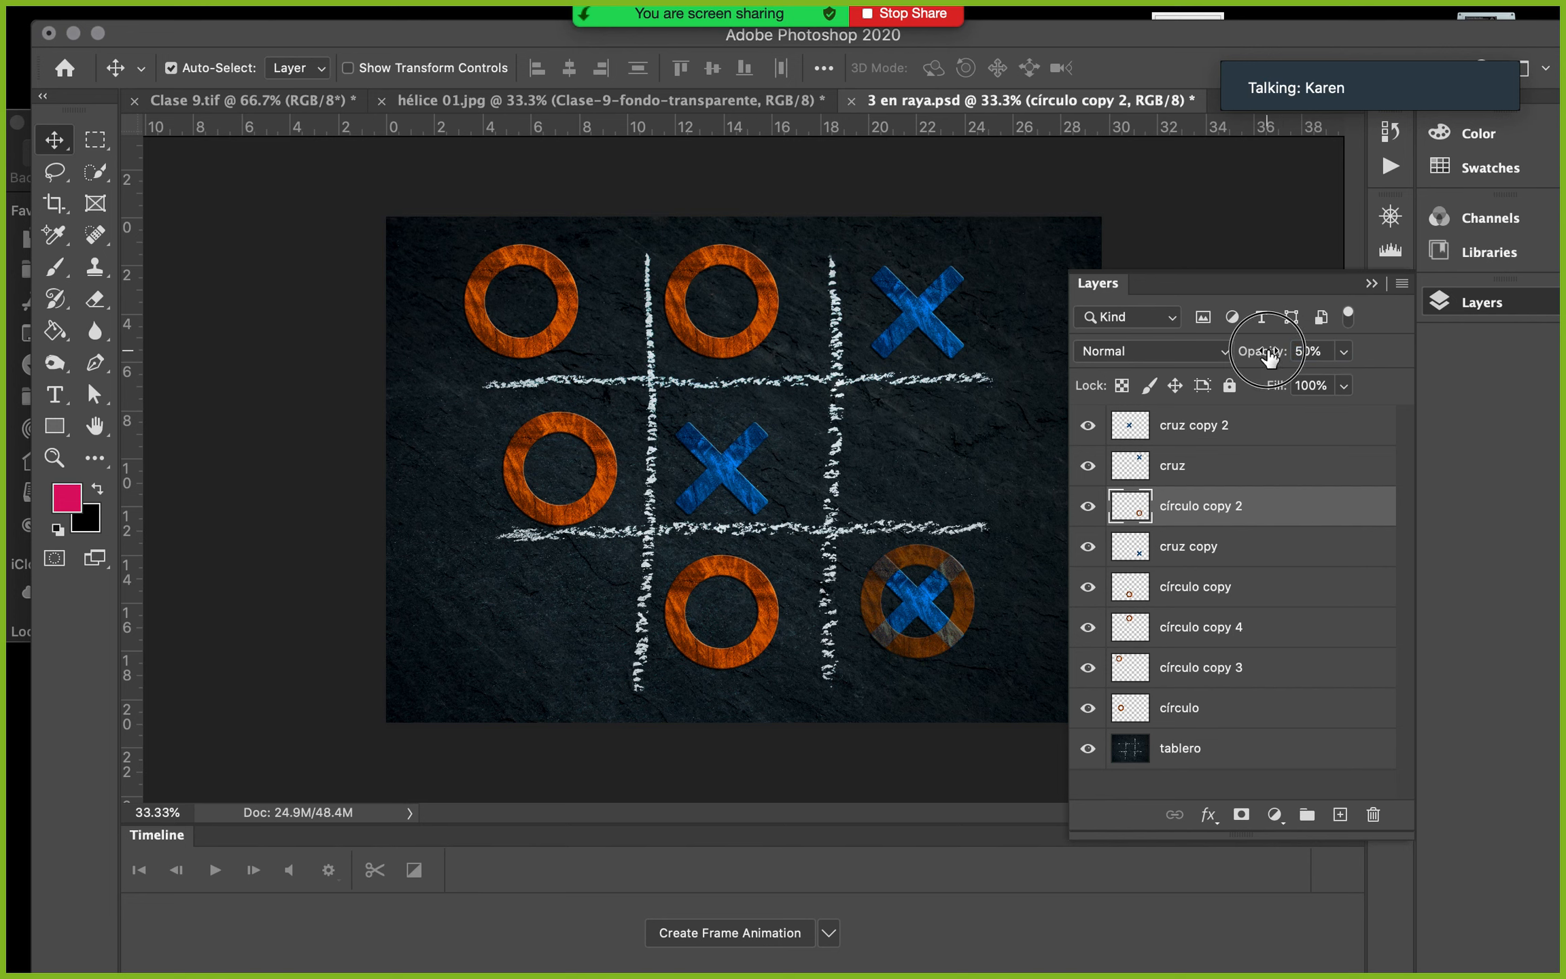
drag(1268, 352, 1317, 350)
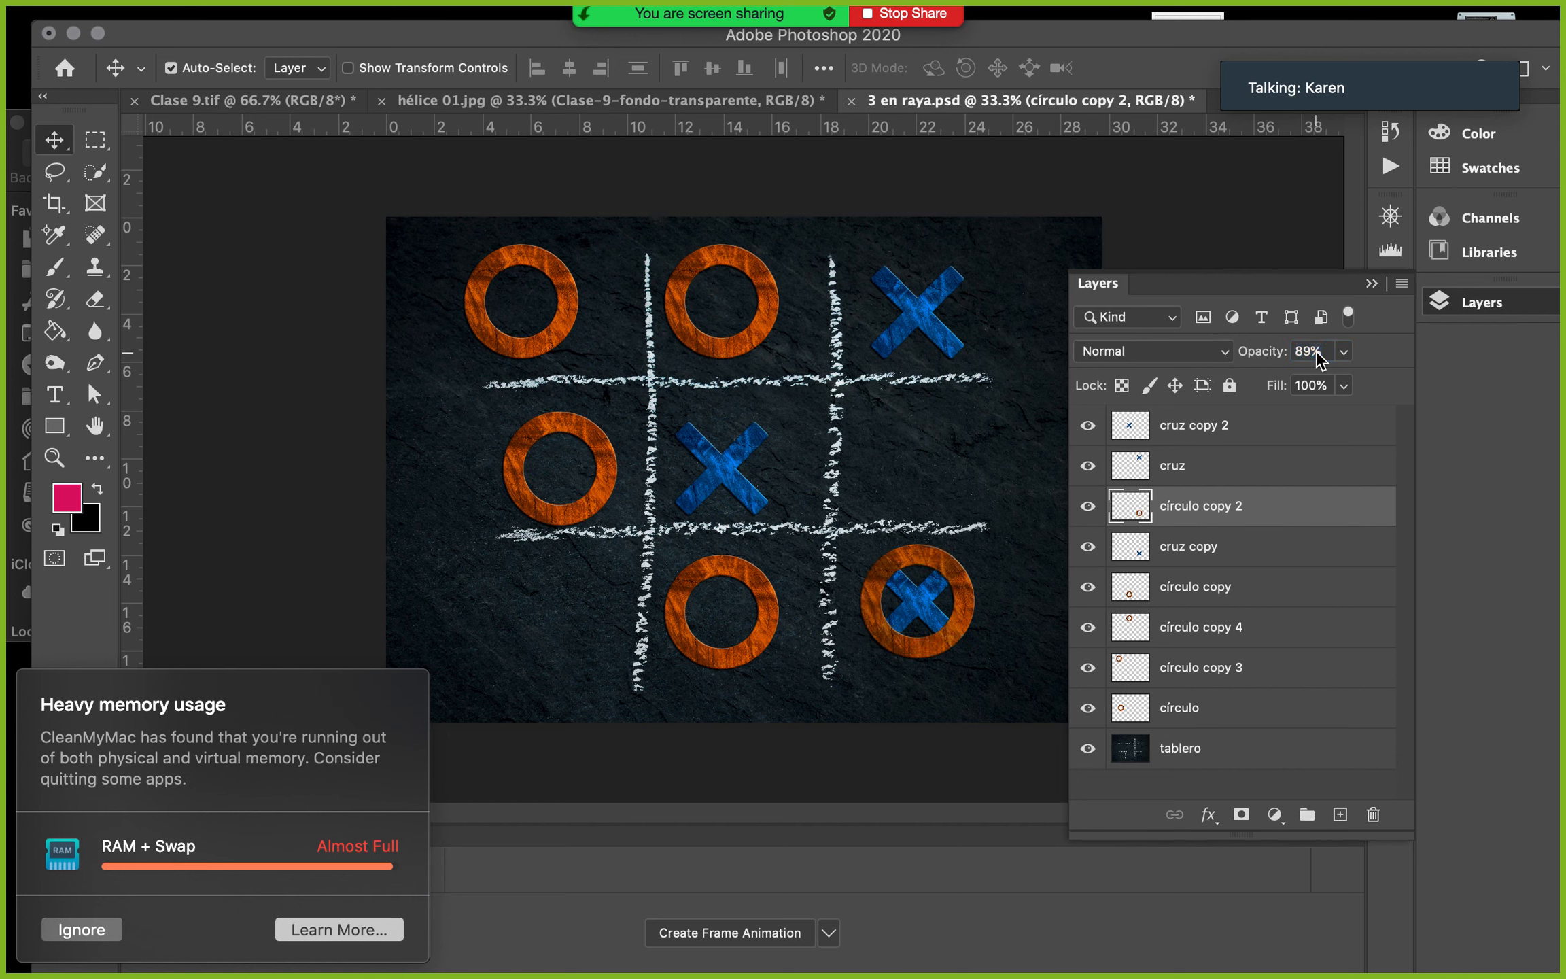
click(70, 934)
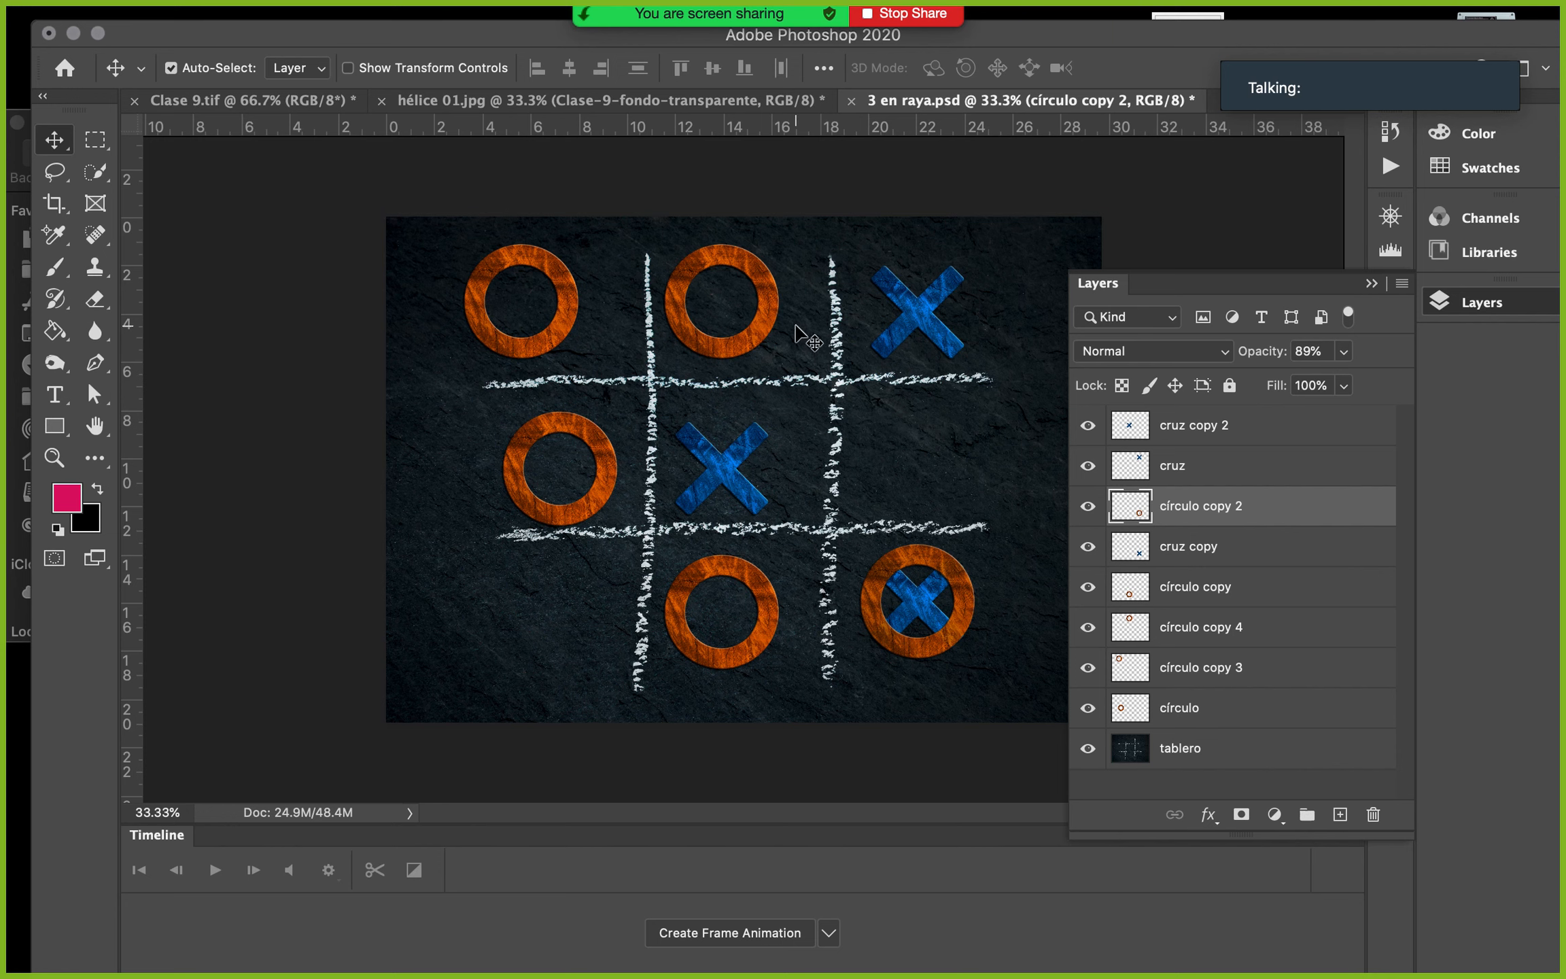
Select the board background and the bottom-right circle directly on the canvas, dismissing the memory alerts
click(812, 294)
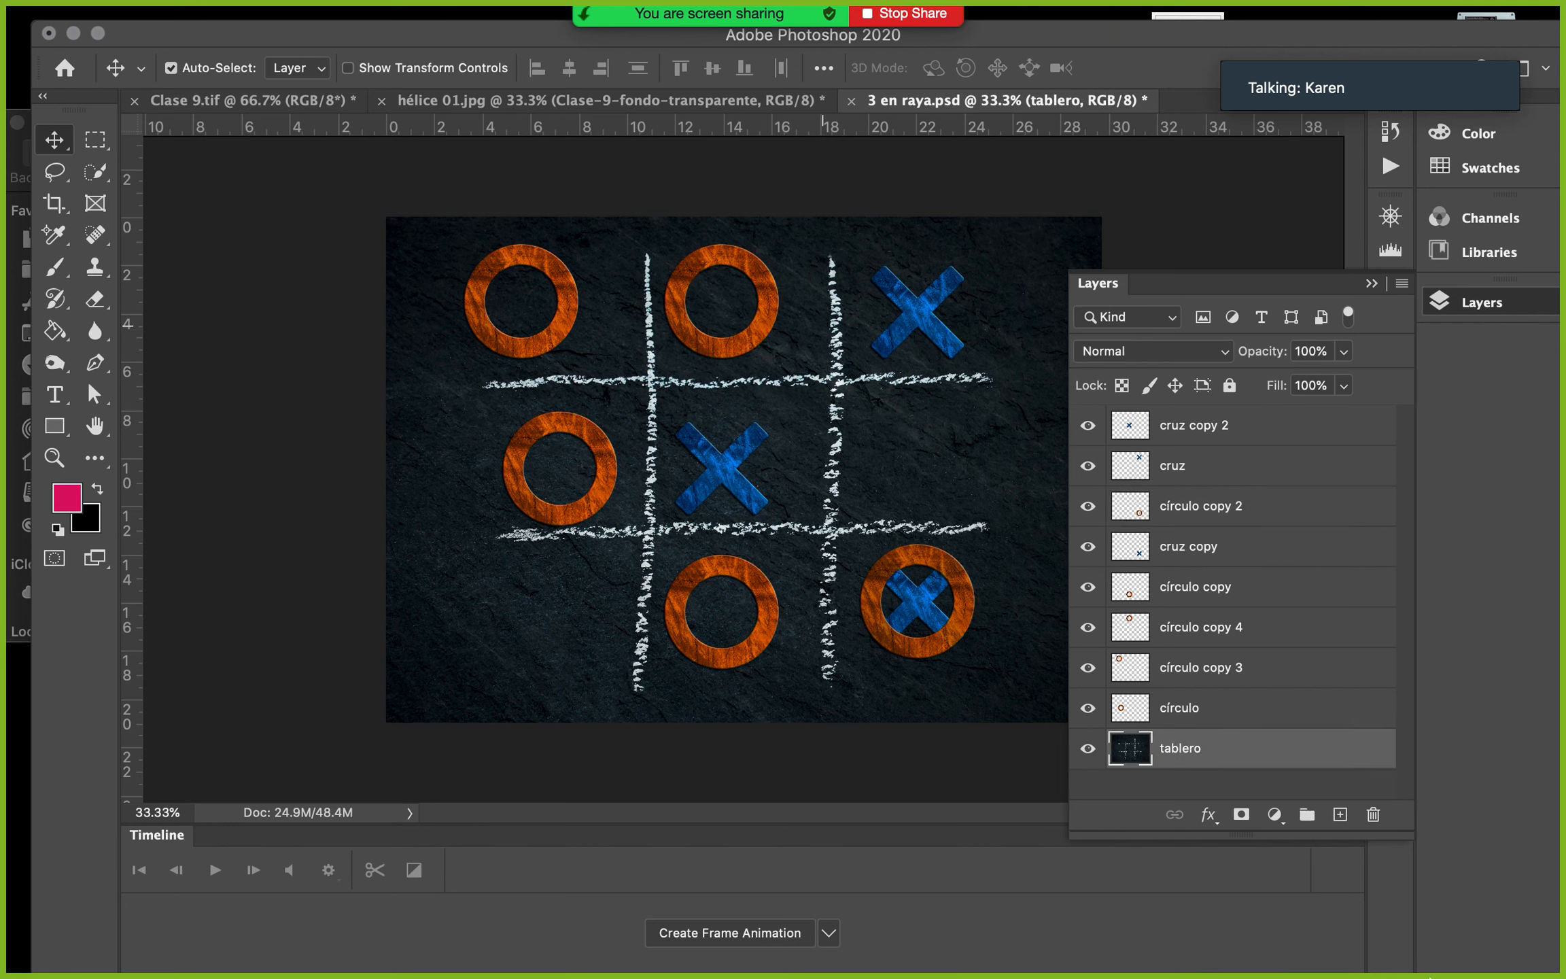
mouse_move(1446, 908)
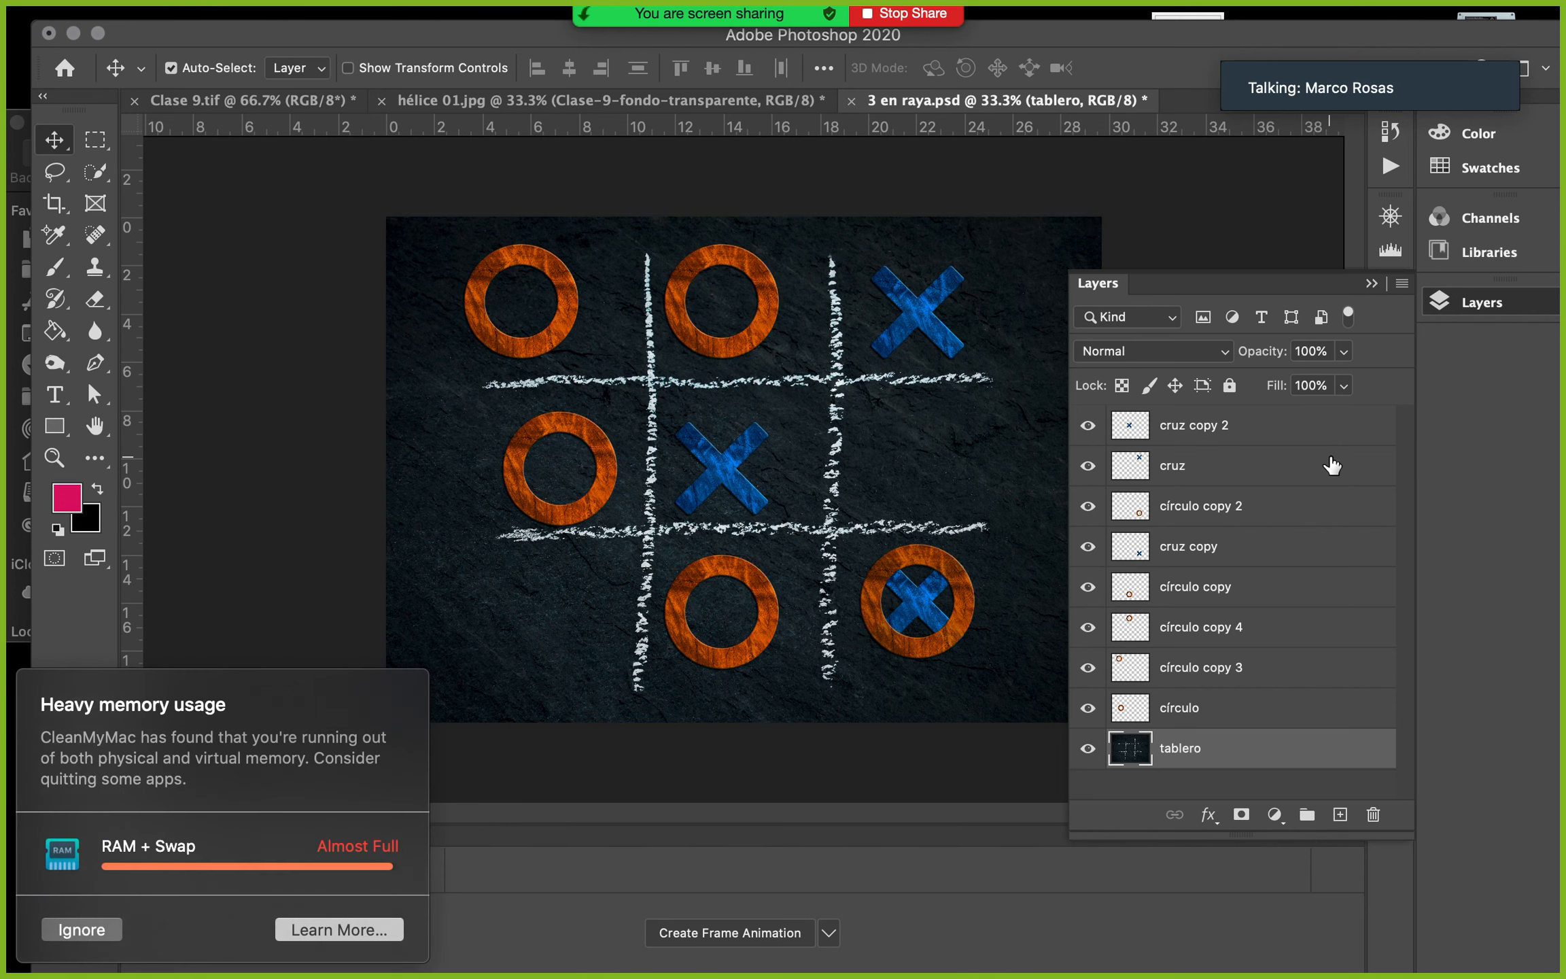
click(105, 922)
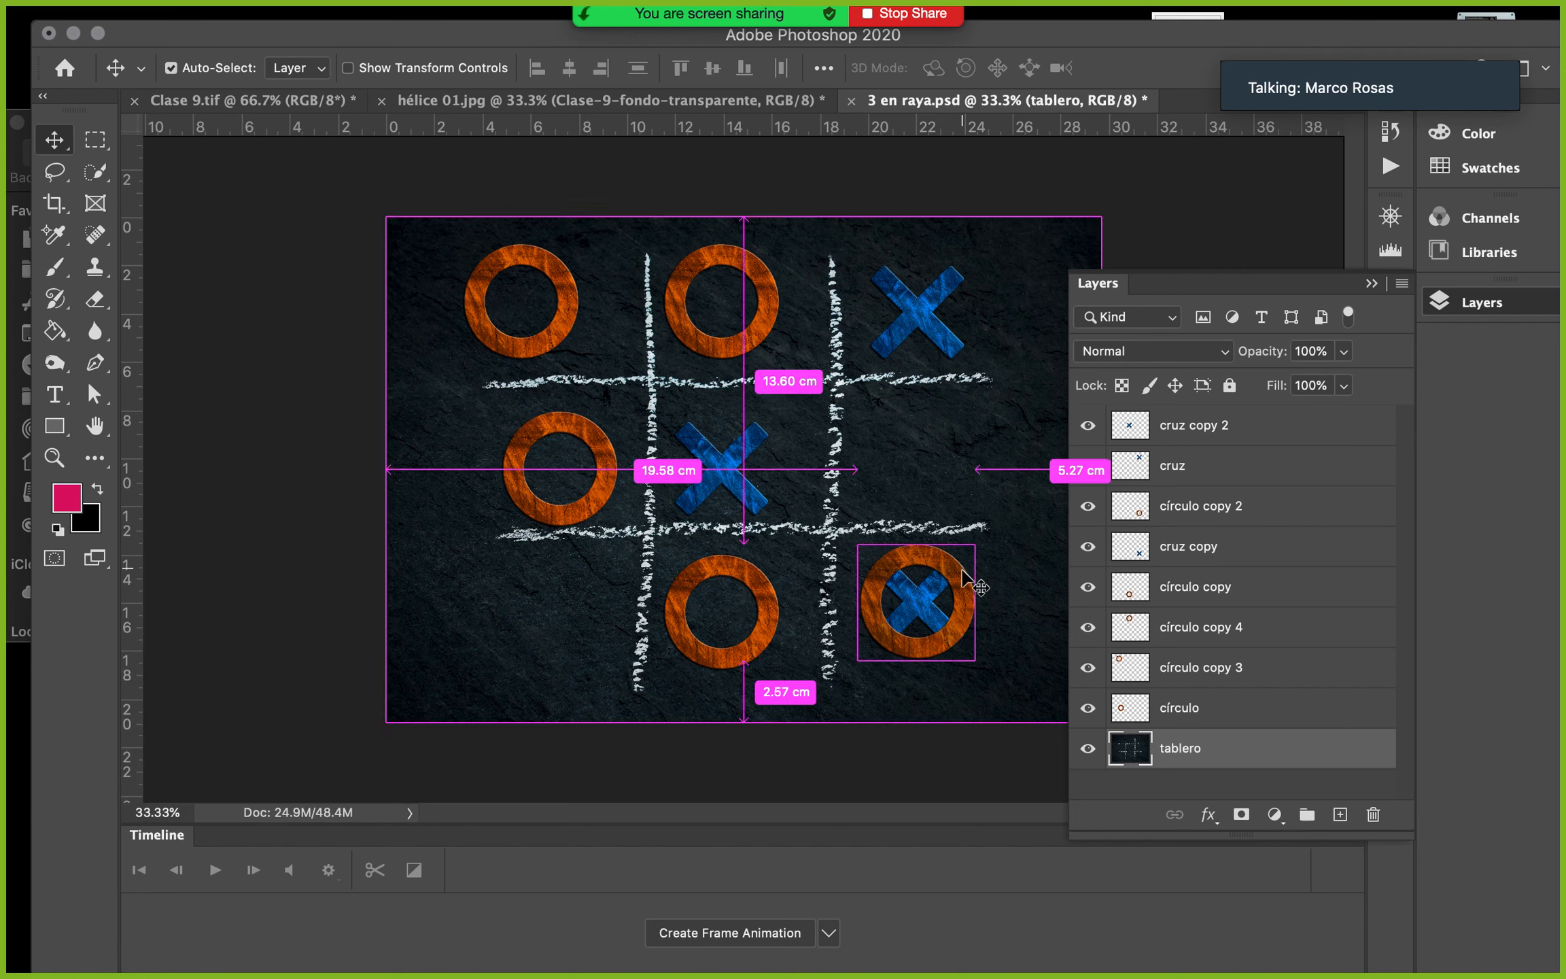
mouse_move(924, 564)
mouse_down()
mouse_move(924, 478)
mouse_move(919, 581)
mouse_move(924, 559)
mouse_up()
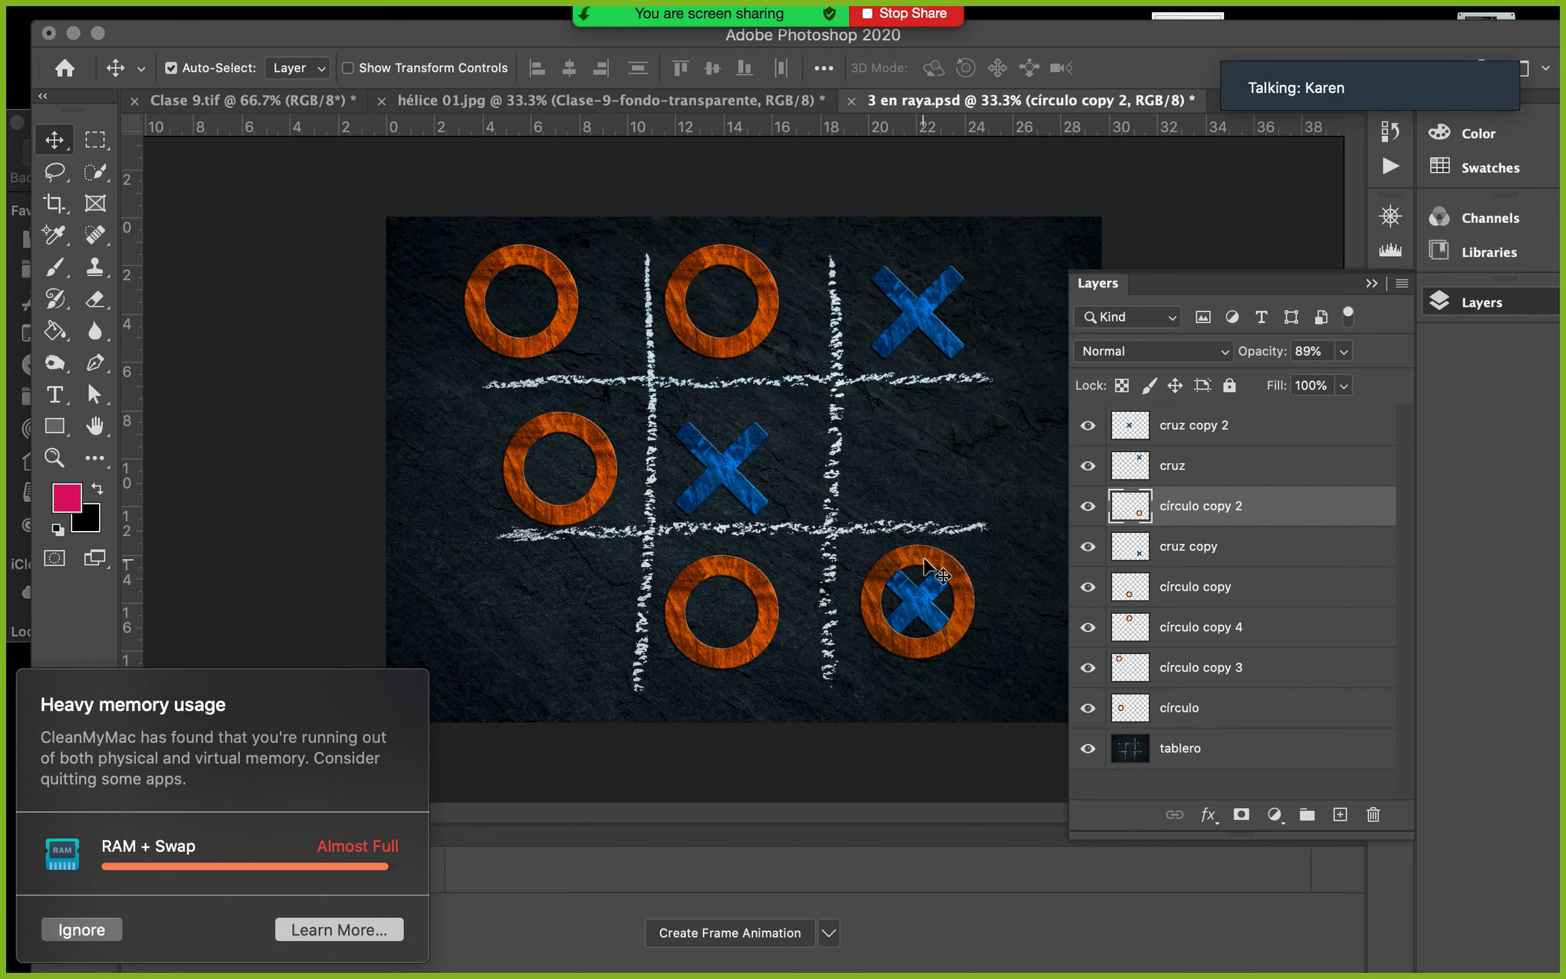
click(80, 928)
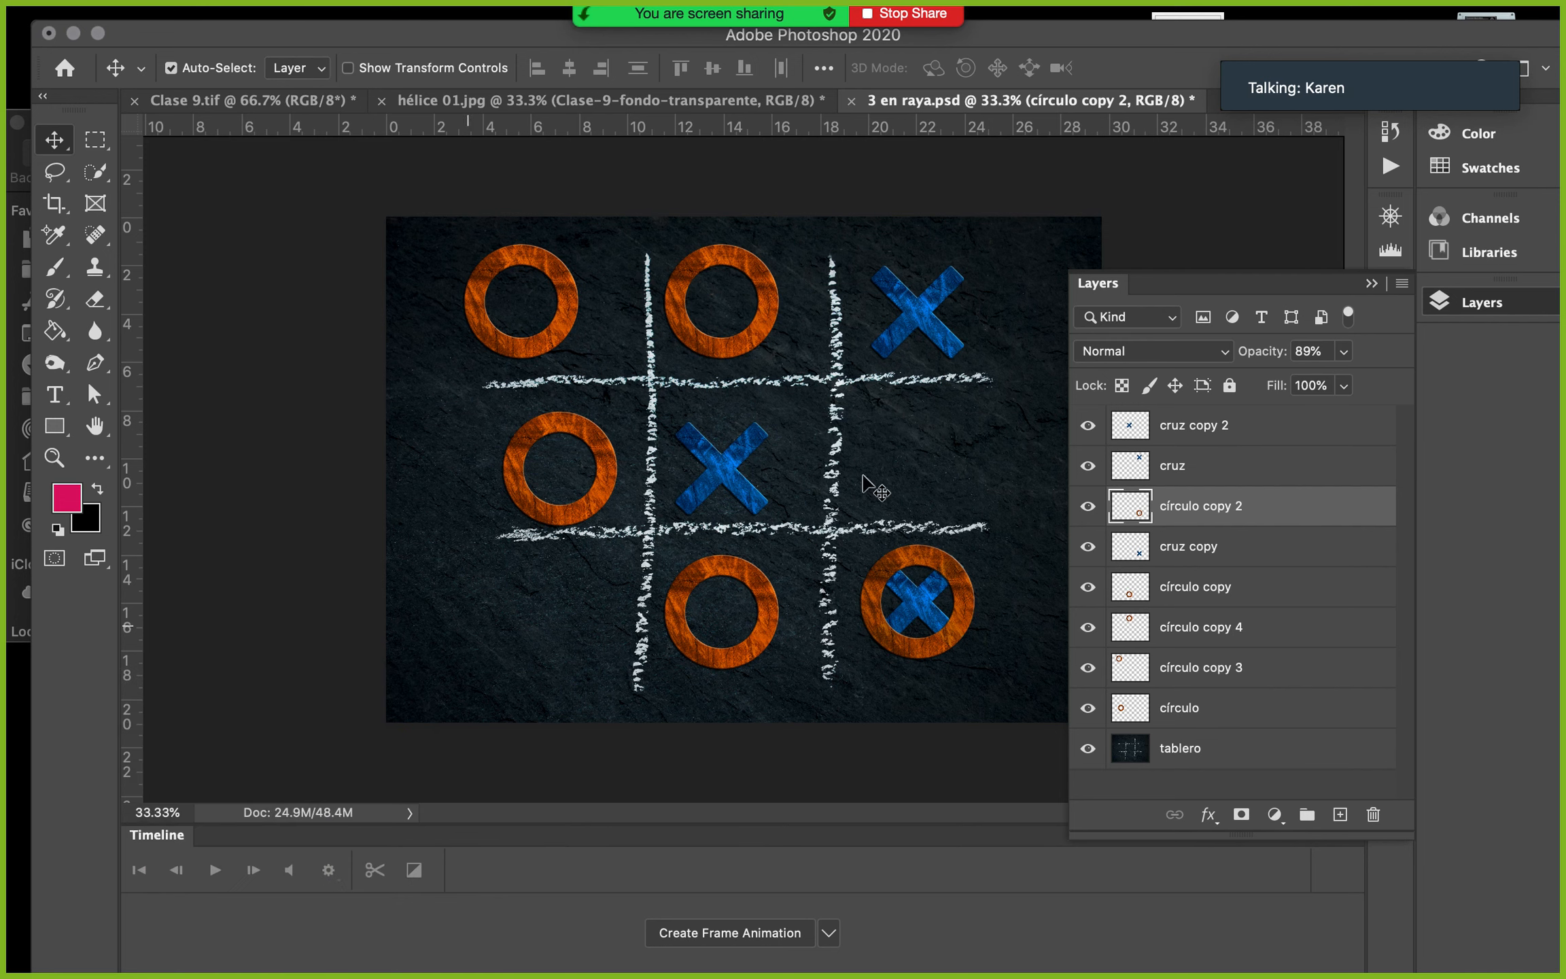
Select the layers in turn from cruz copy 2 down to círculo copy 4, and reselect the bottom-right circle on the canvas
click(1140, 423)
click(1134, 471)
click(1133, 518)
click(1141, 559)
click(1140, 596)
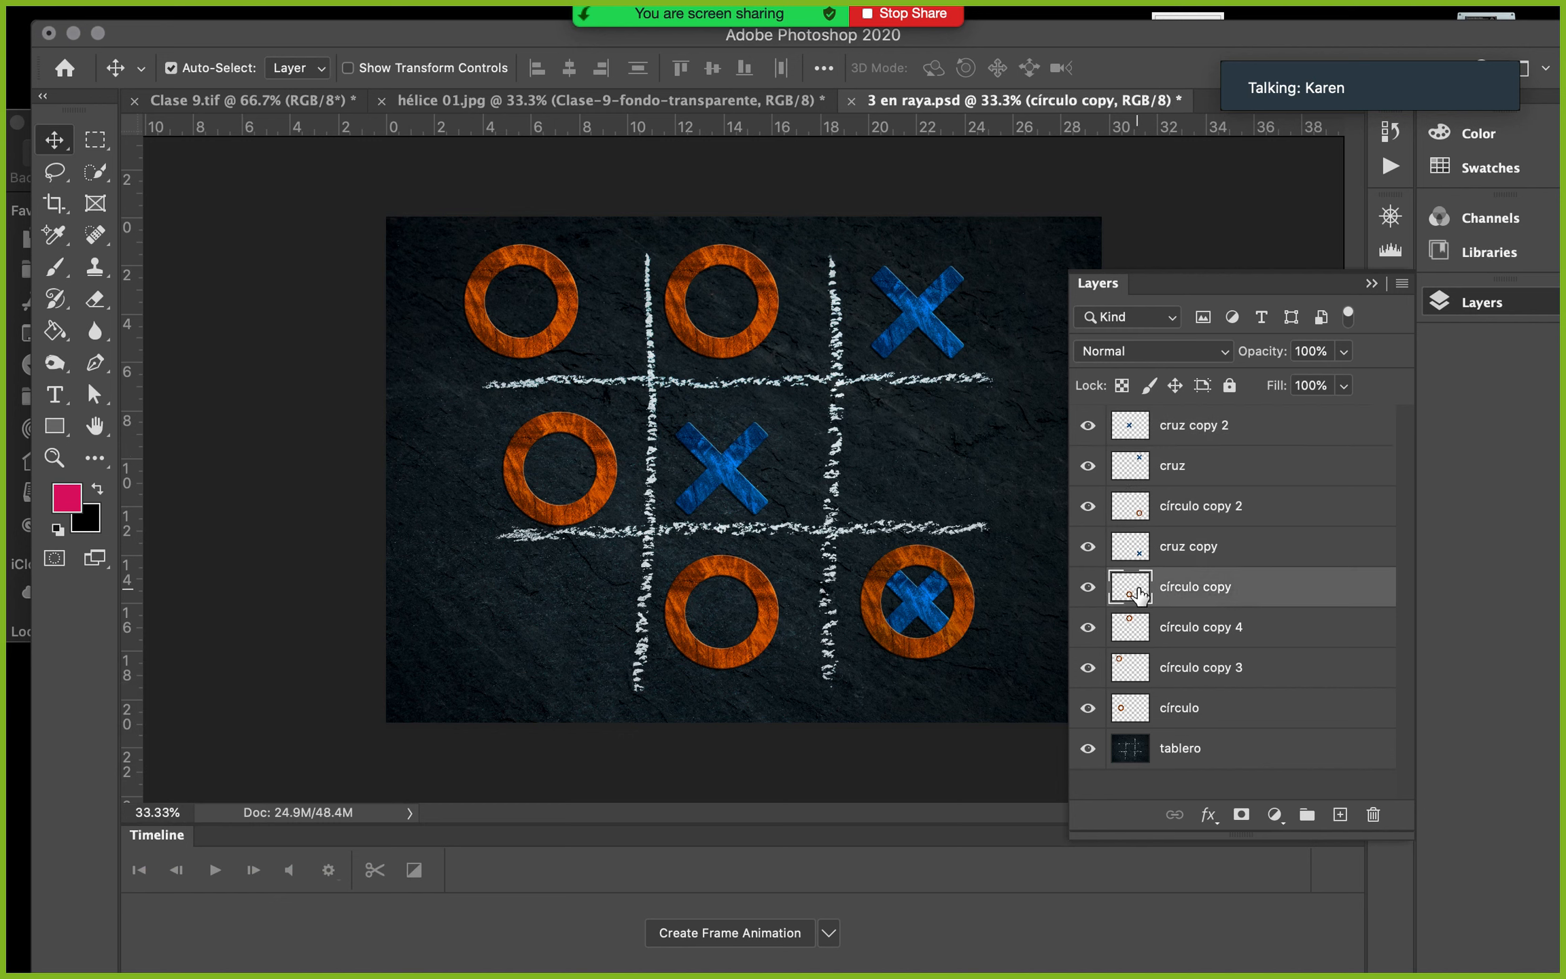
click(1139, 631)
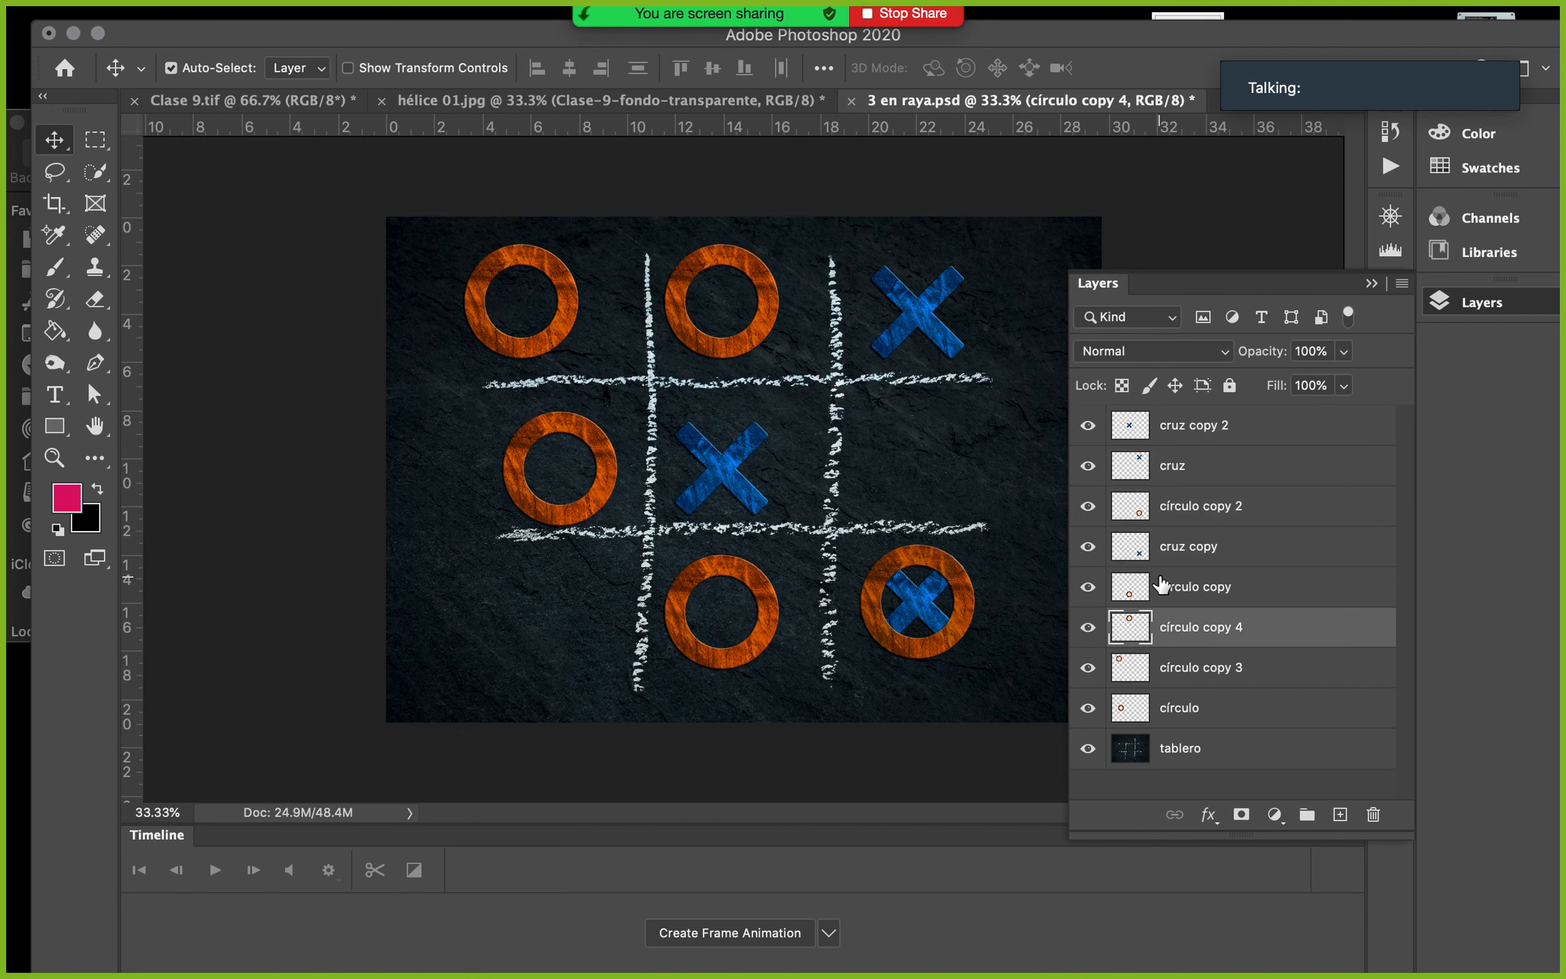
click(958, 584)
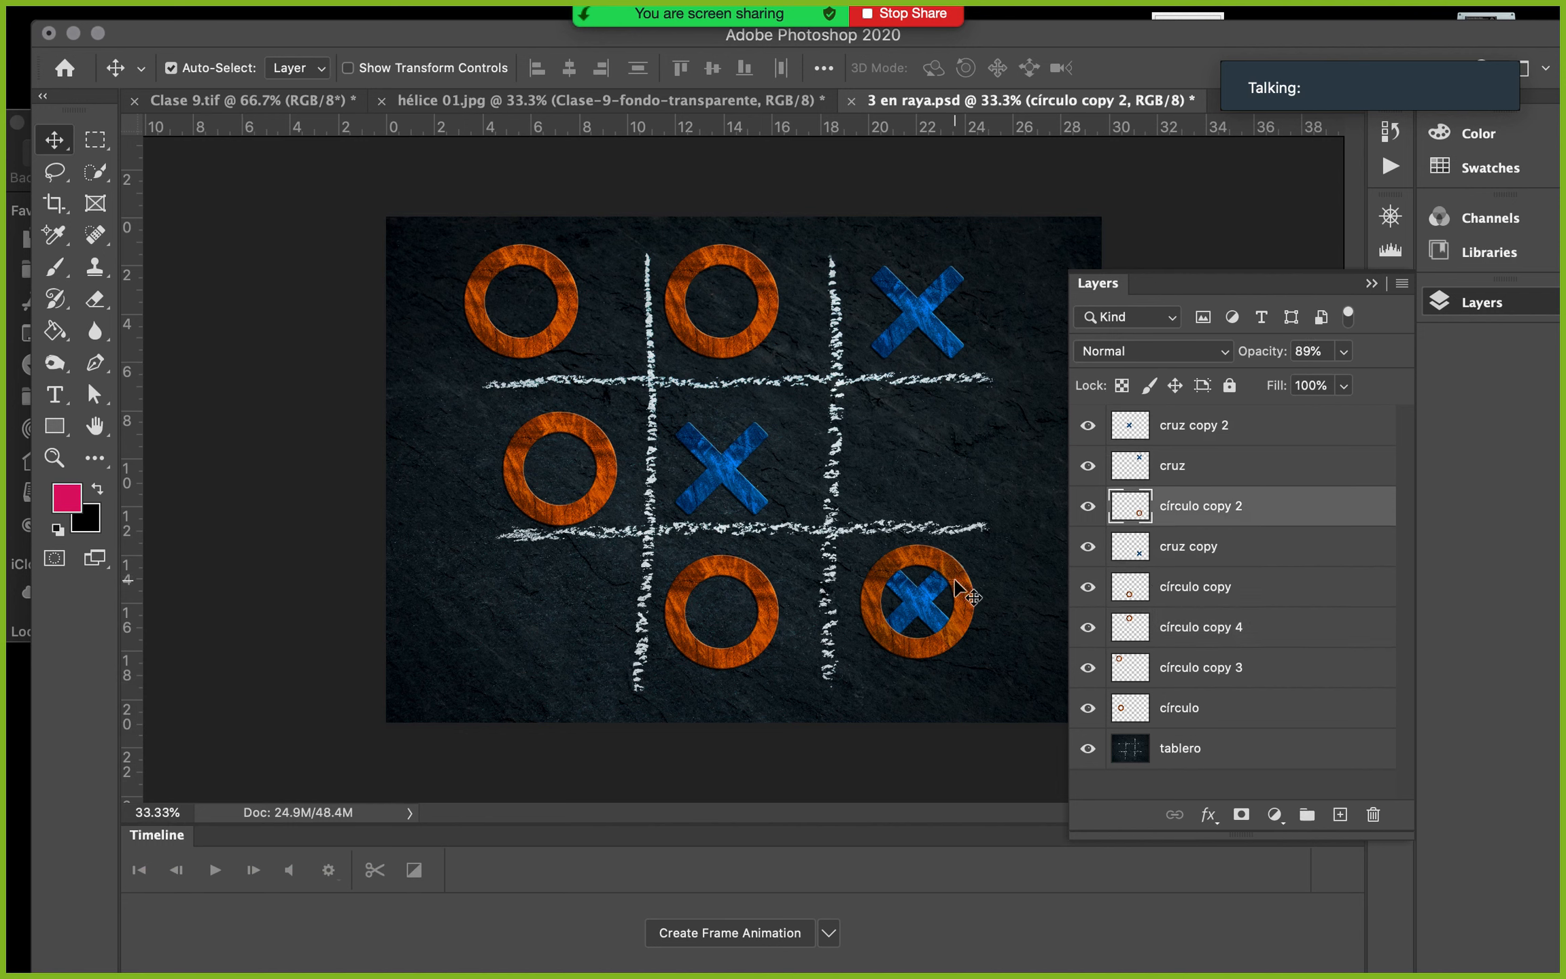
Shift the bottom-right circle slightly sideways and back around the cross, dismissing the memory alert
key(super)
key(super)
key(super)
key(super)
key(super)
click(951, 586)
key(super)
mouse_move(957, 584)
mouse_down()
mouse_move(948, 430)
mouse_move(970, 586)
mouse_up()
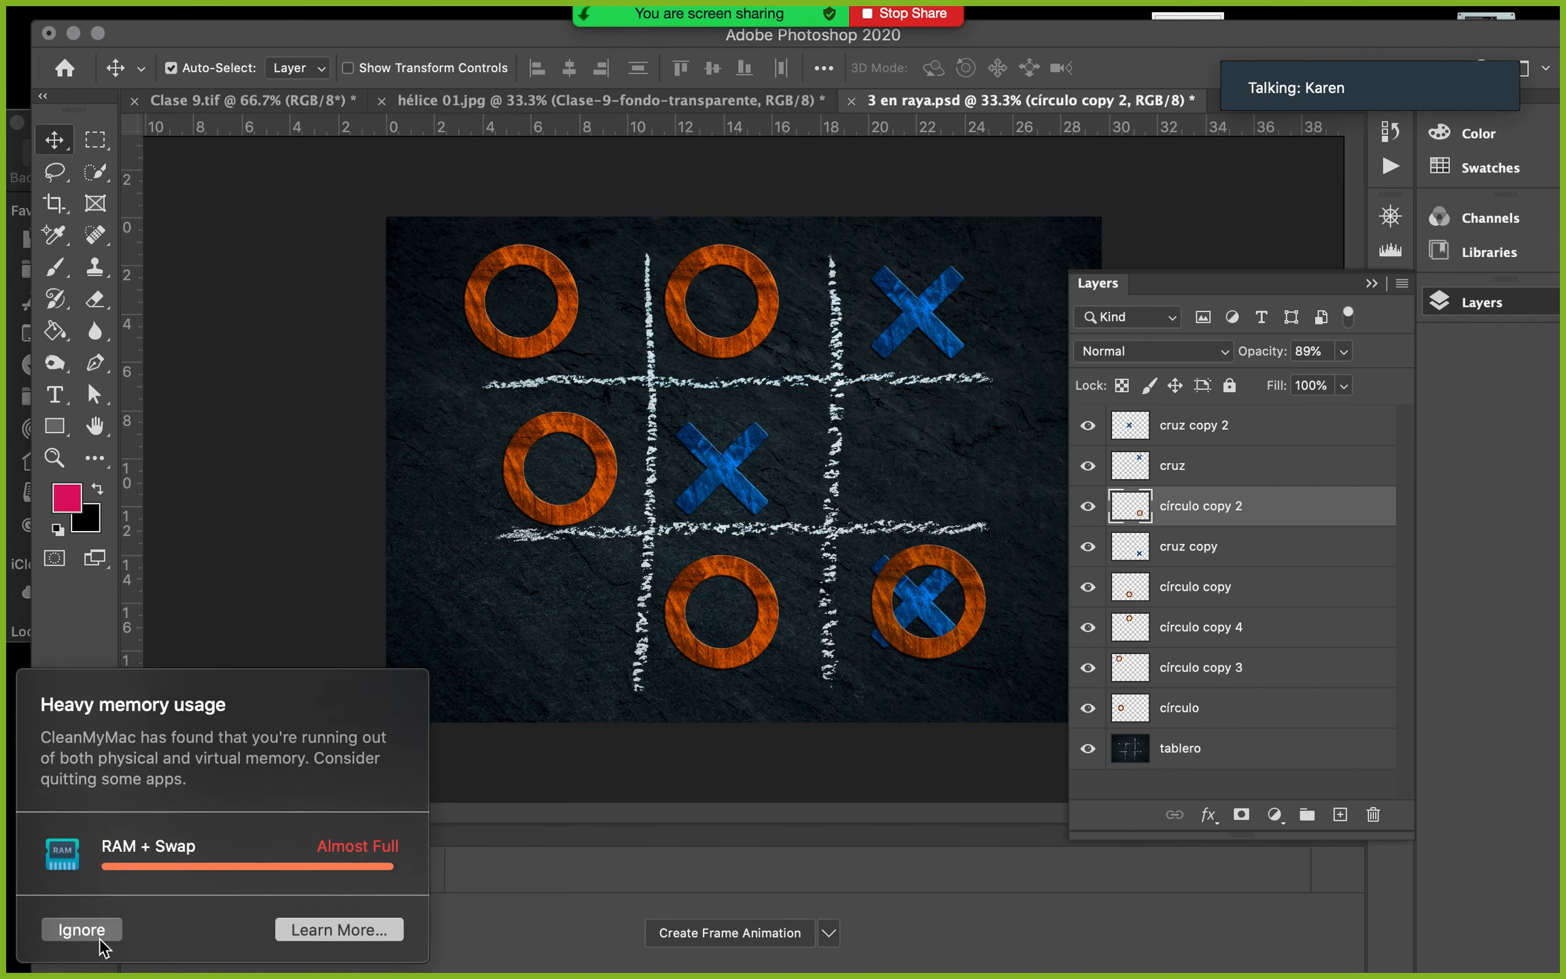
click(99, 932)
drag(946, 564, 926, 561)
drag(933, 562, 945, 556)
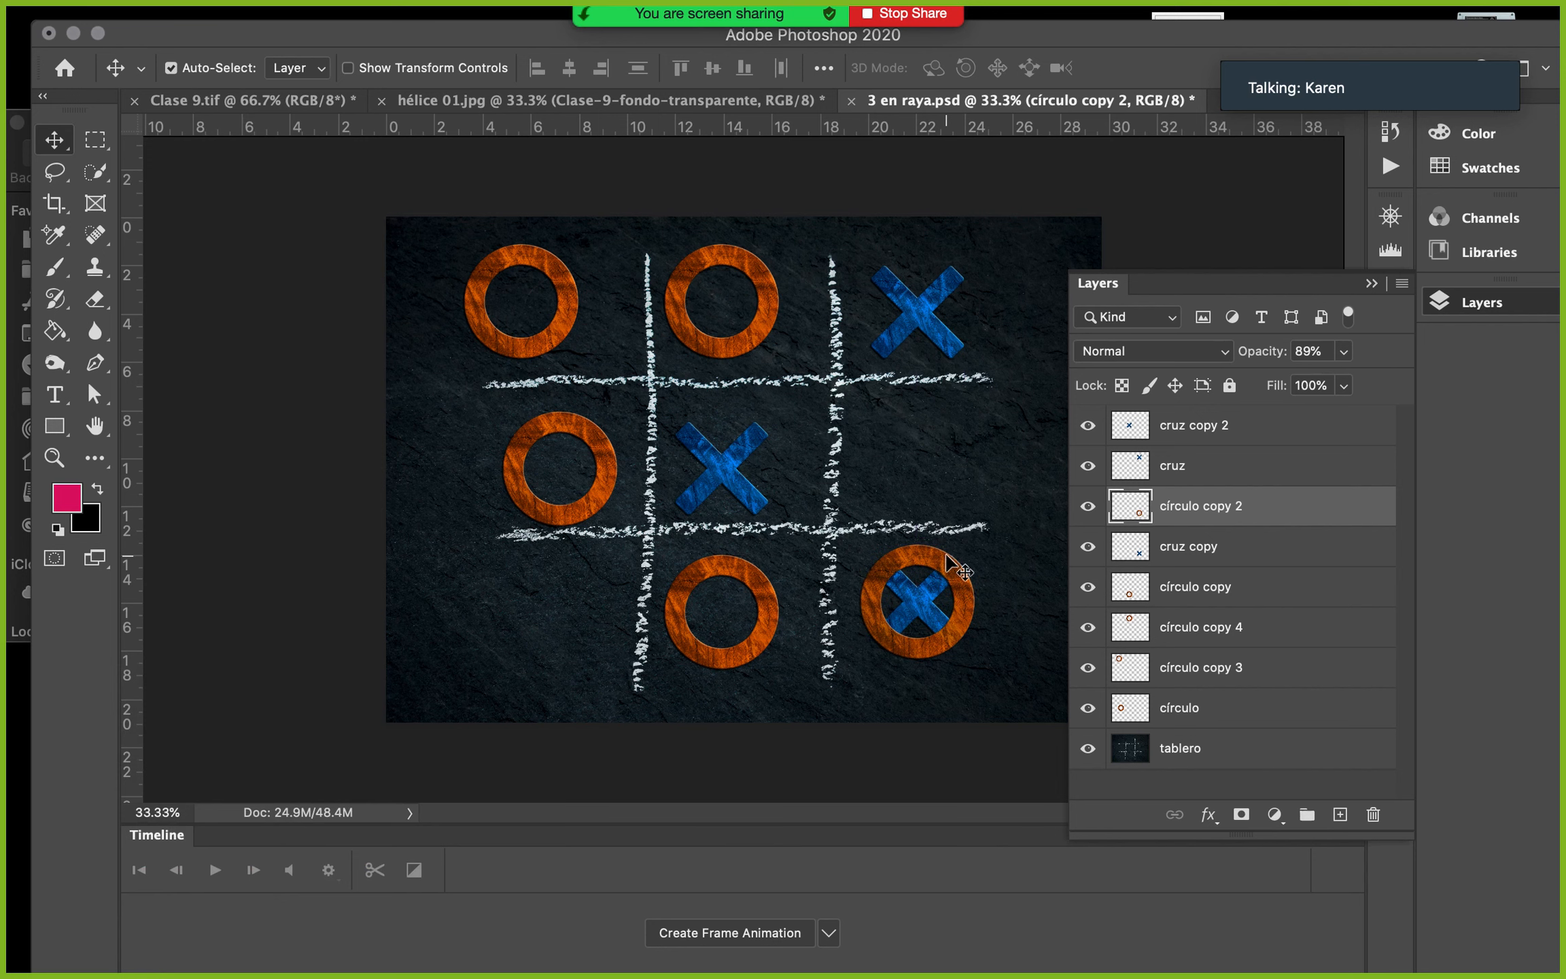
Preview blend modes such as Saturation on the círculo copy 2 layer, keep Normal, and dismiss the memory alert
click(1222, 351)
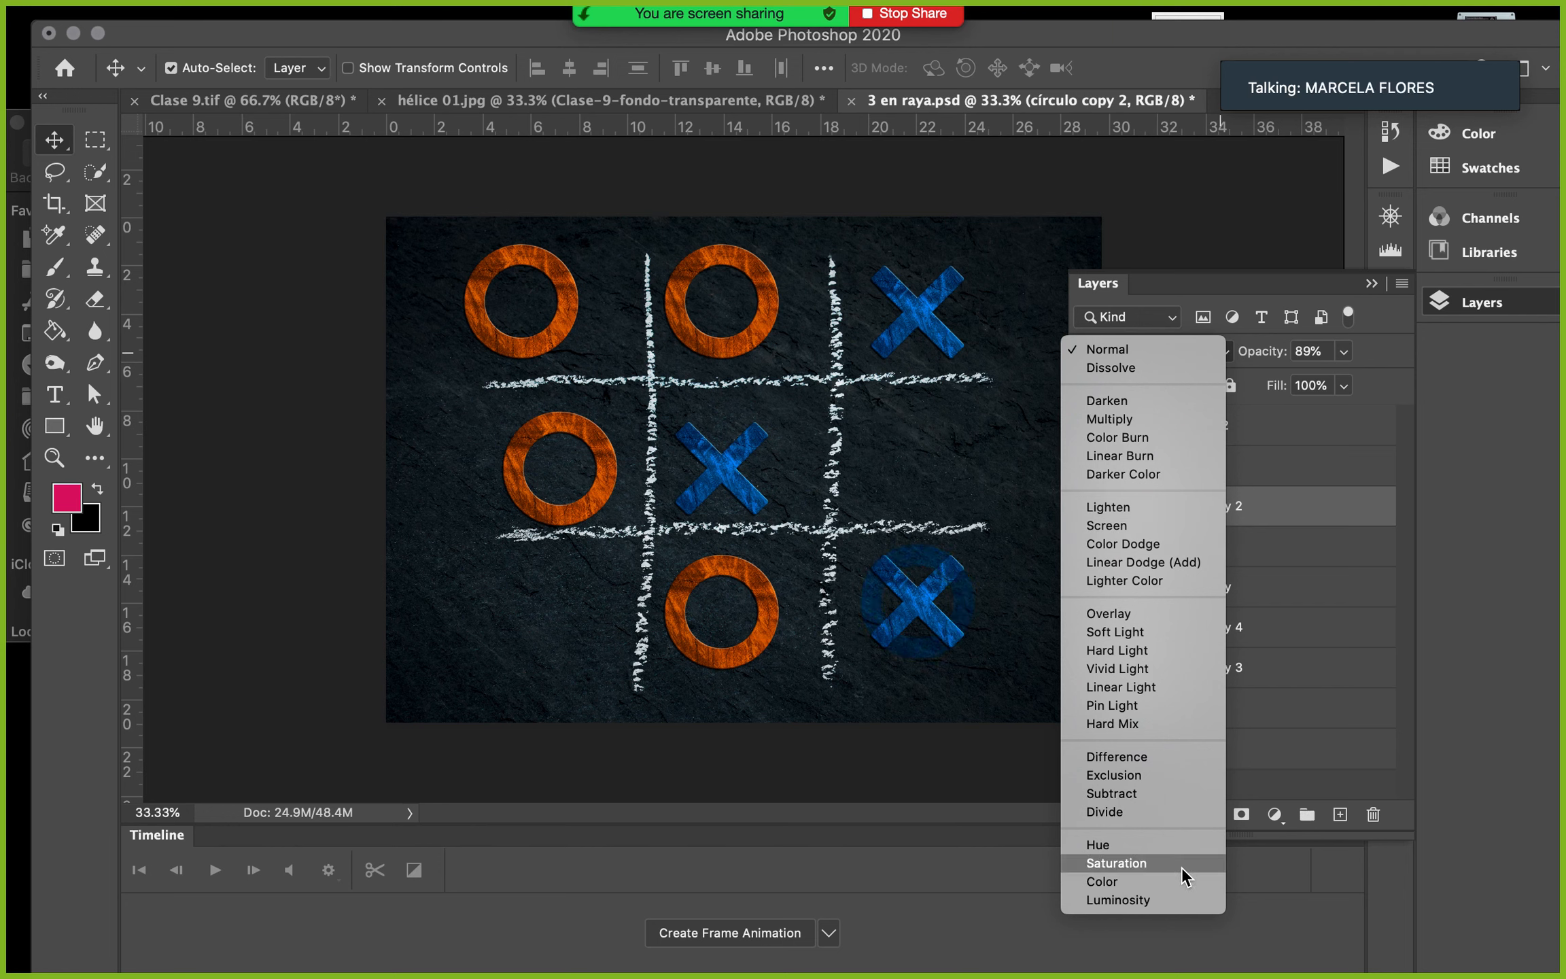
click(1319, 448)
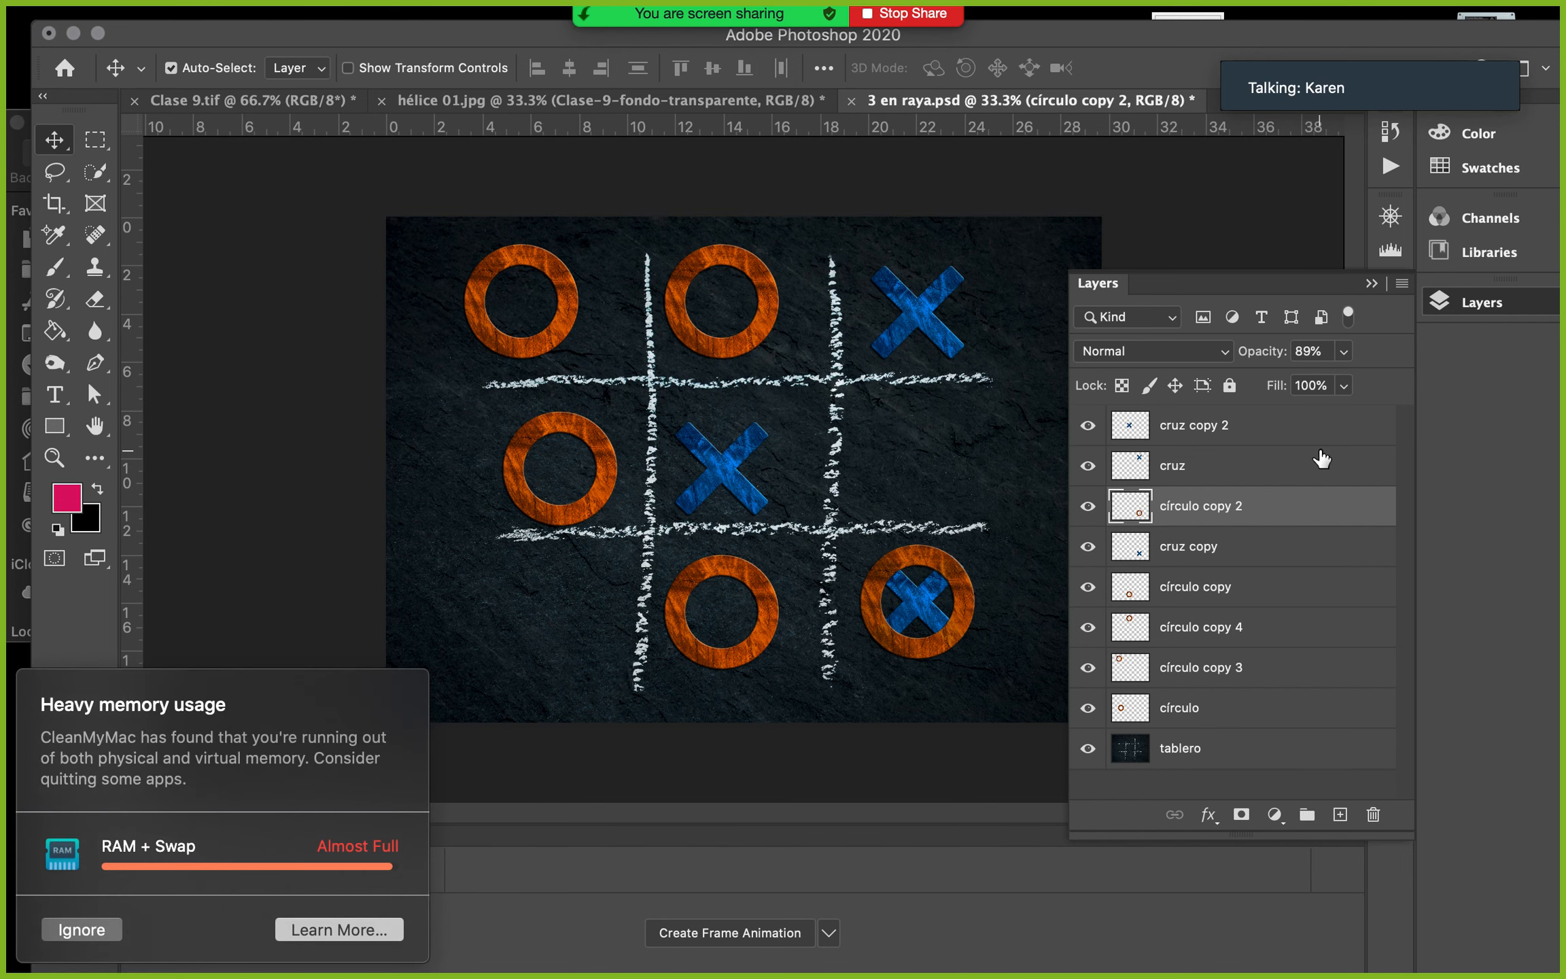
click(81, 929)
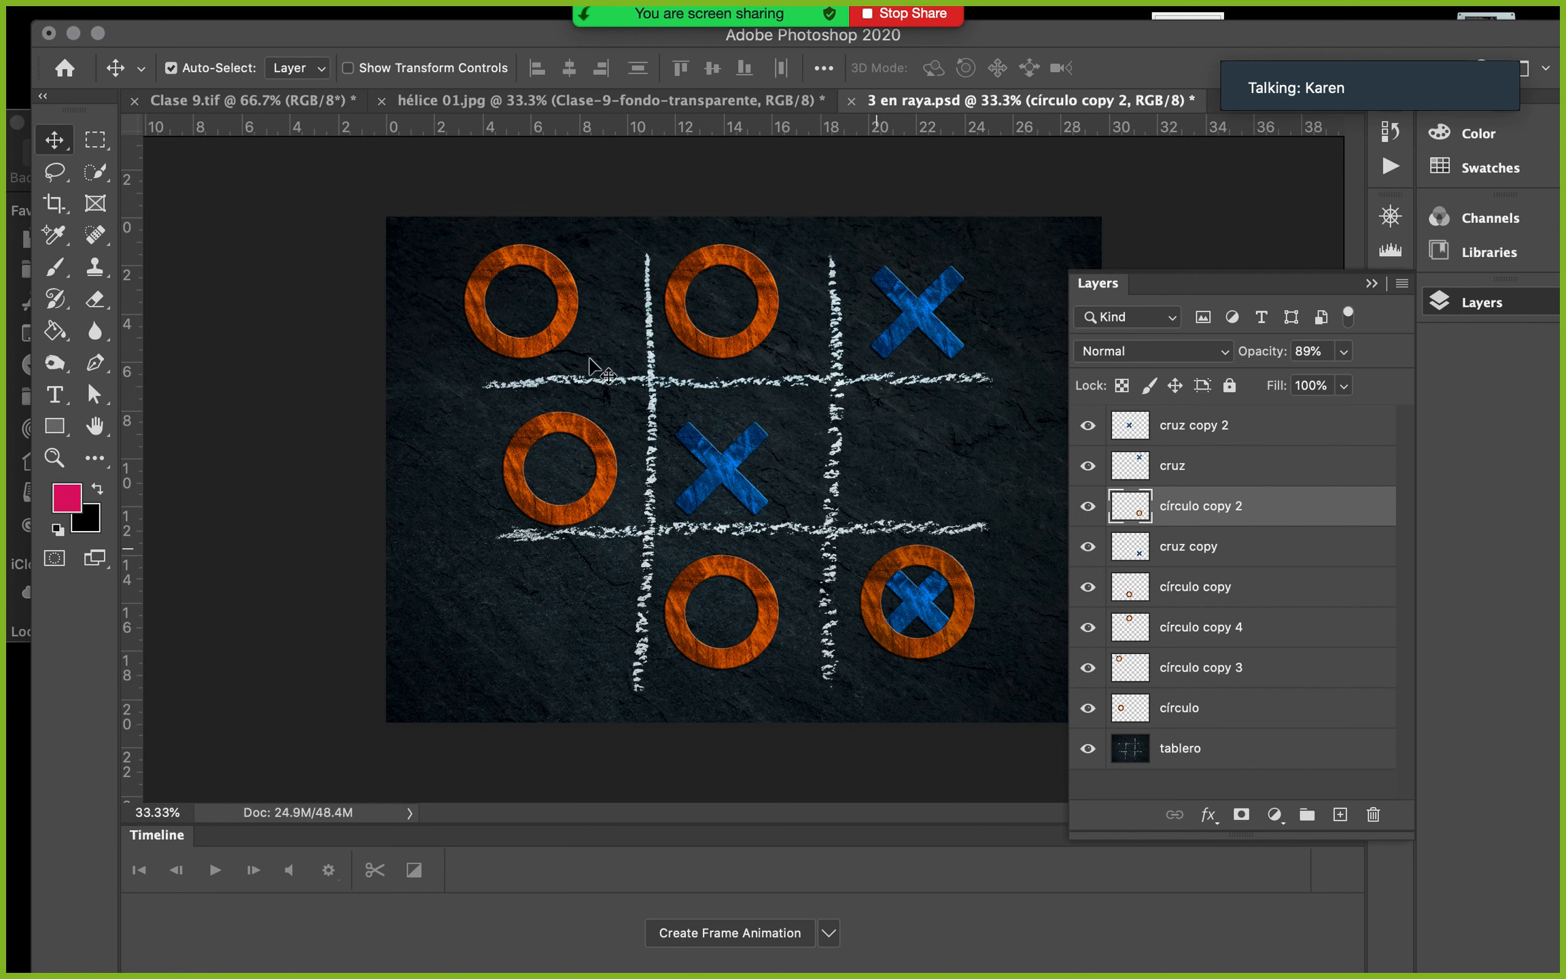
Shift the top-middle circle slightly right and move the bottom-right circle and its cross into the middle-right square
mouse_move(770, 309)
mouse_down()
mouse_move(771, 419)
mouse_move(787, 304)
mouse_up()
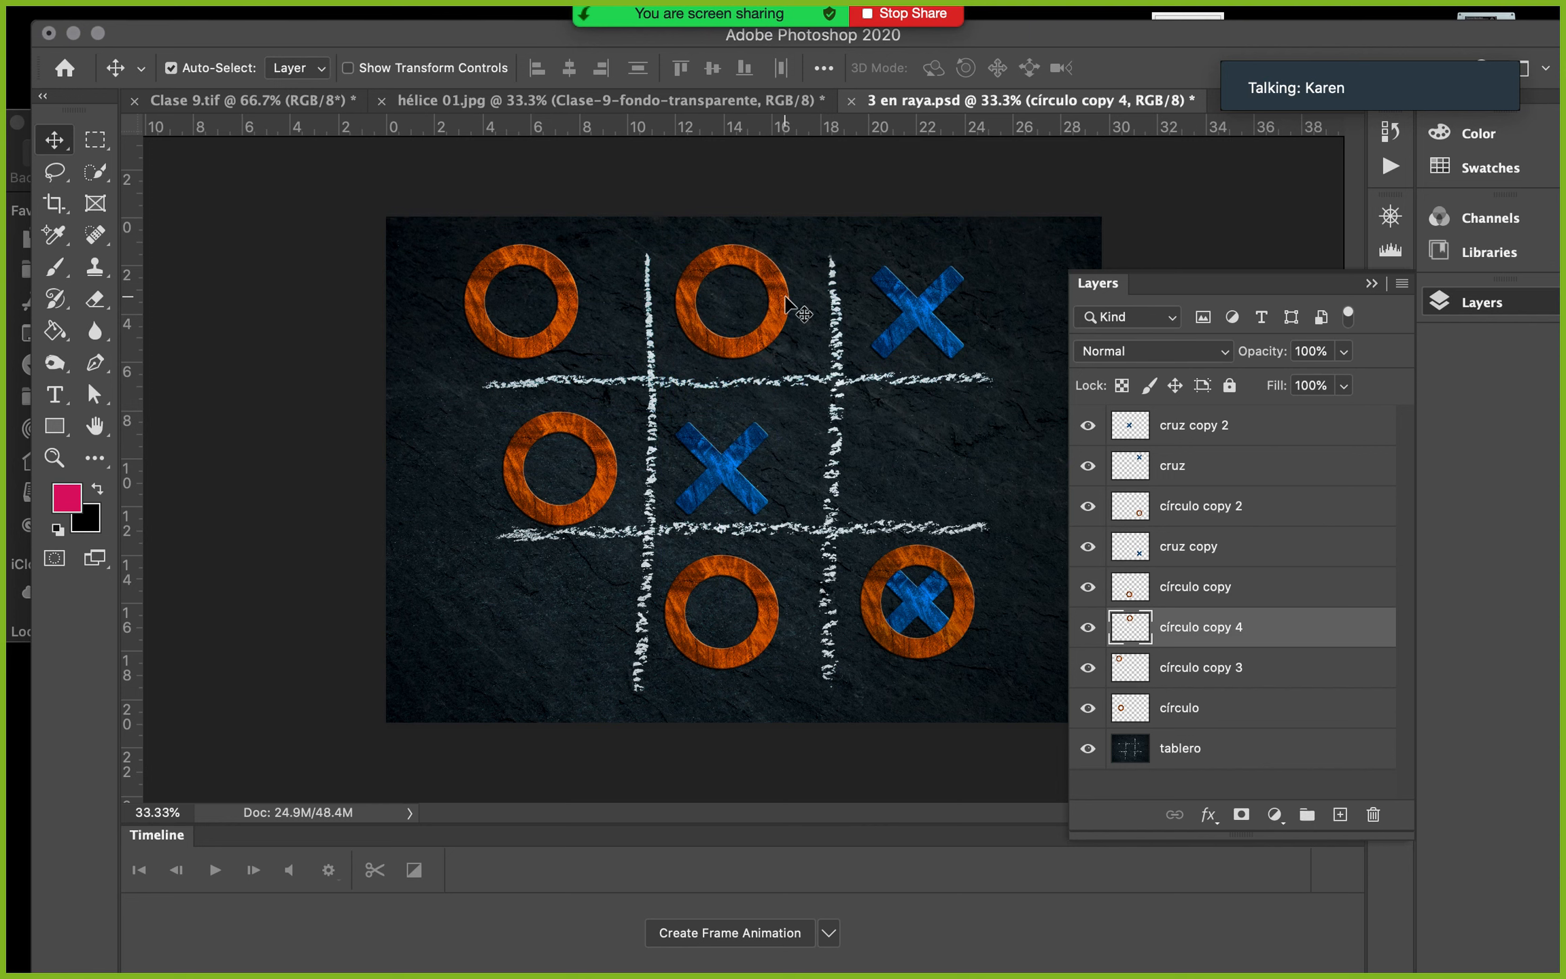
drag(963, 589, 925, 437)
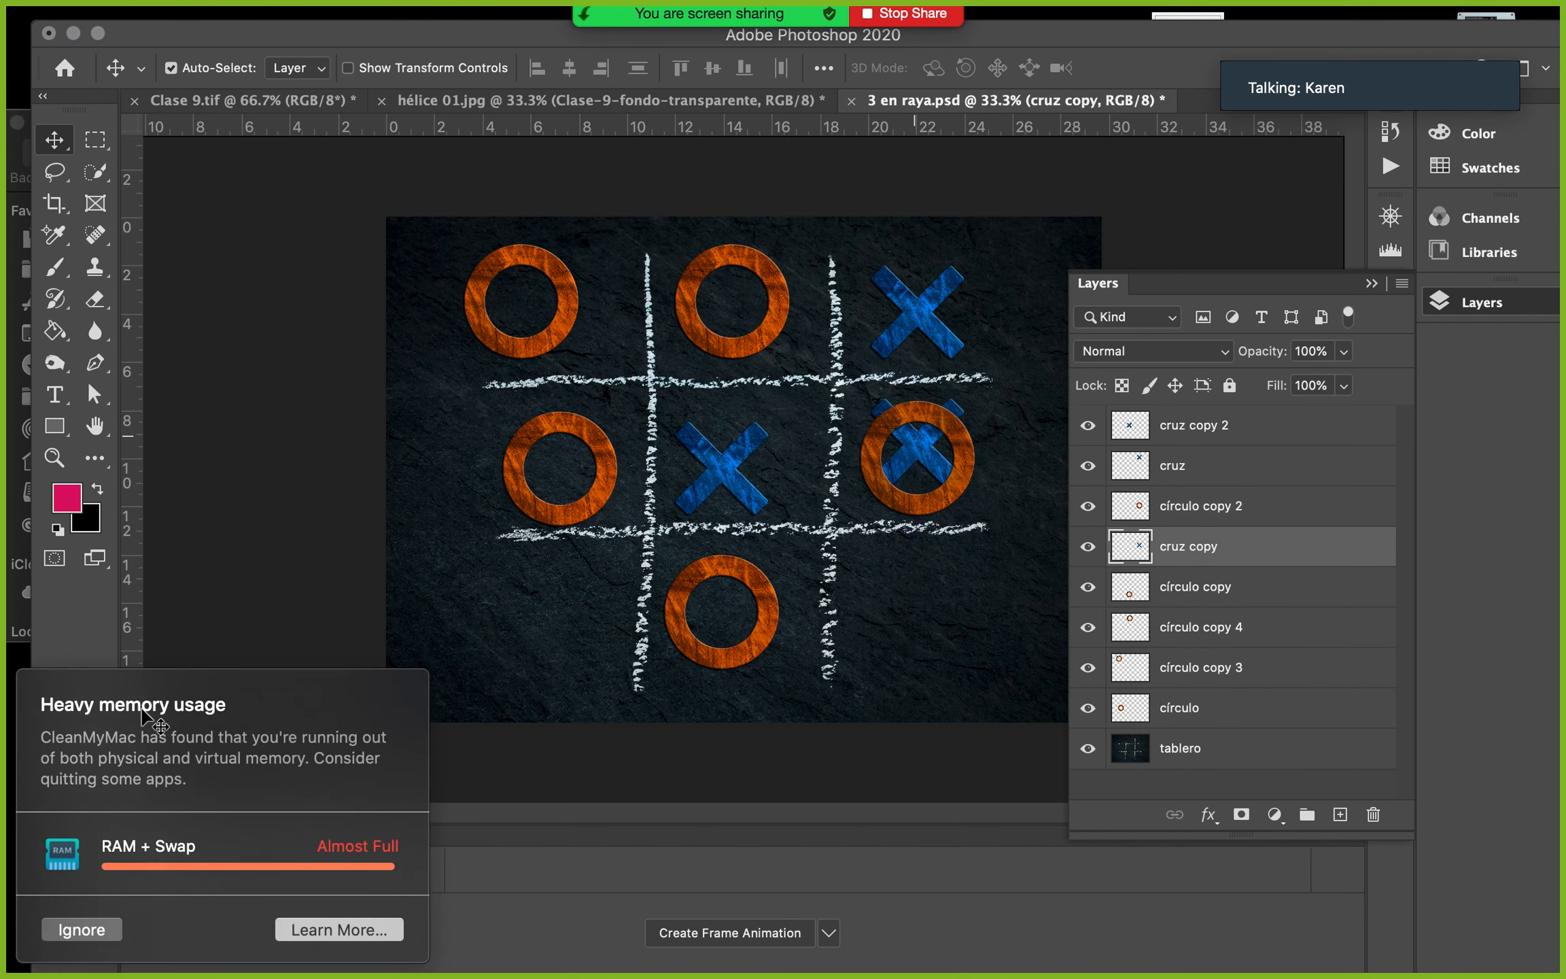
Dismiss the memory alert and move the cruz copy cross down slightly so it sits centred inside the middle-right circle
click(95, 930)
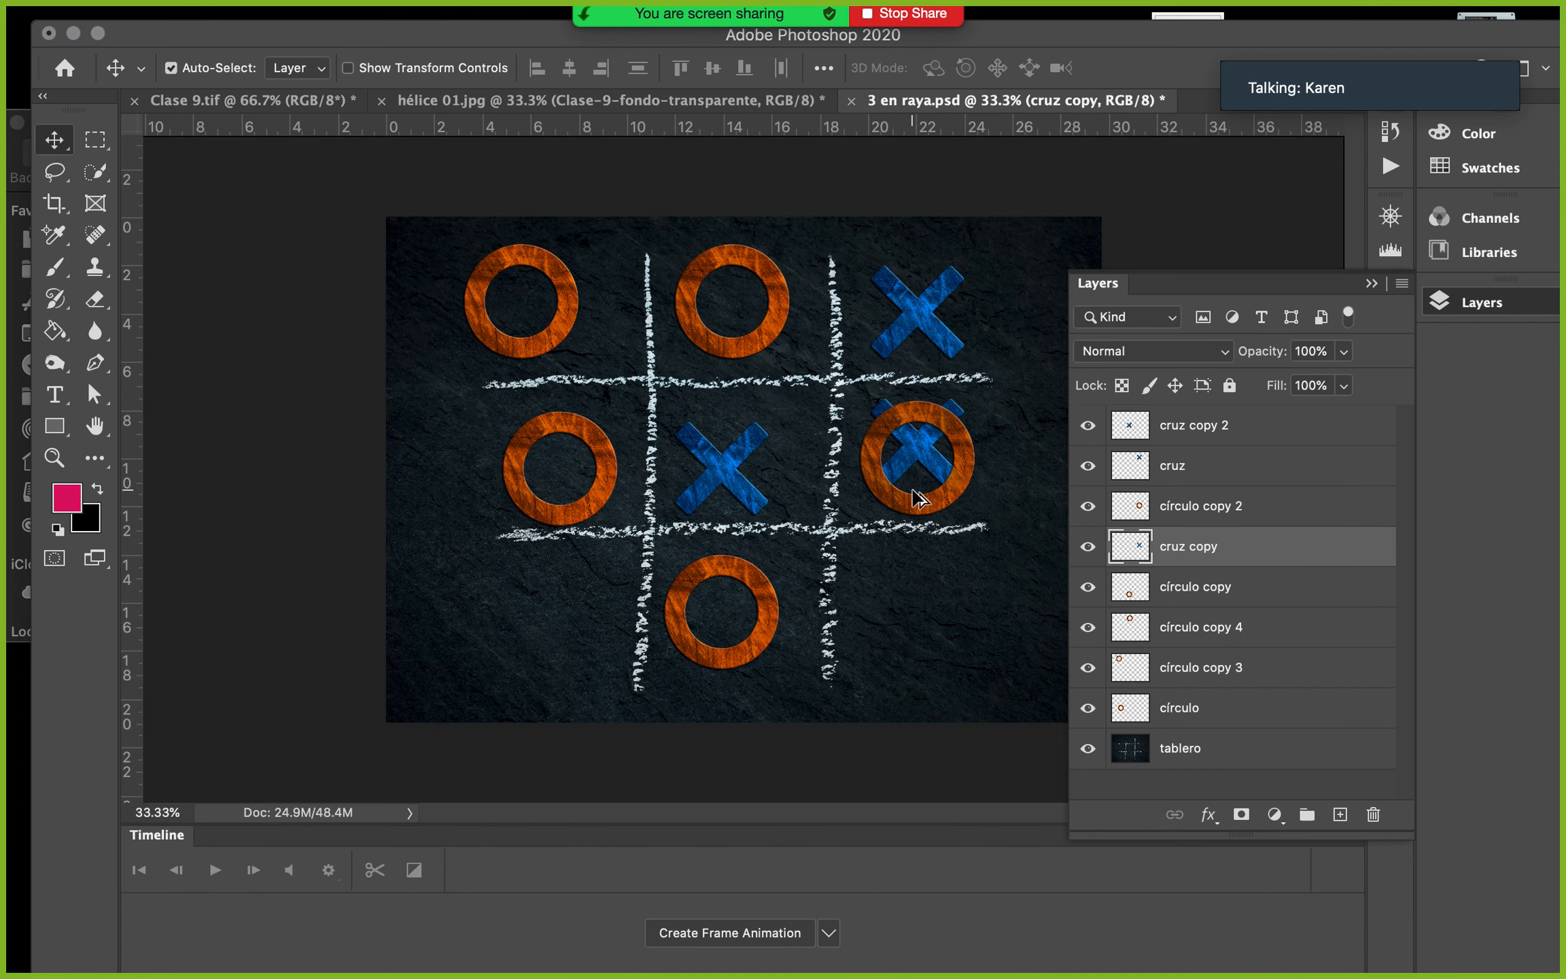
key(super)
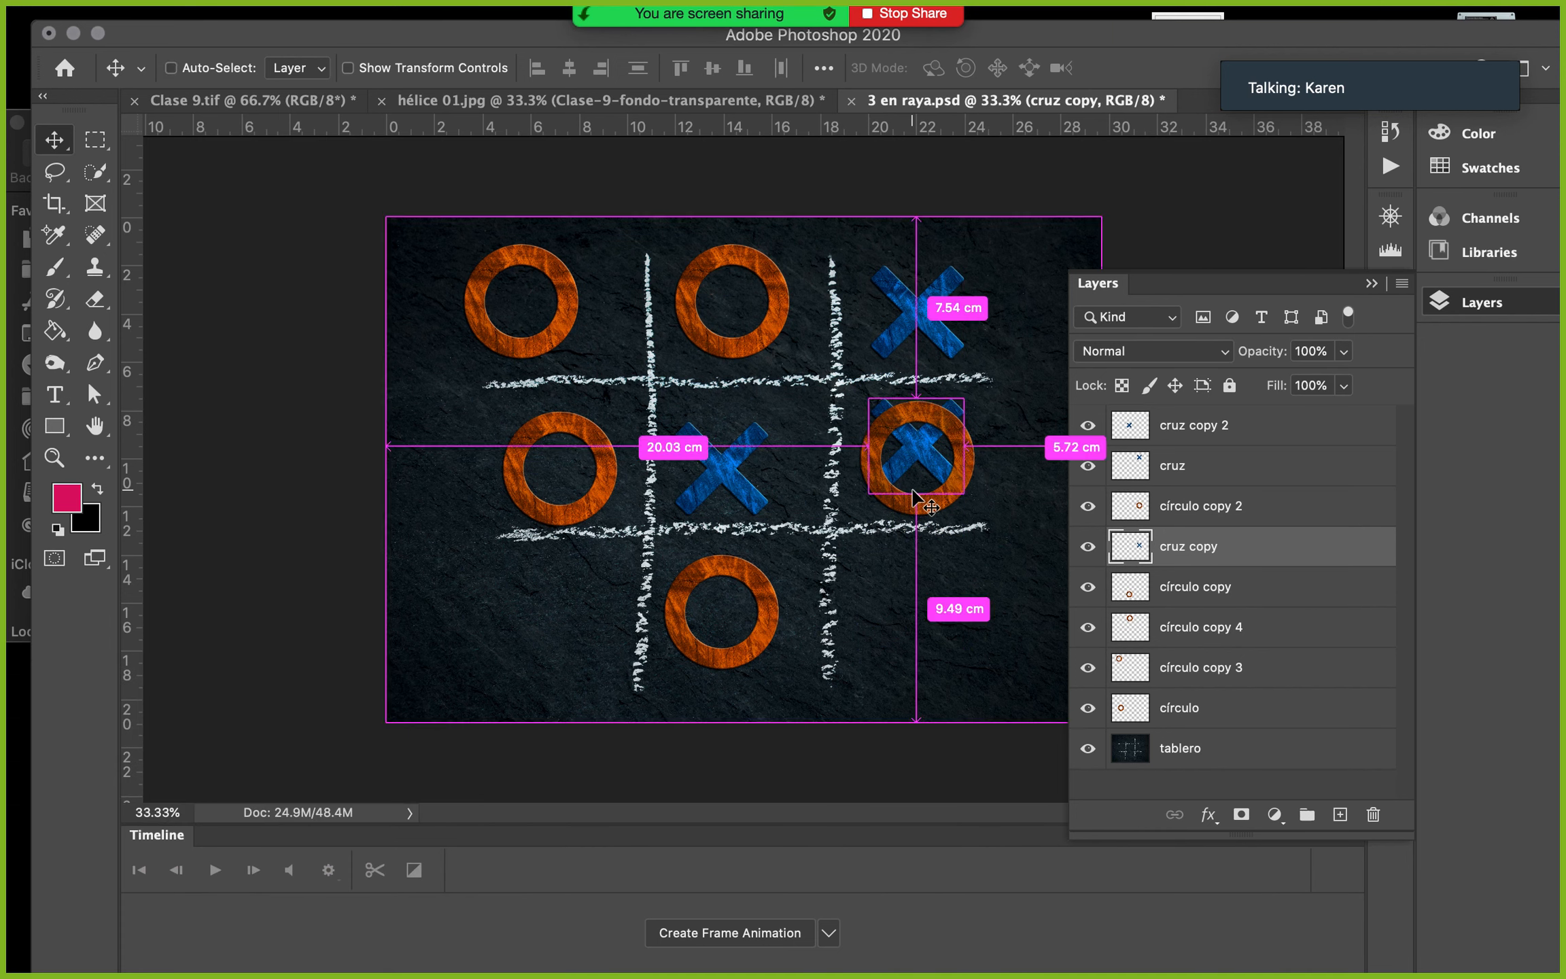
mouse_move(919, 452)
mouse_down()
mouse_move(899, 467)
mouse_move(920, 480)
mouse_up()
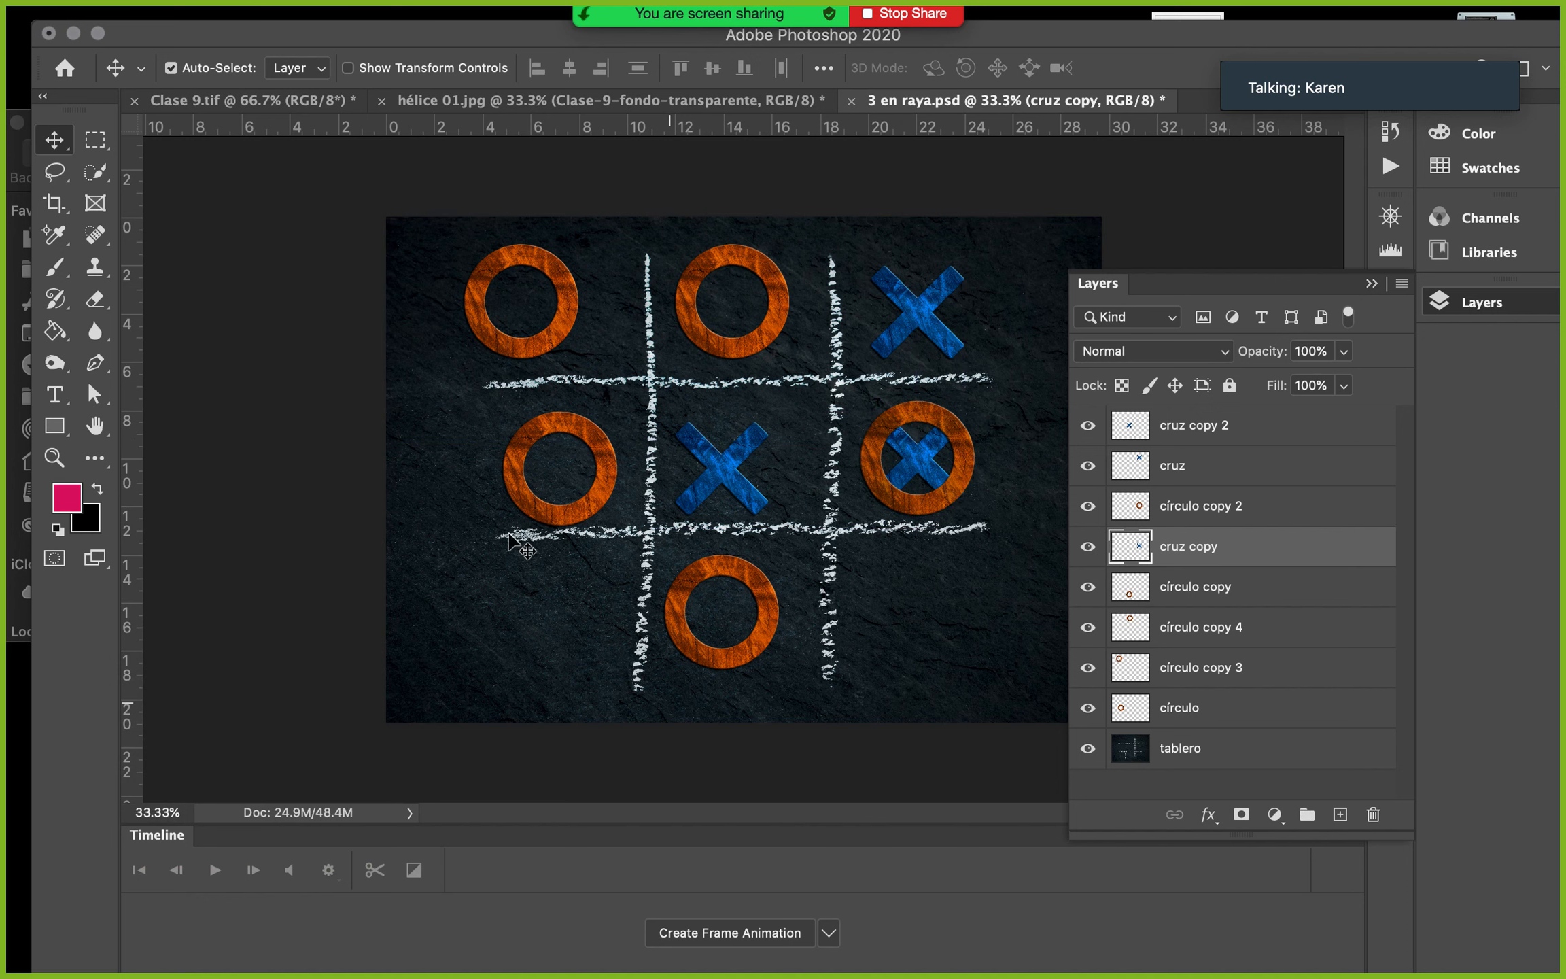
click(1282, 350)
Examine the Save for Web (Legacy) comparison and its PNG and JPEG presets, and close it without exporting
mouse_move(281, 8)
click(198, 16)
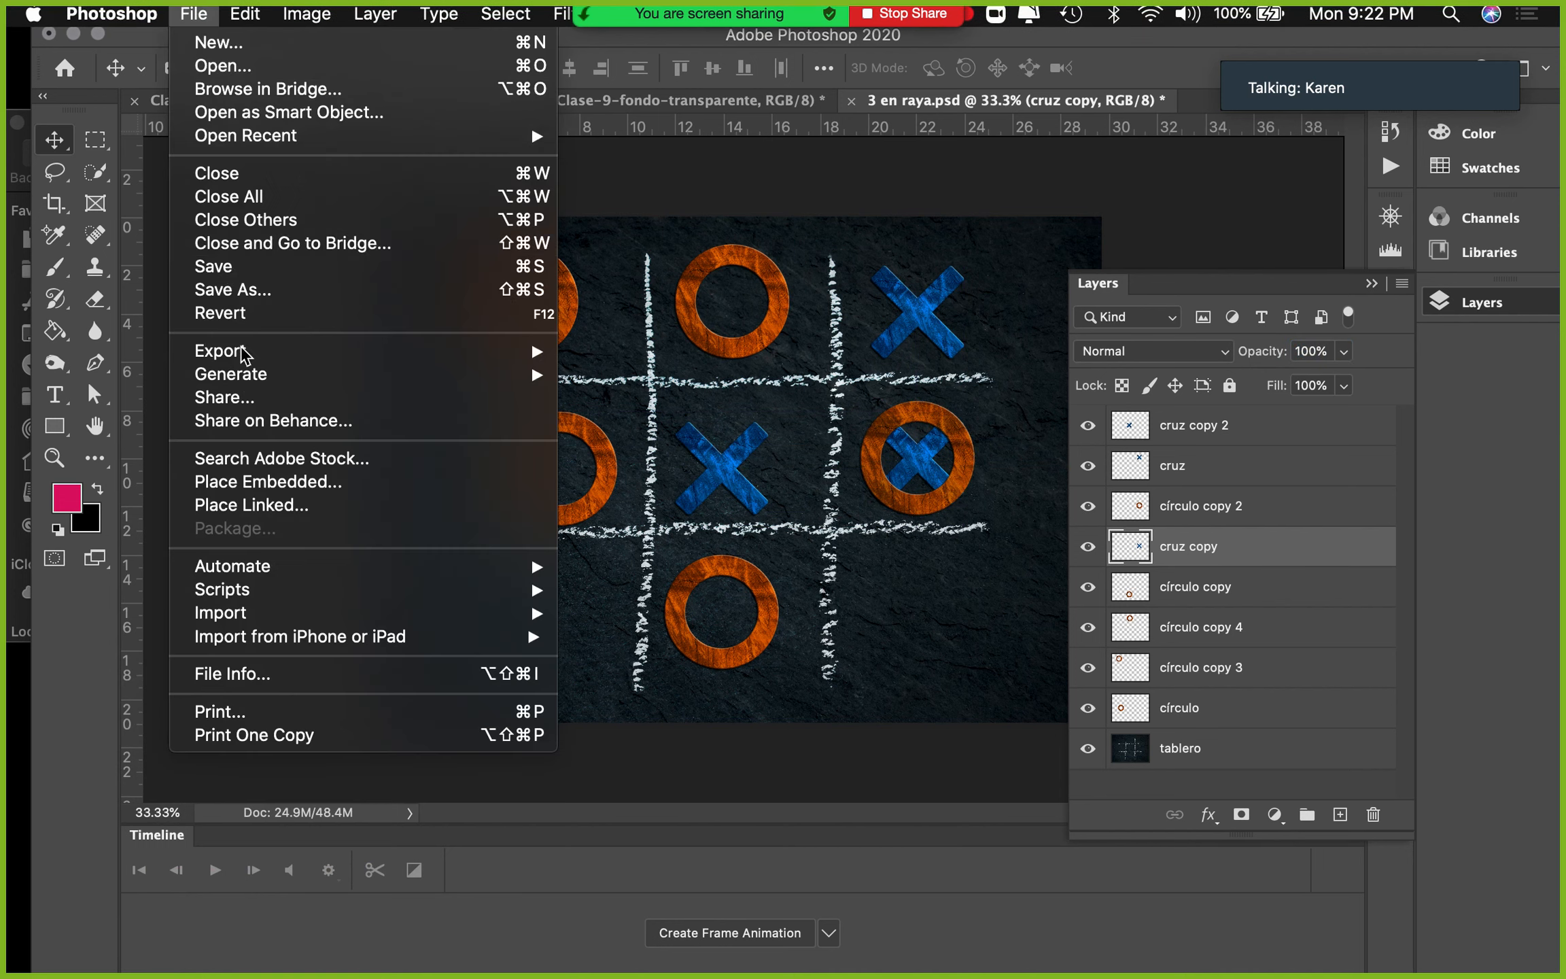
mouse_move(265, 363)
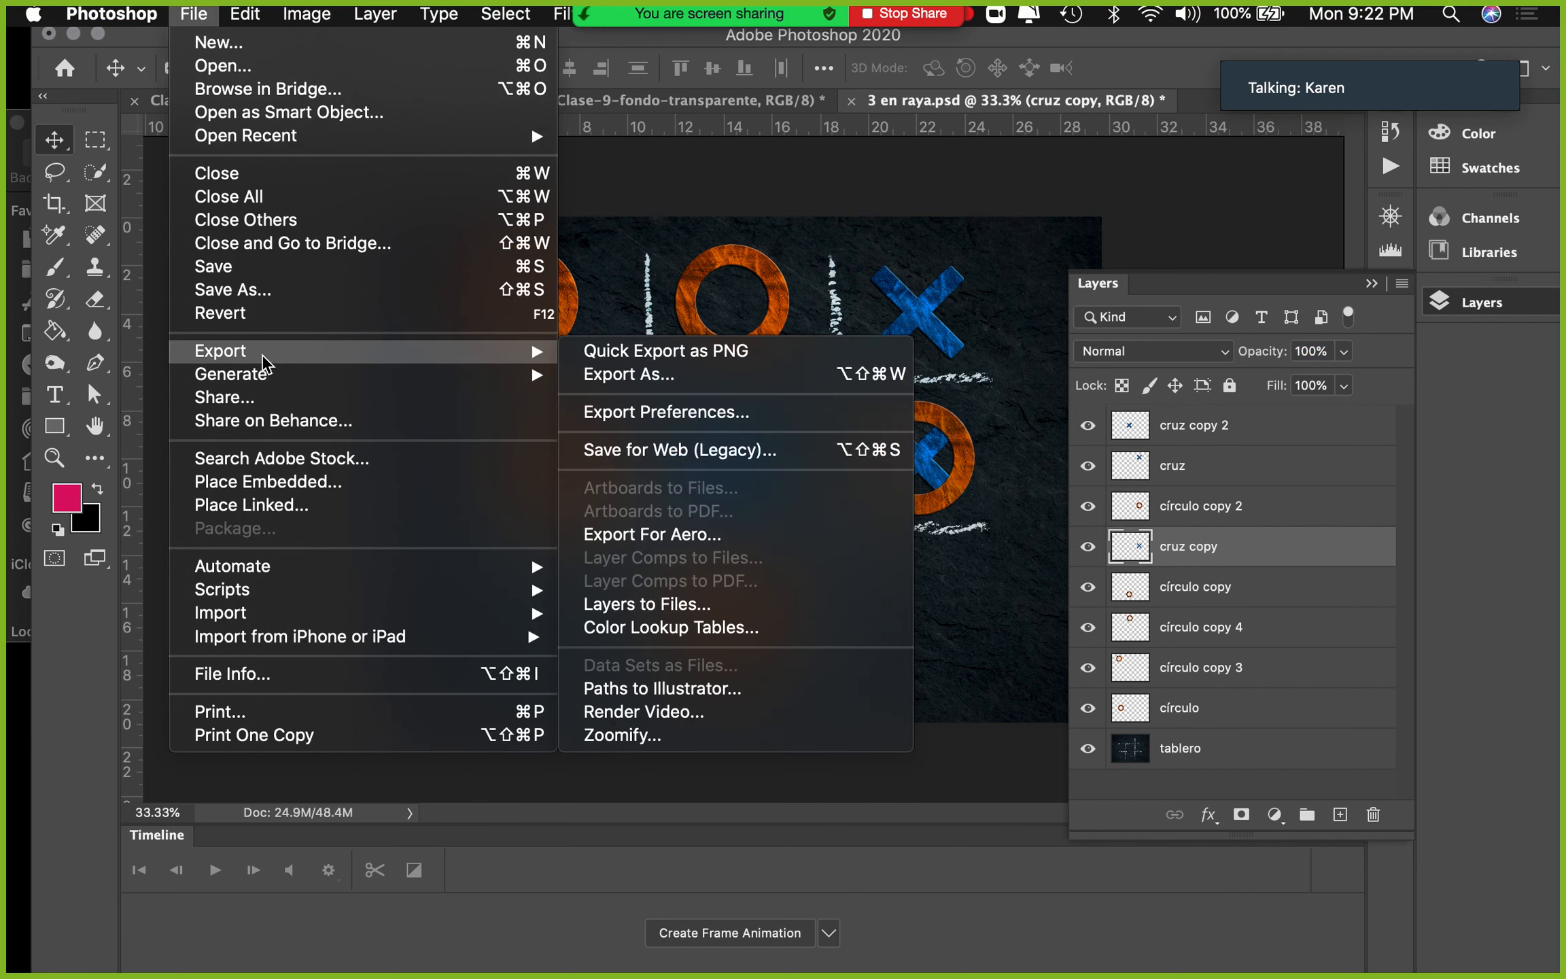
click(758, 465)
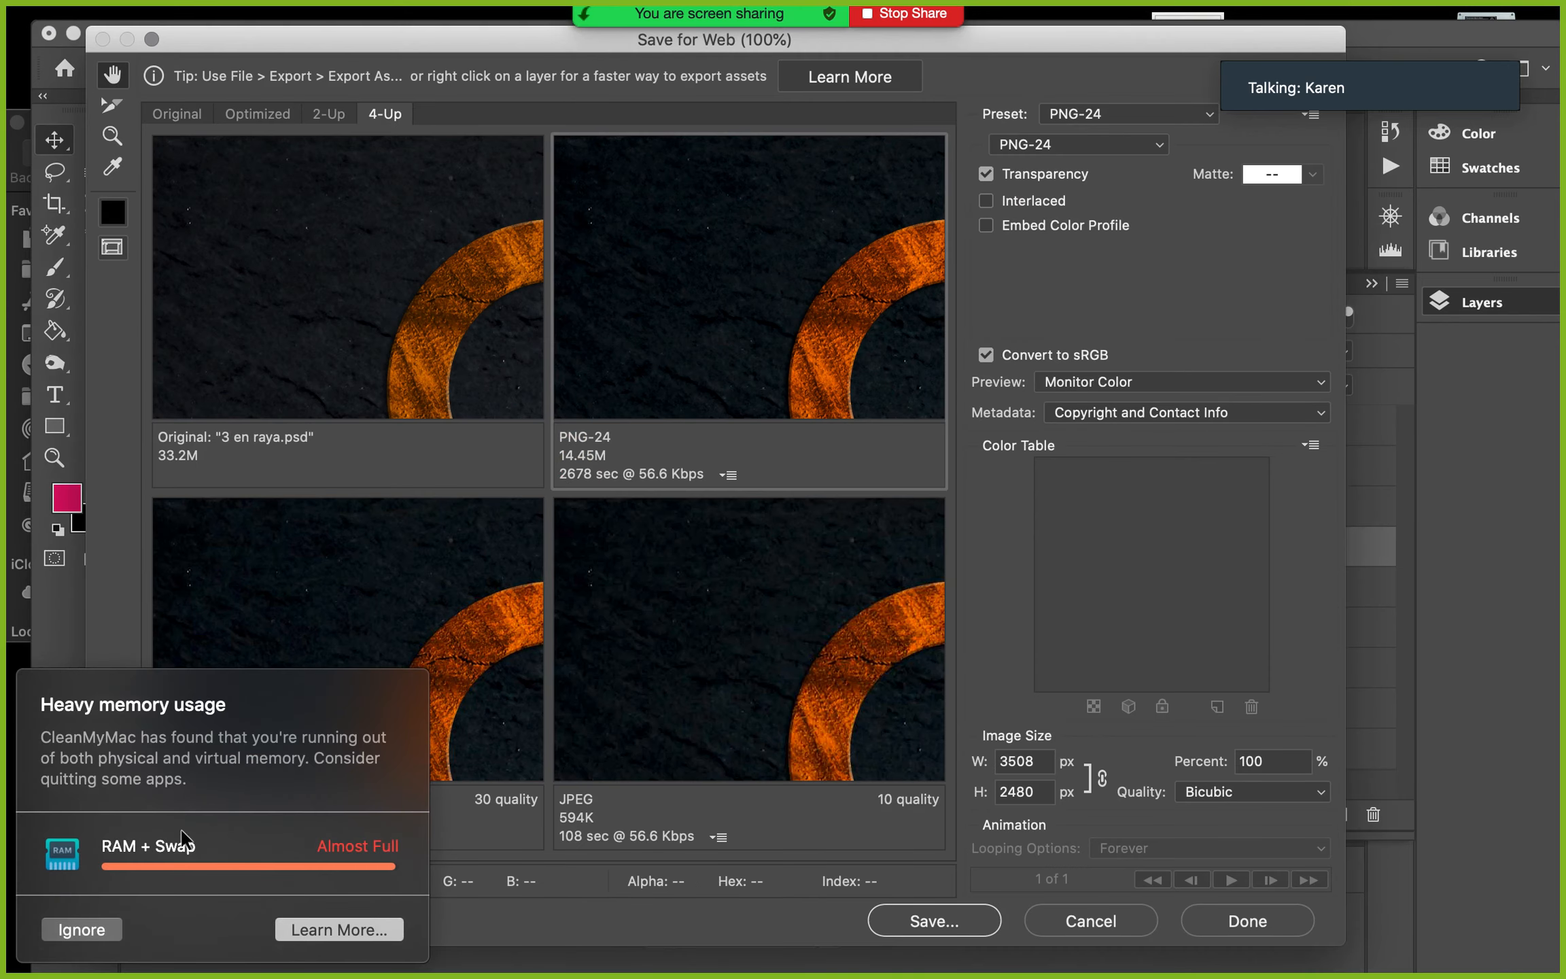
click(94, 933)
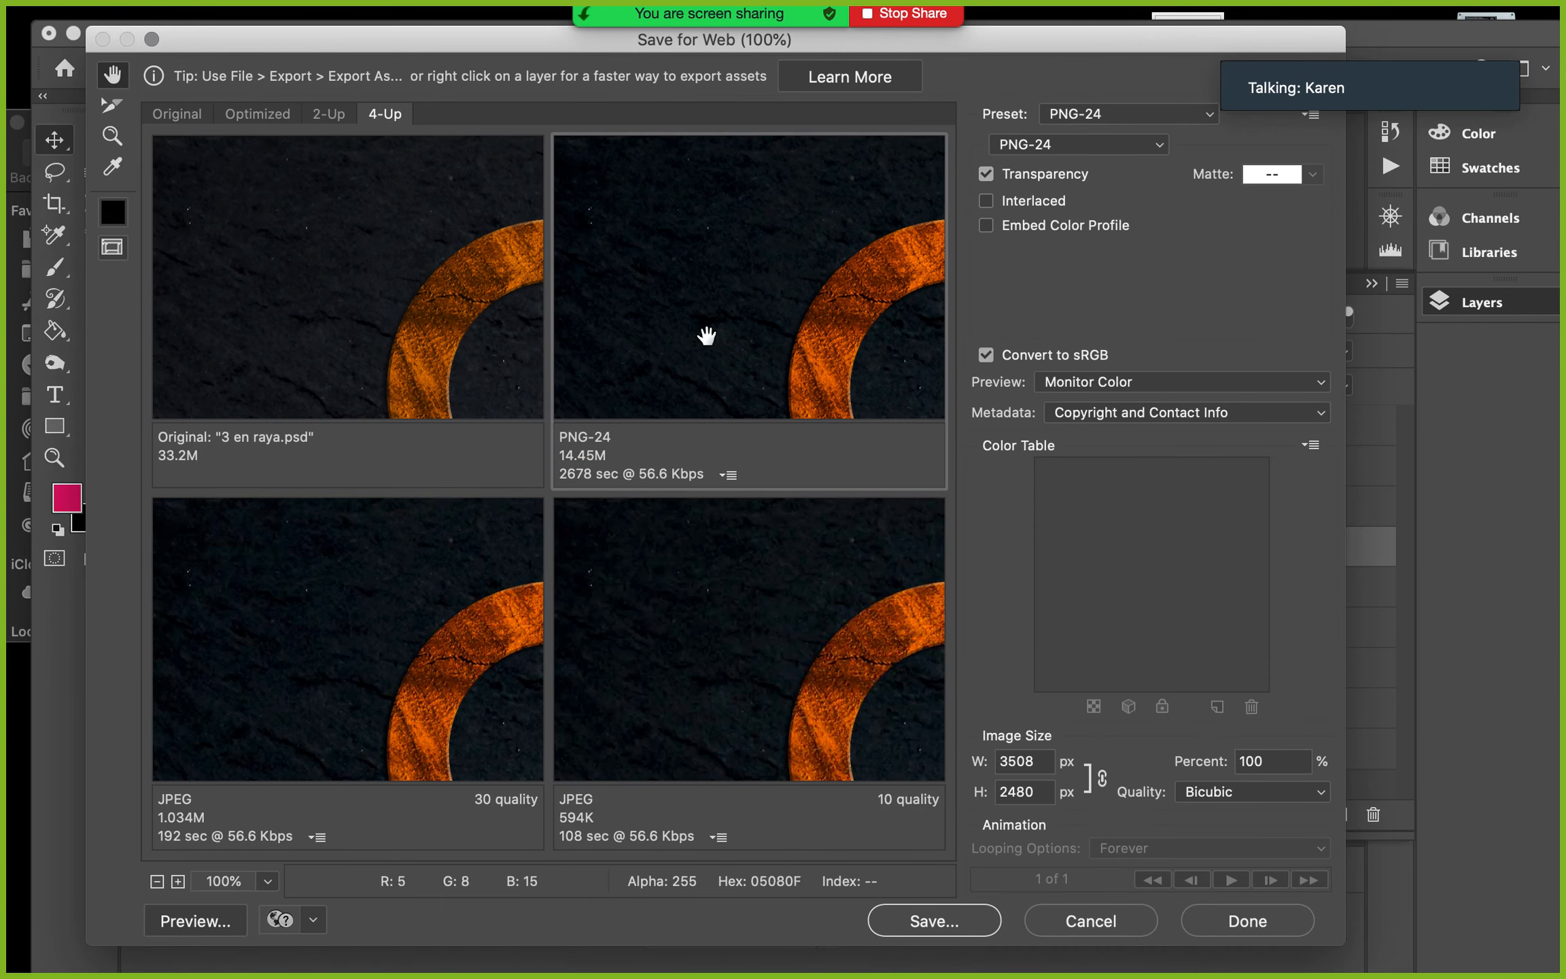
click(1161, 113)
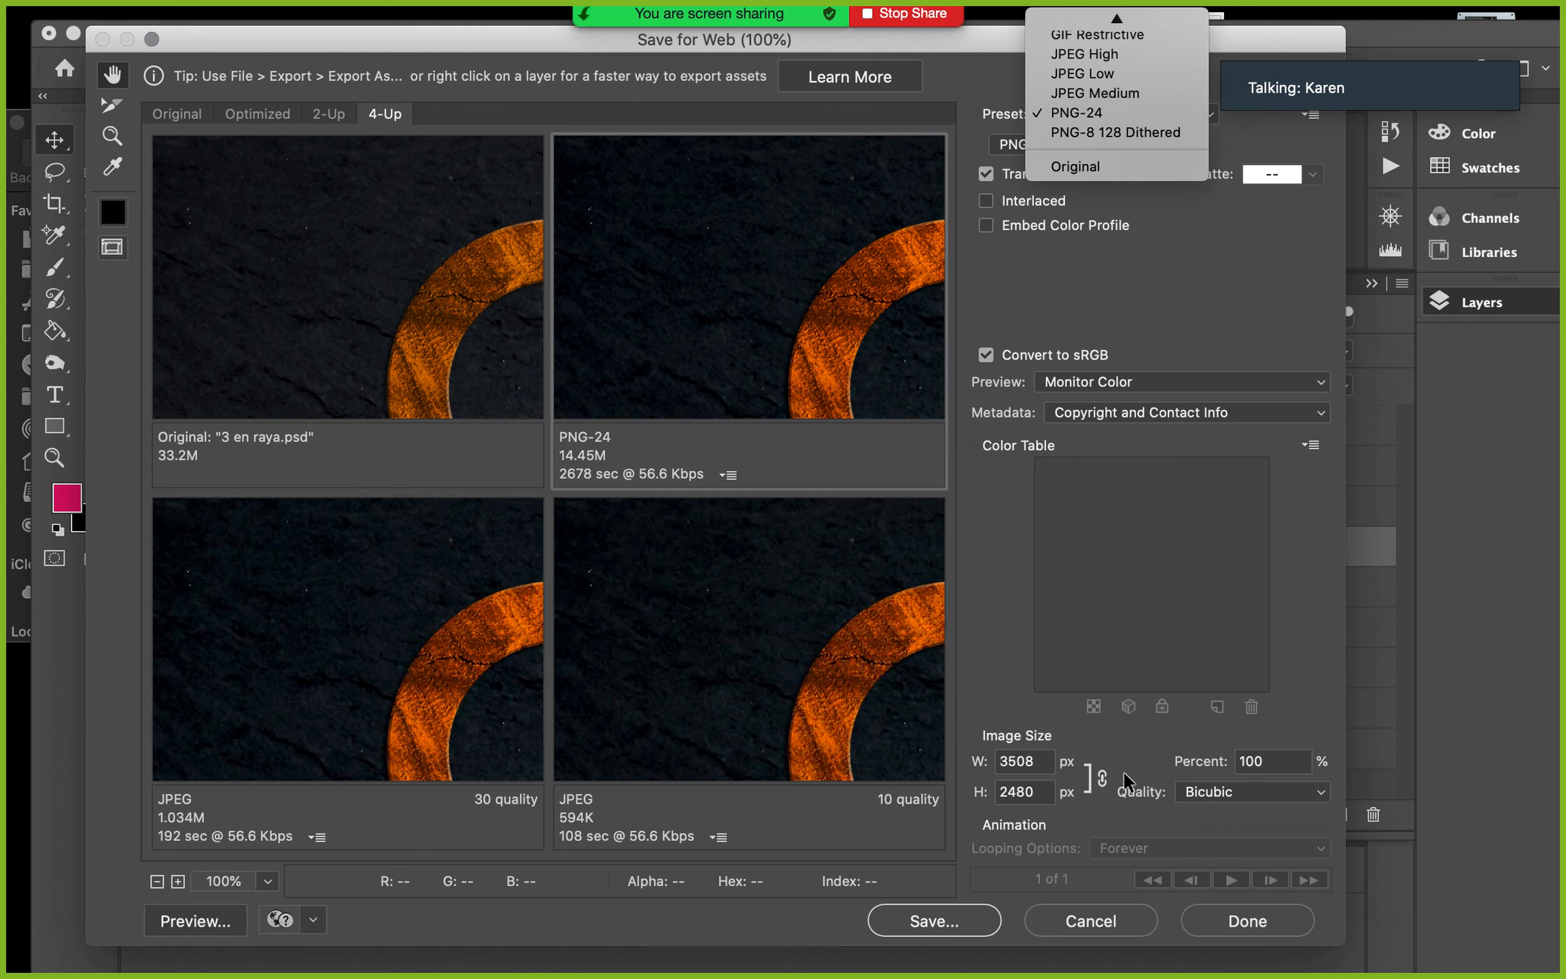
click(958, 912)
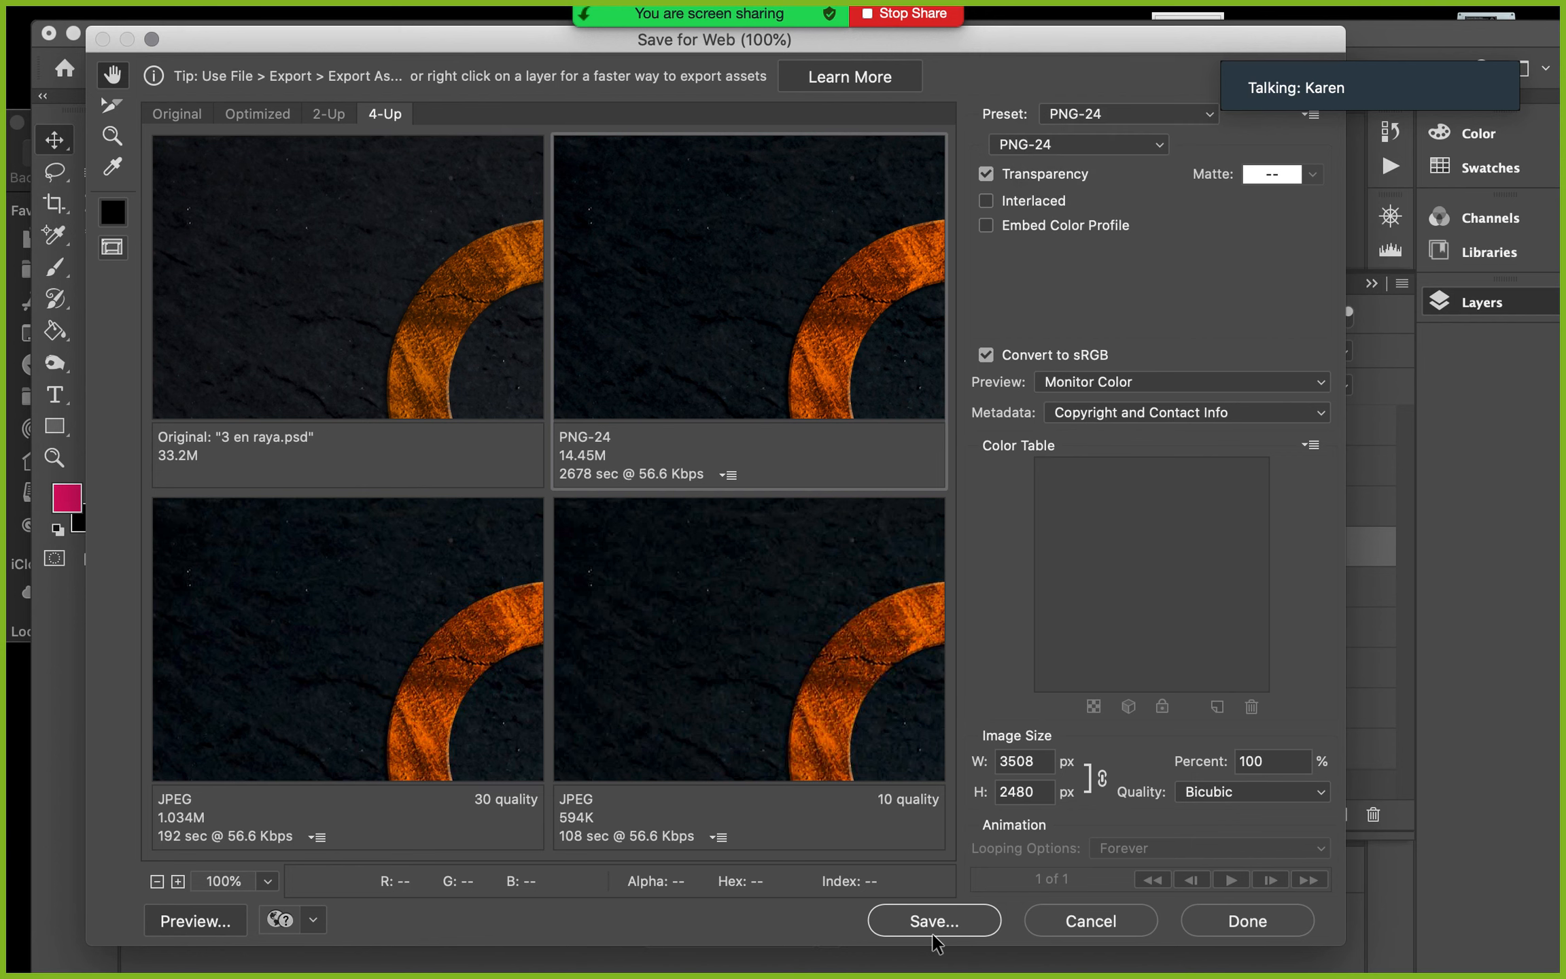
click(1115, 907)
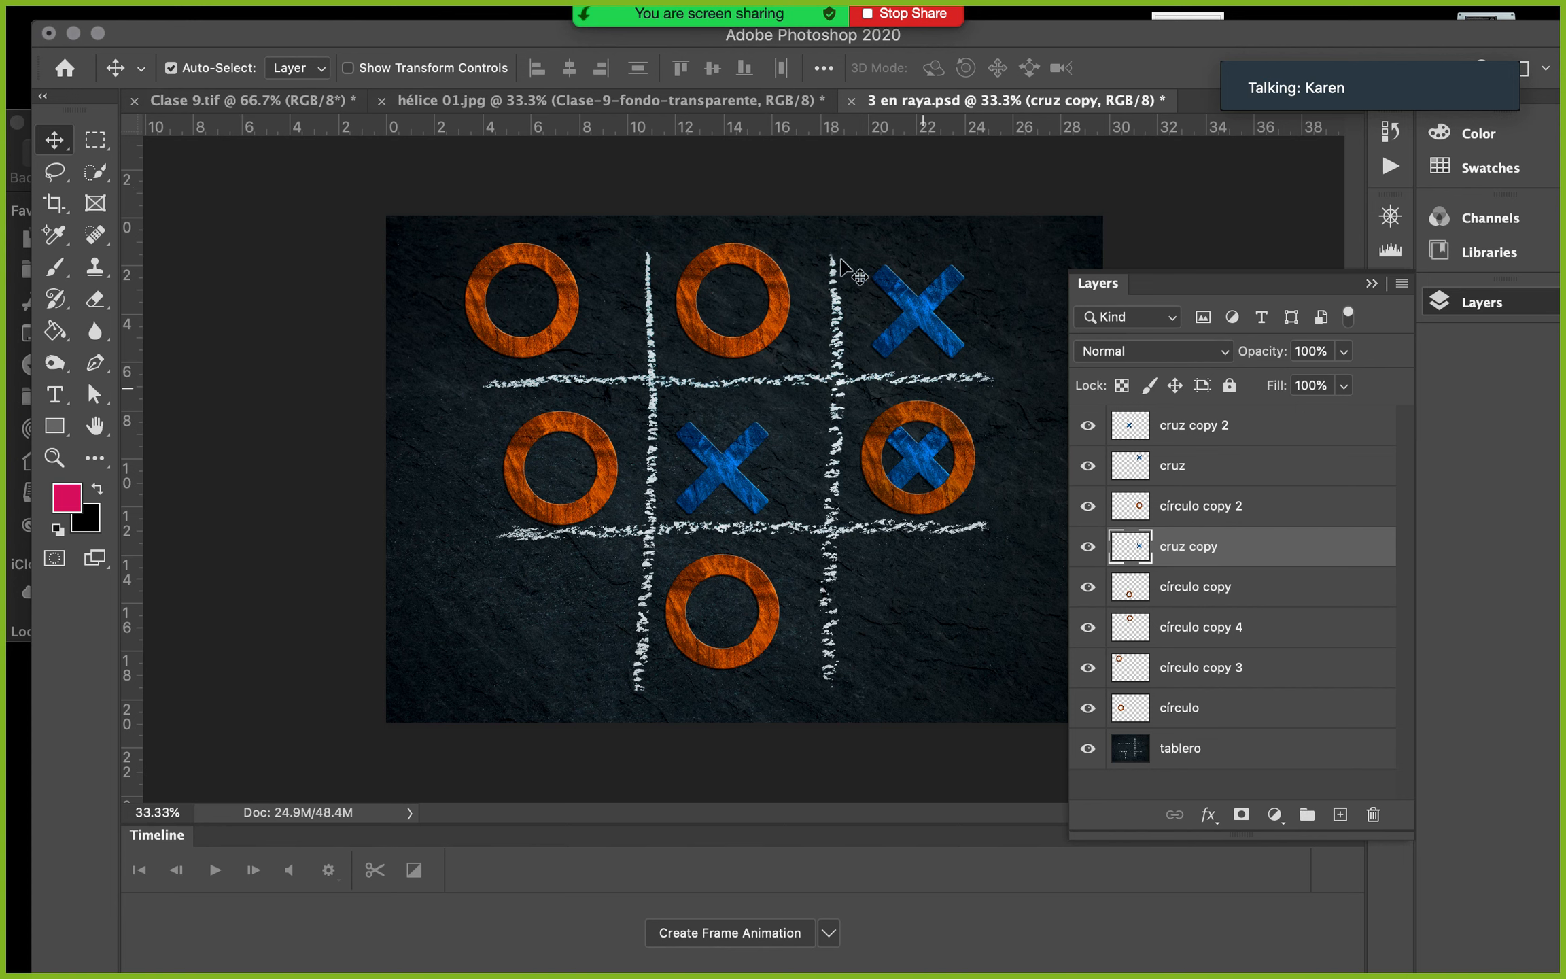
Shift the top-right cross slightly right and duplicate the tablero layer to the top of the layer stack
drag(911, 300, 926, 302)
click(1218, 770)
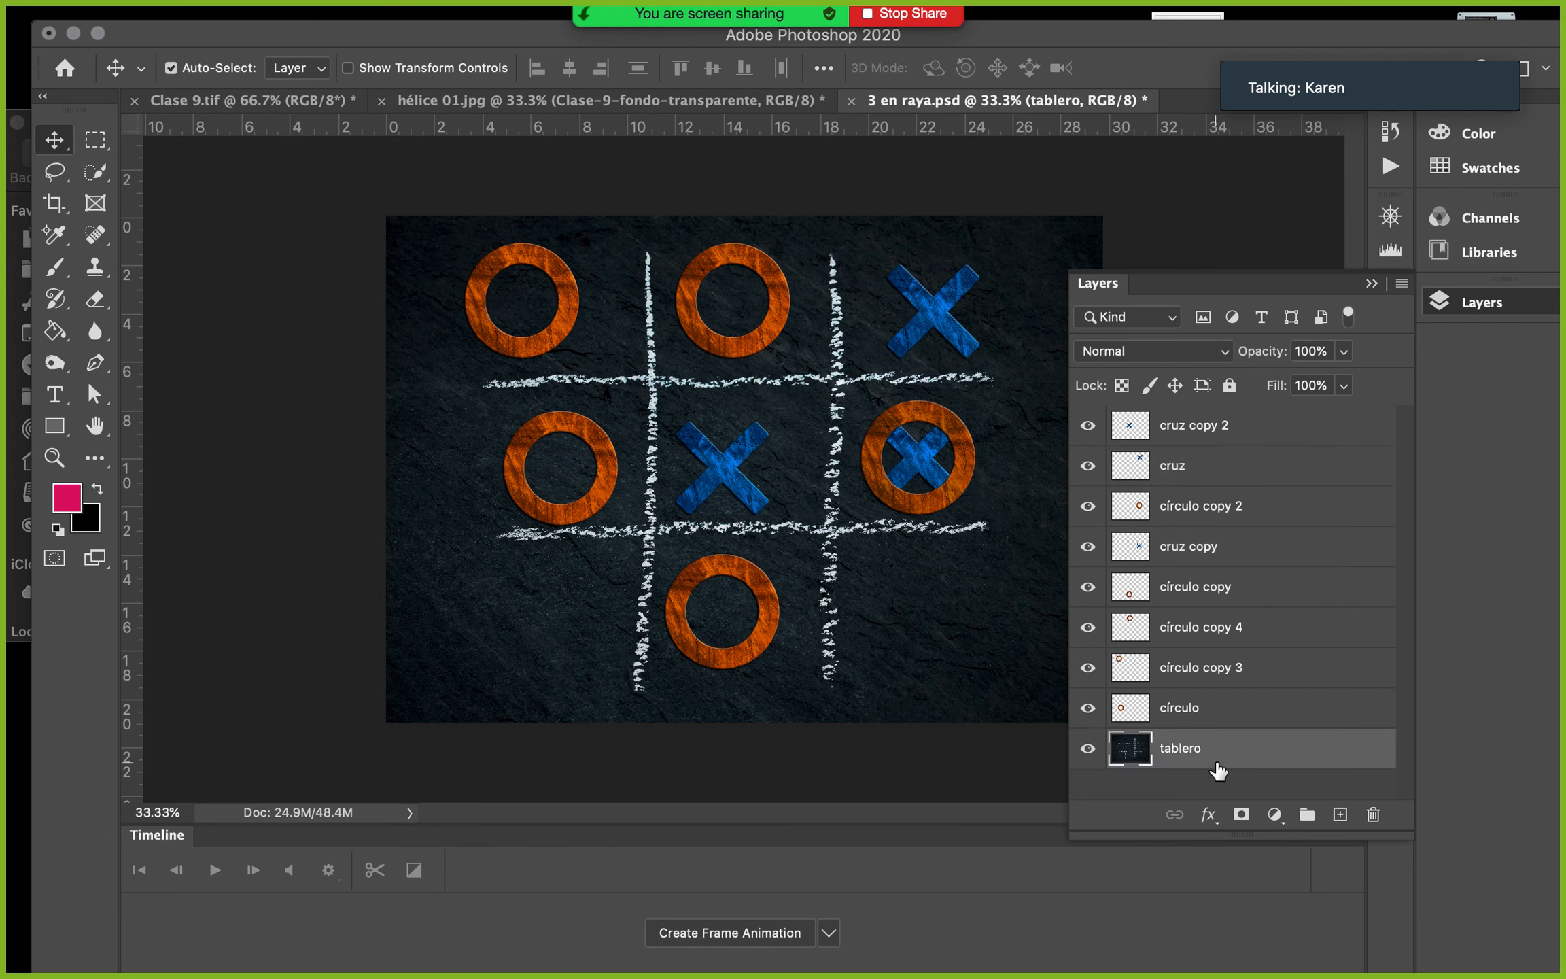
drag(1218, 770, 1205, 425)
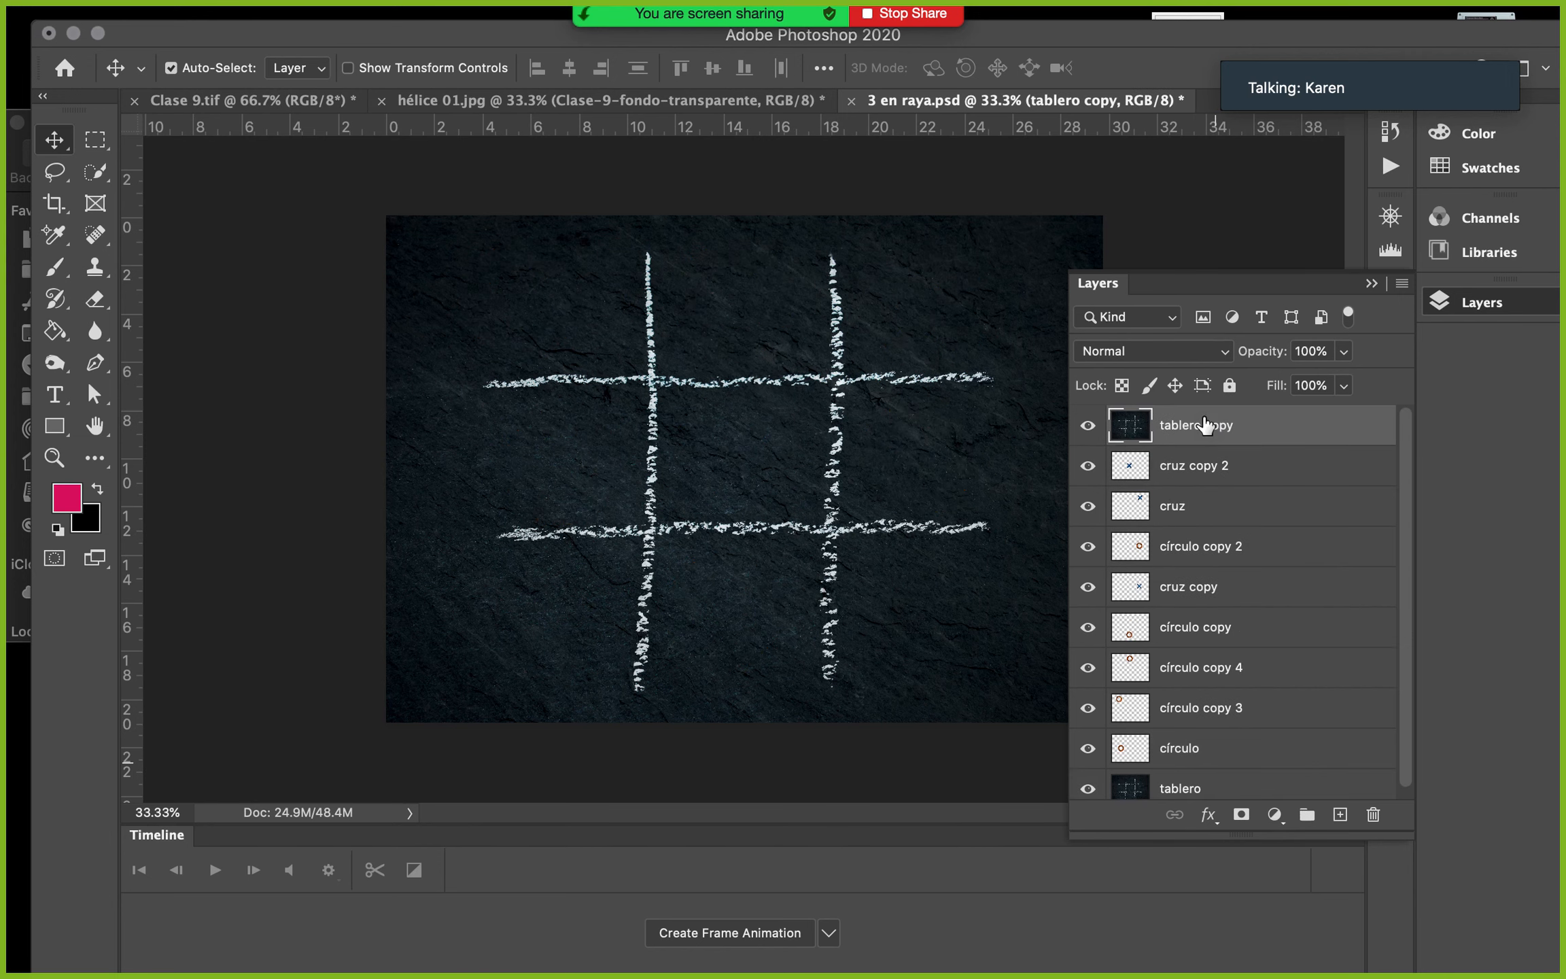
Set the tablero copy layer to 39% opacity, and transform it by shifting it up and right and scaling it to 62.55%
click(1344, 351)
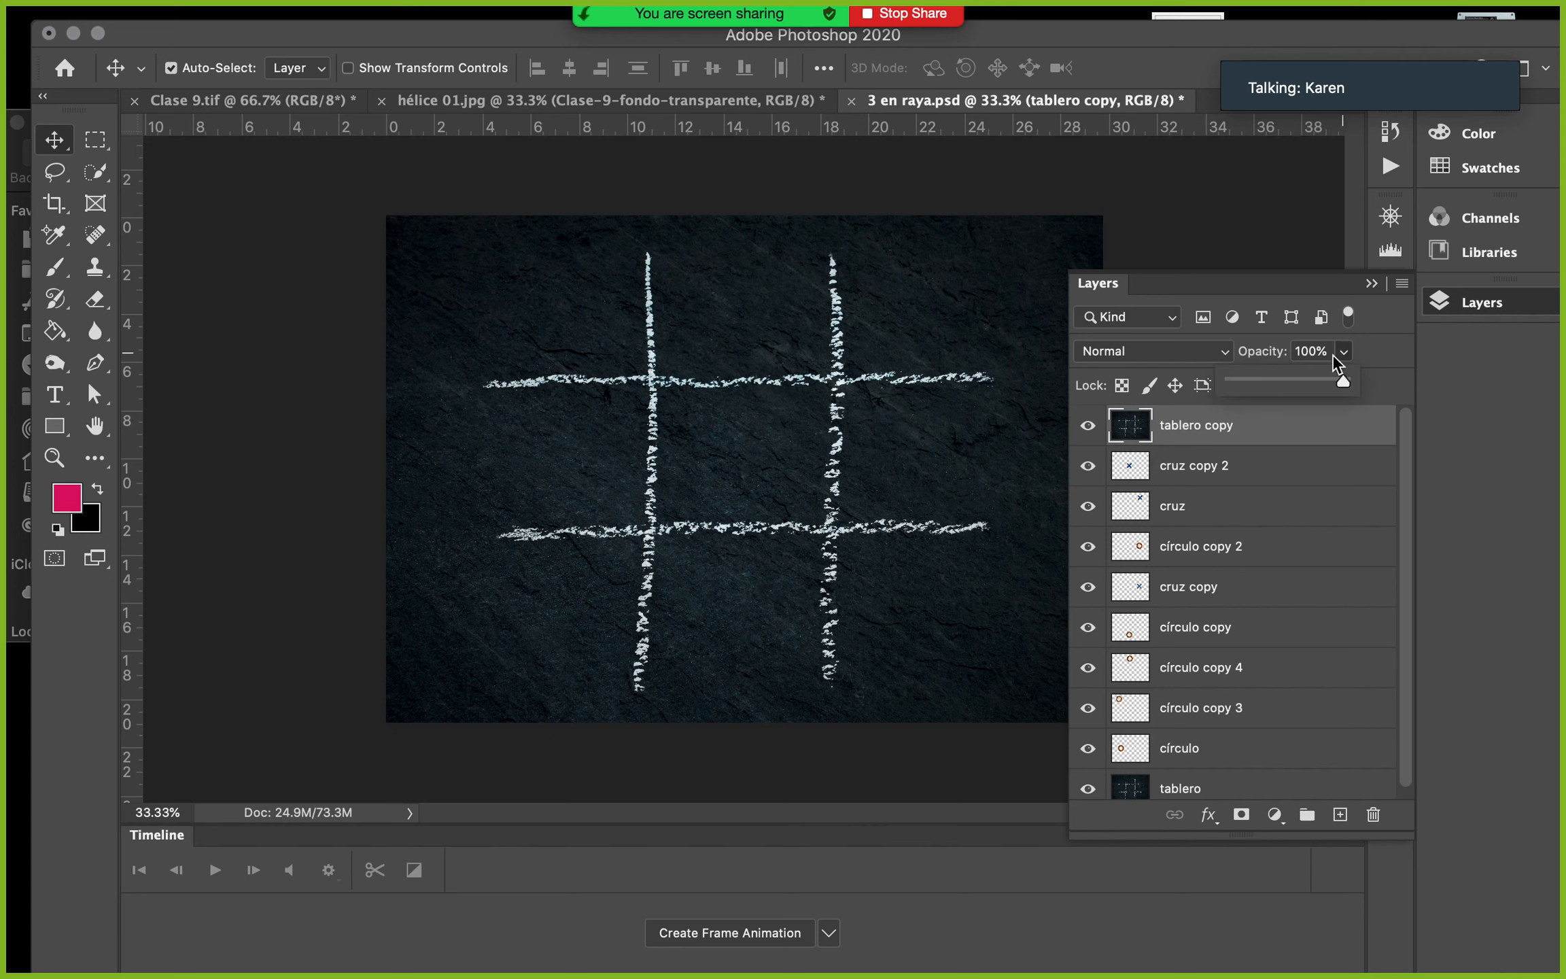
click(1276, 382)
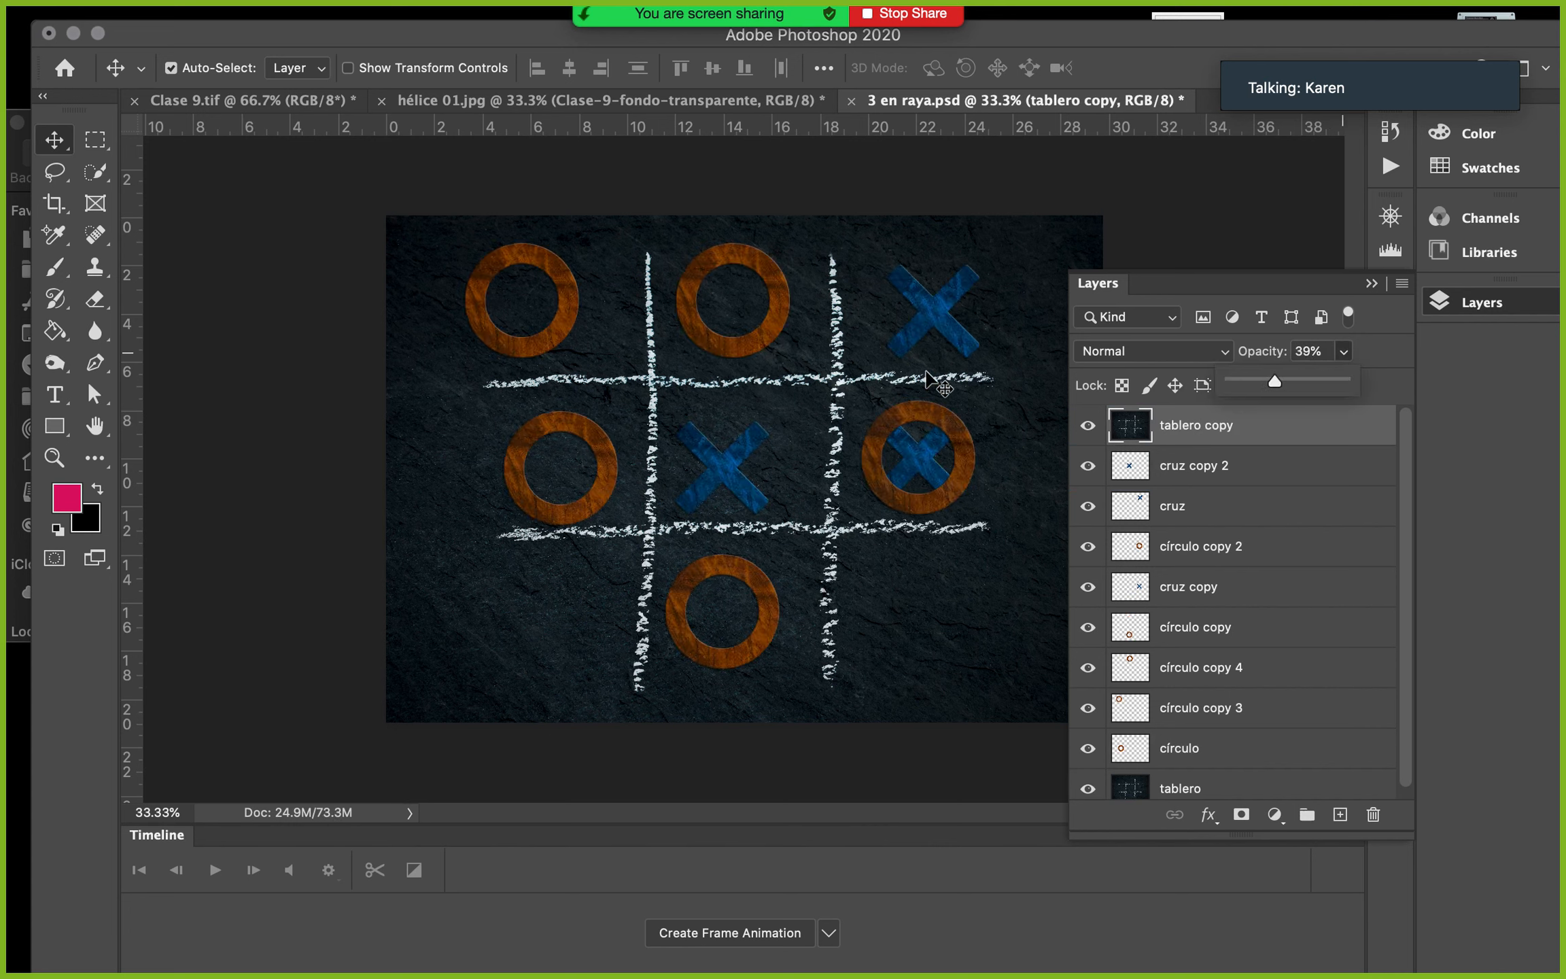
key(super+t)
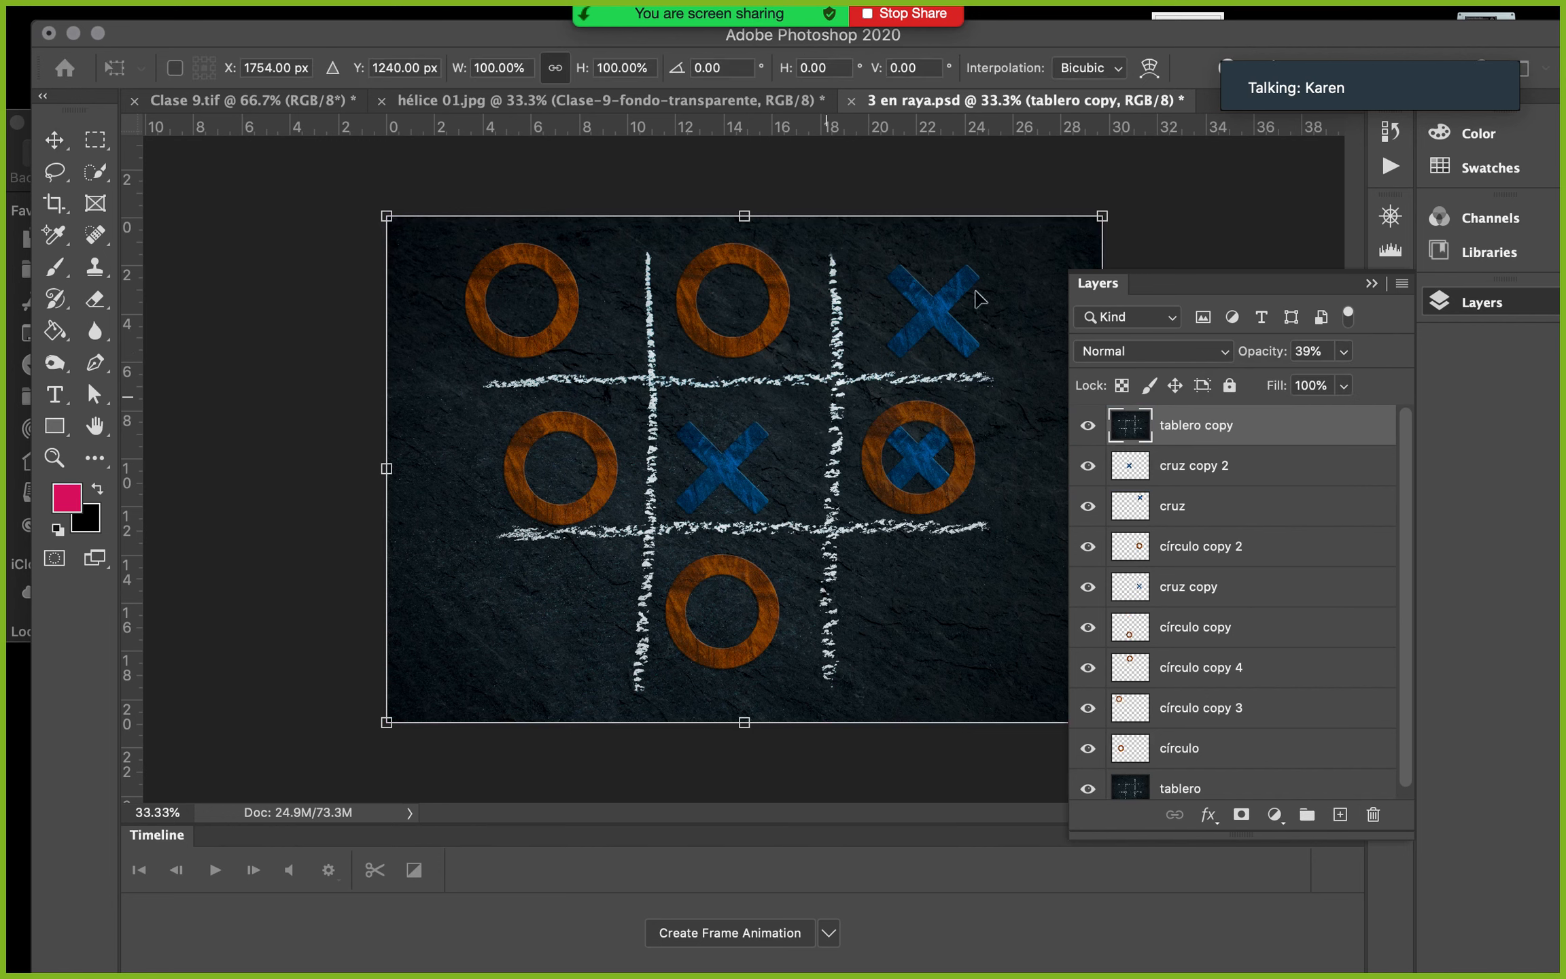
drag(741, 345, 796, 333)
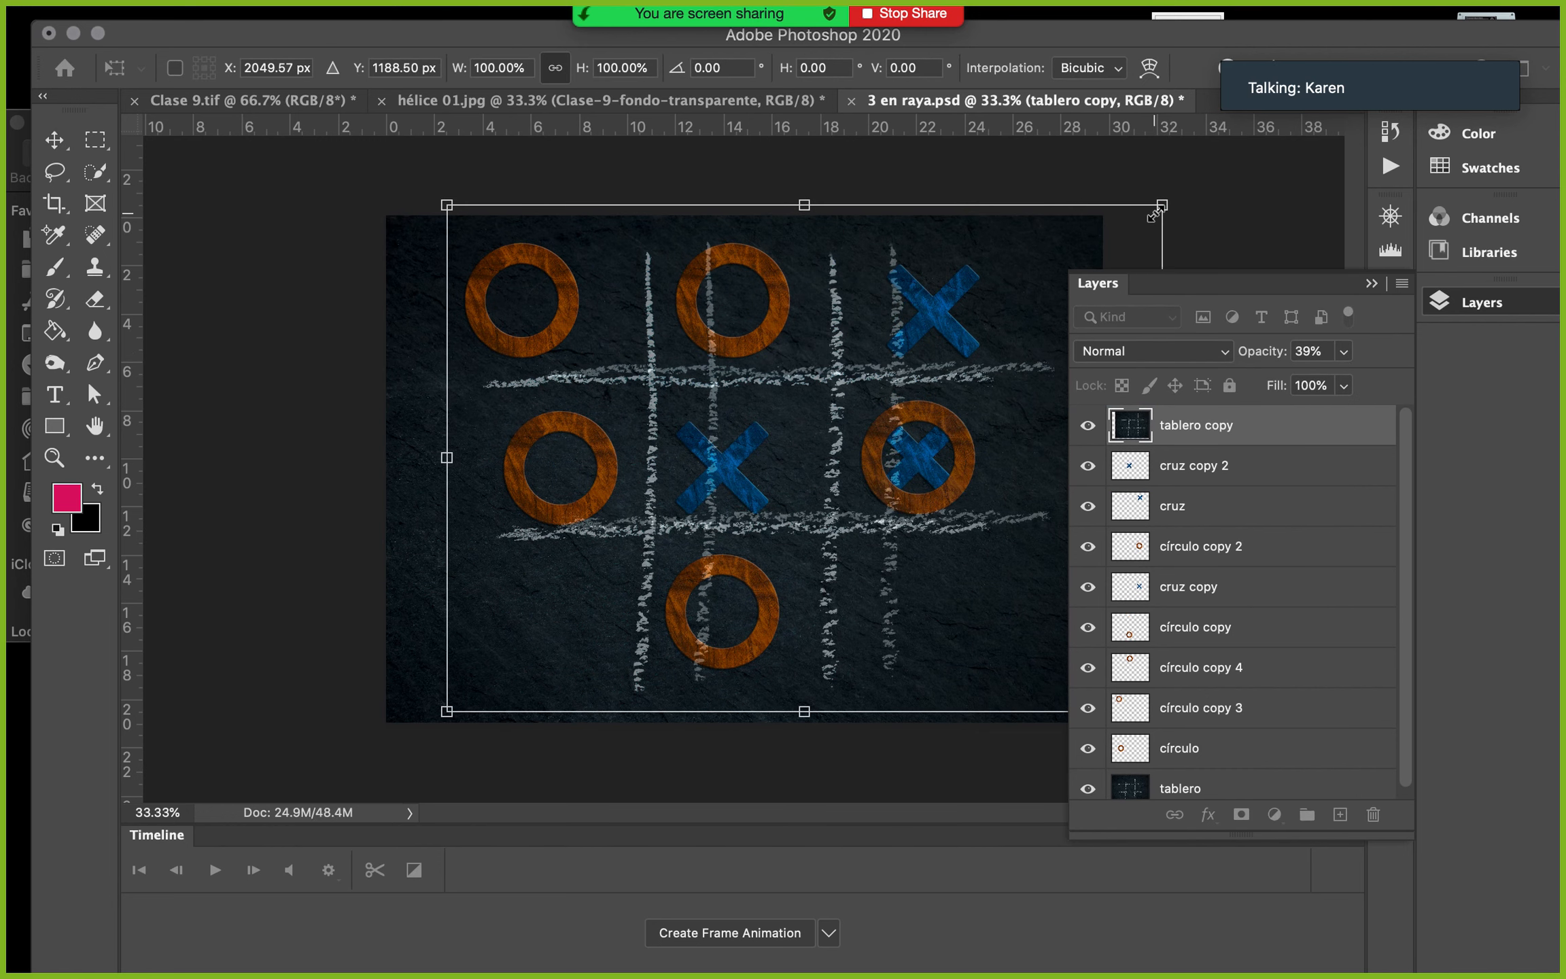
drag(1156, 214, 1028, 299)
click(91, 936)
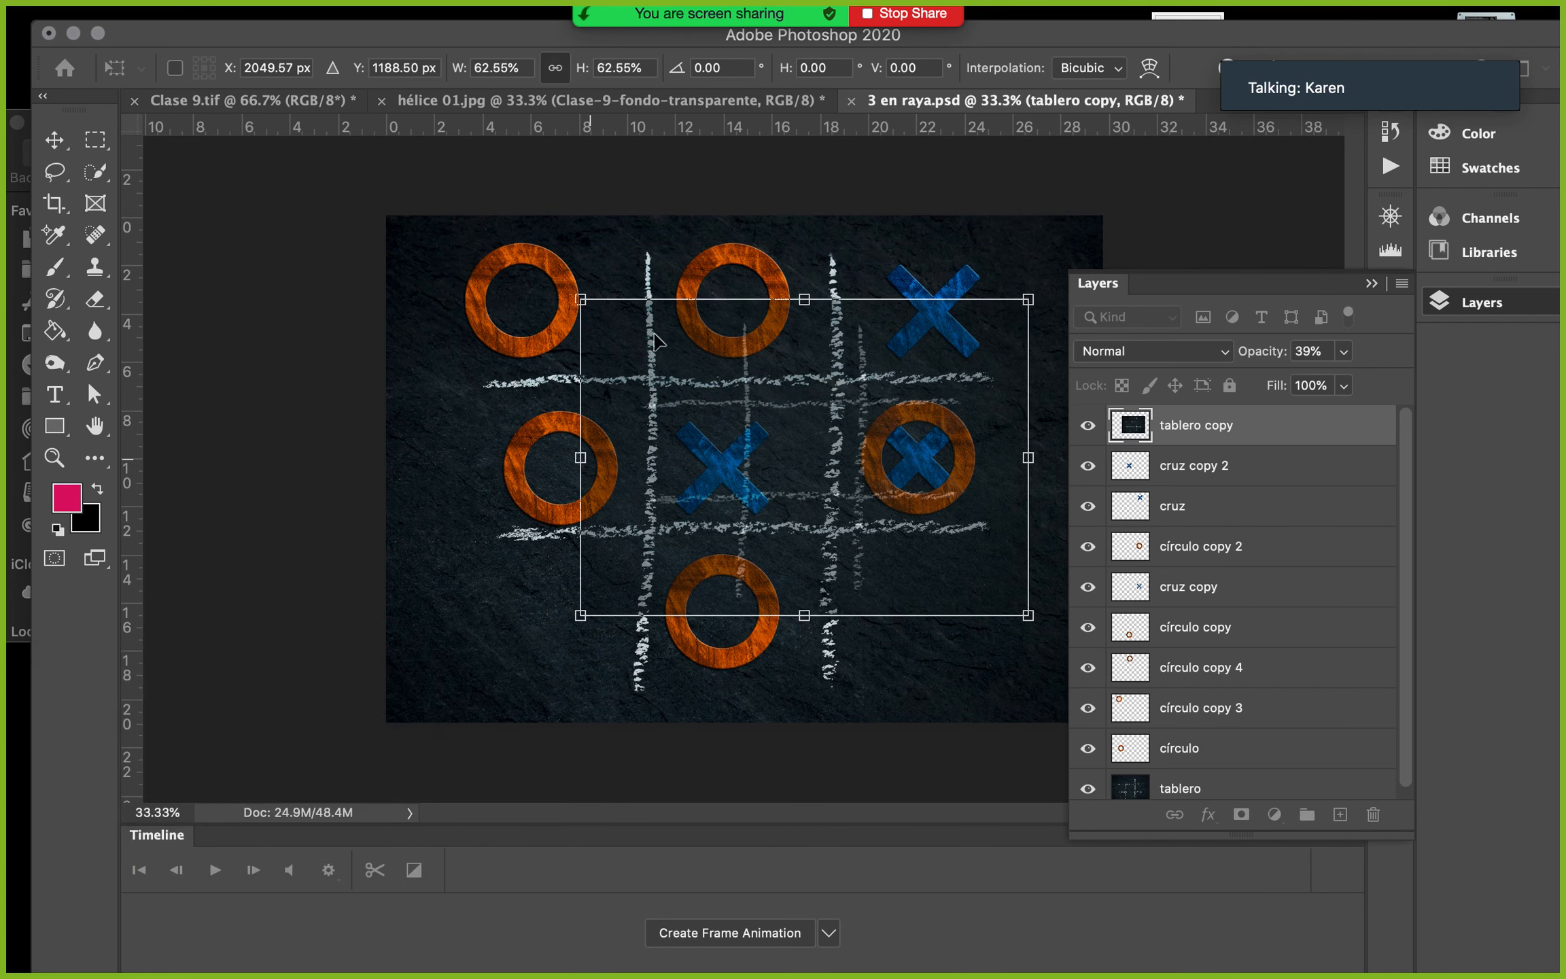
key(Return)
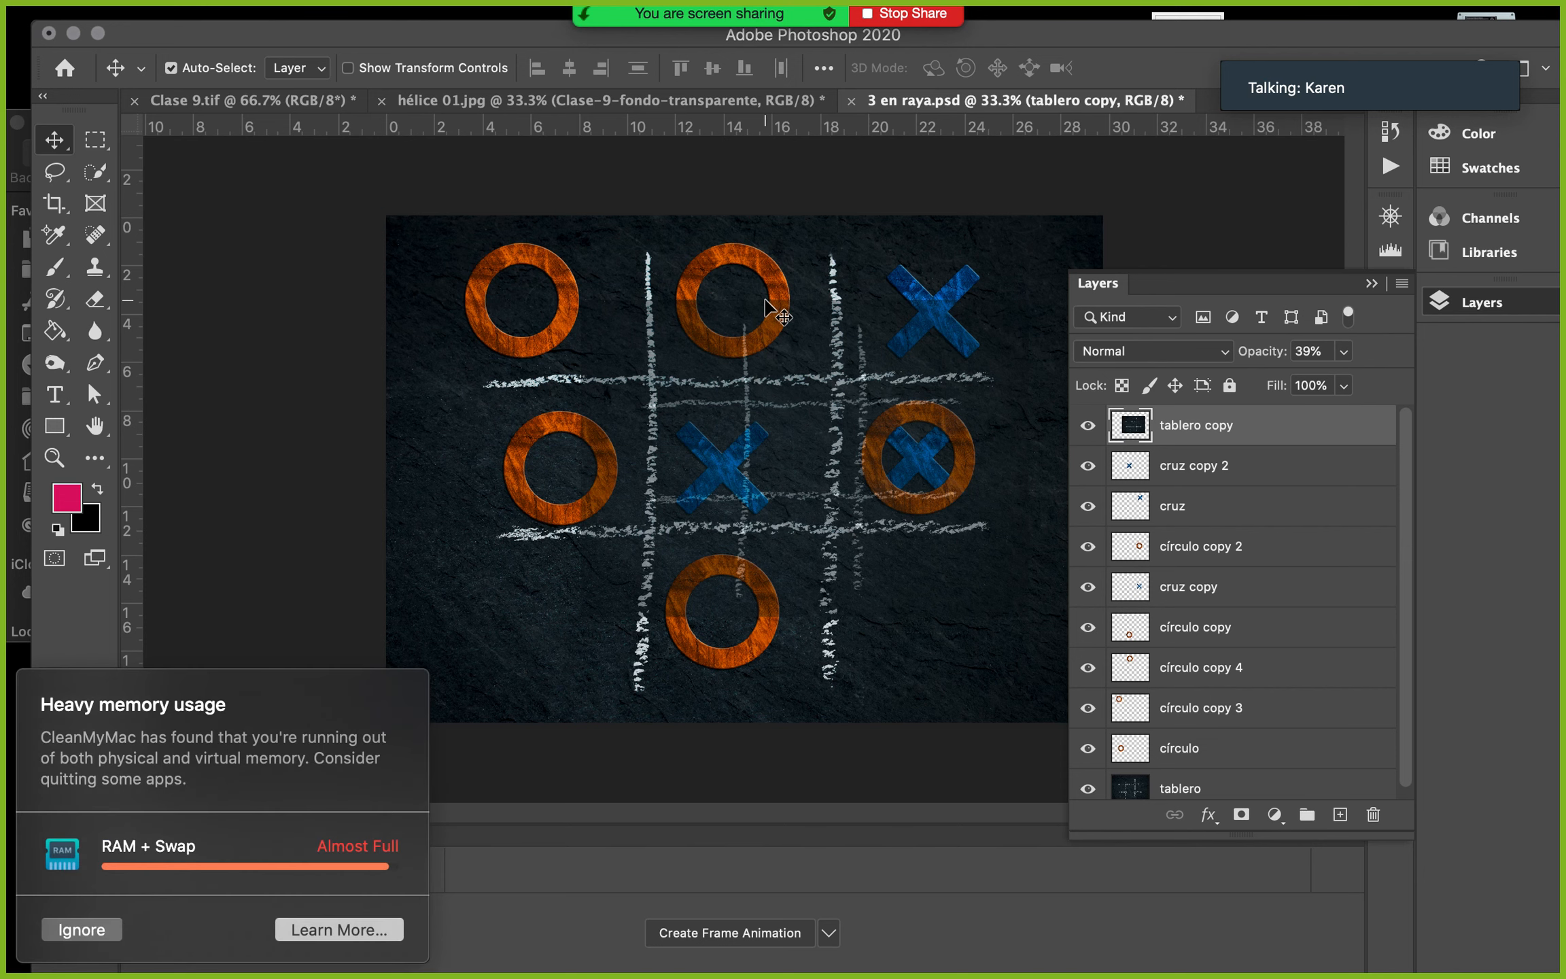
Dismiss the memory alert, look over the blend modes available for the tablero copy layer, and collapse the layer list
click(116, 928)
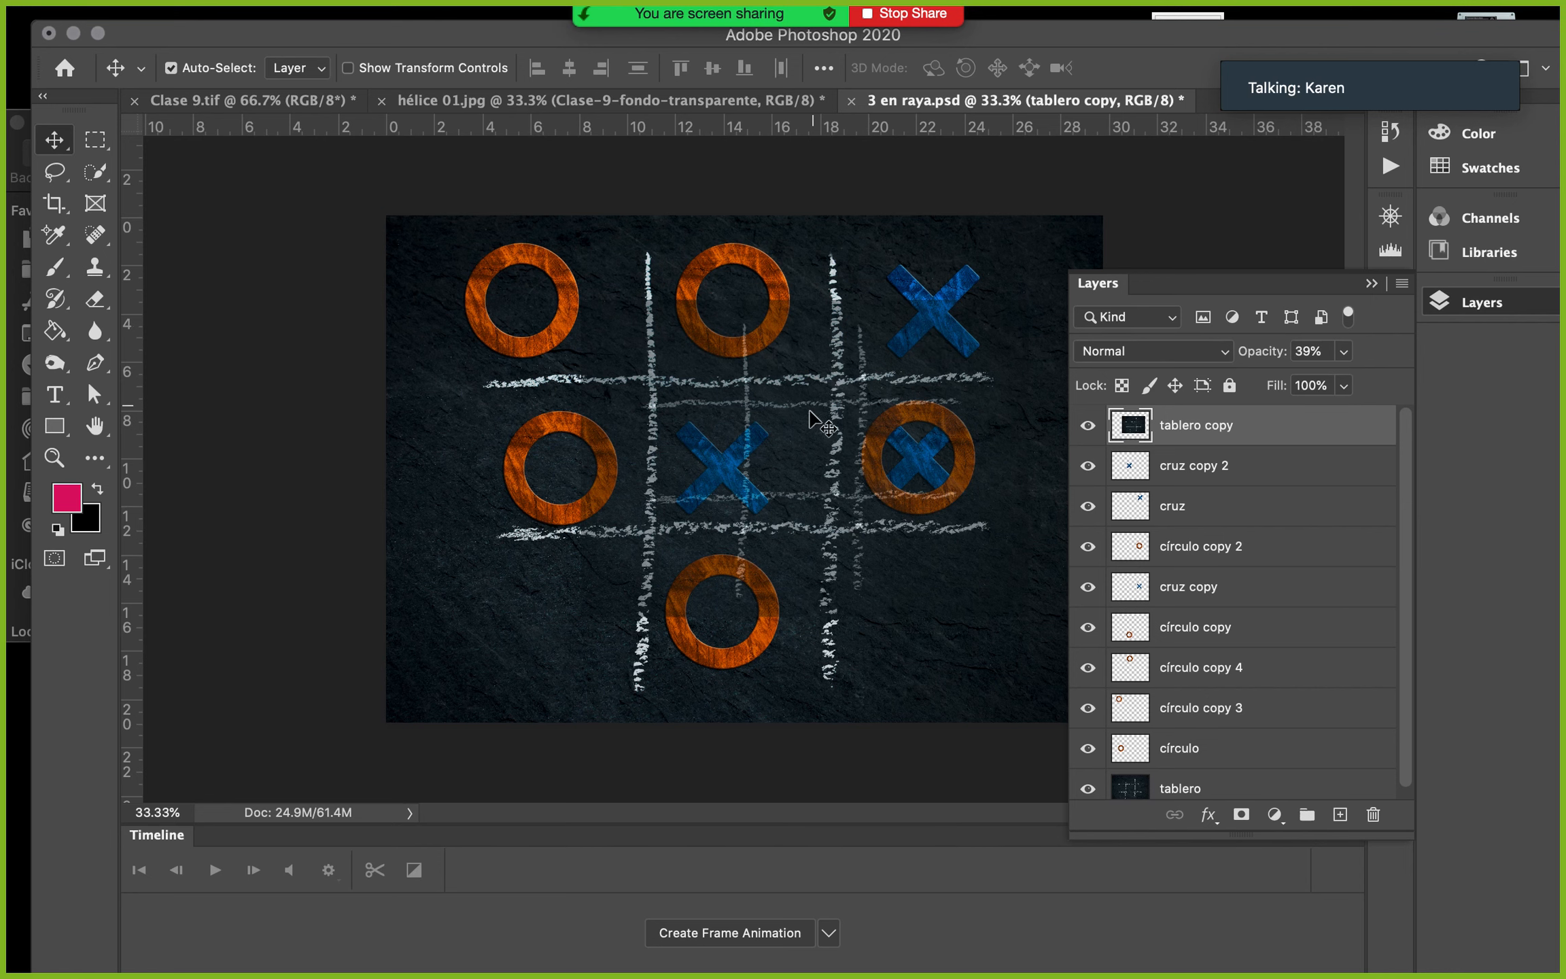
click(1226, 352)
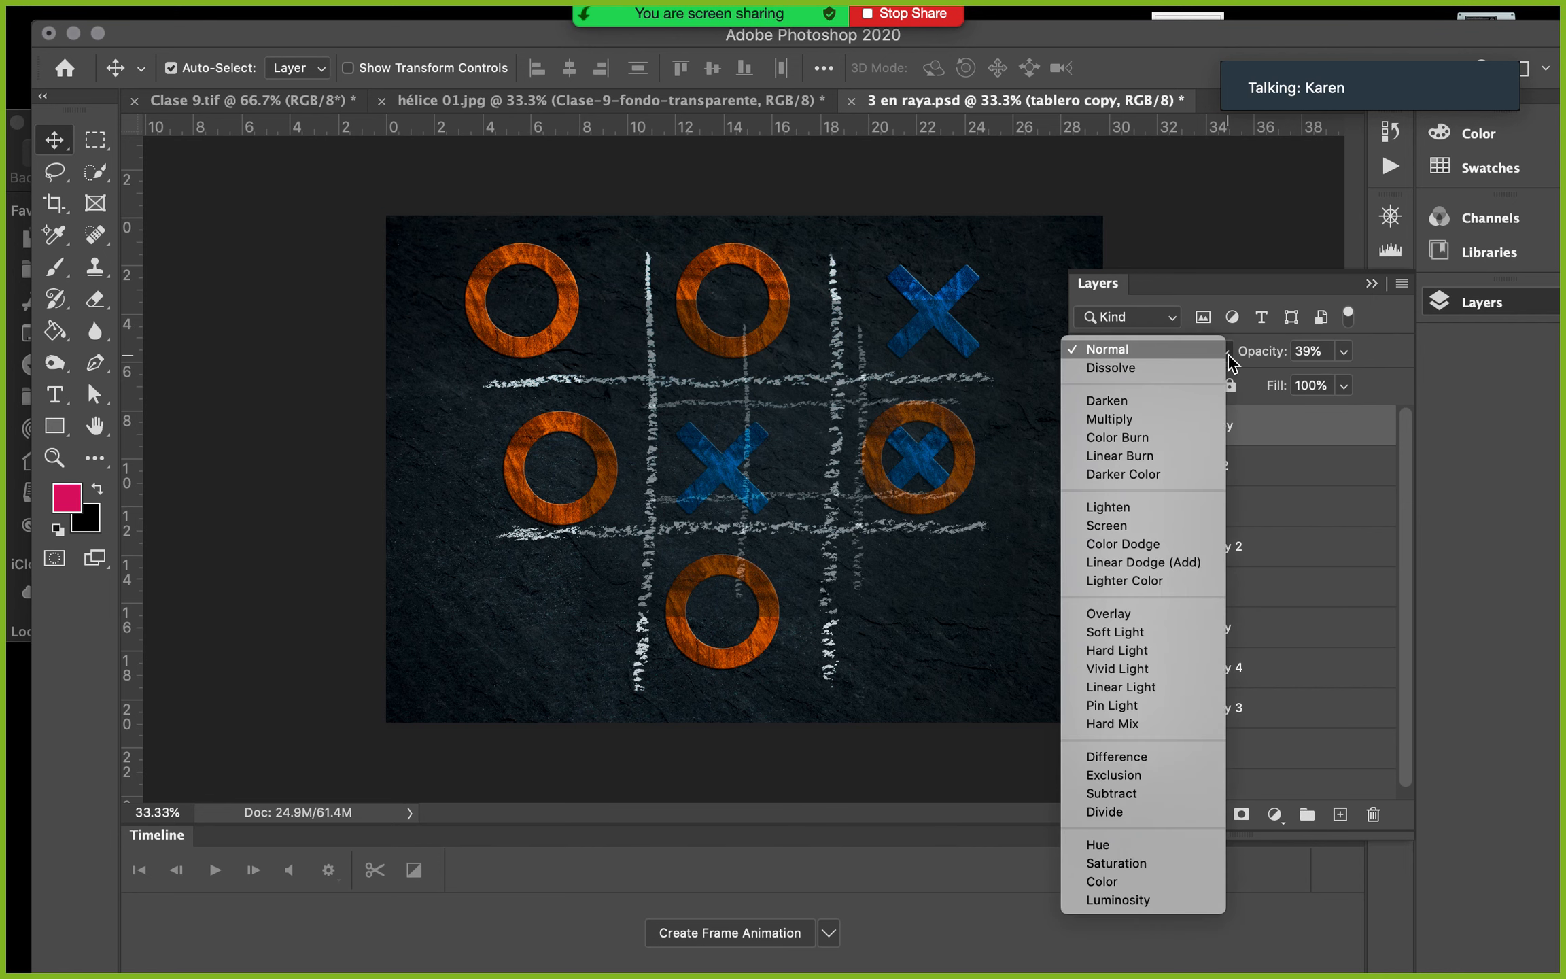
click(1310, 465)
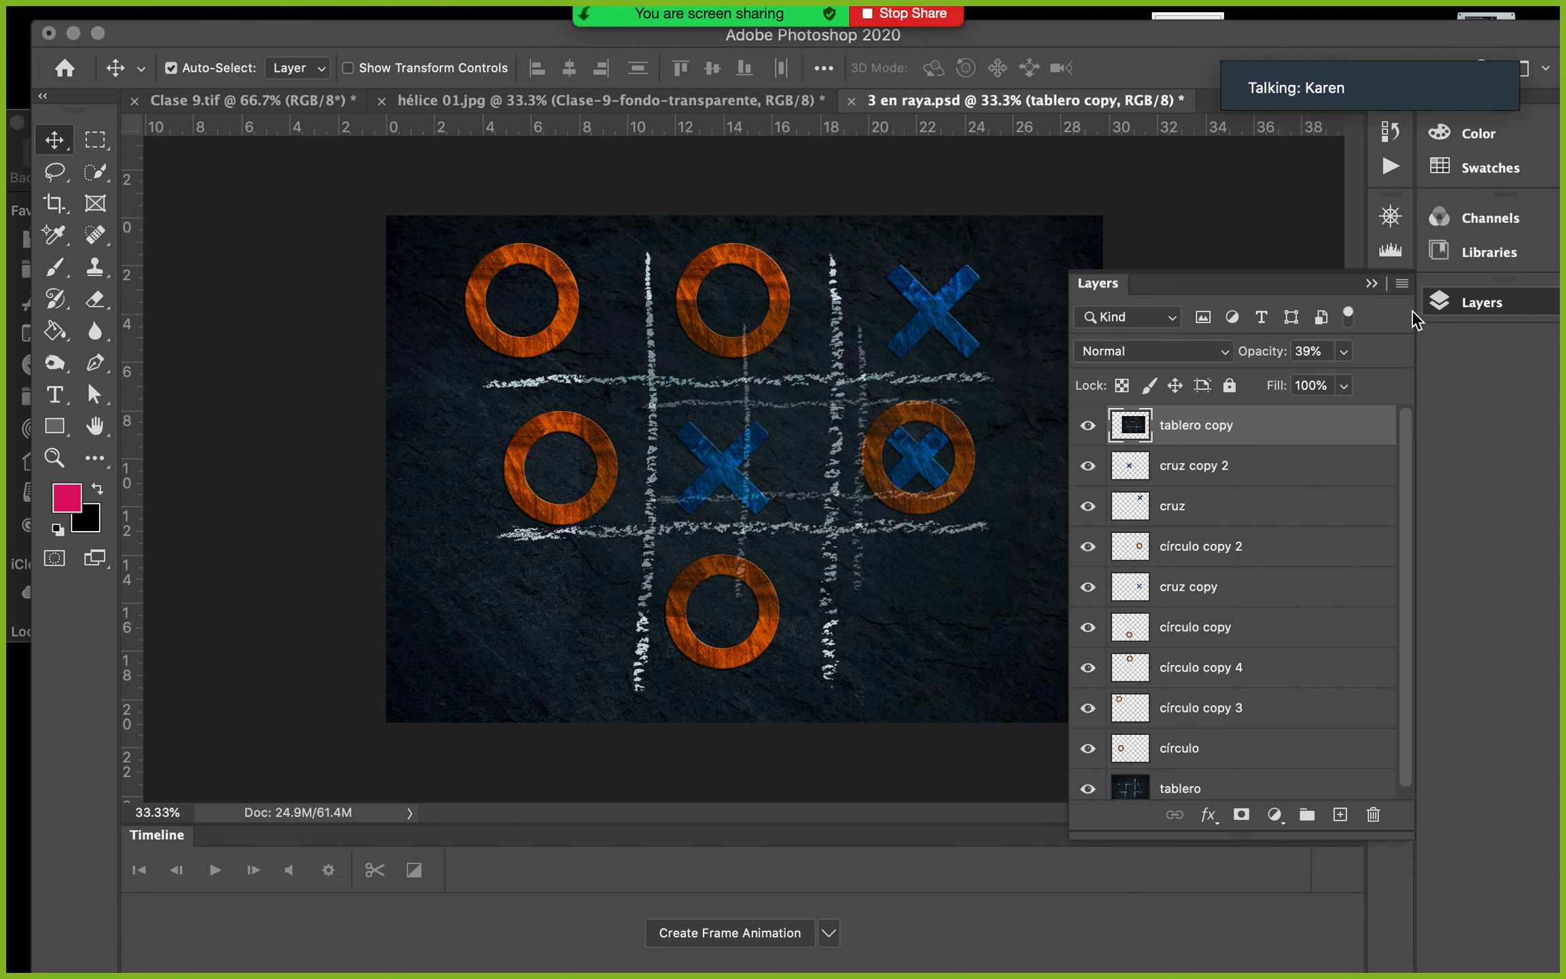
click(1467, 299)
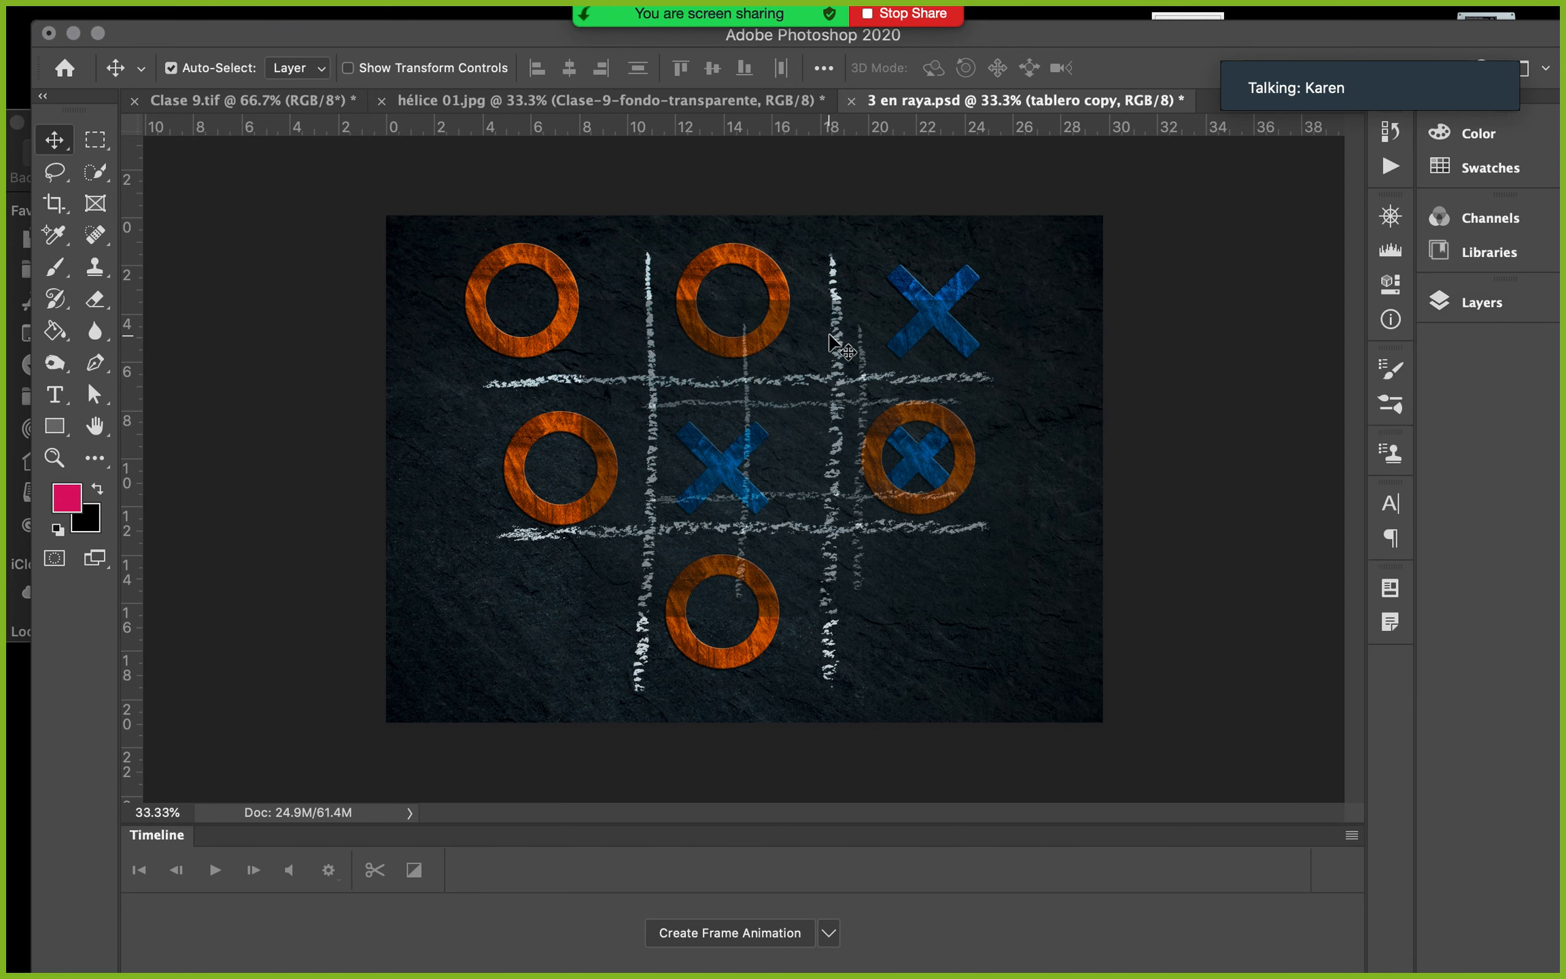
Close hélice 01.jpg and Clase 9.tif without saving their changes, and dismiss the memory alert
click(380, 101)
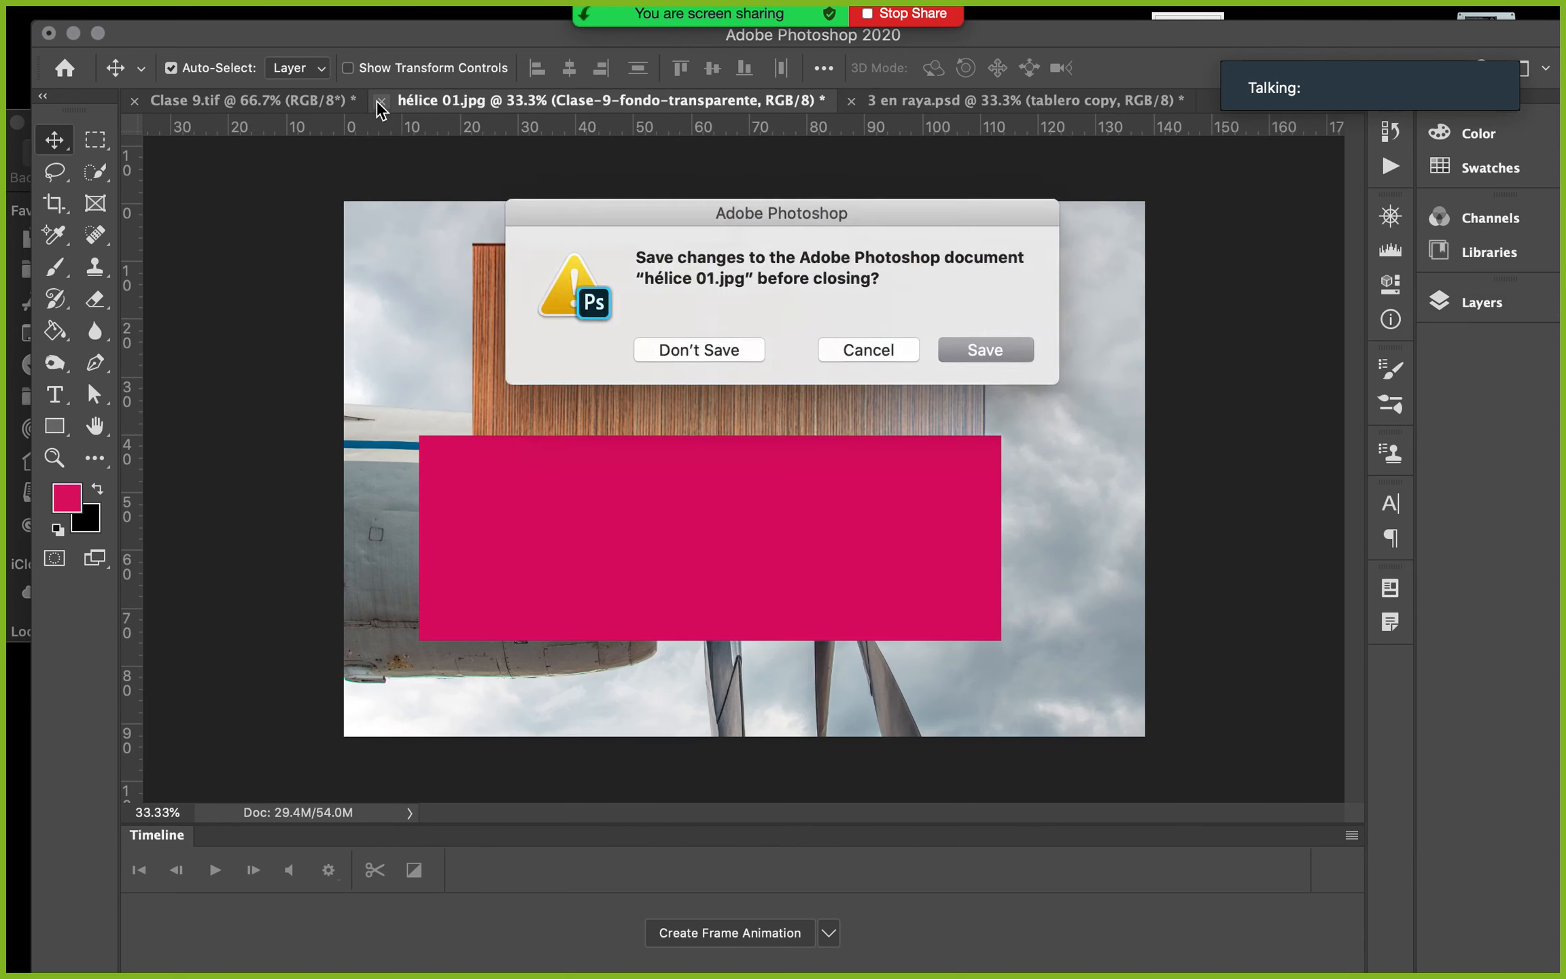
click(725, 349)
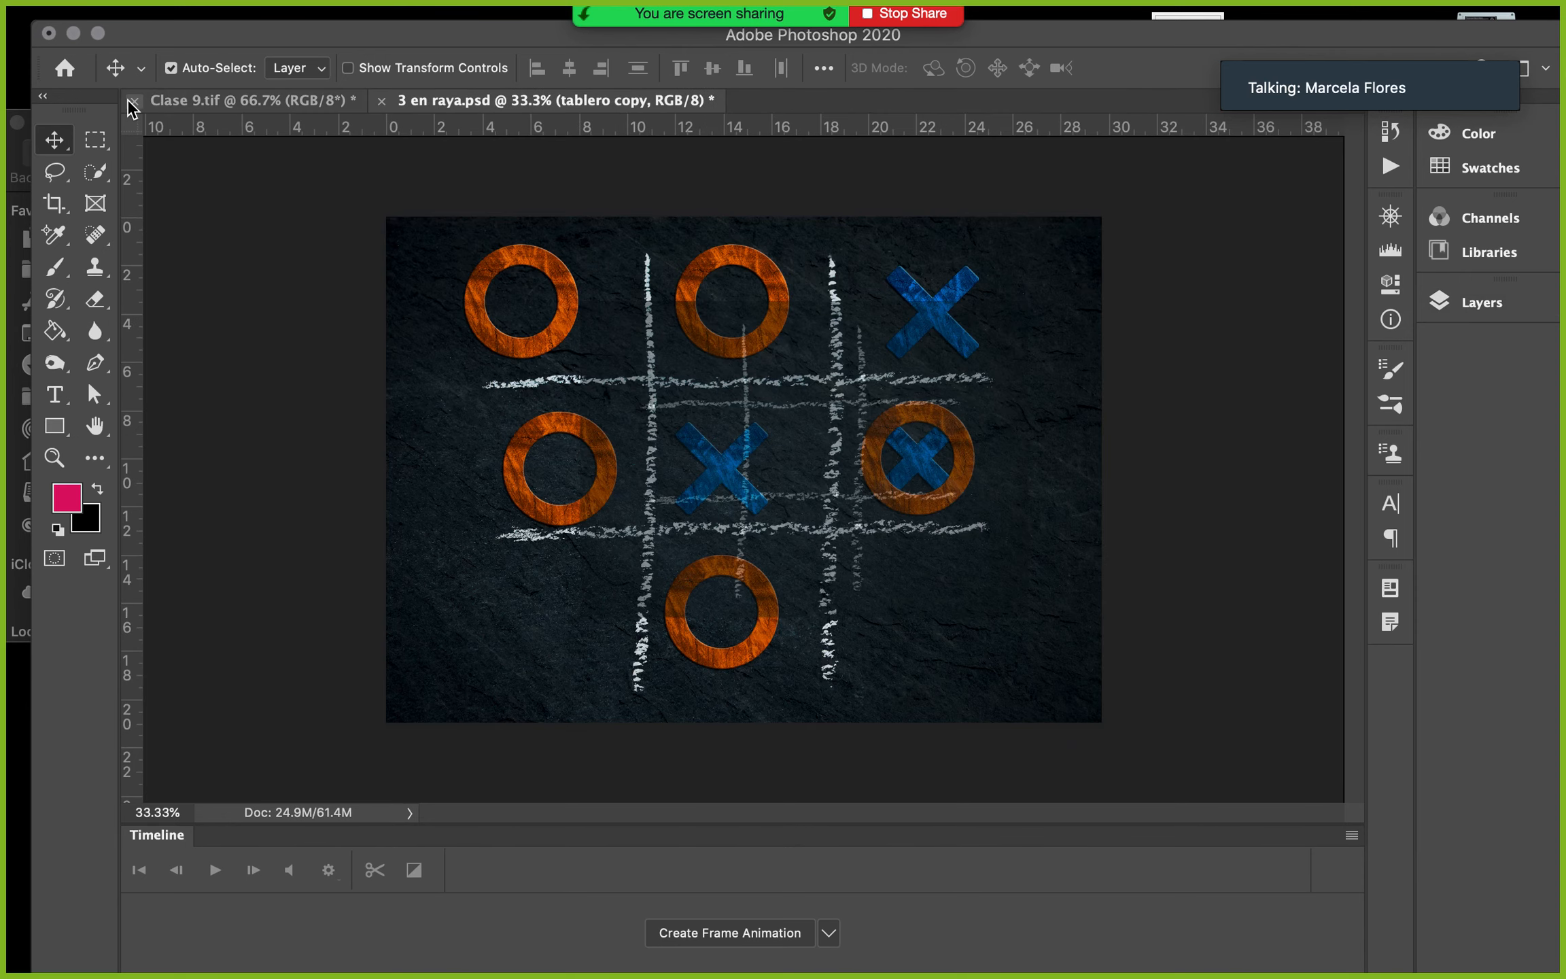
click(132, 102)
click(738, 350)
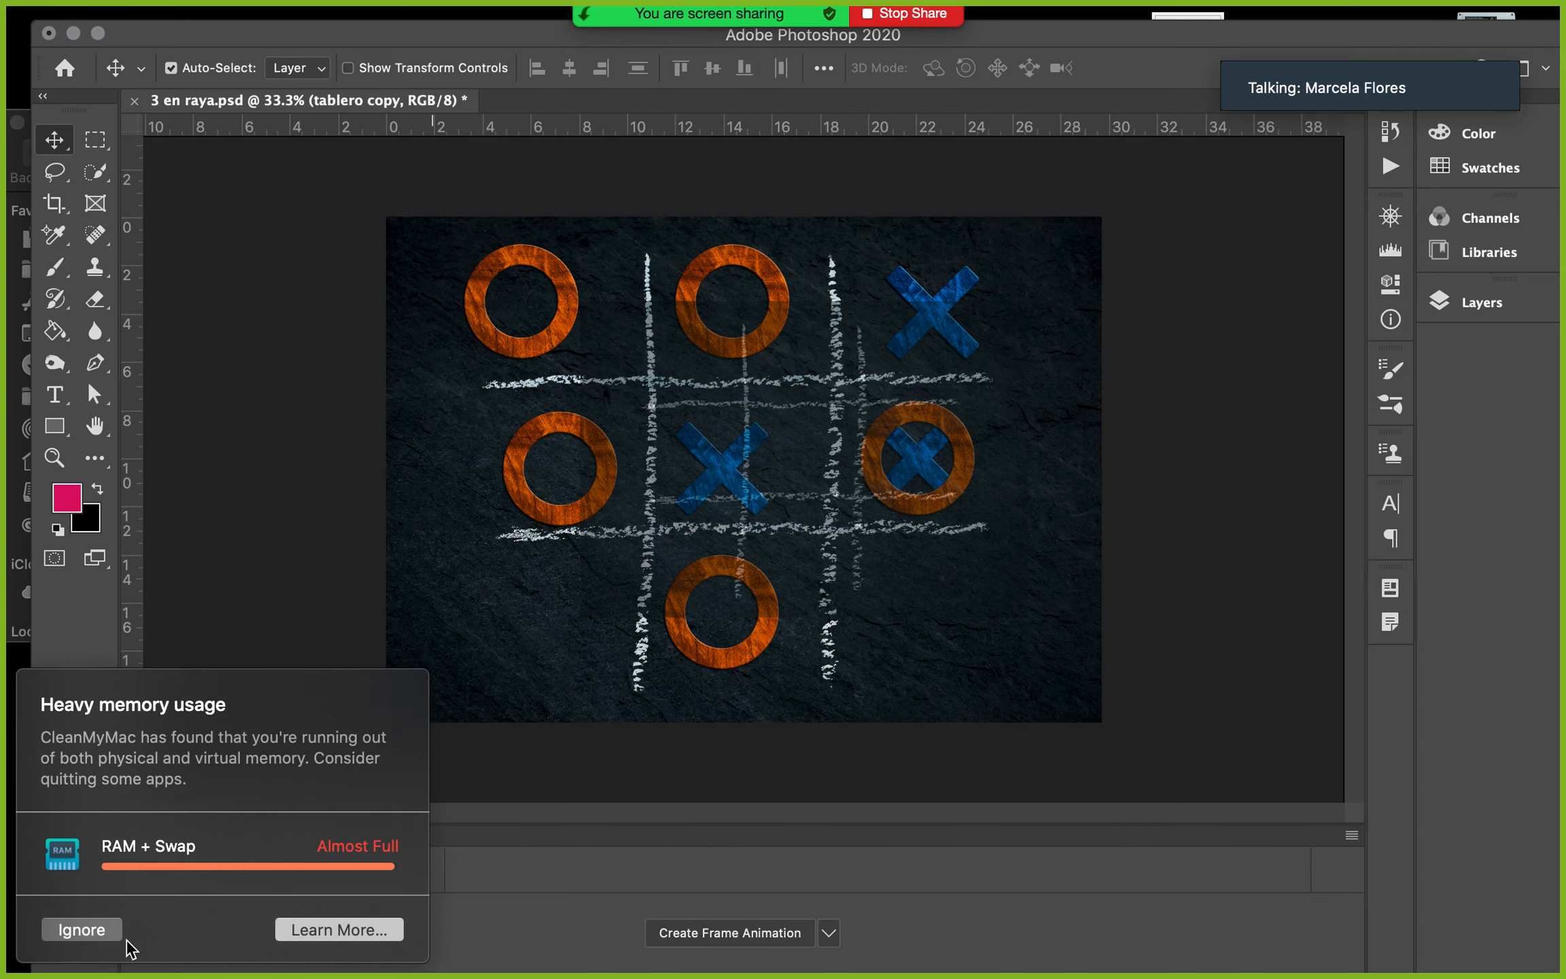
click(83, 932)
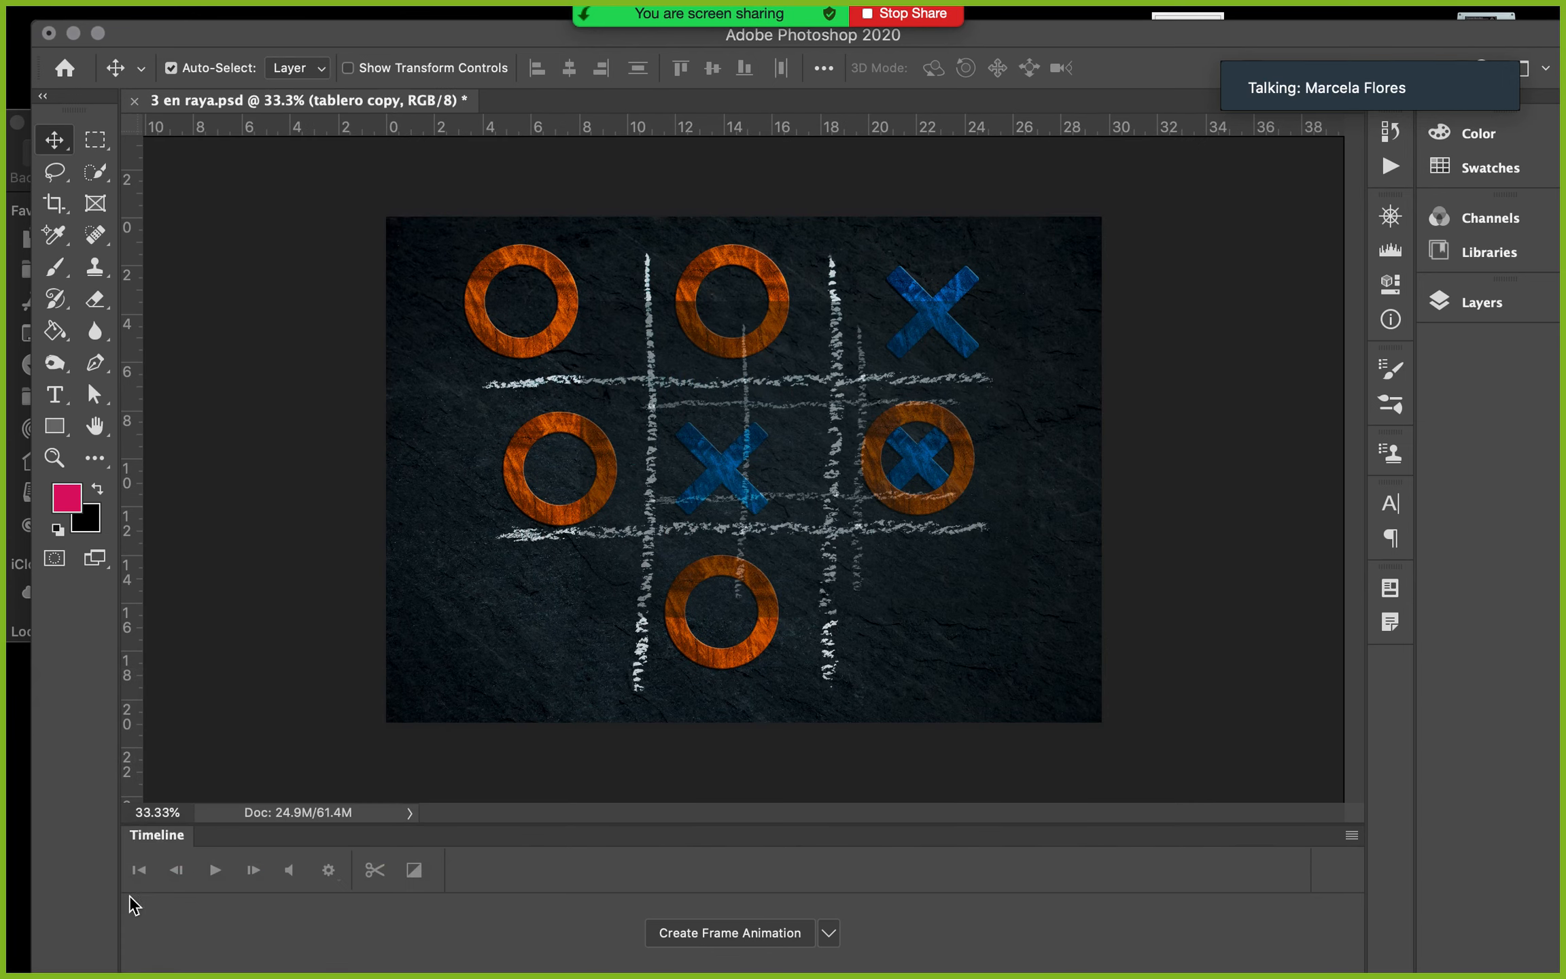
Delete the tablero copy layer from the tic-tac-toe file and collapse the layer list
click(1469, 299)
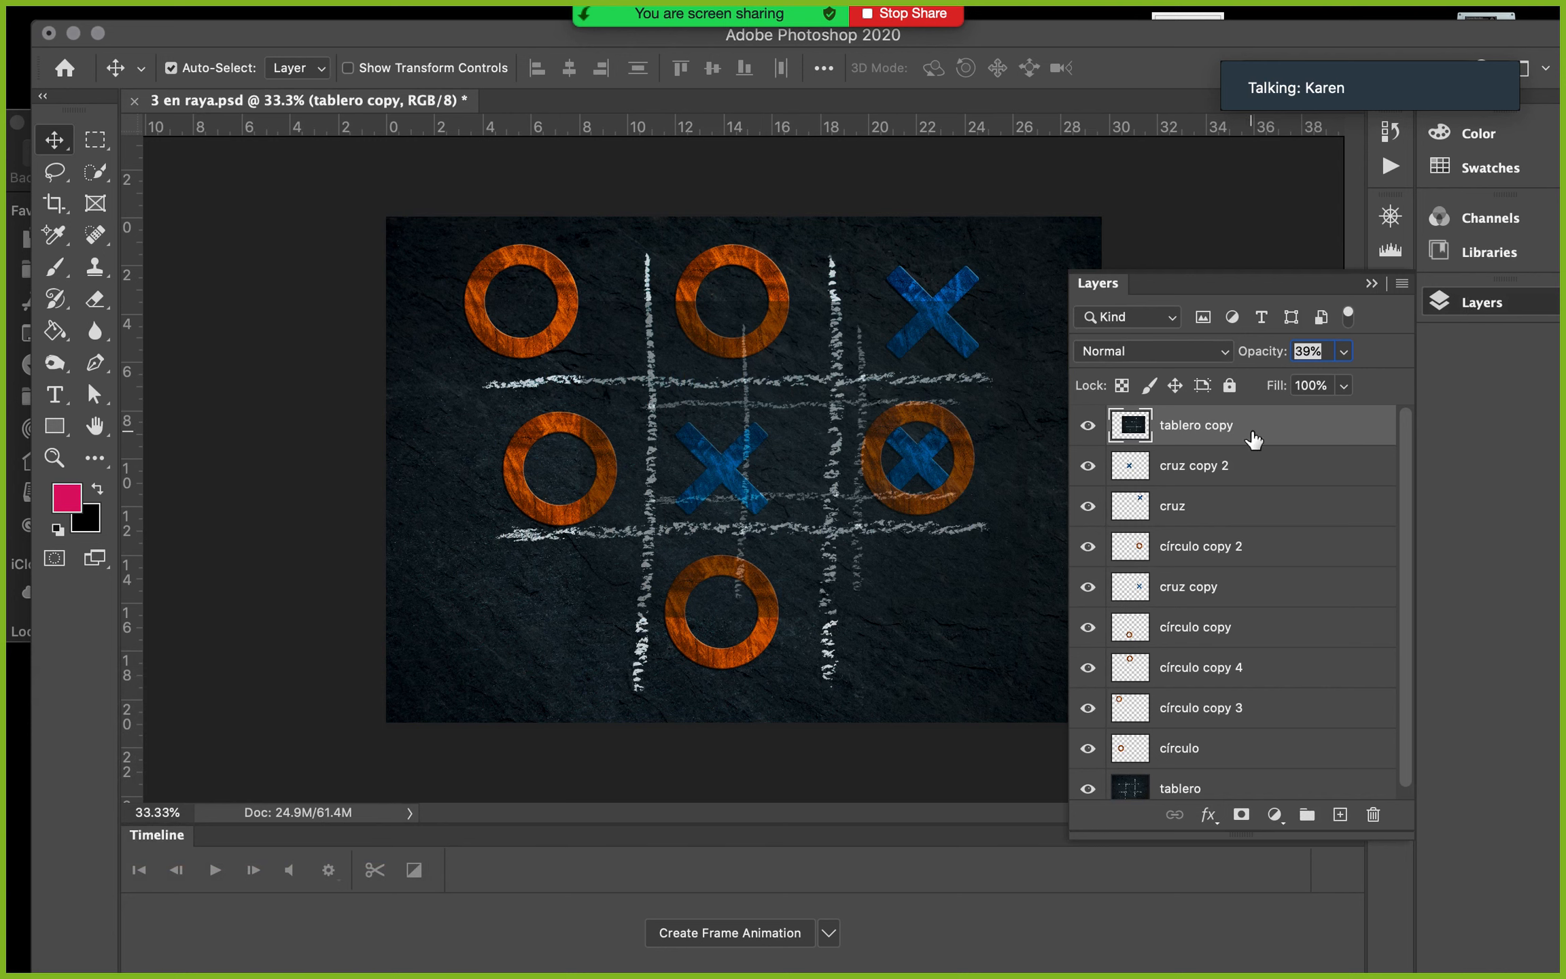
key(BackSpace)
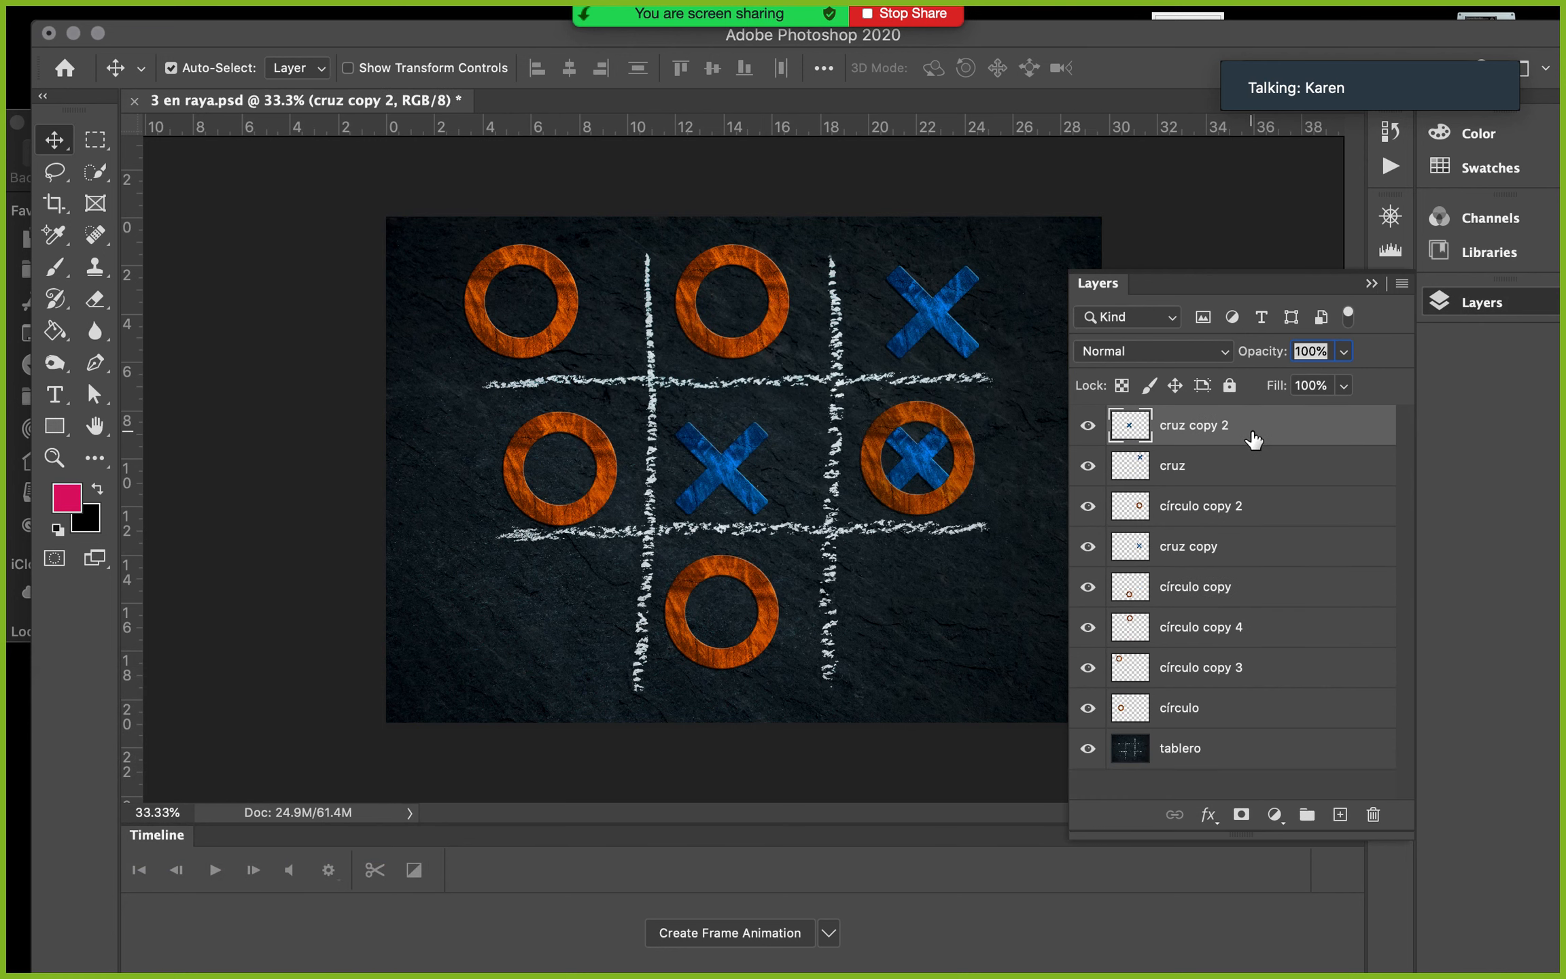
click(1501, 313)
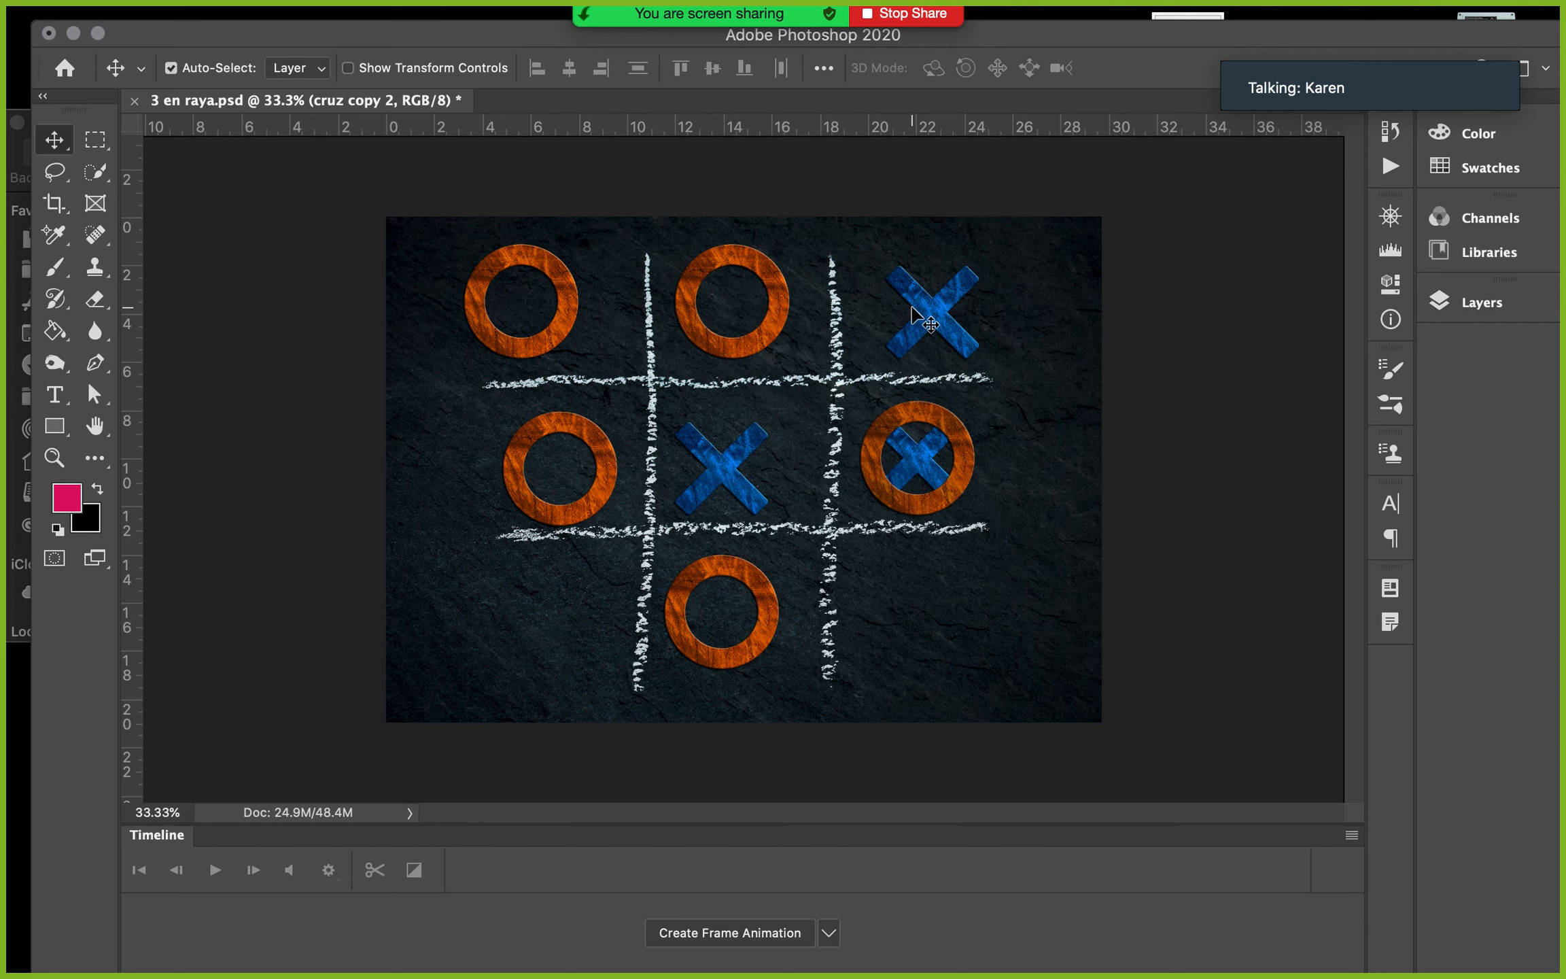
Draw a rectangular selection over the upper part of the top-left circle and try to move it with cruz copy 2 active
click(102, 146)
drag(435, 241, 598, 322)
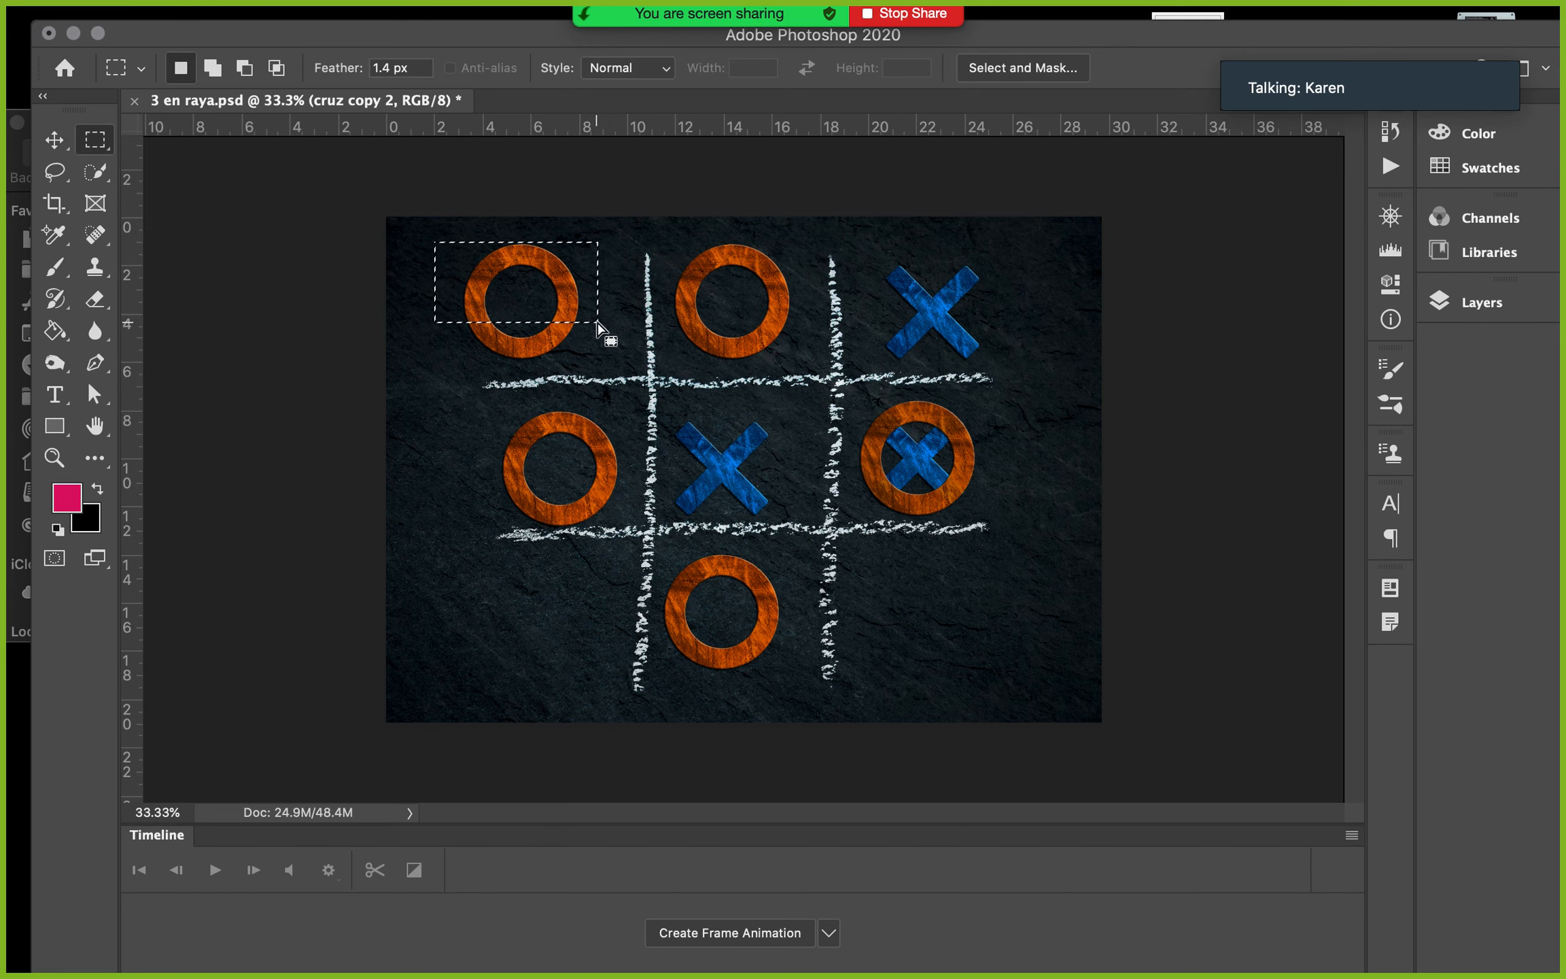
key(v)
click(544, 270)
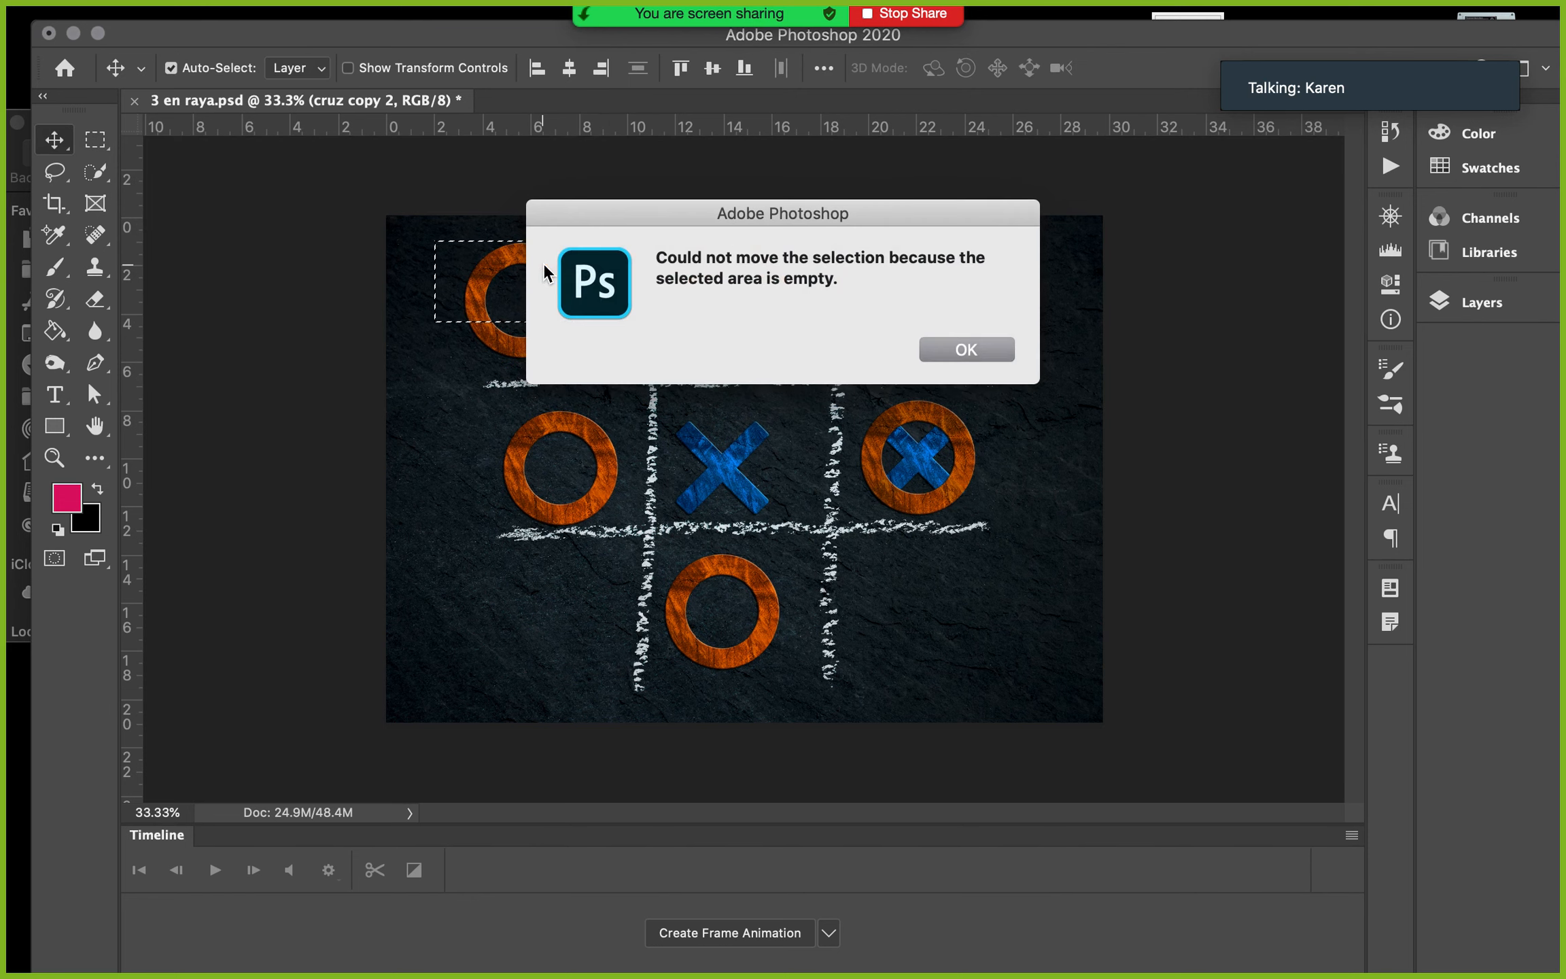
click(995, 351)
Activate the círculo copy 3 layer, delete the selected upper part of its circle, dismiss the memory alert and deselect
click(1502, 300)
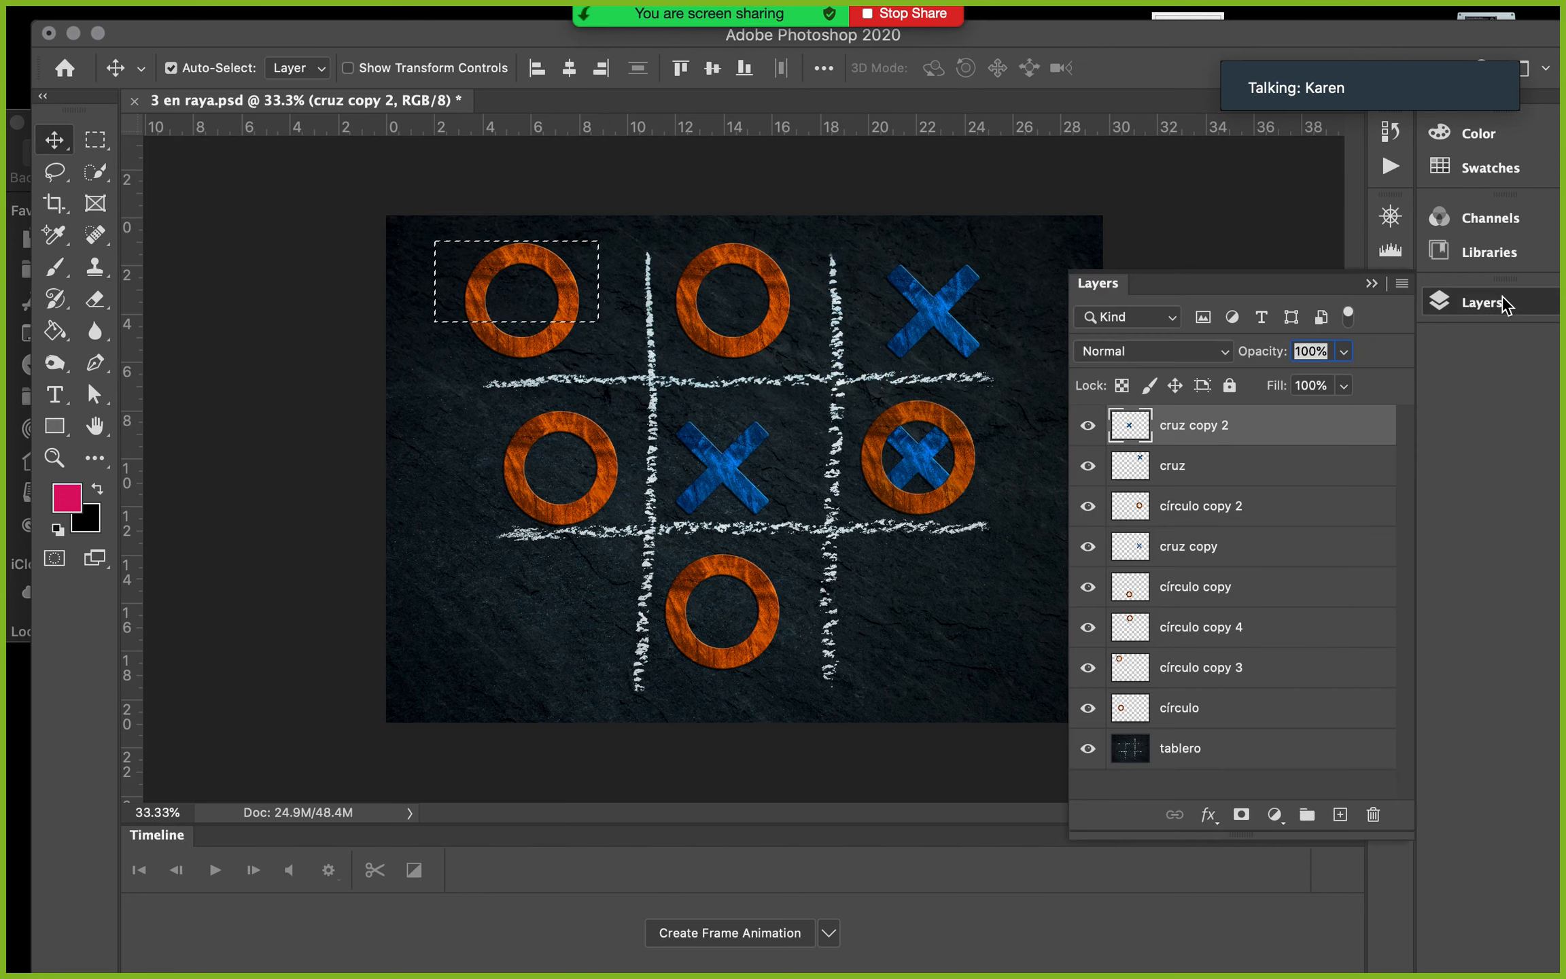
click(543, 355)
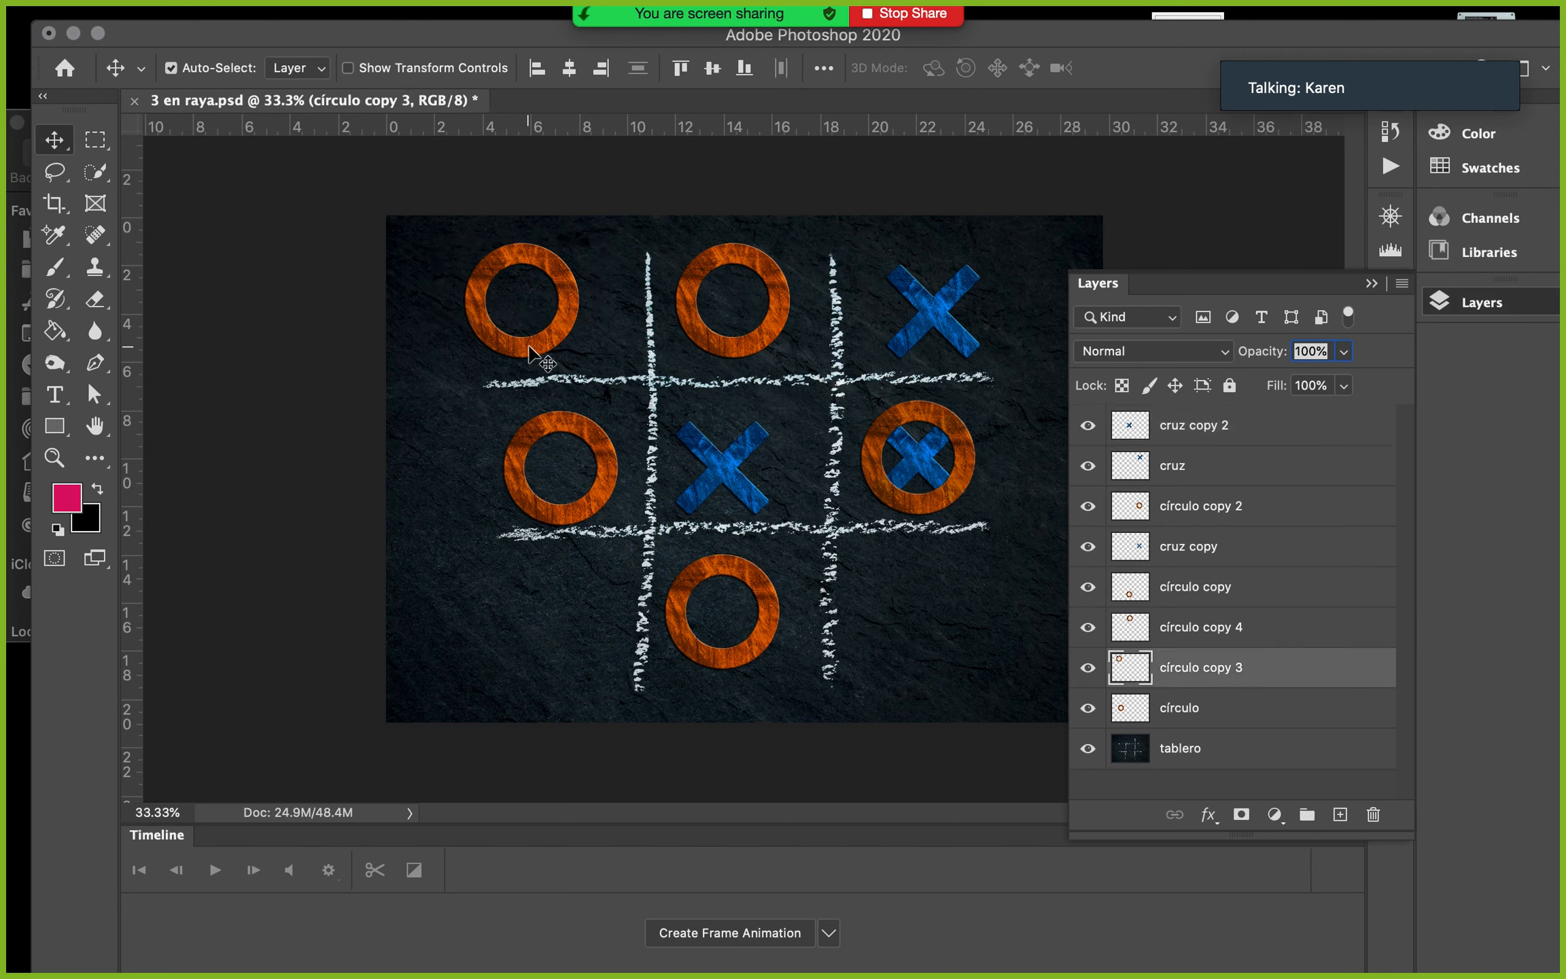
key(Delete)
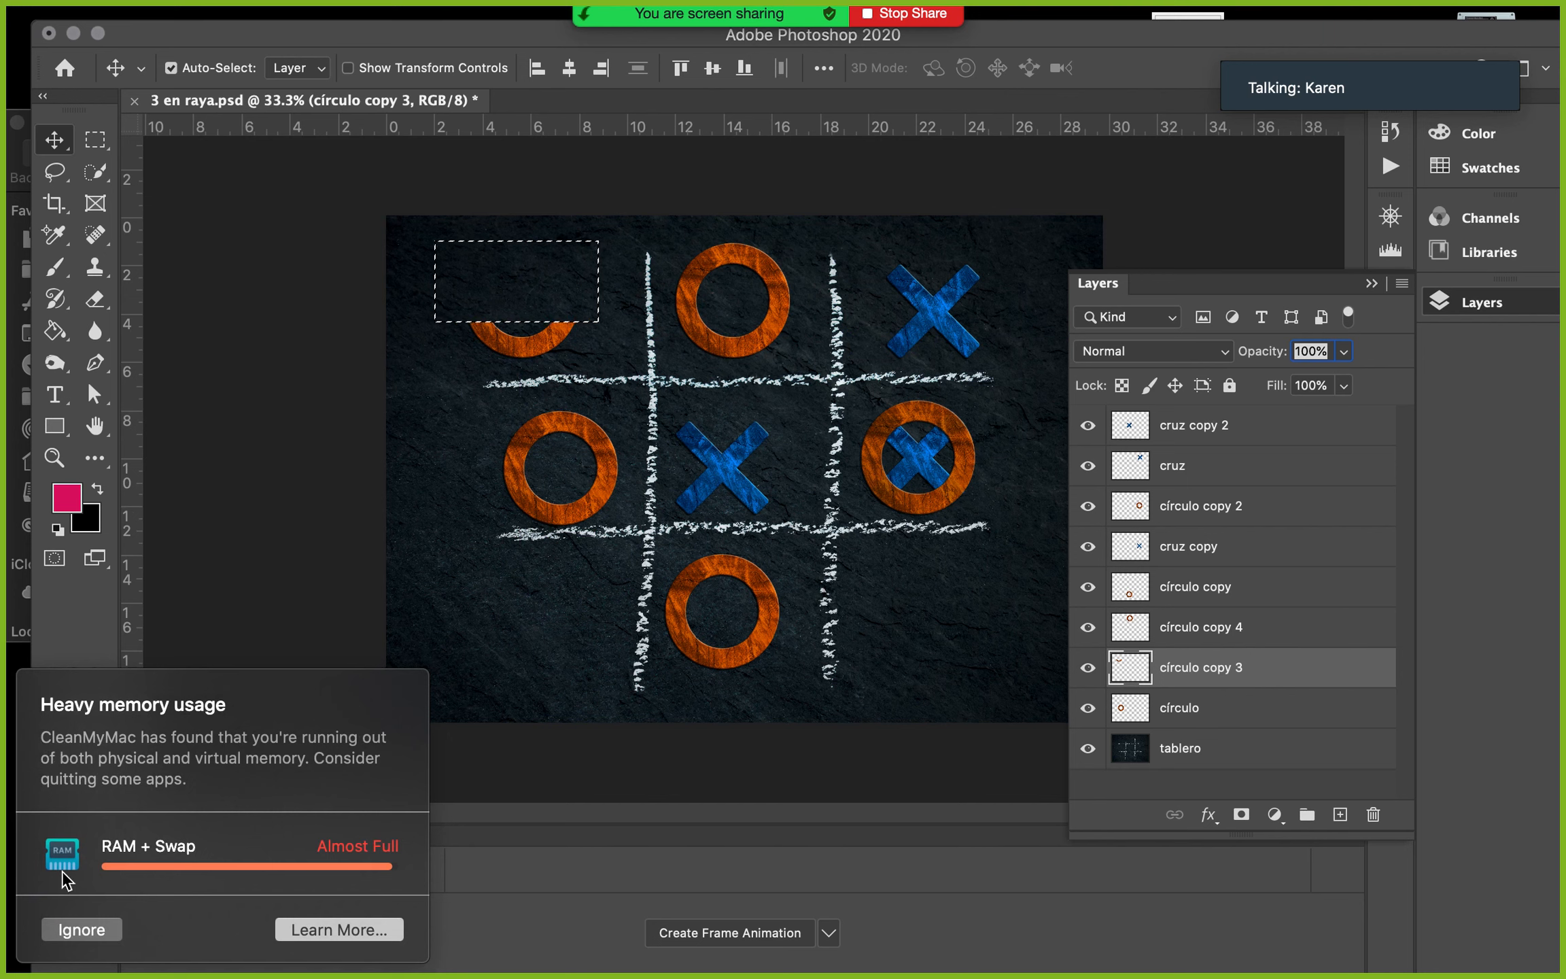
click(80, 928)
key(super+d)
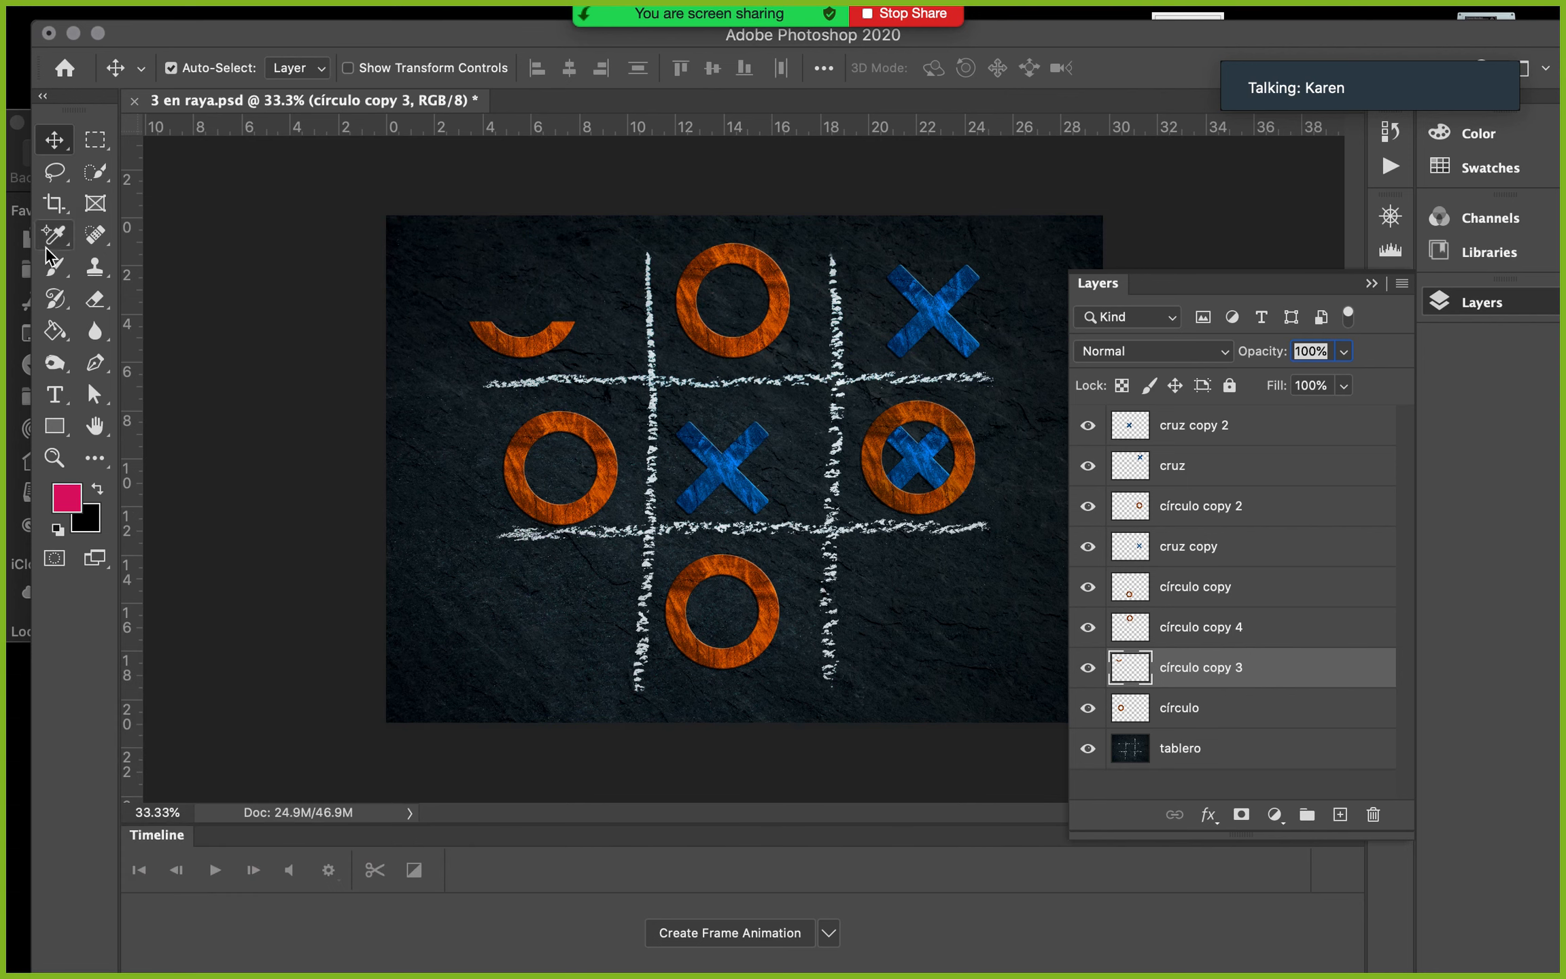
Paint pink inside the top-middle circle on the círculo copy 3 layer with the Brush tool at 58% opacity
click(52, 270)
mouse_move(725, 285)
mouse_down()
mouse_move(760, 320)
mouse_move(736, 299)
mouse_up()
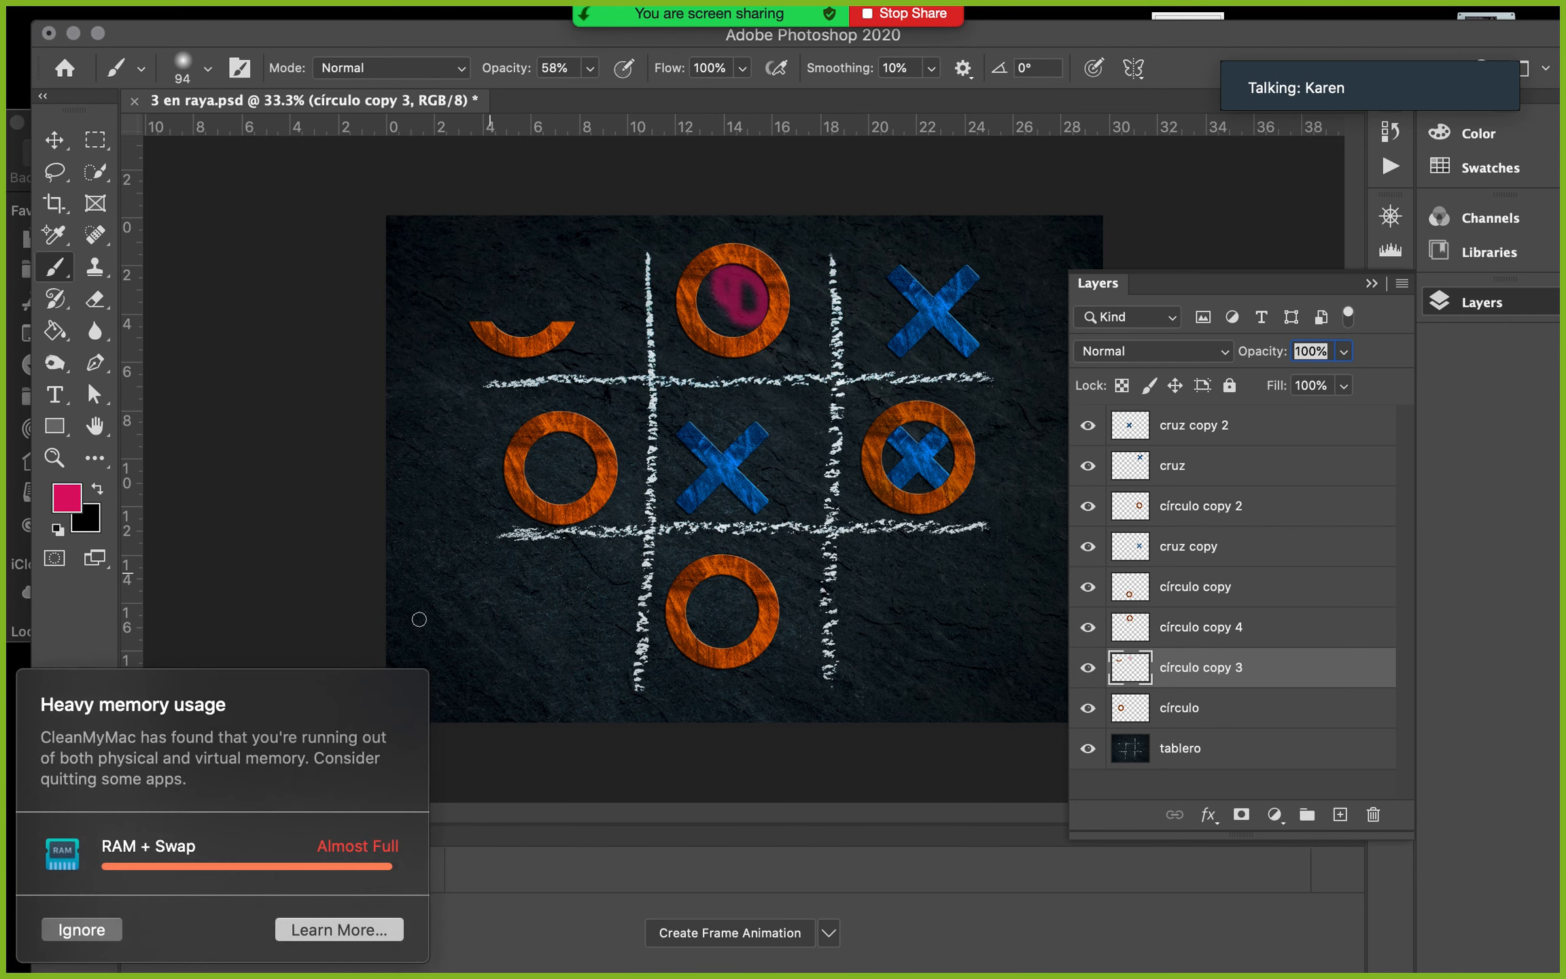
click(111, 930)
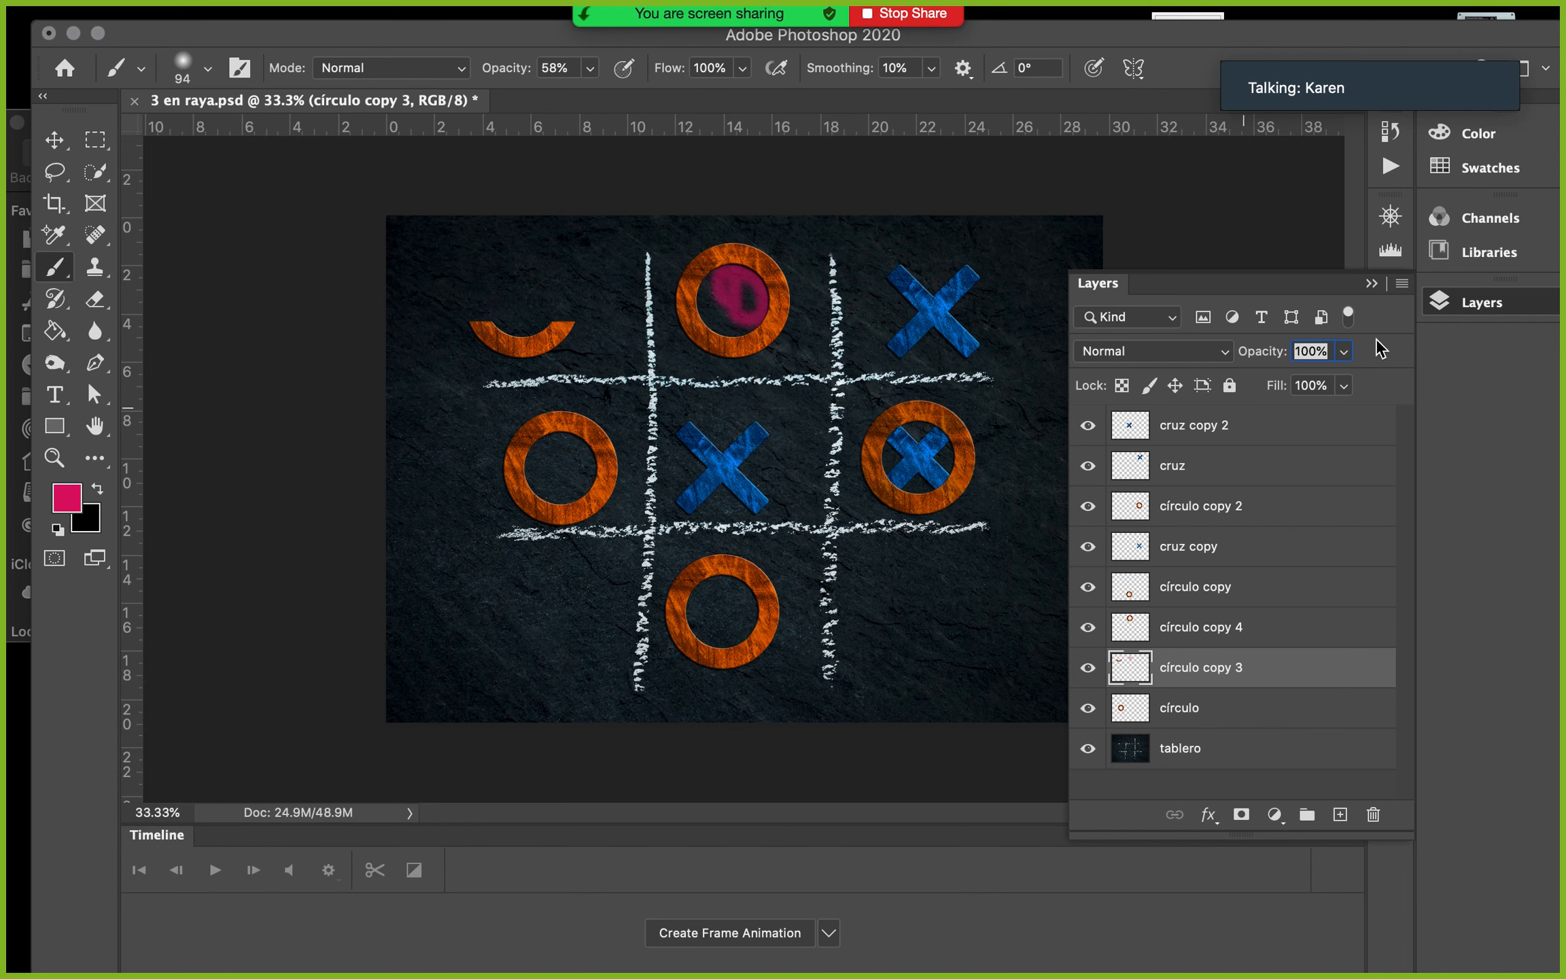
click(1477, 303)
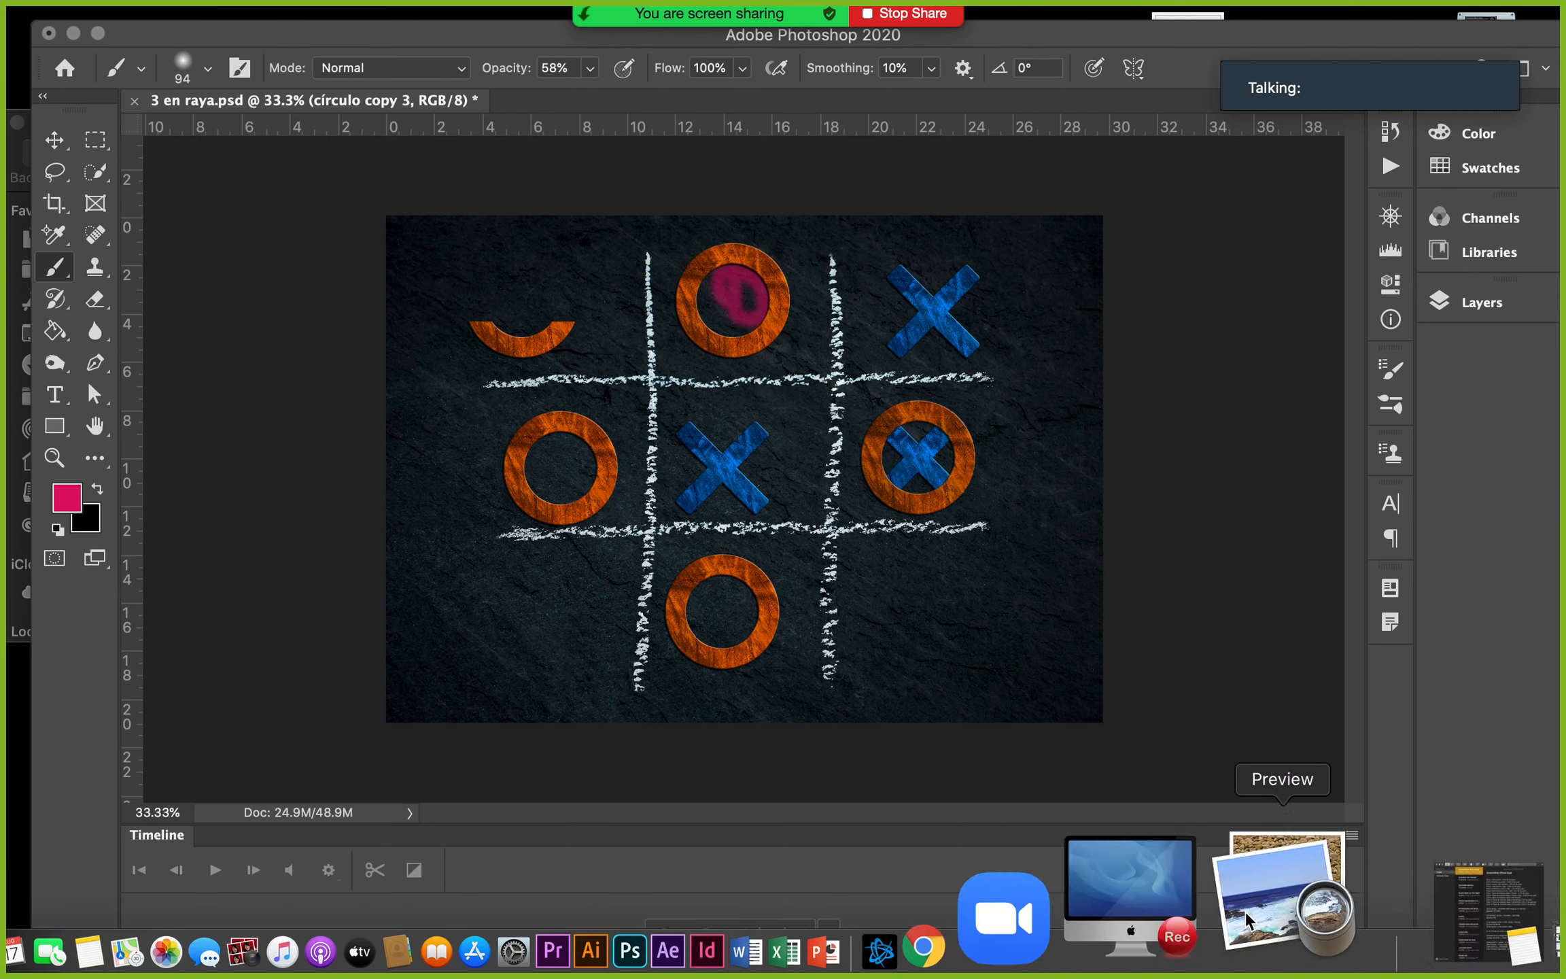
click(1265, 905)
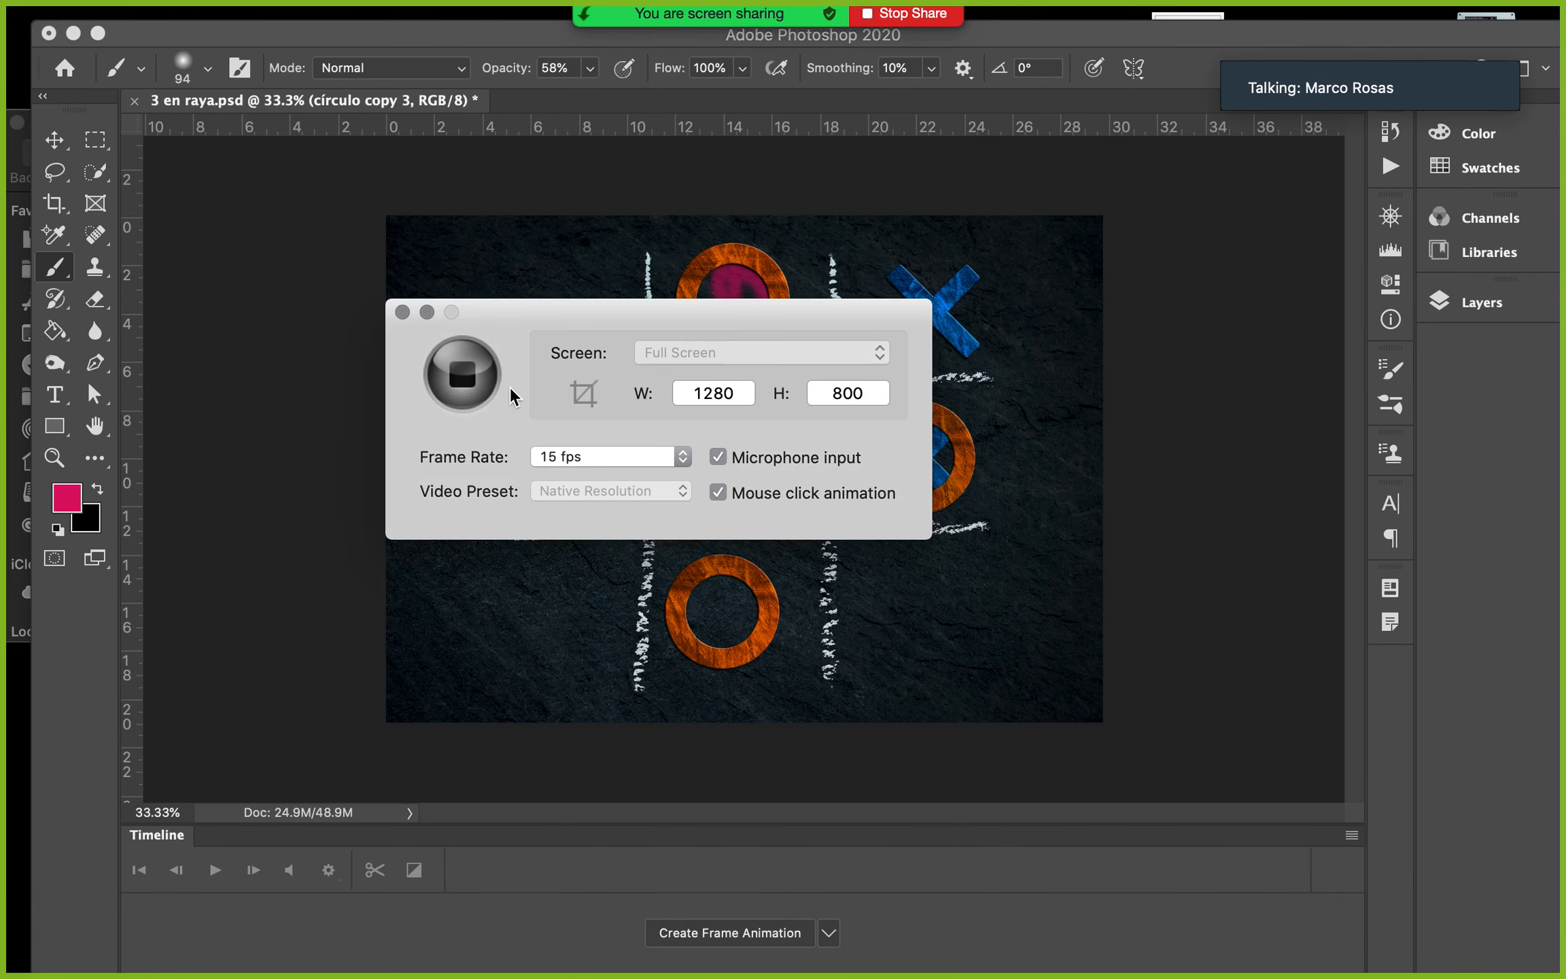